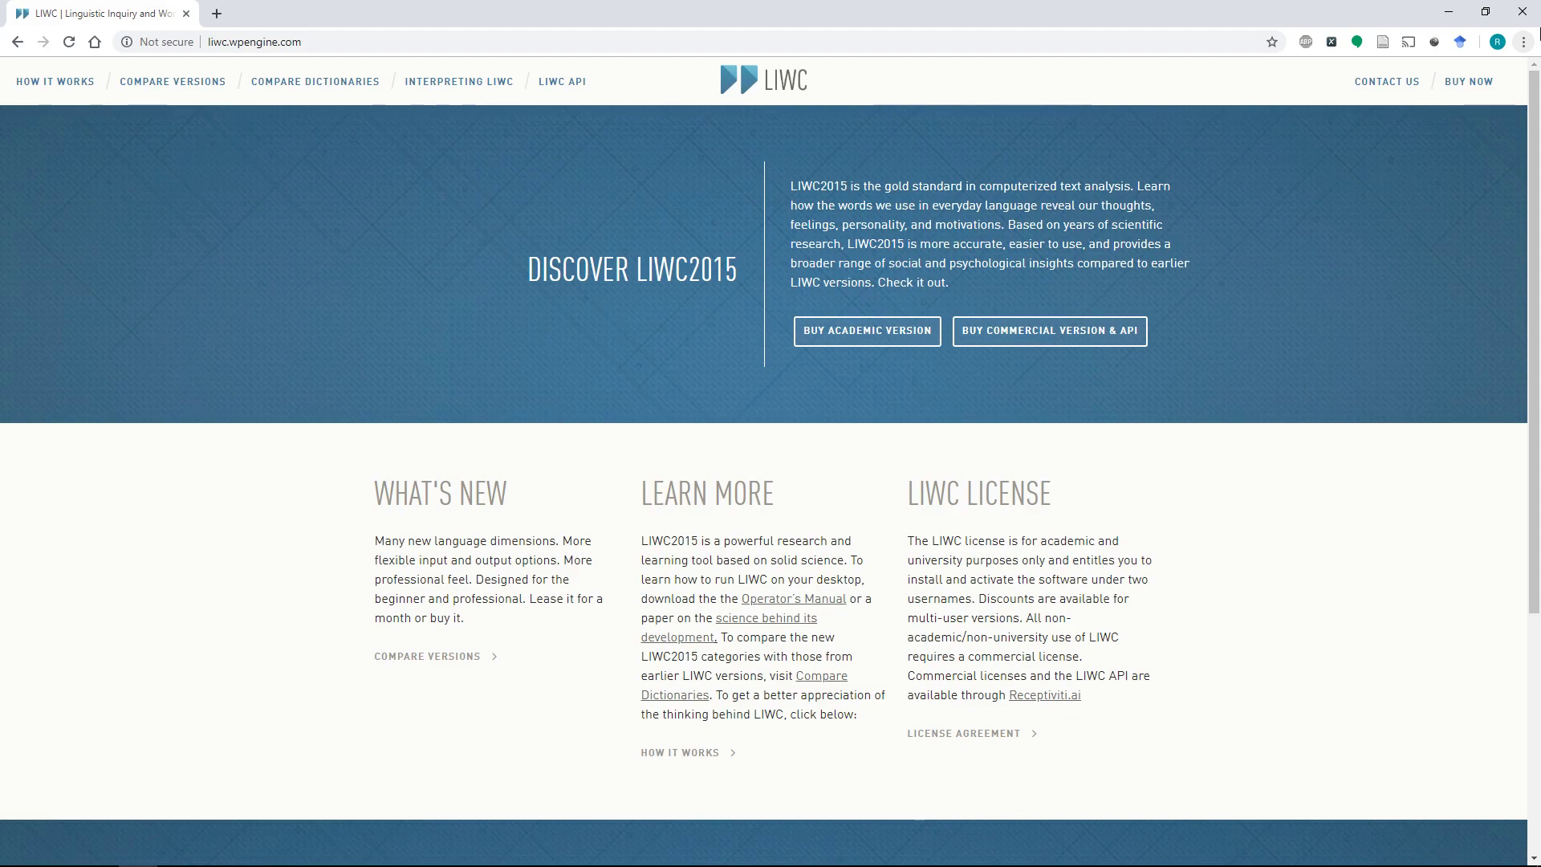
# Select the LIWC homepage's web address in Chrome's address bar.
pyautogui.click(226, 45)
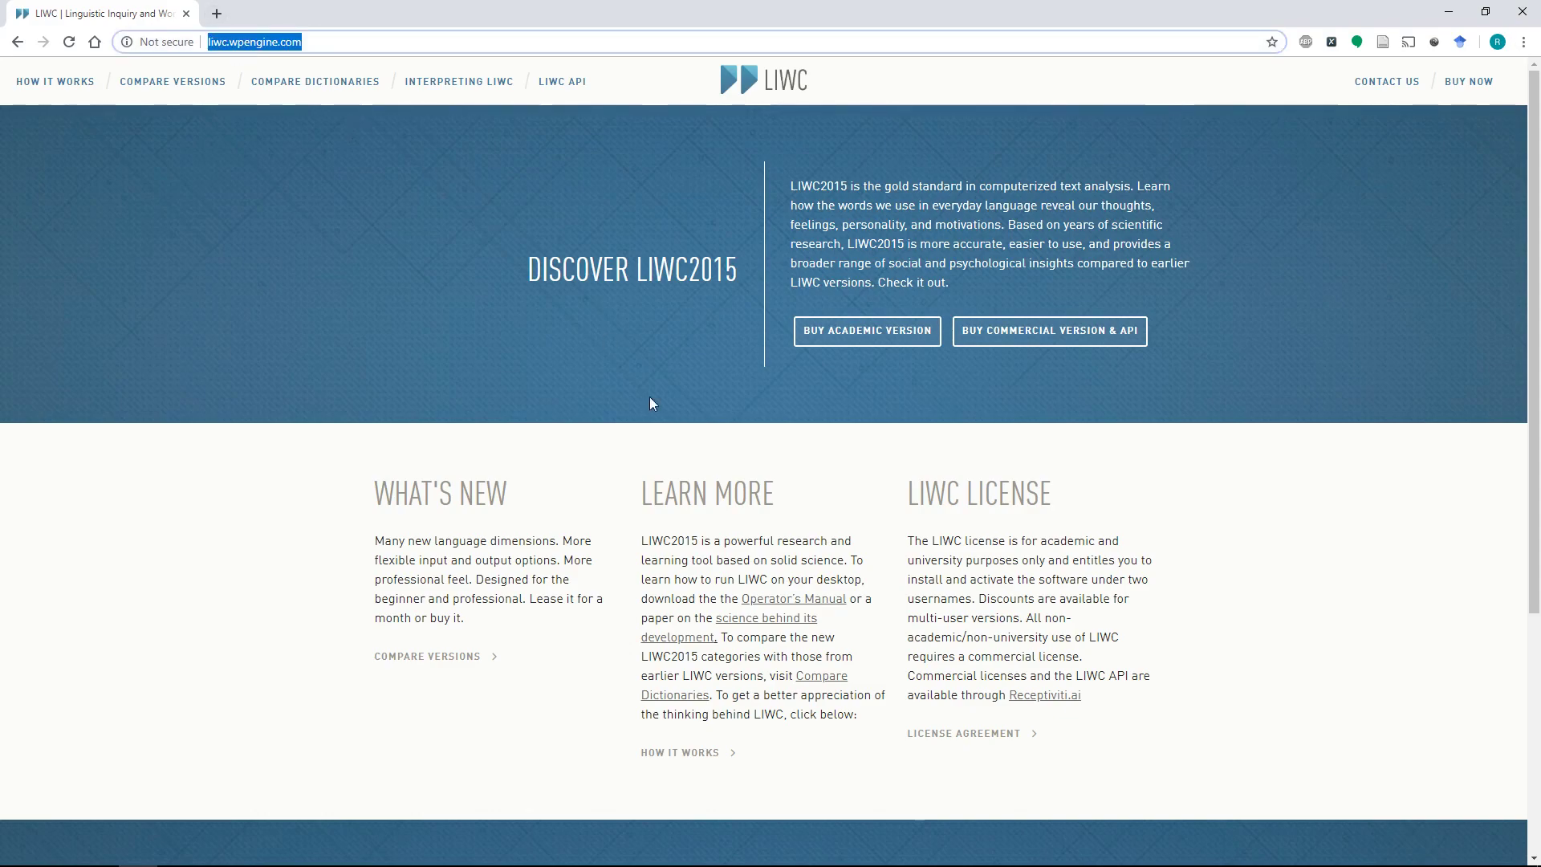
# Open the LIWC2015 Operator's Manual and find the 'Creating and Using Custom Dictionaries' heading.
pyautogui.click(783, 603)
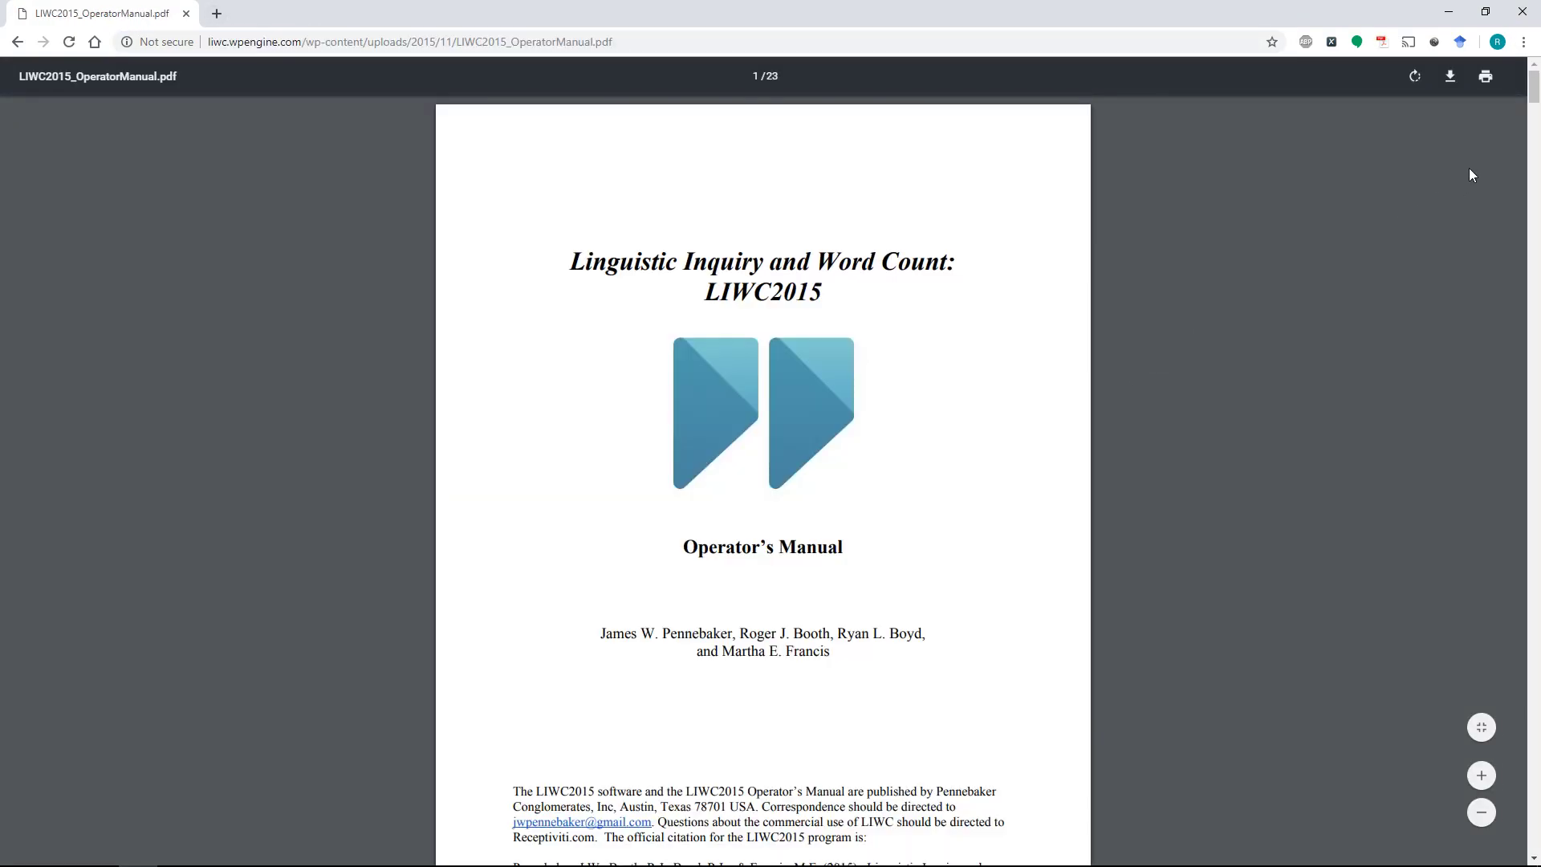
pyautogui.moveTo(1534, 88); pyautogui.dragTo(1535, 434)
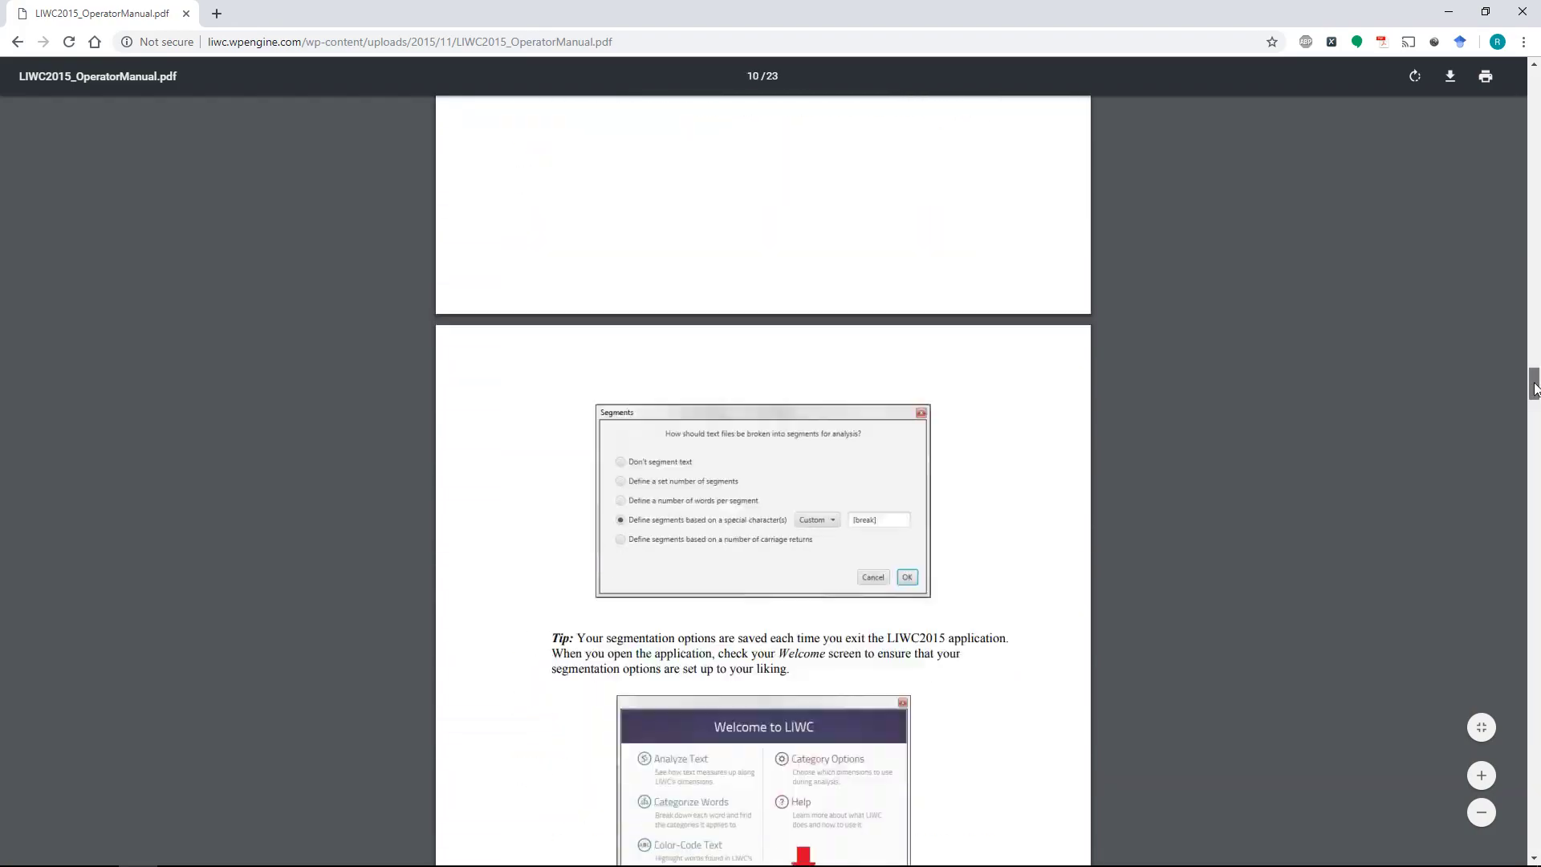
pyautogui.scroll(-8, 534, 305)
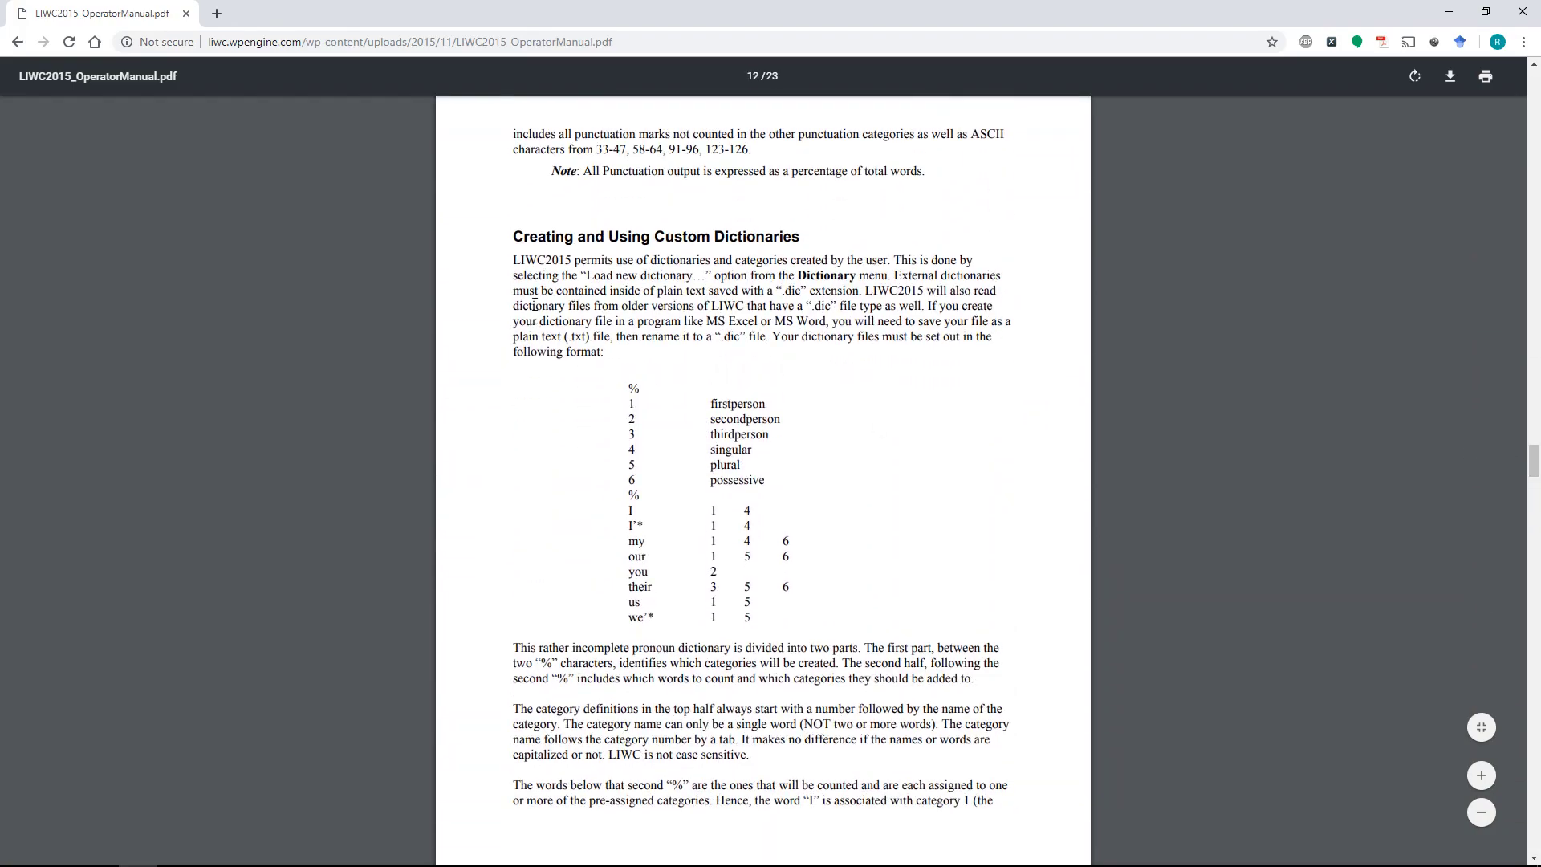
pyautogui.moveTo(511, 240); pyautogui.dragTo(802, 241)
pyautogui.click(803, 241)
# Read the manual's example dictionary format and continue to the page 13 tips.
pyautogui.scroll(-2, 523, 264)
pyautogui.scroll(1, 713, 251)
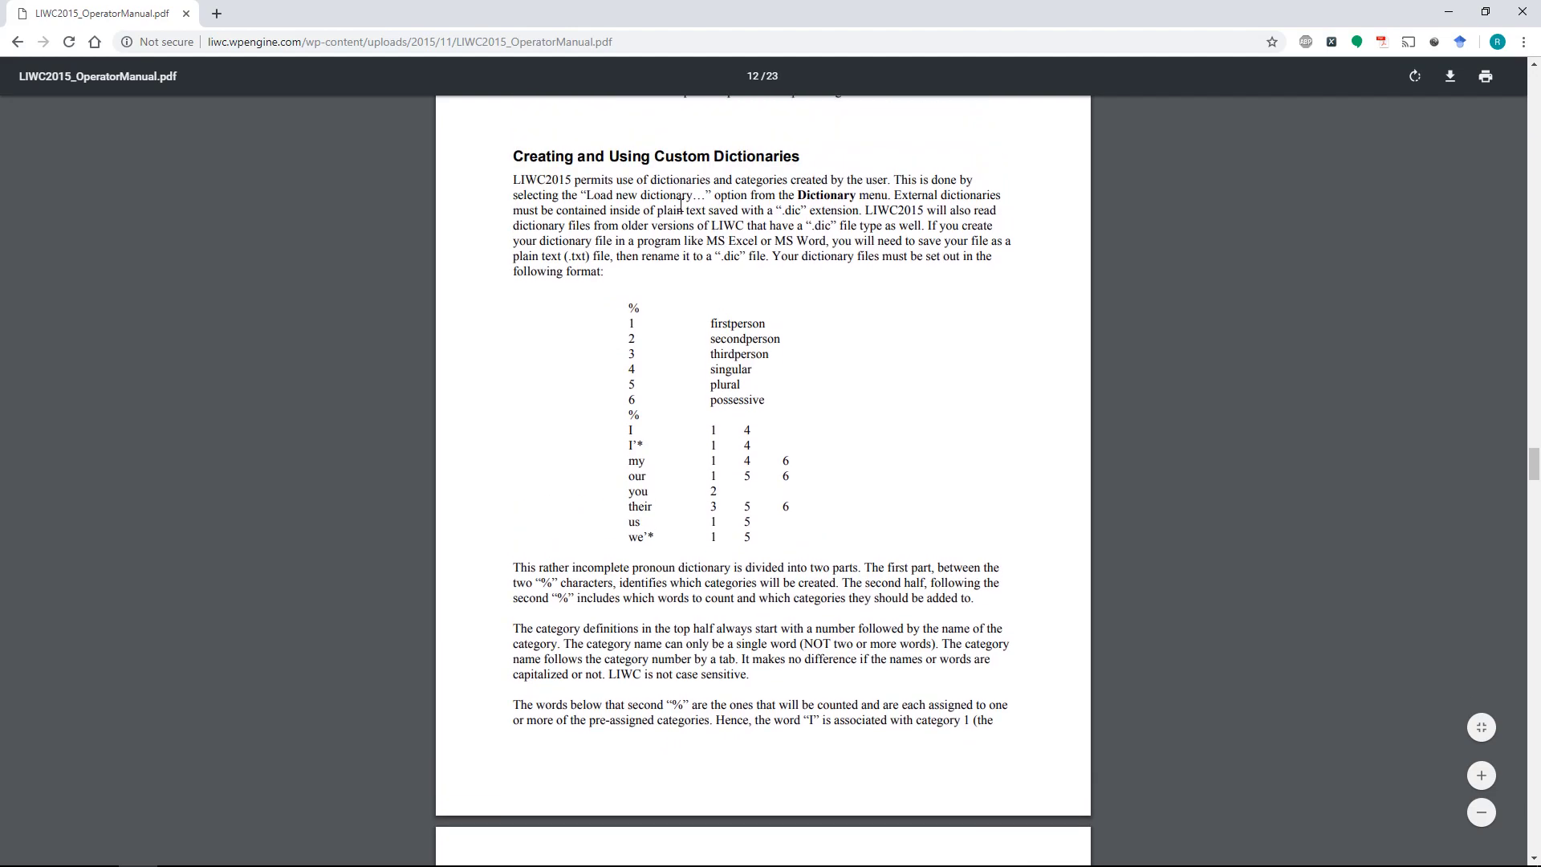
pyautogui.scroll(-2, 760, 241)
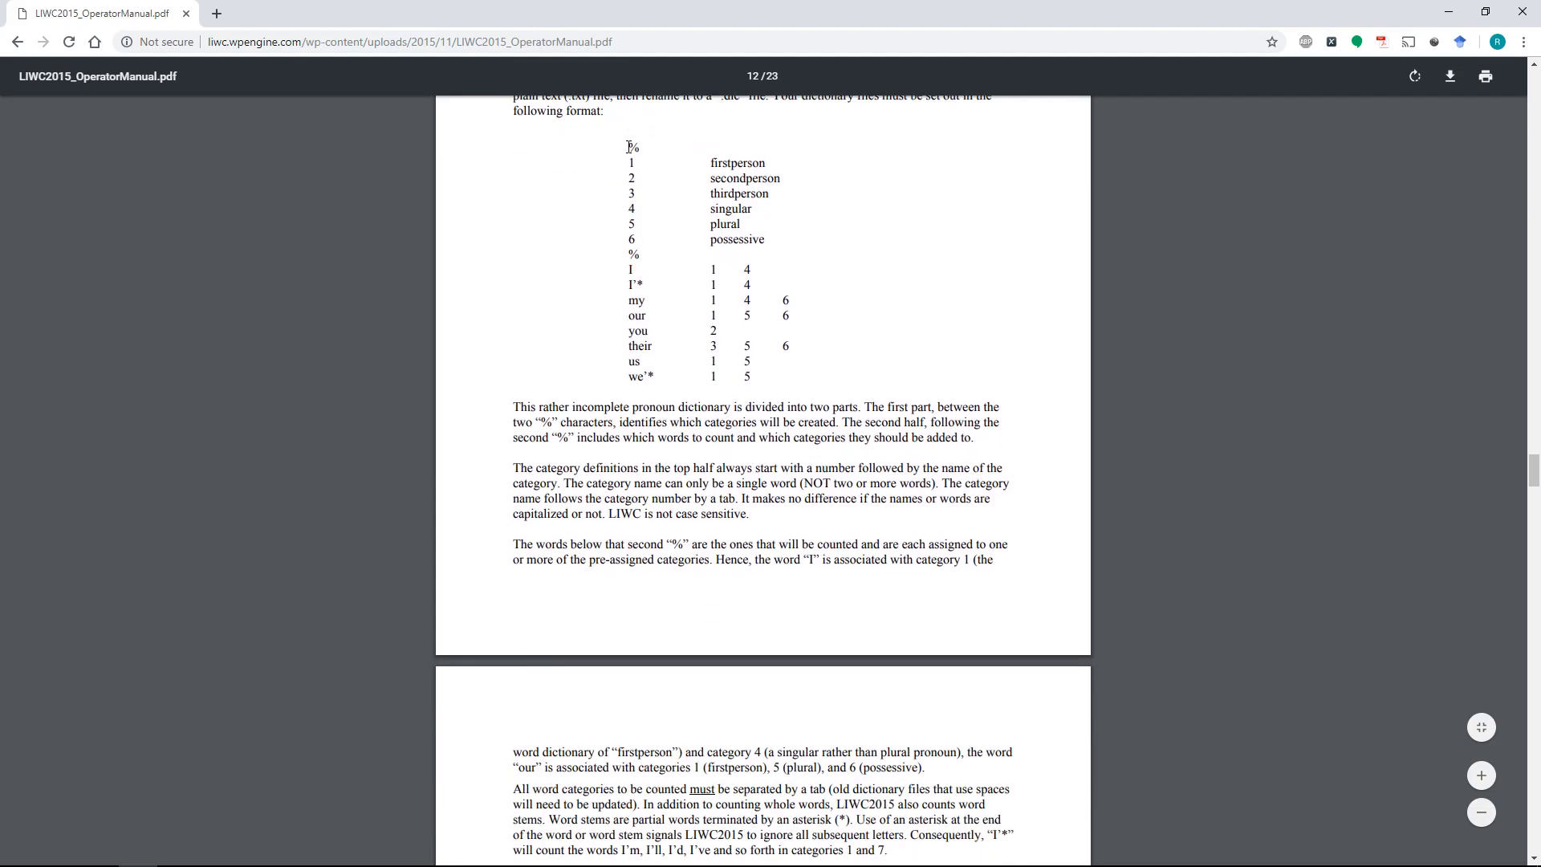
pyautogui.moveTo(630, 147); pyautogui.dragTo(794, 381)
pyautogui.scroll(-2, 772, 380)
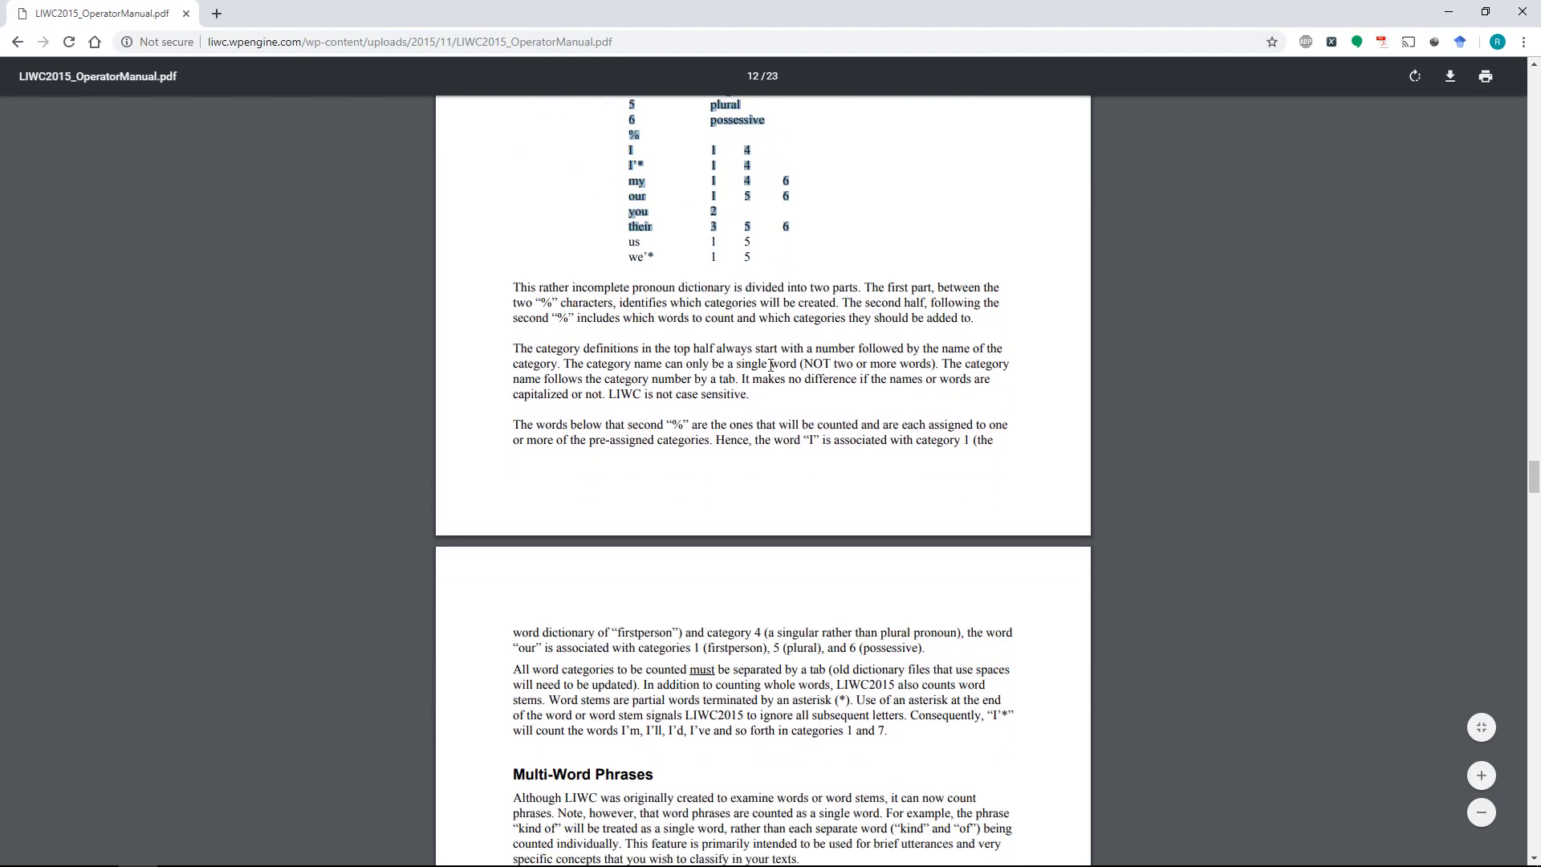
pyautogui.scroll(-1, 682, 305)
pyautogui.click(655, 268)
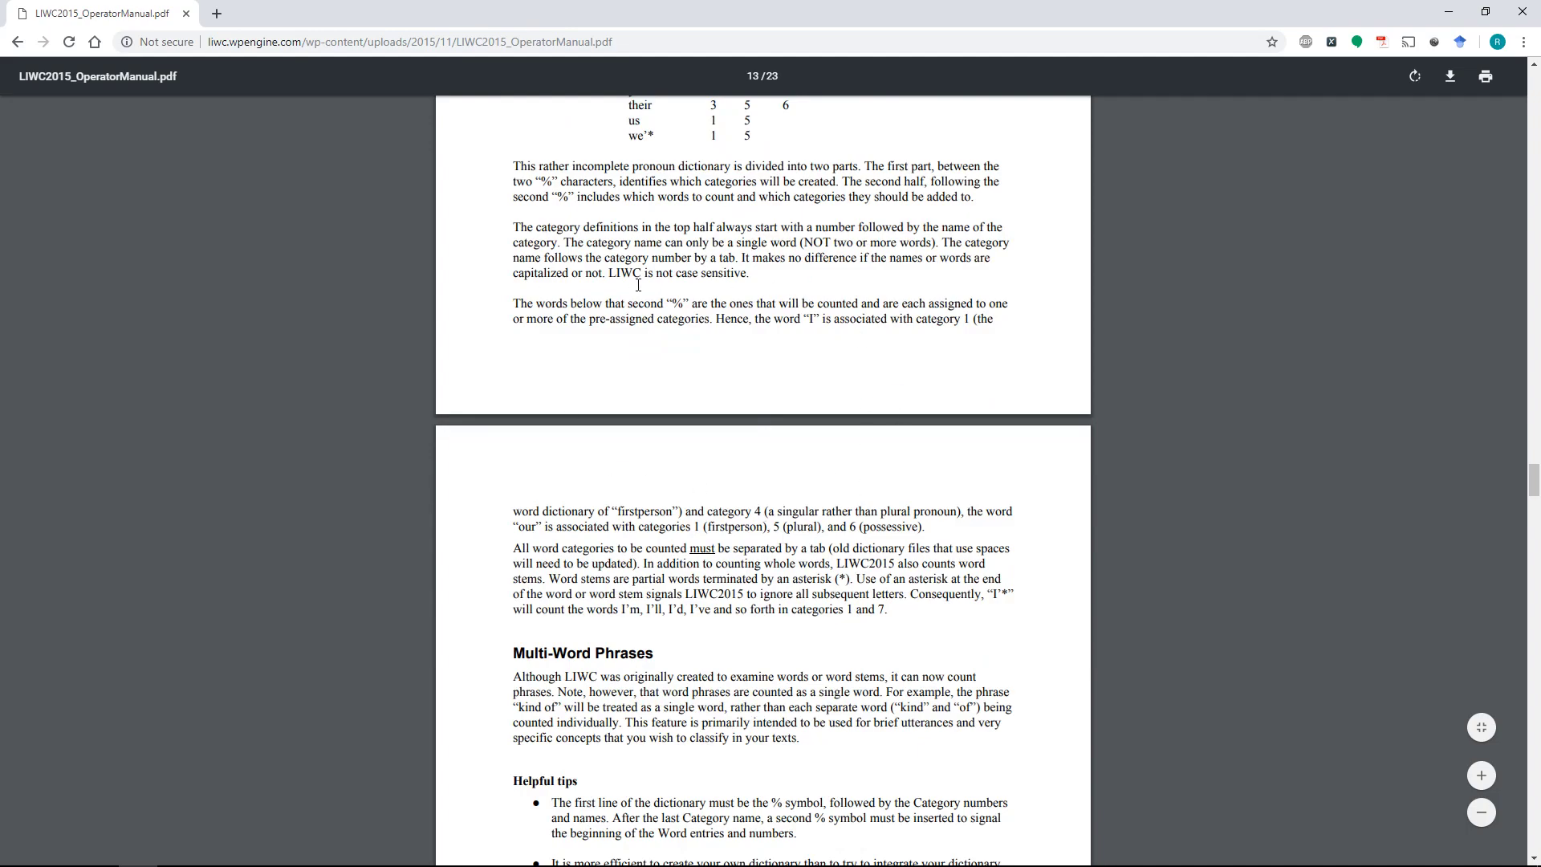
pyautogui.scroll(-3, 651, 287)
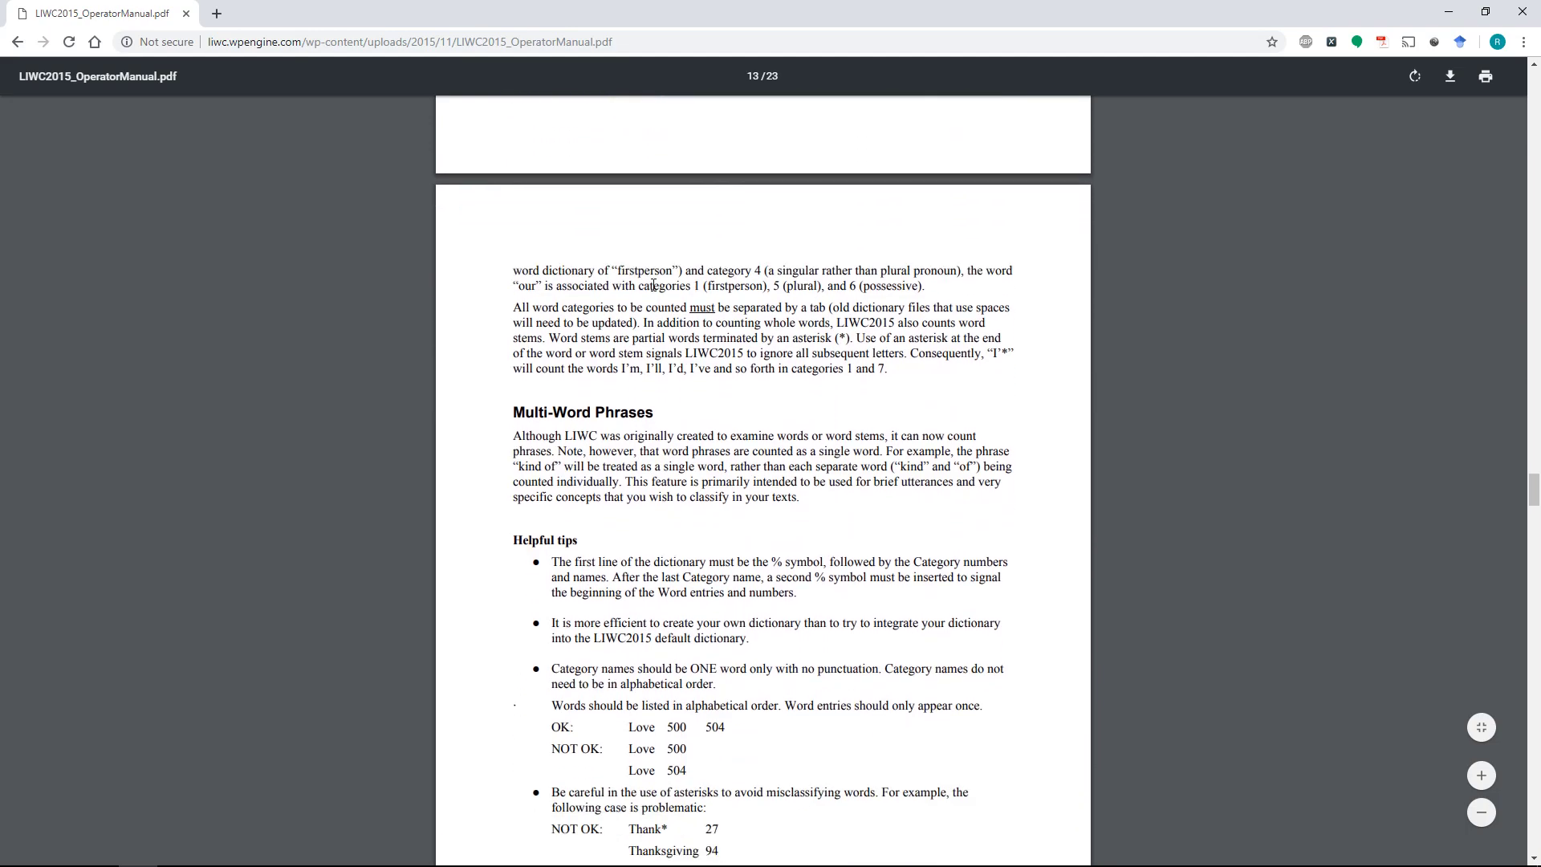
pyautogui.scroll(-2, 680, 282)
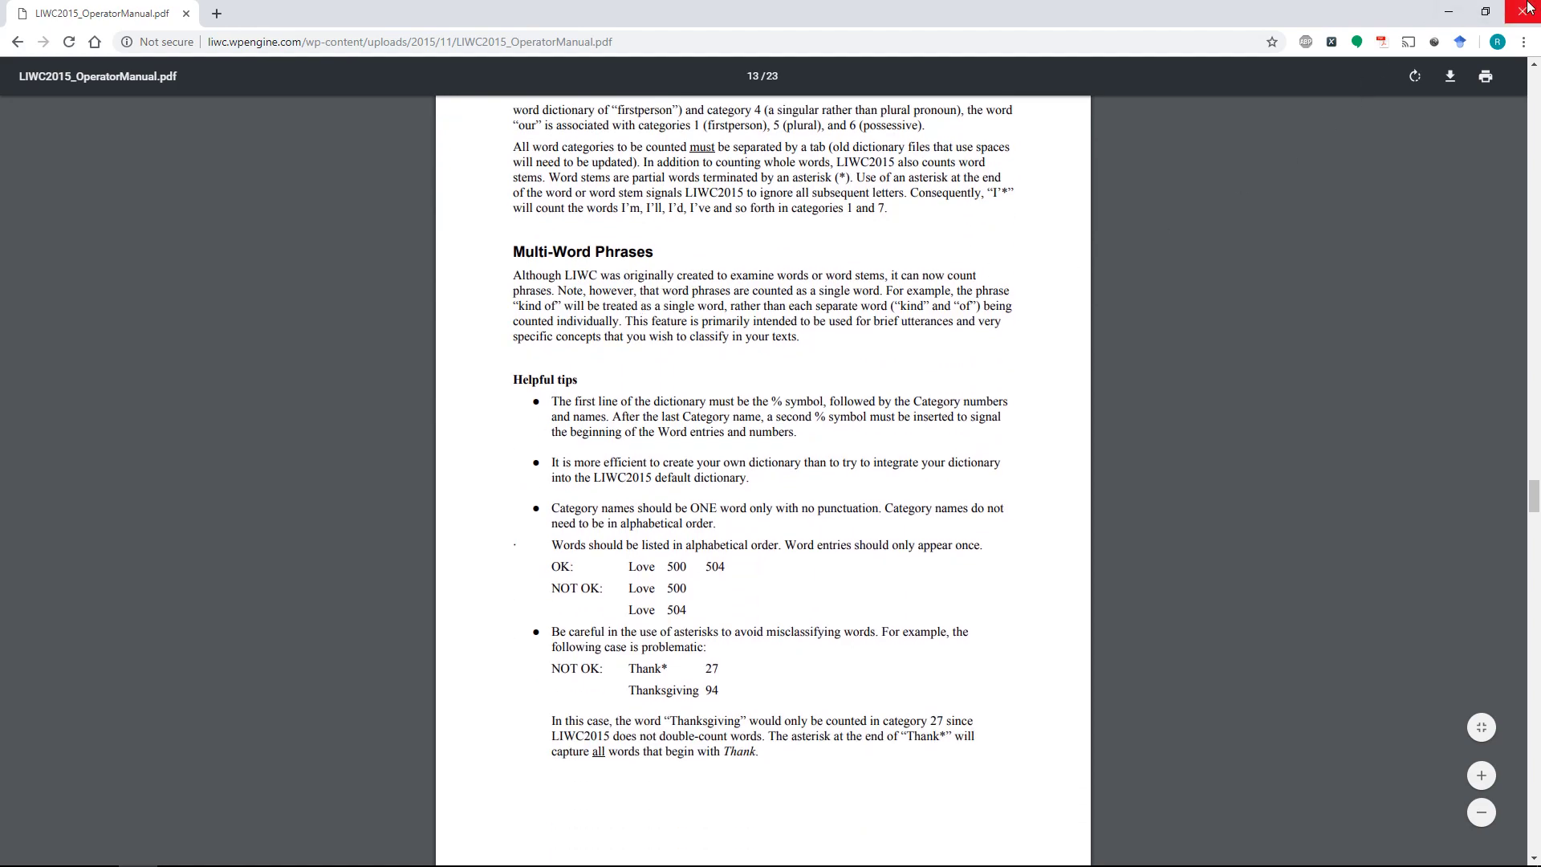
# Close Chrome, open the desktop LIWC folder and create an Excel worksheet named Emotions.xlsx.
pyautogui.click(1525, 10)
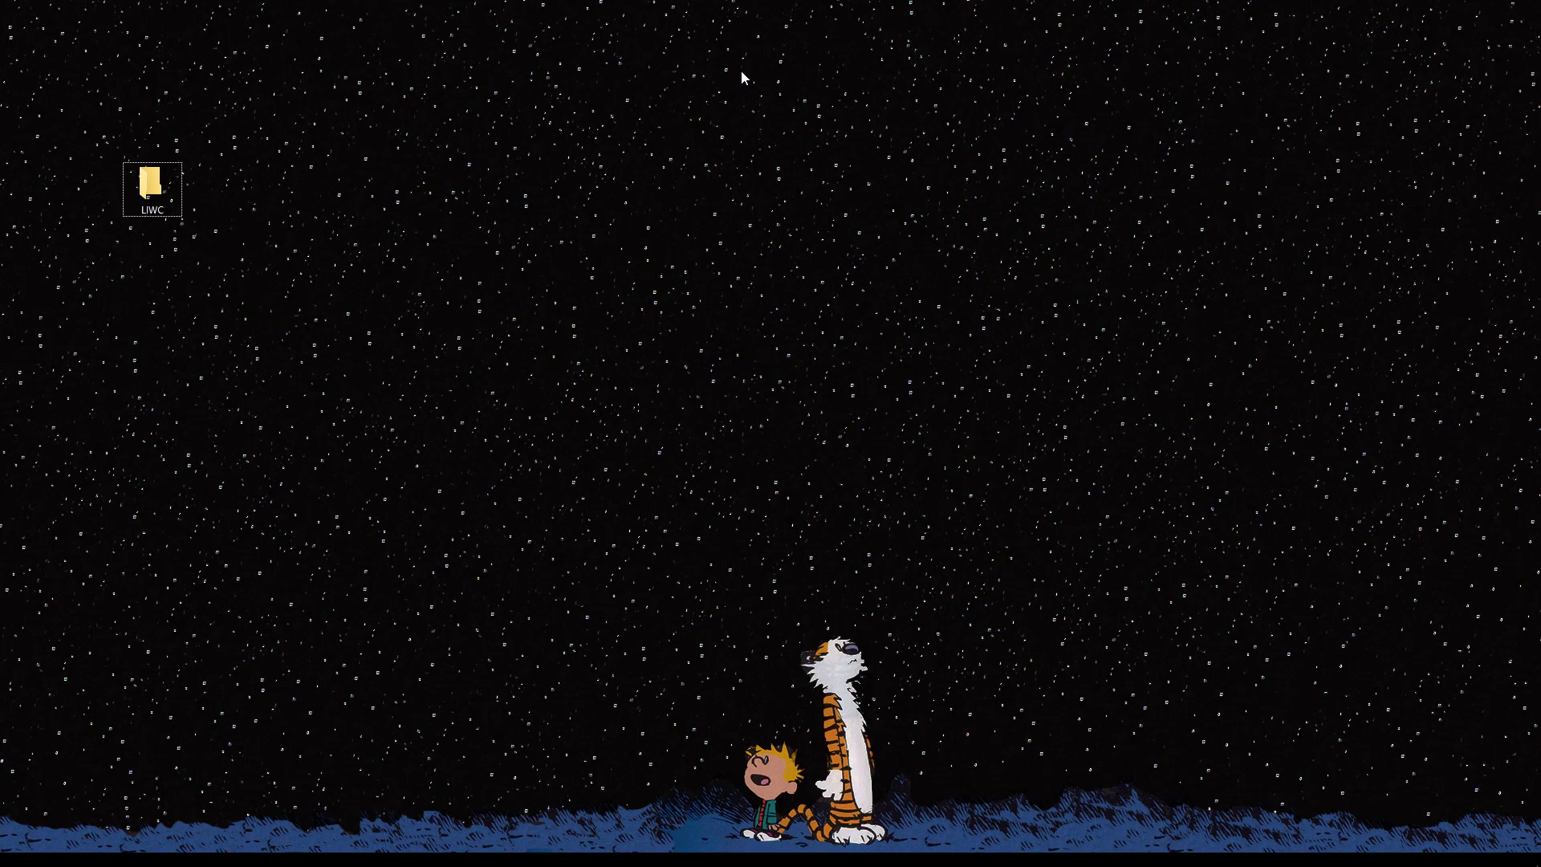
pyautogui.doubleClick(152, 184)
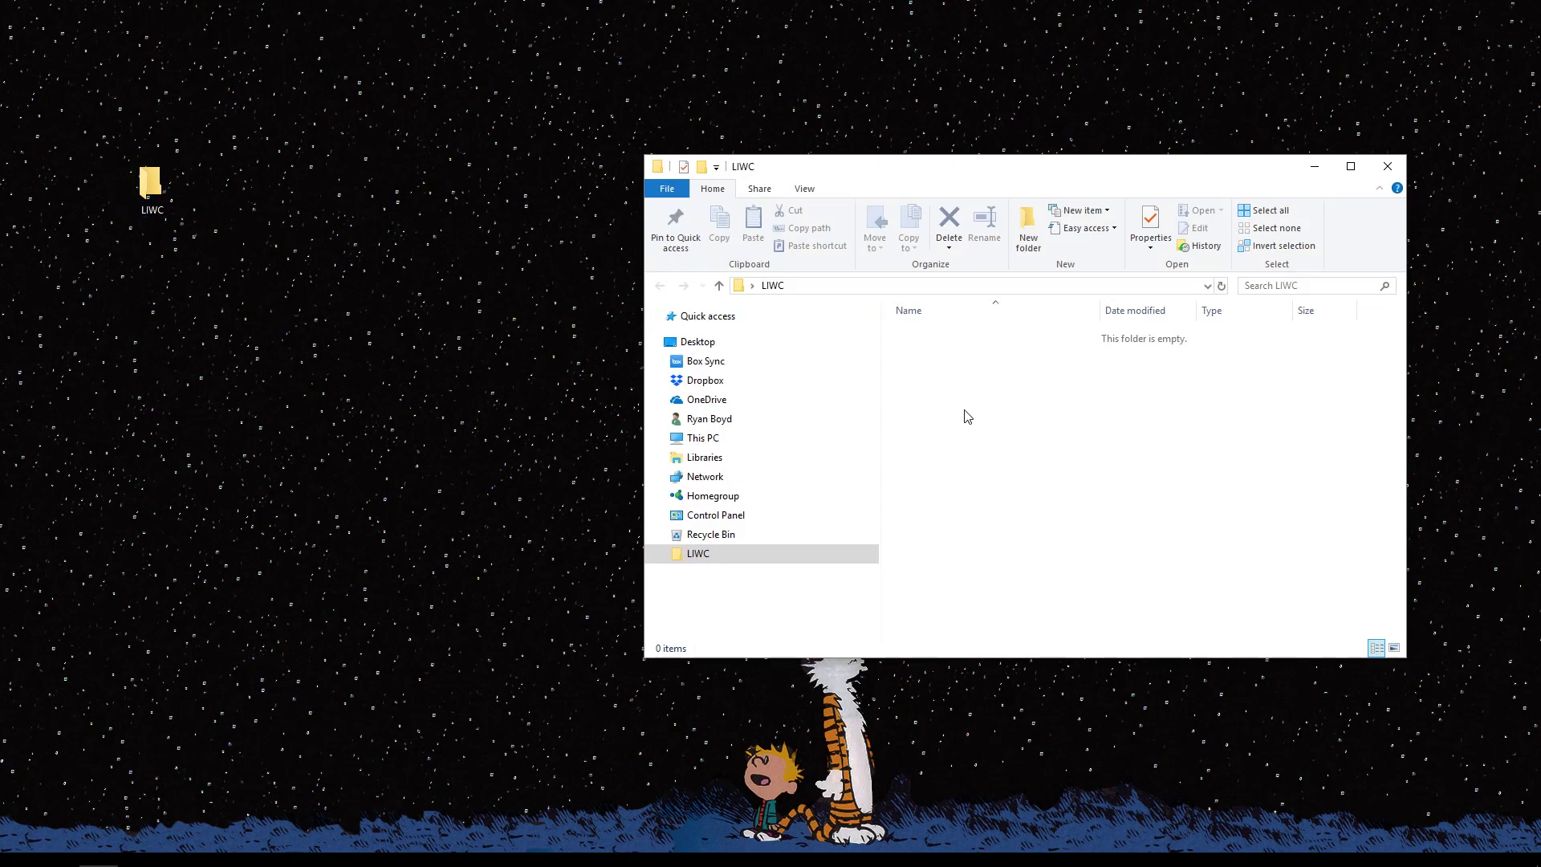
pyautogui.rightClick(964, 412)
pyautogui.moveTo(1002, 604)
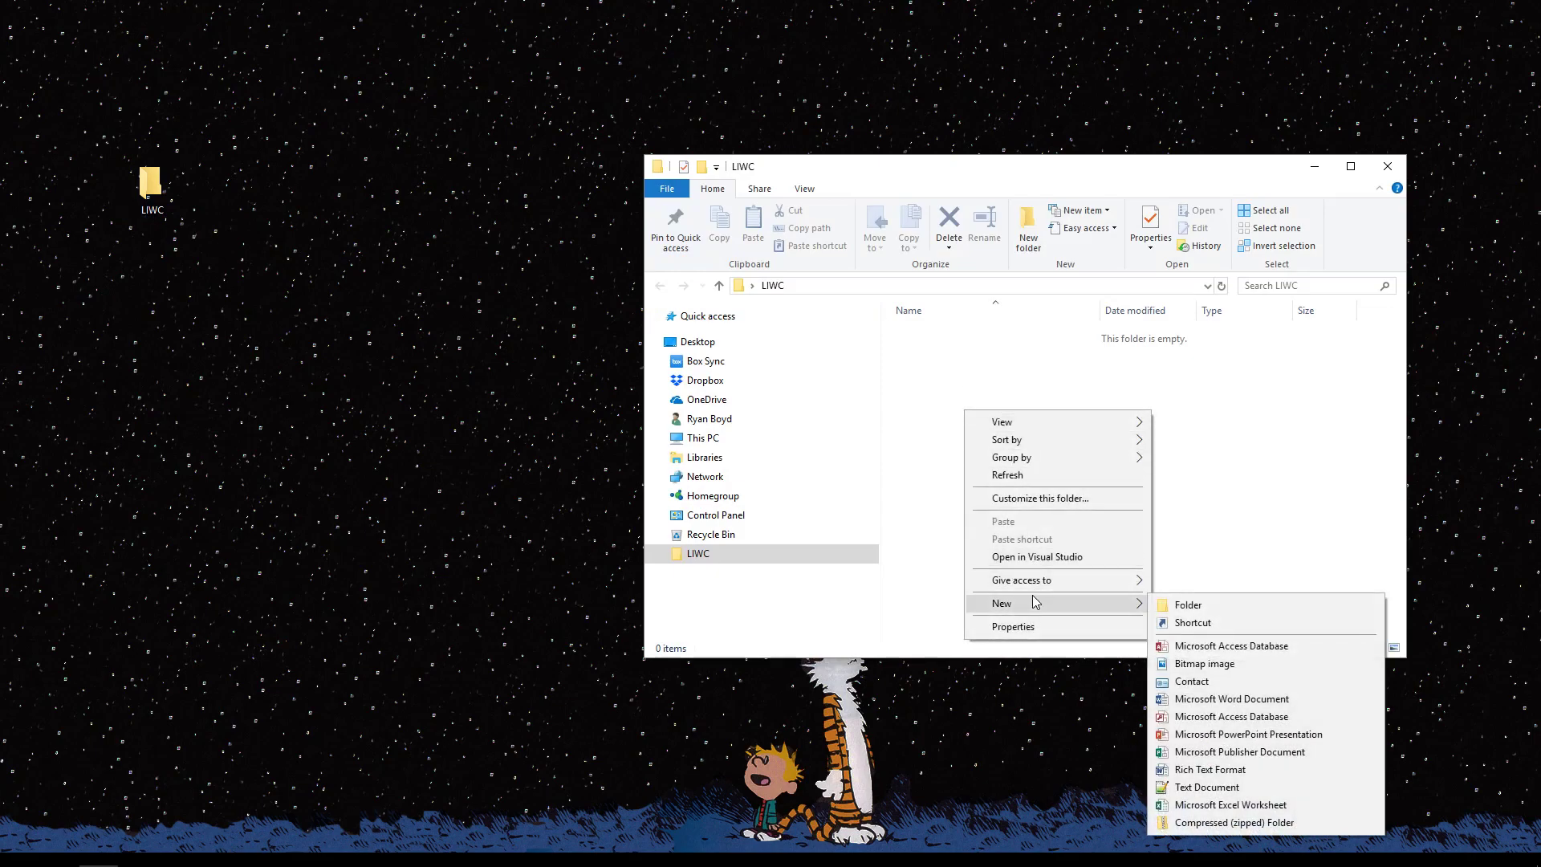
pyautogui.click(1231, 805)
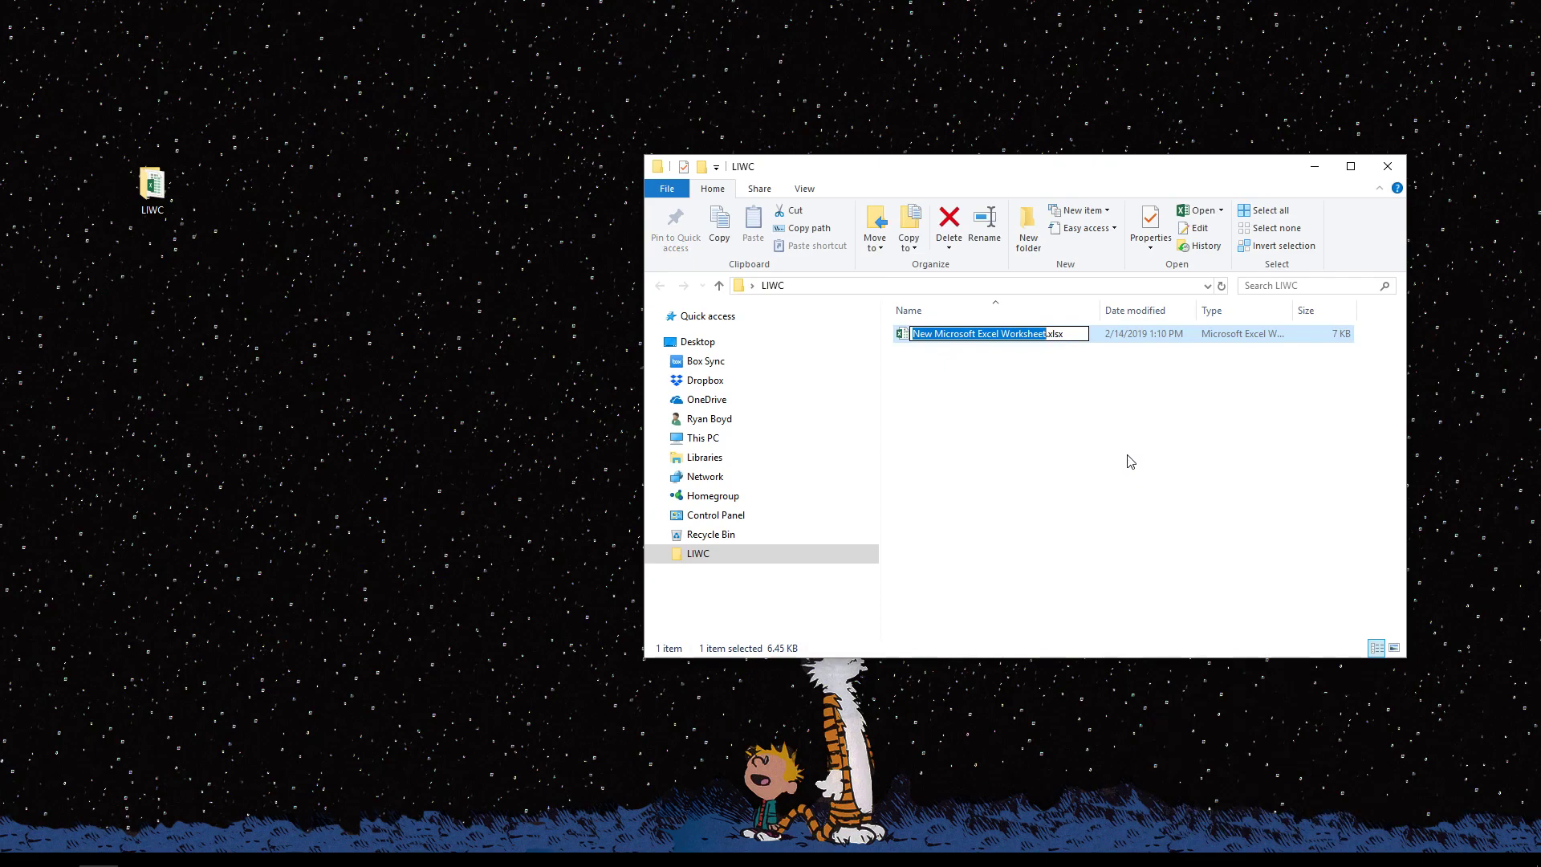
pyautogui.write('Emotion')
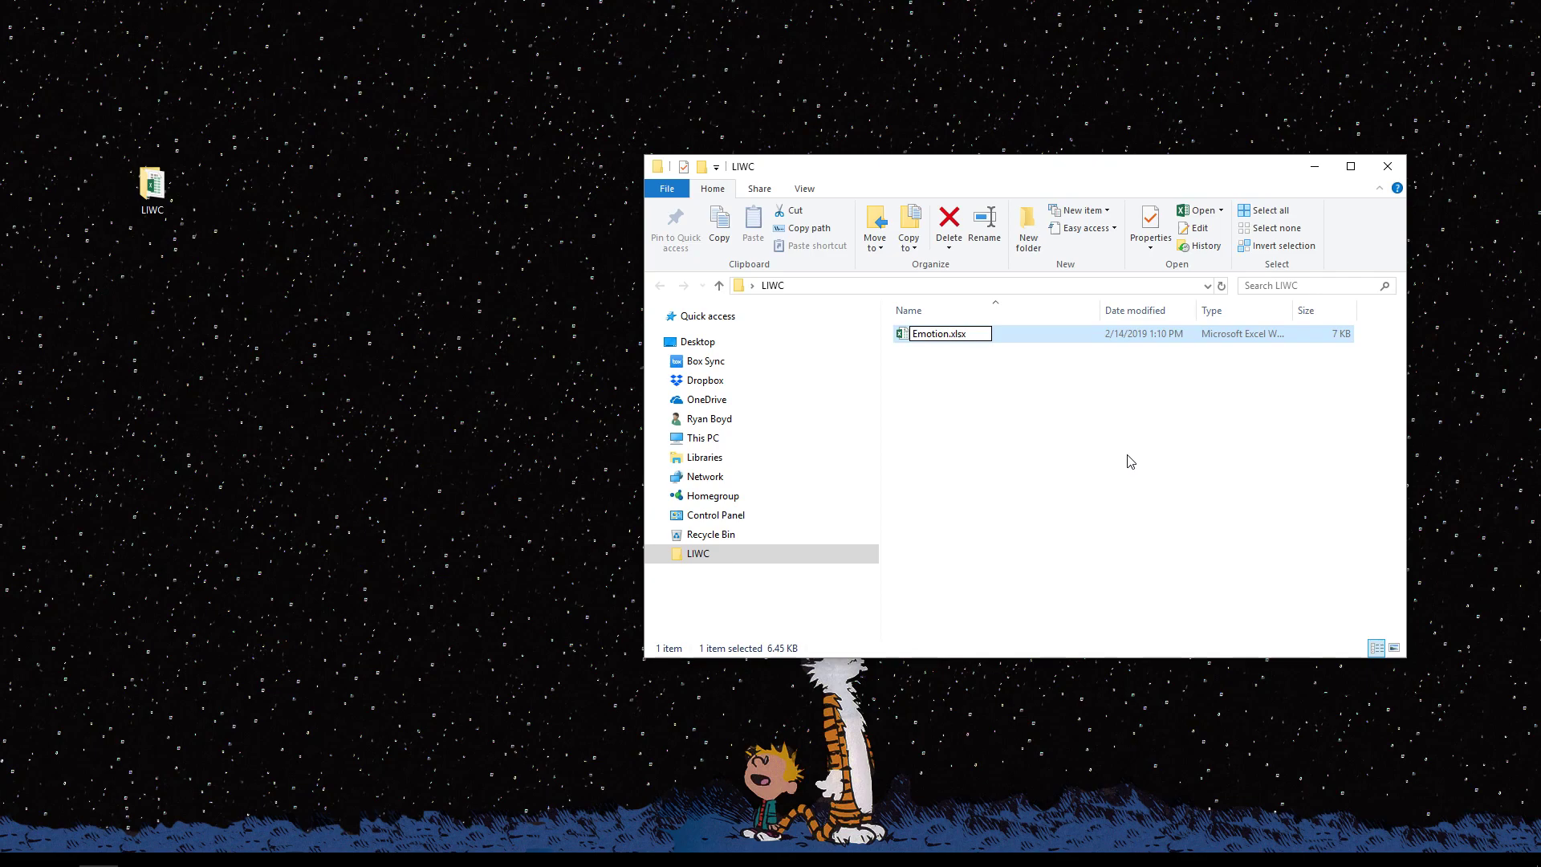
pyautogui.write('s')
pyautogui.press('Return')
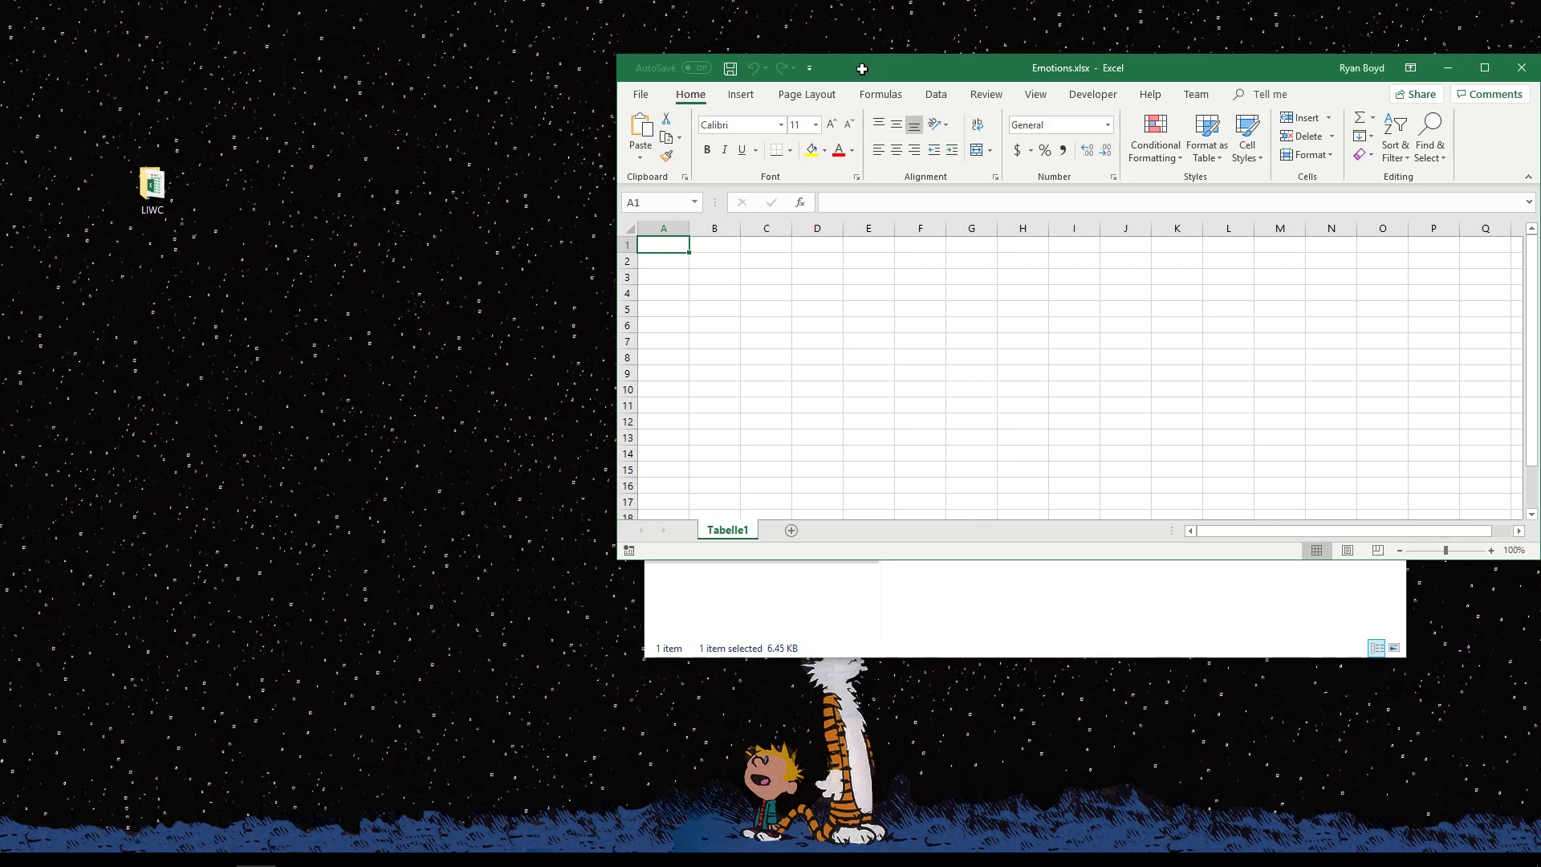
# Maximize Excel and outline the A1:C7 and A9:D18 cell blocks to explain the dictionary layout.
pyautogui.doubleClick(862, 69)
pyautogui.scroll(6, 205, 328)
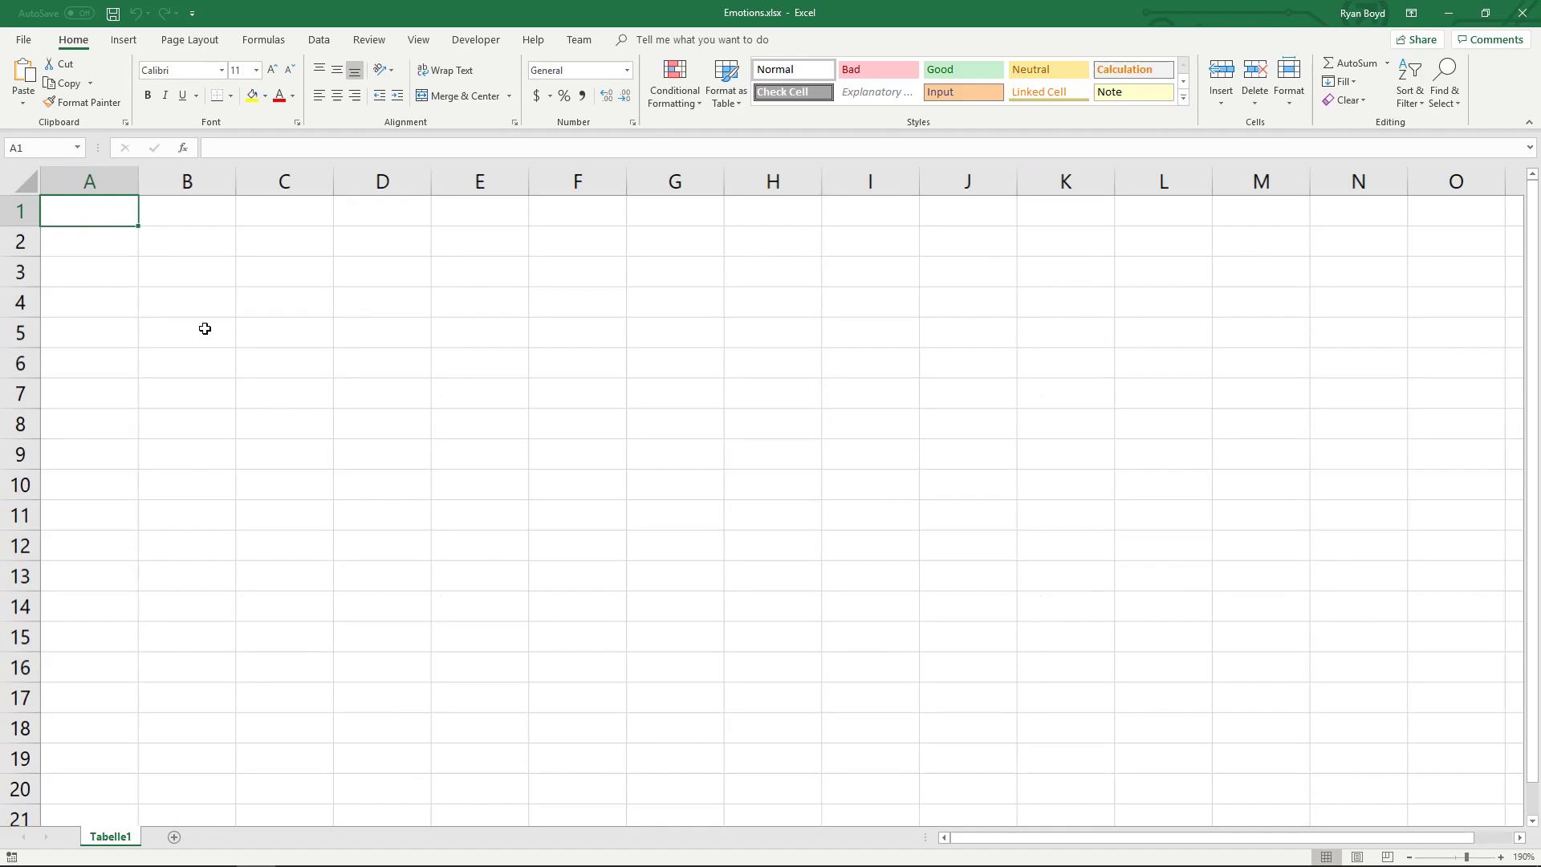
pyautogui.moveTo(120, 213); pyautogui.dragTo(257, 378)
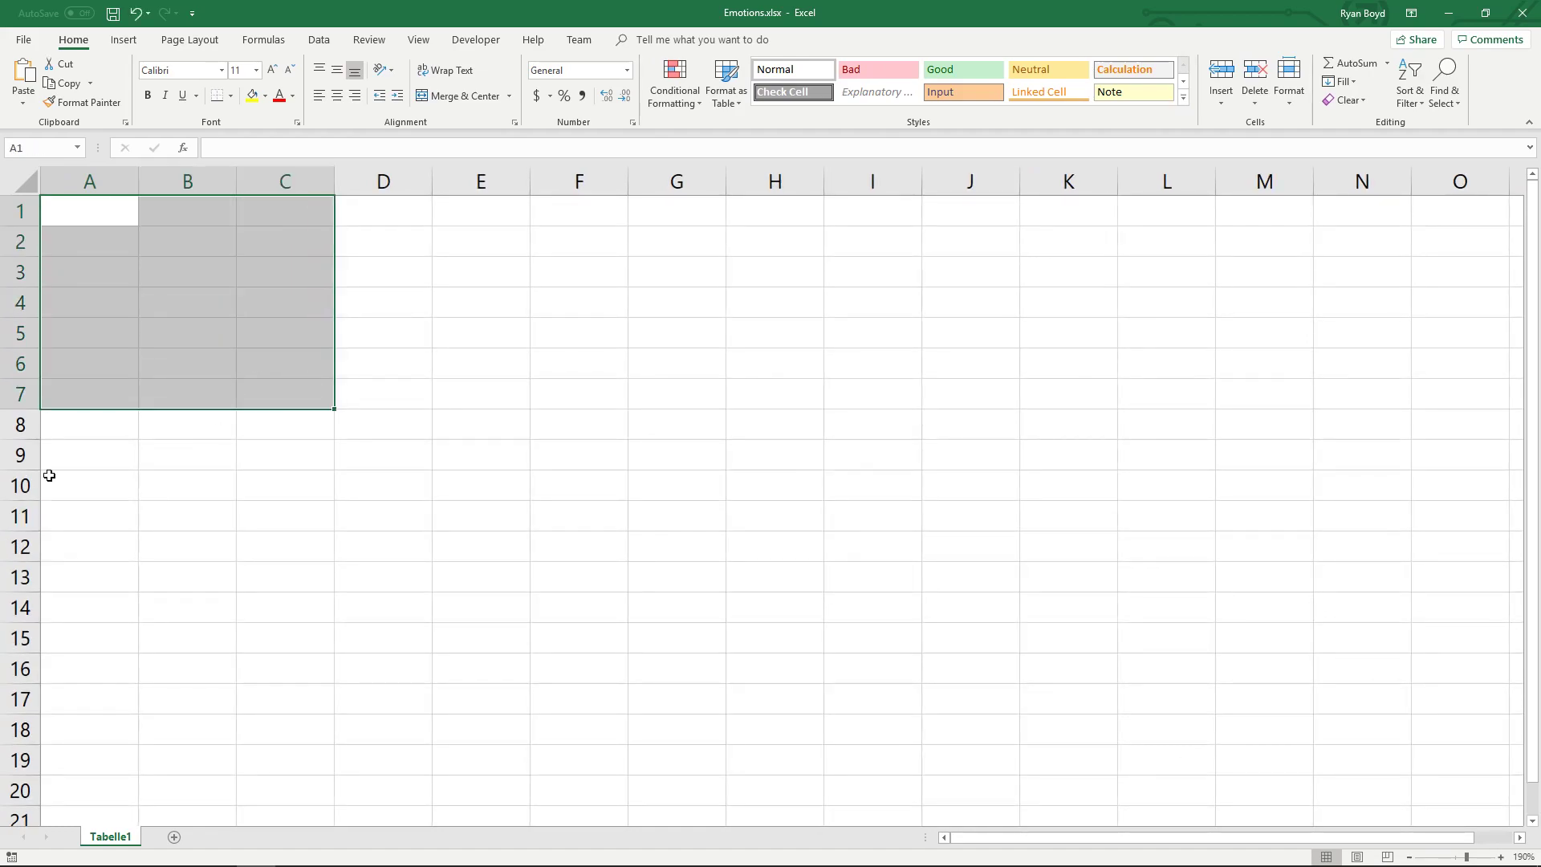
pyautogui.moveTo(70, 458); pyautogui.dragTo(337, 716)
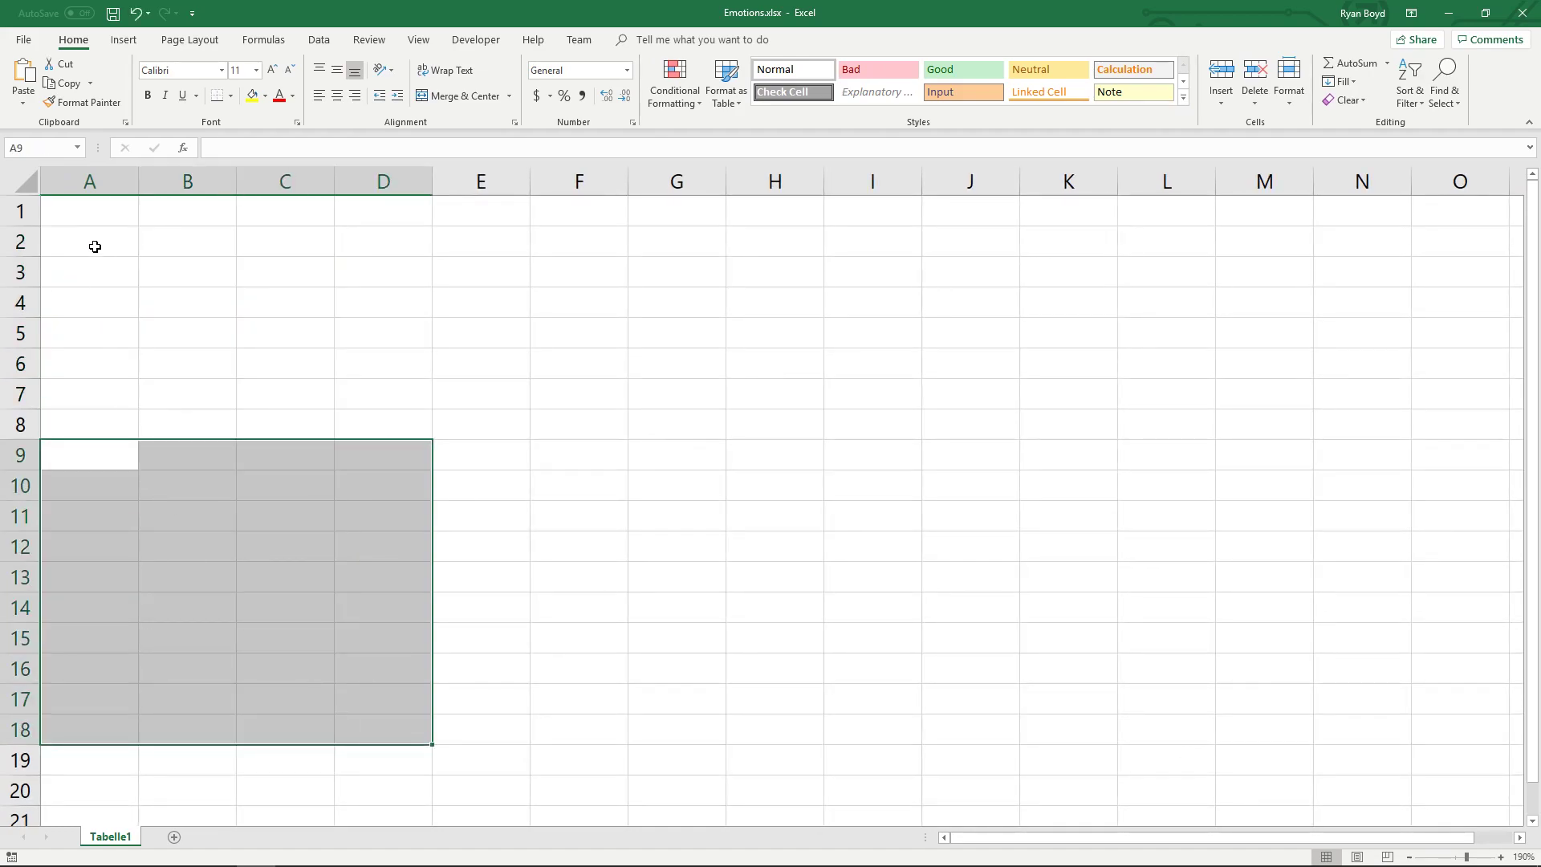
pyautogui.click(86, 215)
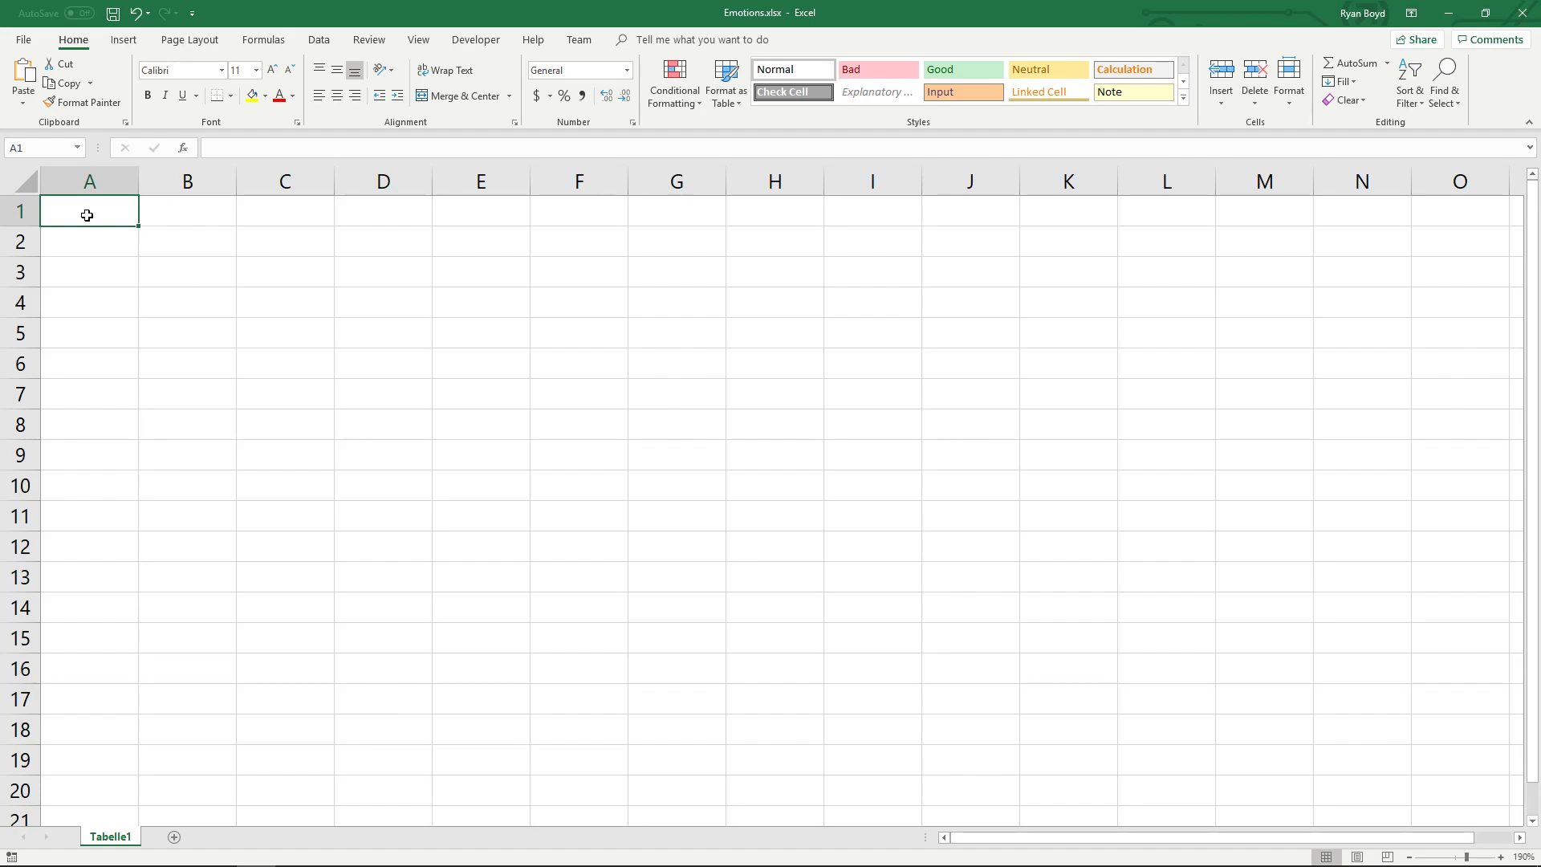
pyautogui.moveTo(97, 245); pyautogui.dragTo(207, 252)
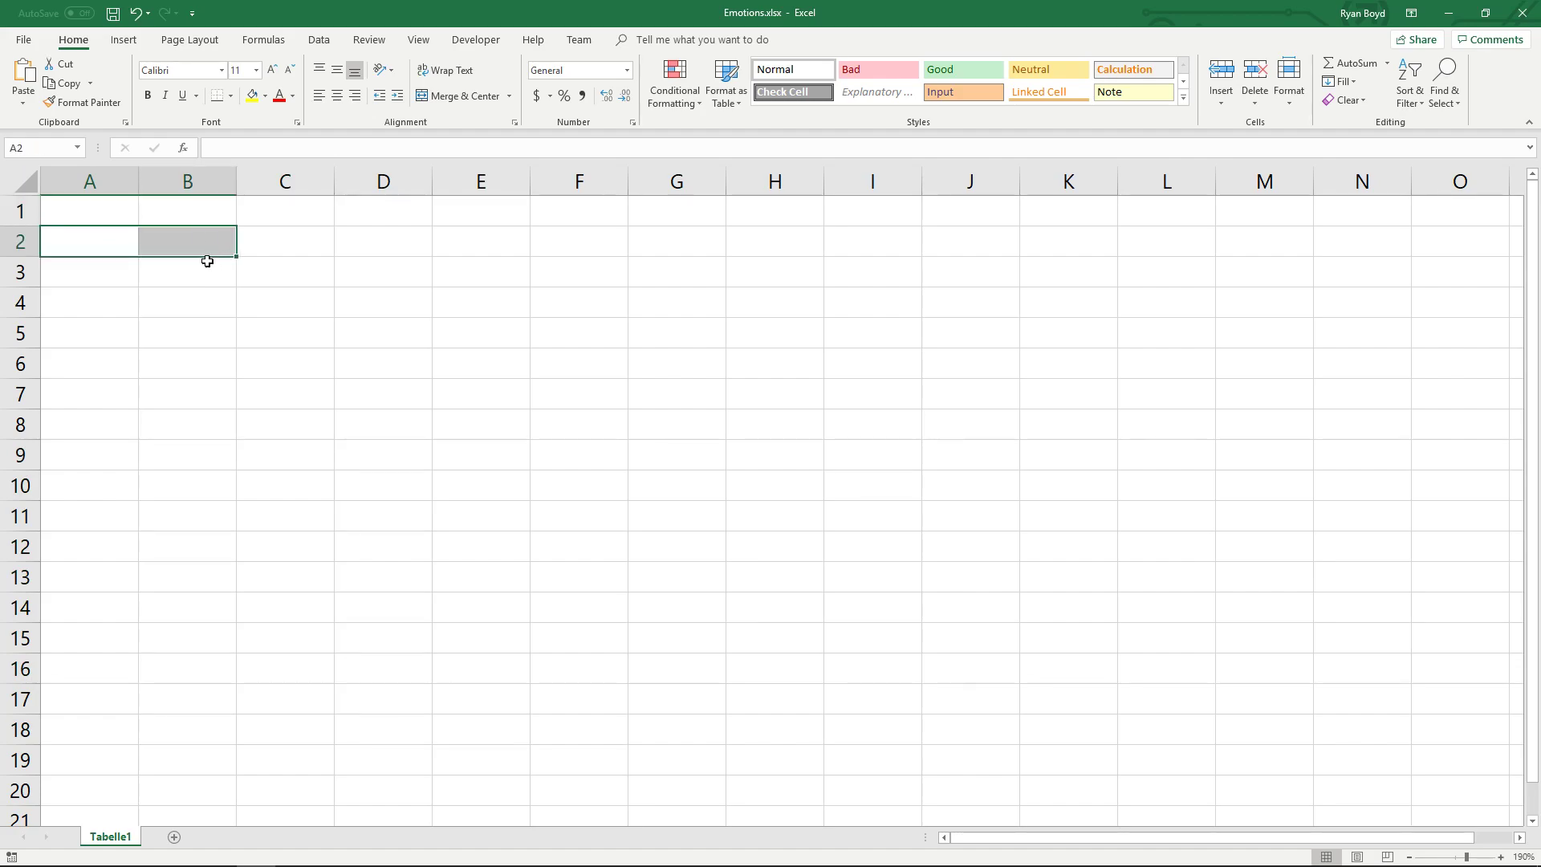
pyautogui.click(201, 270)
pyautogui.moveTo(95, 297); pyautogui.dragTo(151, 295)
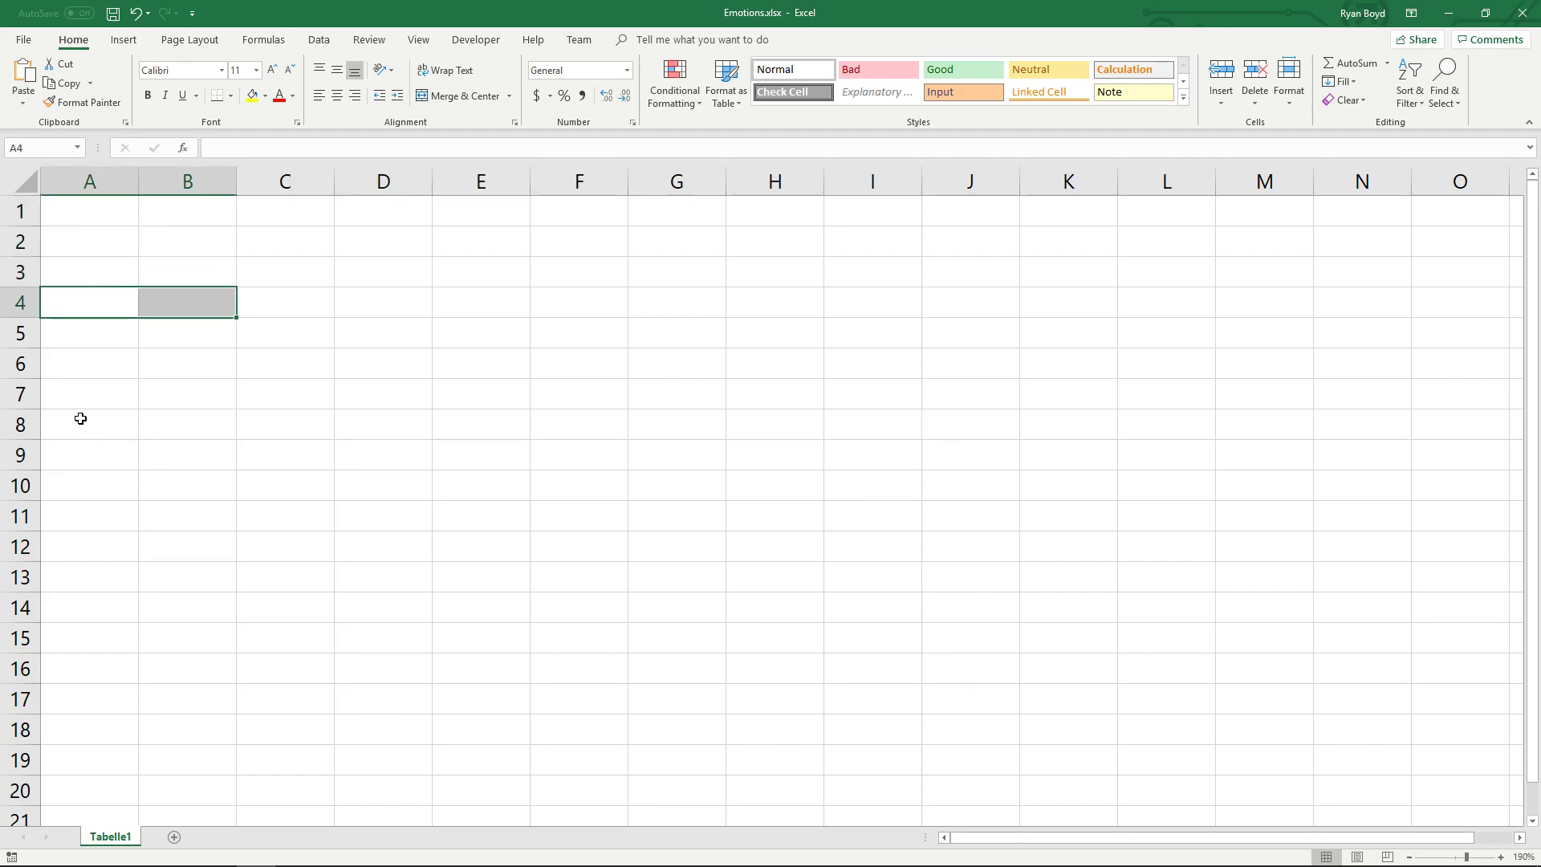
pyautogui.moveTo(75, 424)
pyautogui.mouseDown()
pyautogui.moveTo(297, 654)
pyautogui.moveTo(306, 695)
pyautogui.mouseUp()
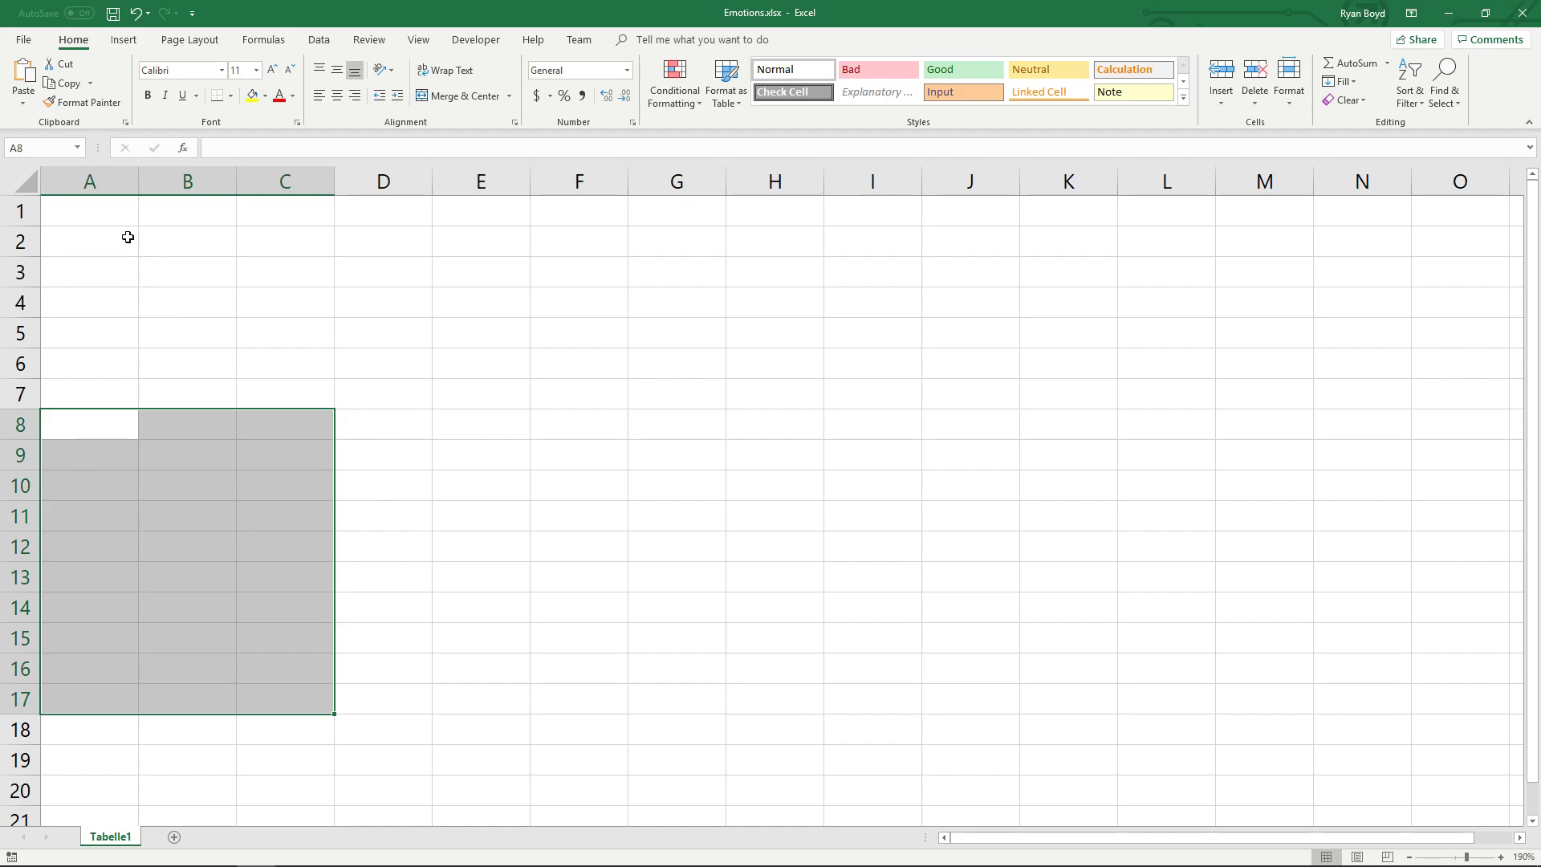
pyautogui.click(96, 202)
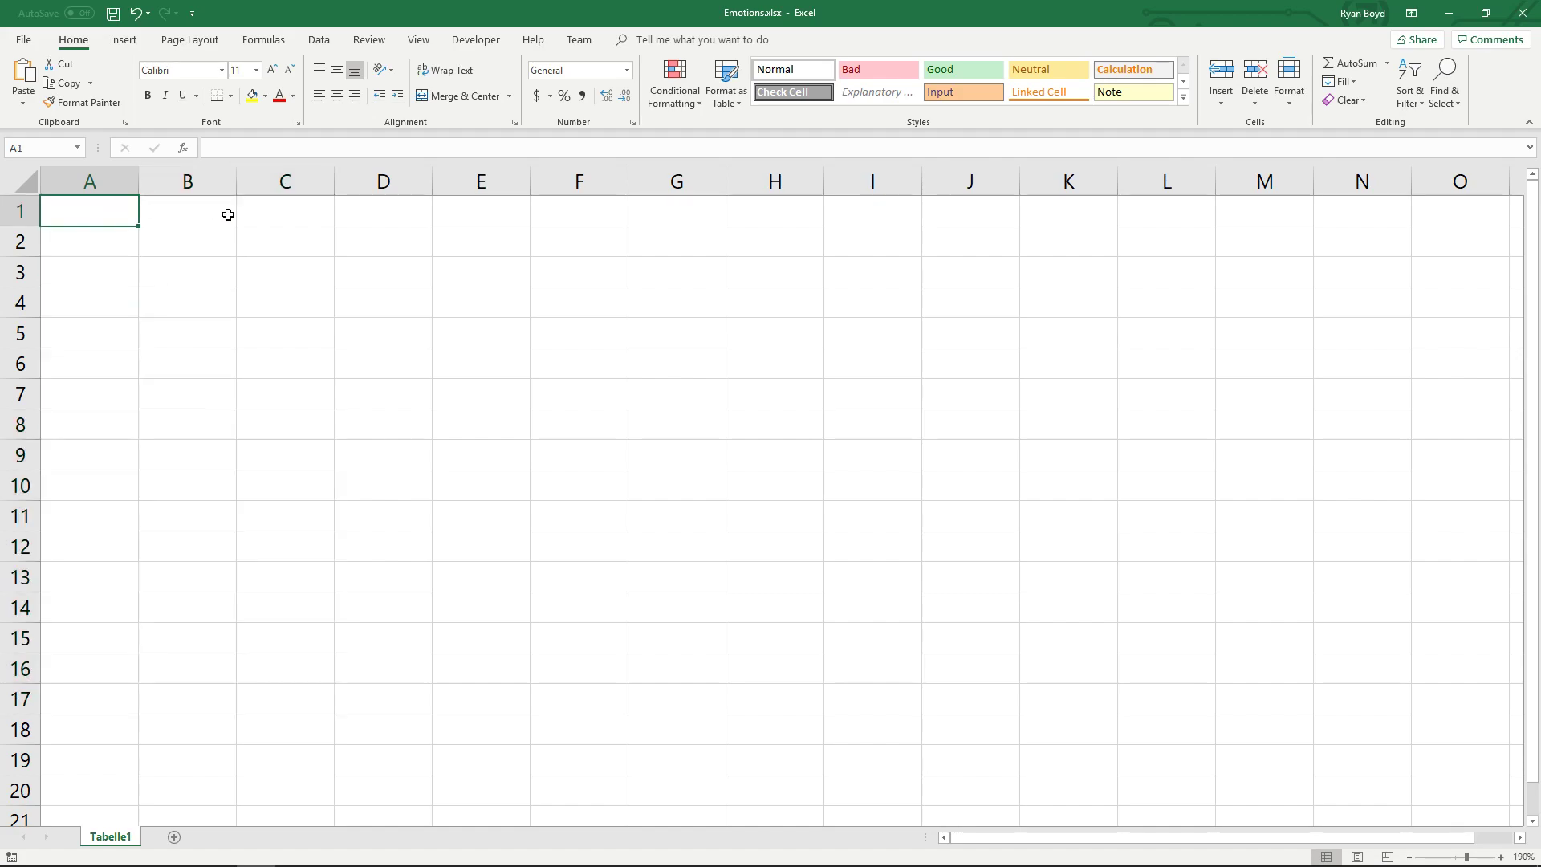
# Put % markers in A1 and A5 to bound the category area.
pyautogui.write('%')
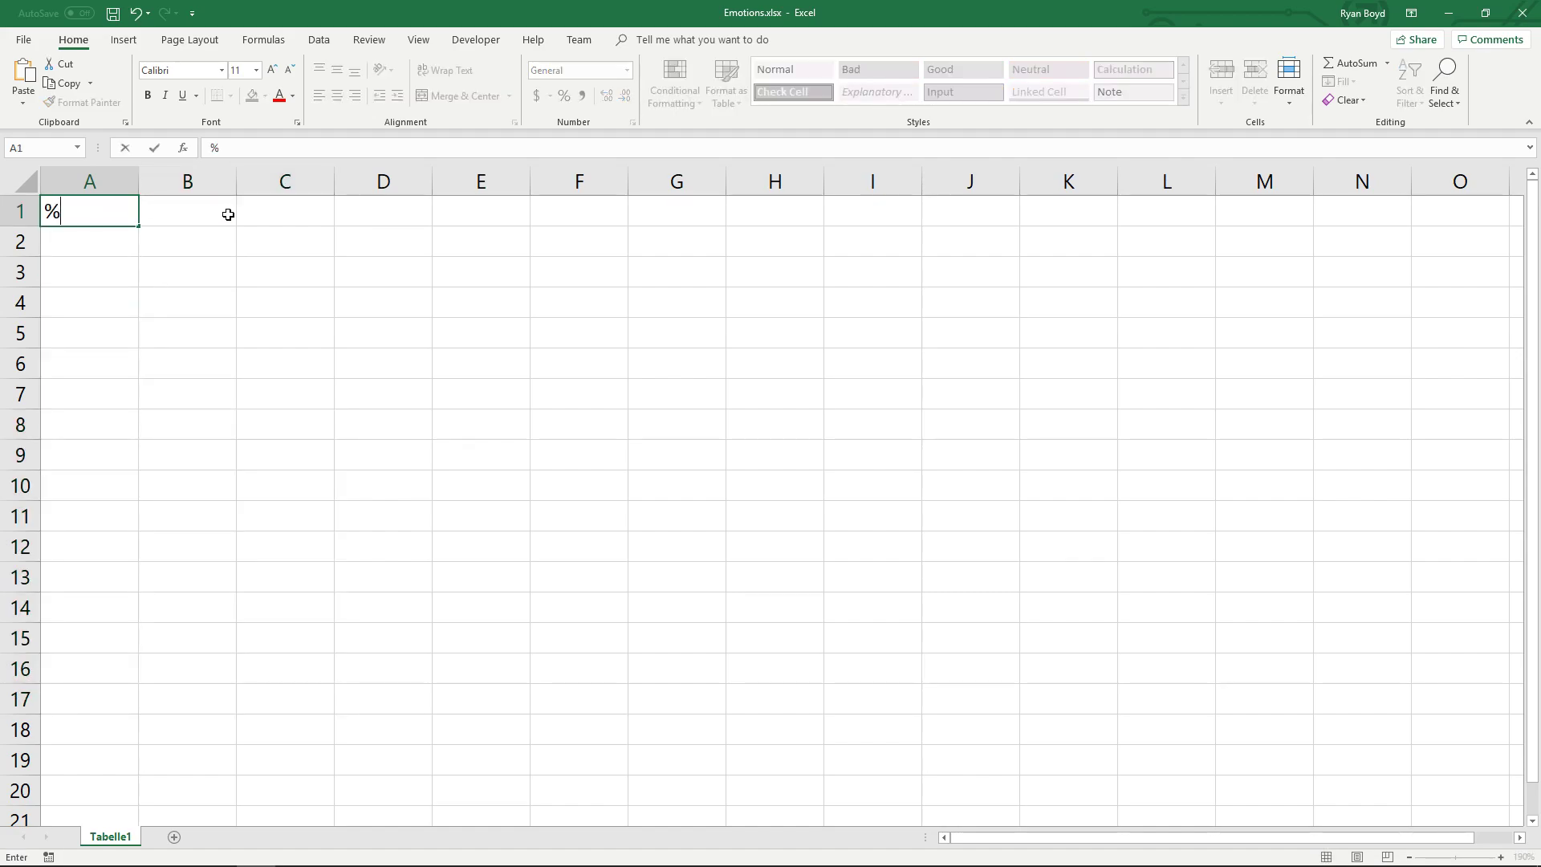
pyautogui.press('Return')
pyautogui.press('Return')
pyautogui.press('Return')
pyautogui.press('Return')
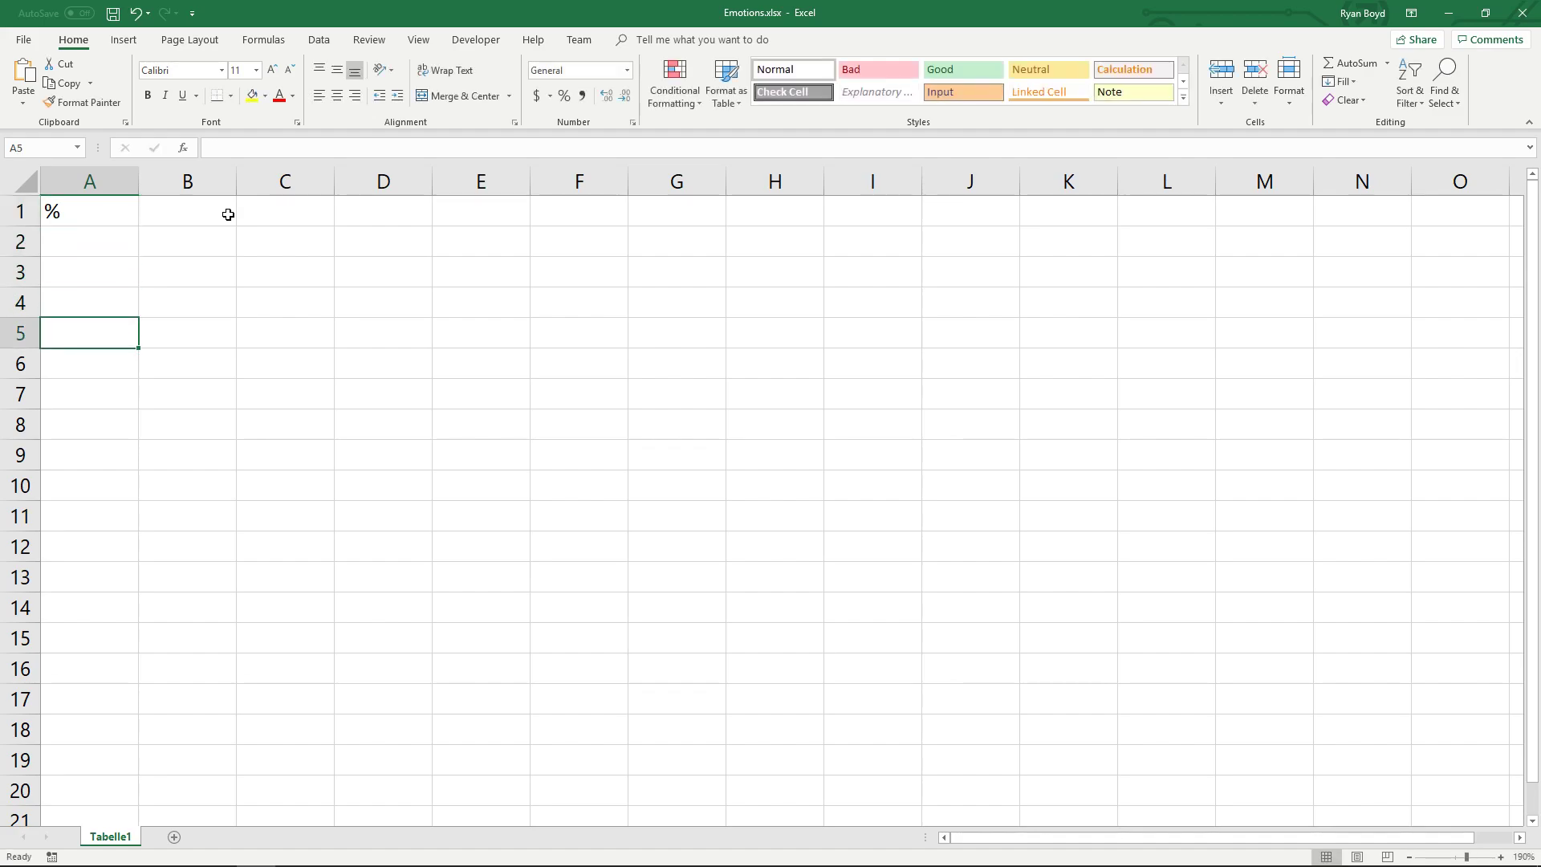
pyautogui.write('%')
pyautogui.press('Return')
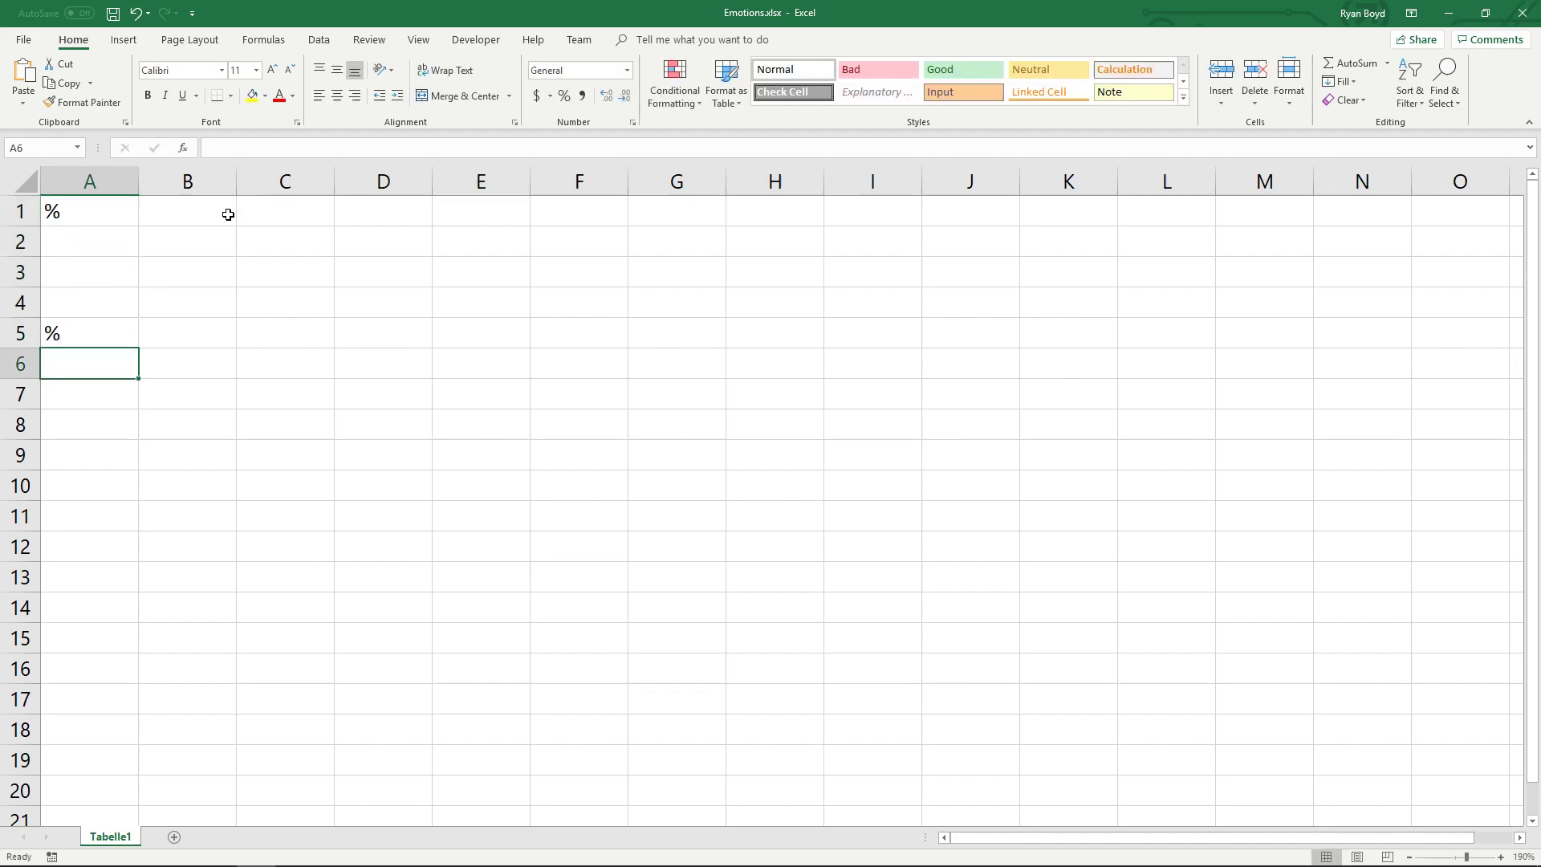
pyautogui.press('Up')
pyautogui.moveTo(123, 210)
pyautogui.mouseDown()
pyautogui.moveTo(145, 303)
pyautogui.moveTo(179, 330)
pyautogui.mouseUp()
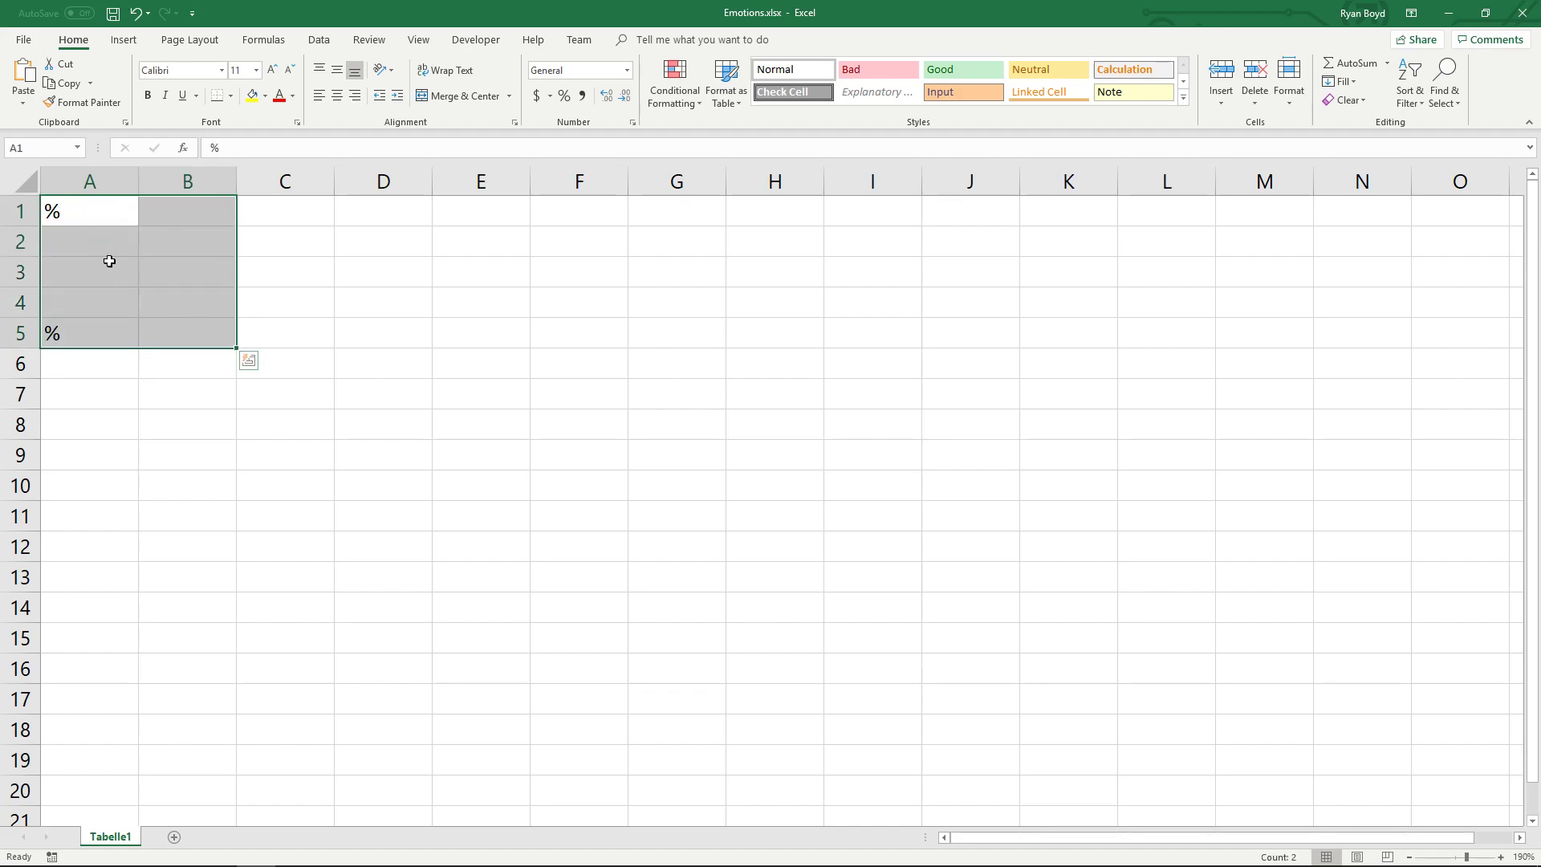
pyautogui.click(170, 240)
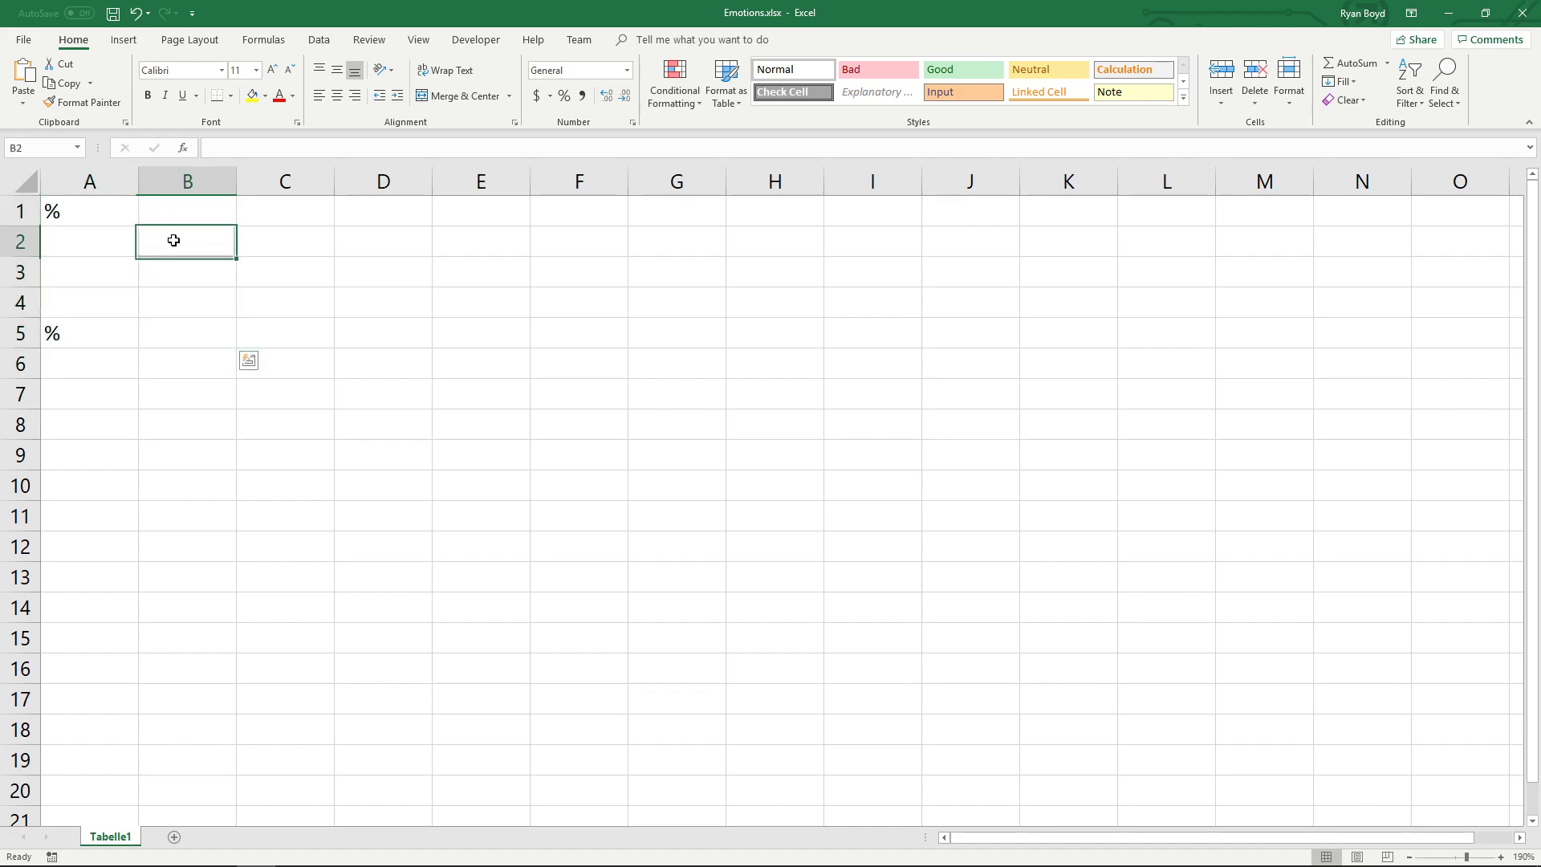
pyautogui.click(101, 239)
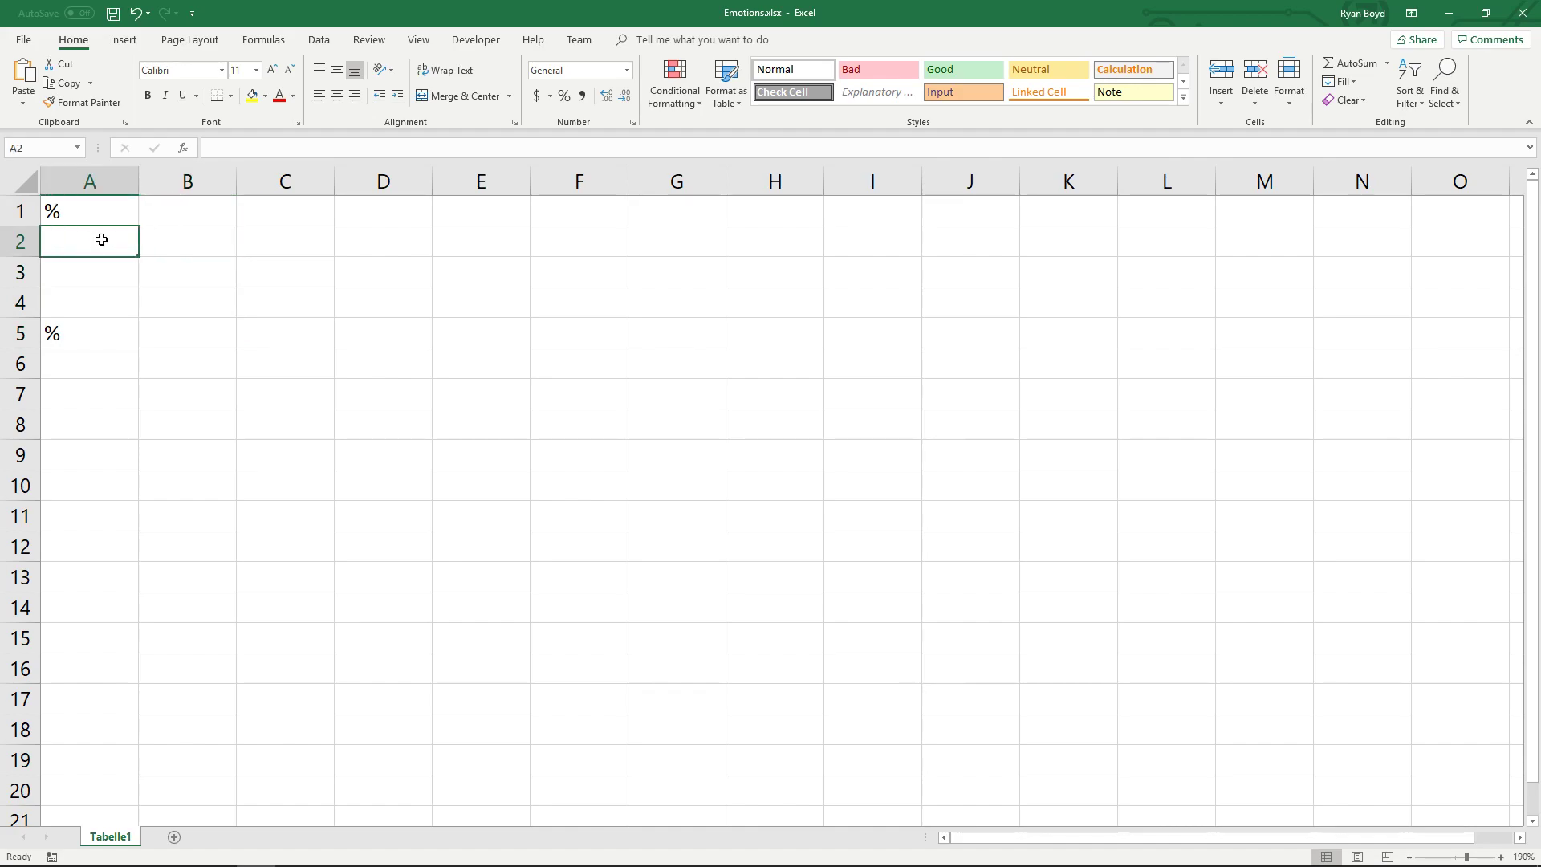
# Number the categories 1, 2 and 3 in cells A2:A4.
pyautogui.write('1')
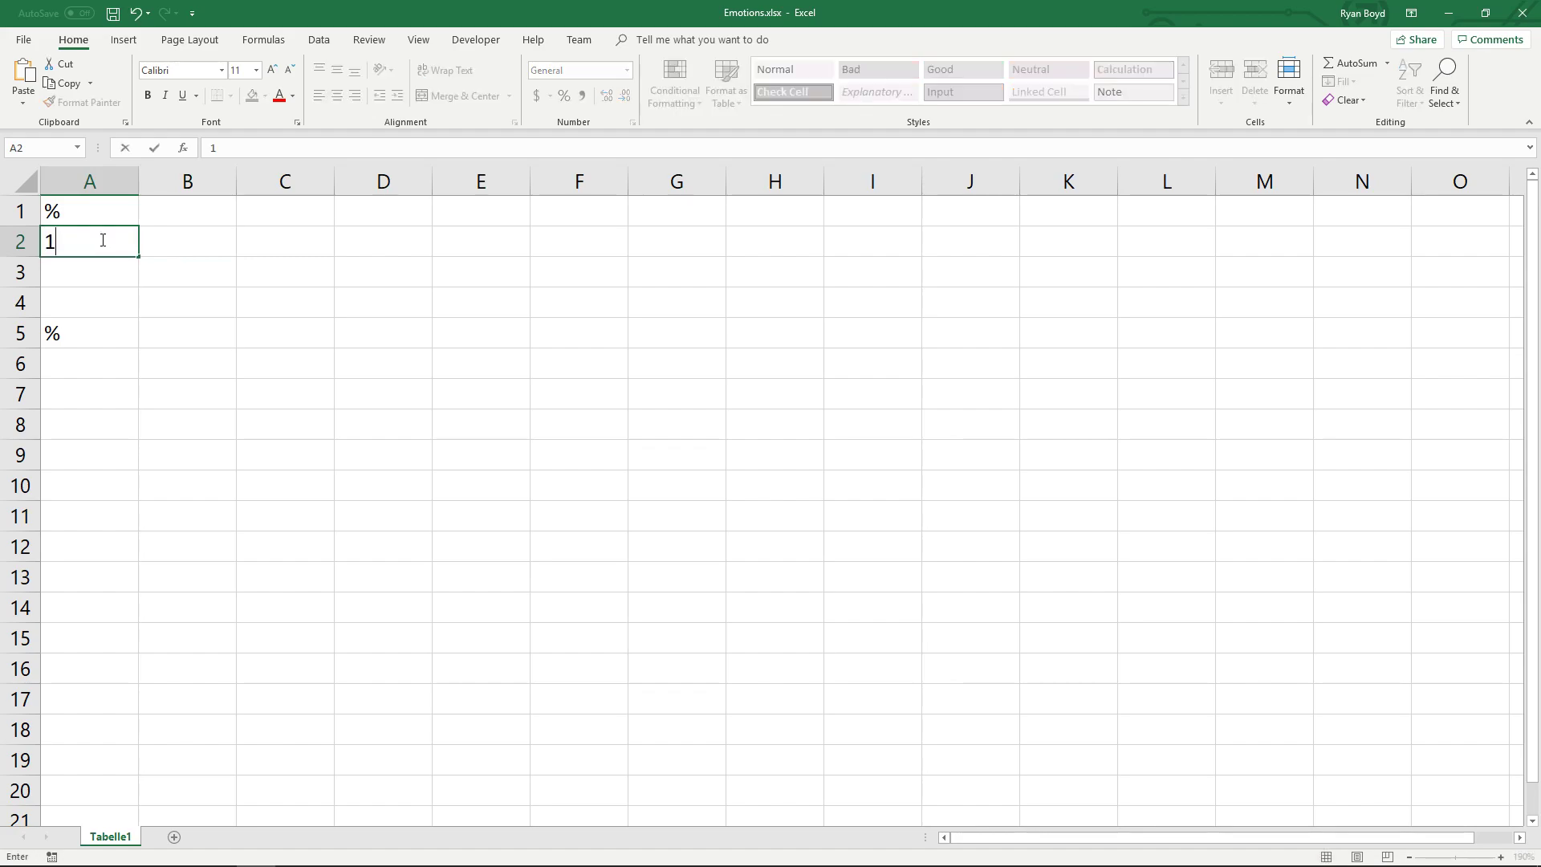
pyautogui.press('Return')
pyautogui.write('2')
pyautogui.press('Return')
pyautogui.write('3')
pyautogui.press('Tab')
pyautogui.press('Up')
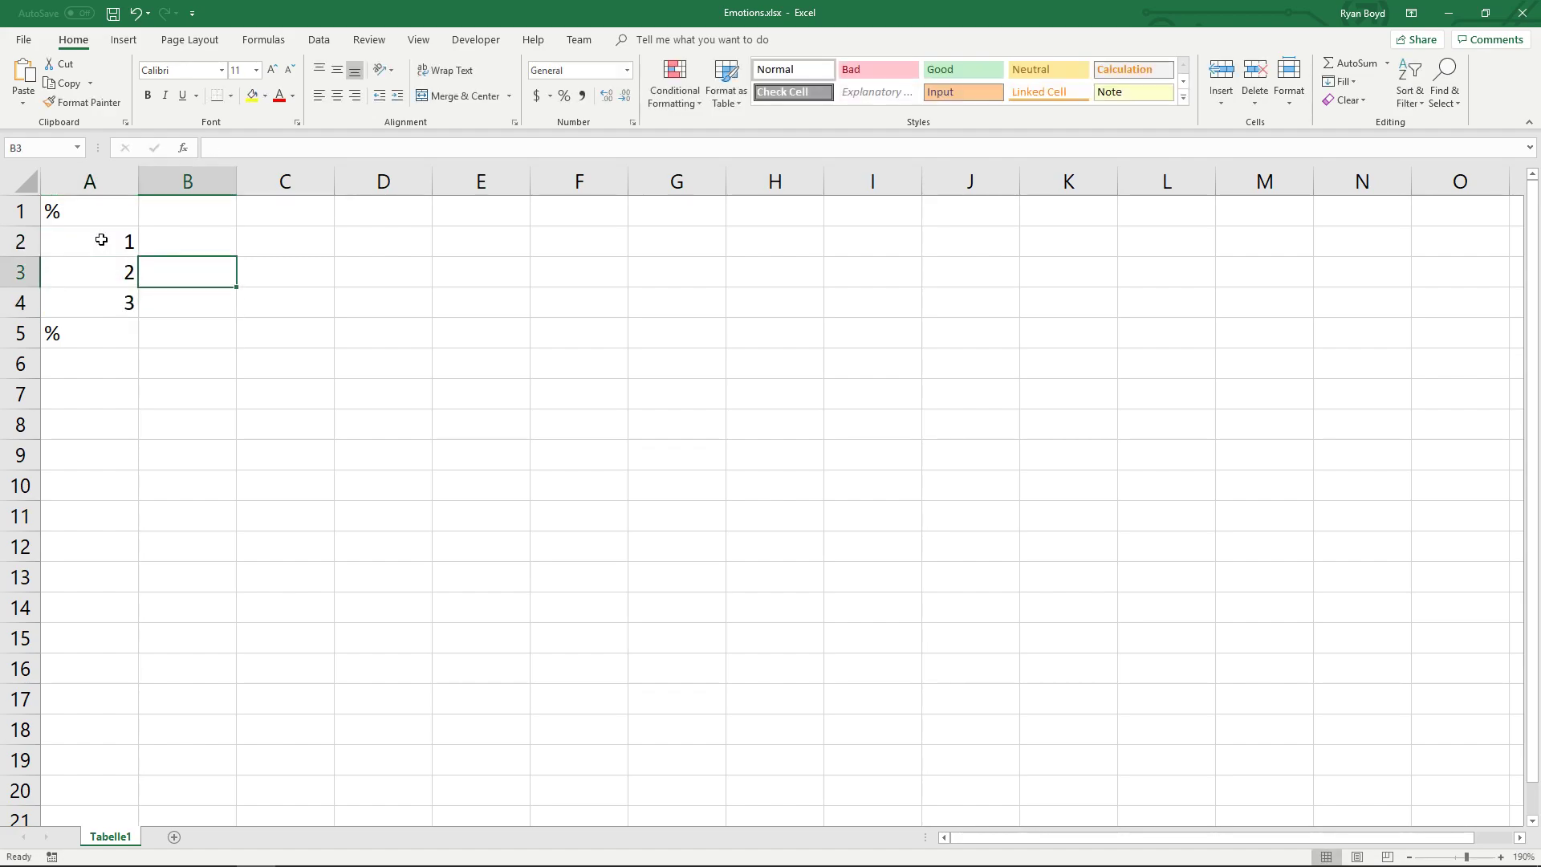
pyautogui.press('Up')
# Name the categories TotalEmotions, PosEmo and NegEmo in B2:B4.
pyautogui.write('TotalEmo')
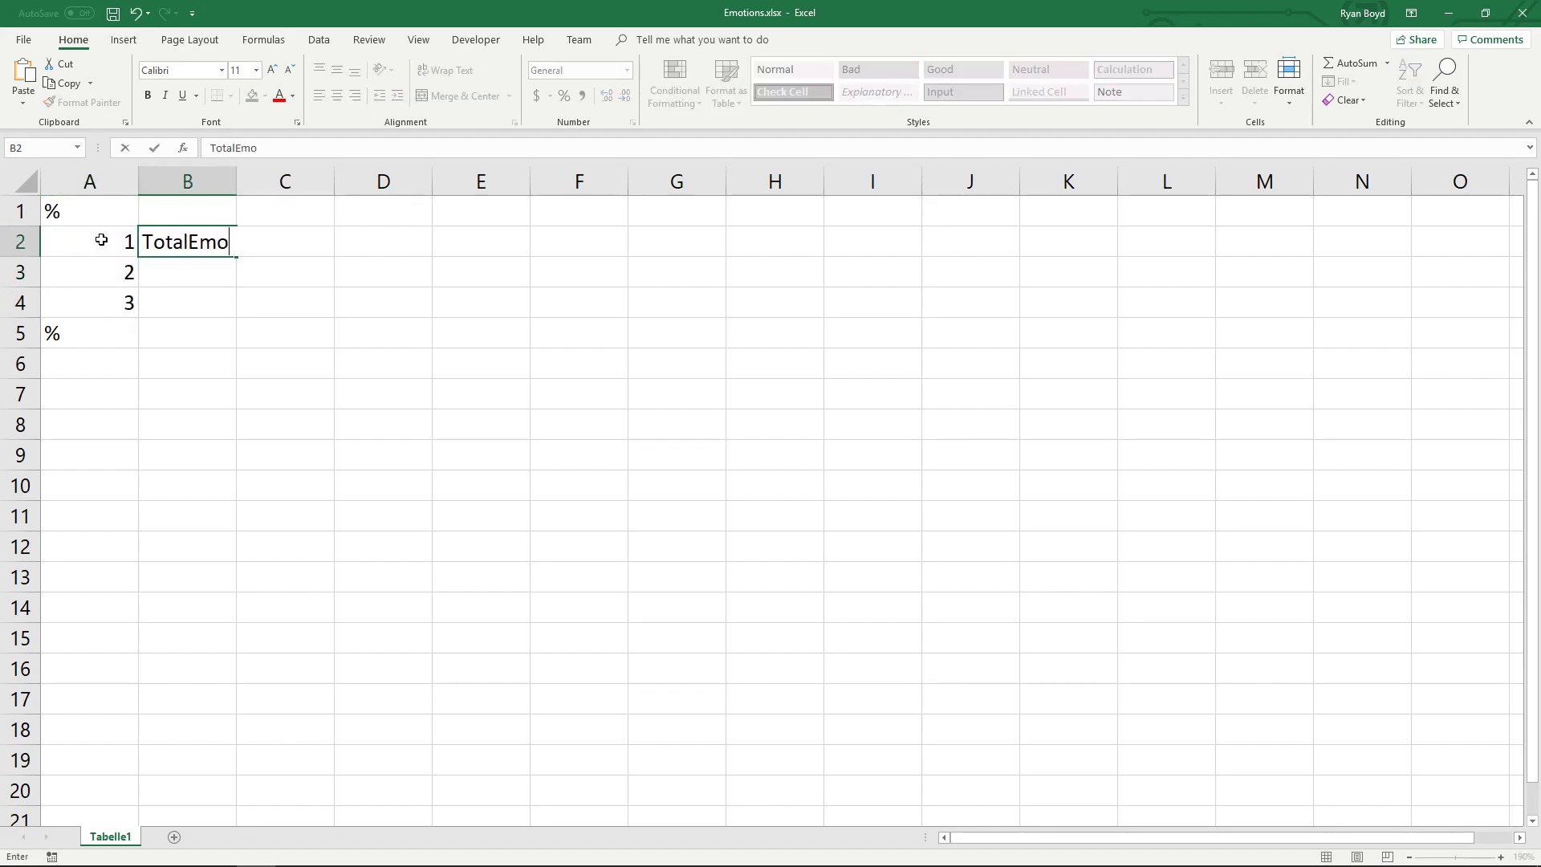
pyautogui.write('tions')
pyautogui.press('Return')
pyautogui.write('Pos')
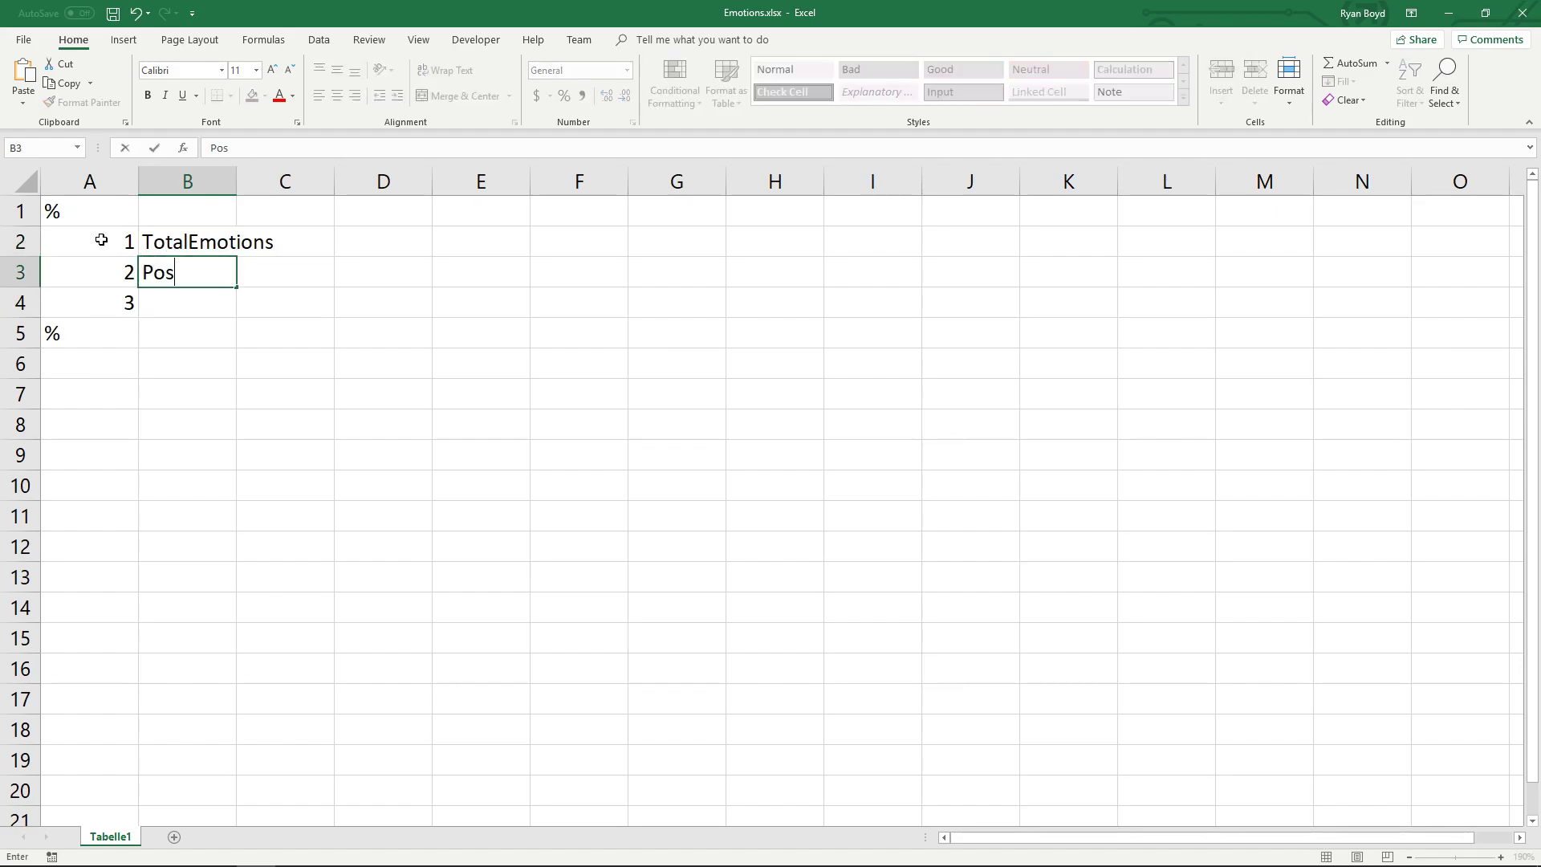
pyautogui.write('Emo')
pyautogui.press('Return')
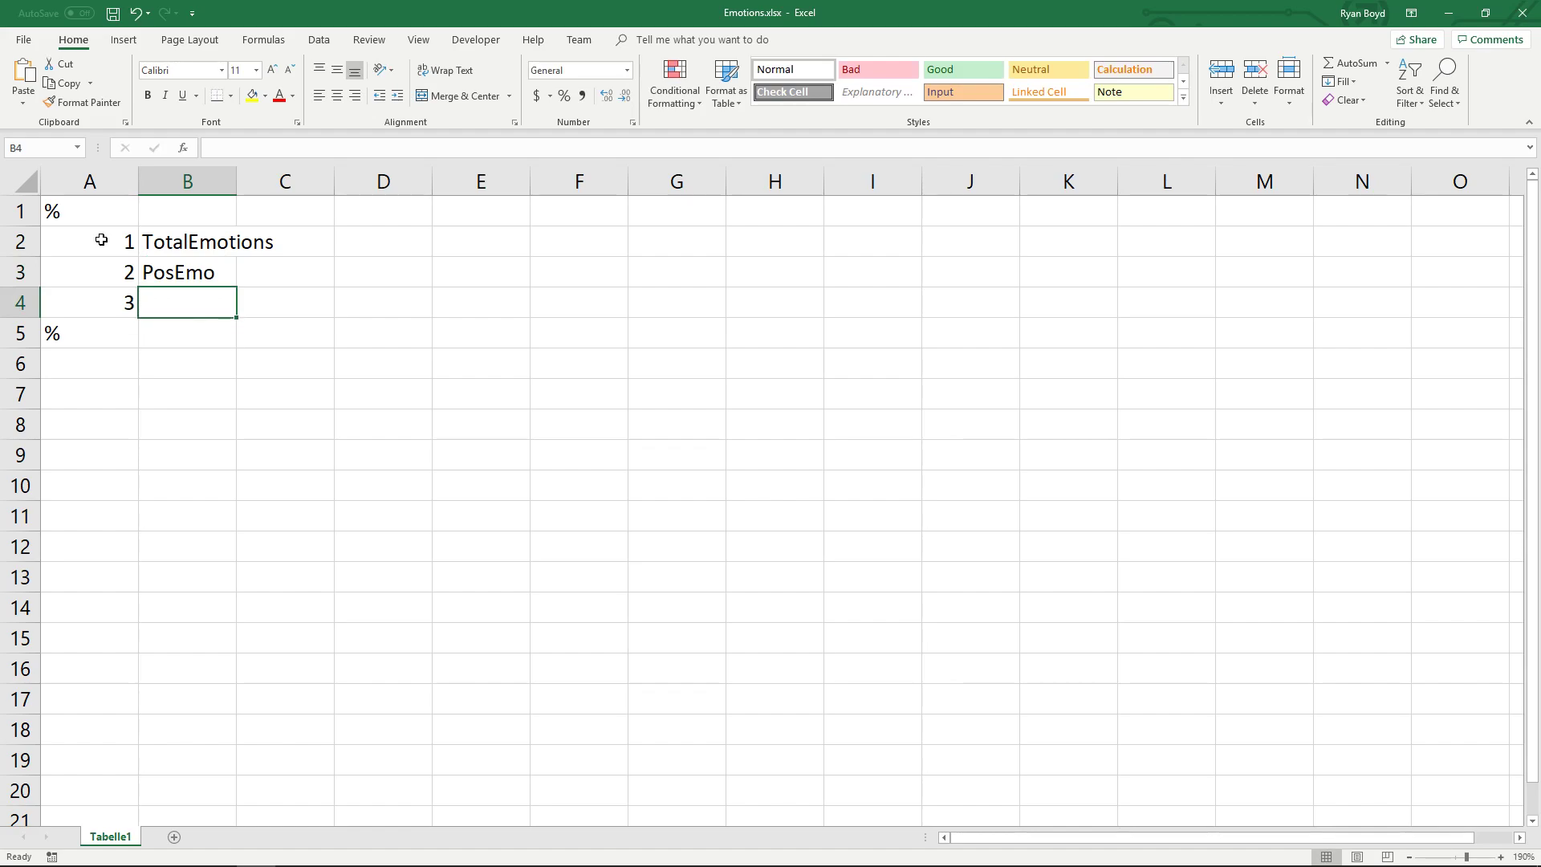
pyautogui.write('NegEmo')
pyautogui.press('Return')
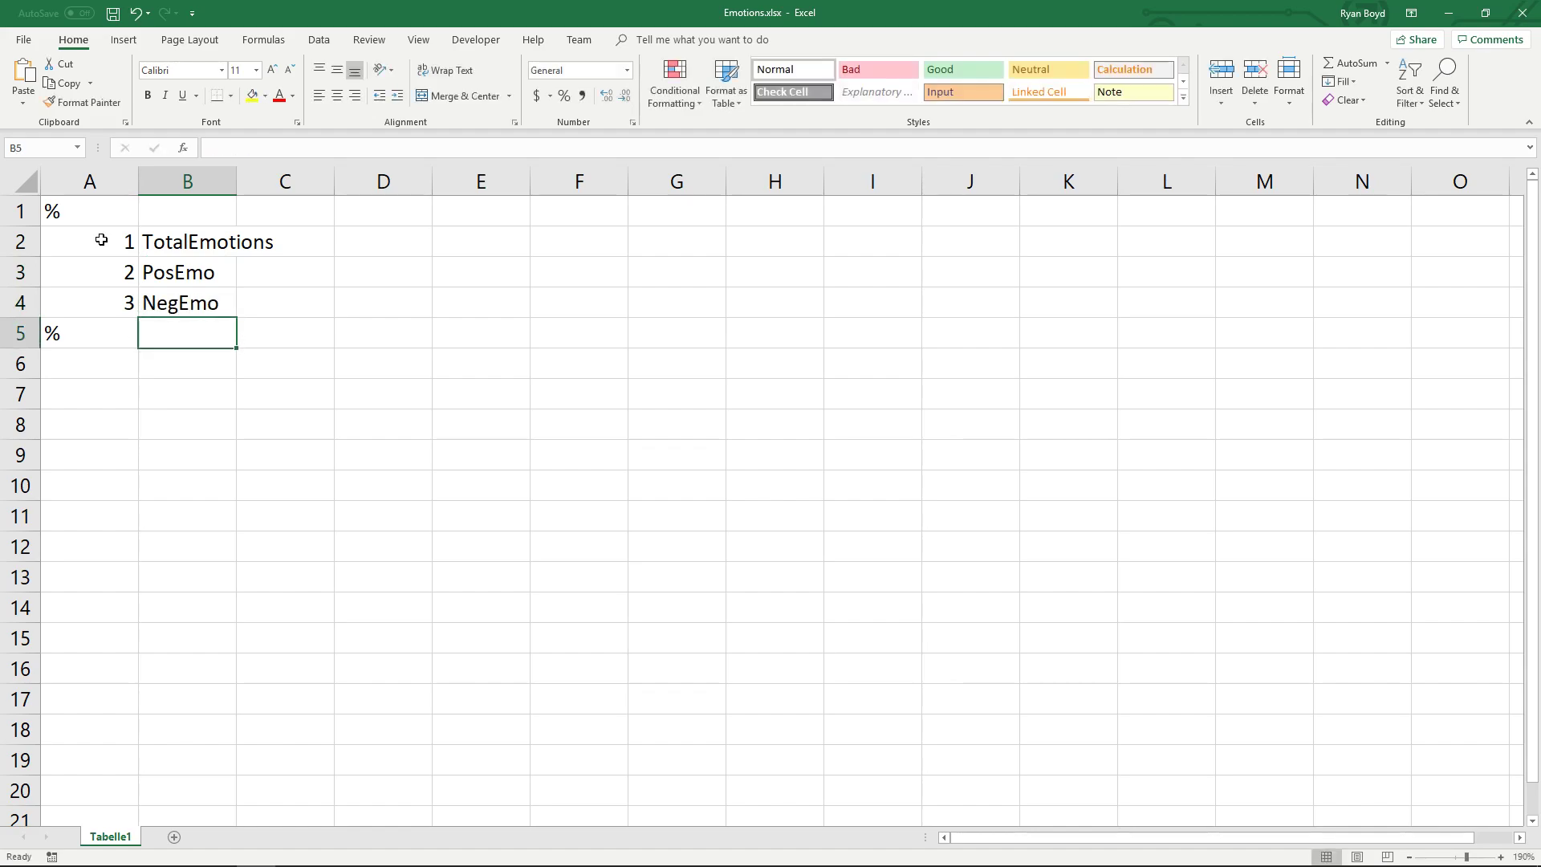
pyautogui.moveTo(72, 213); pyautogui.dragTo(178, 330)
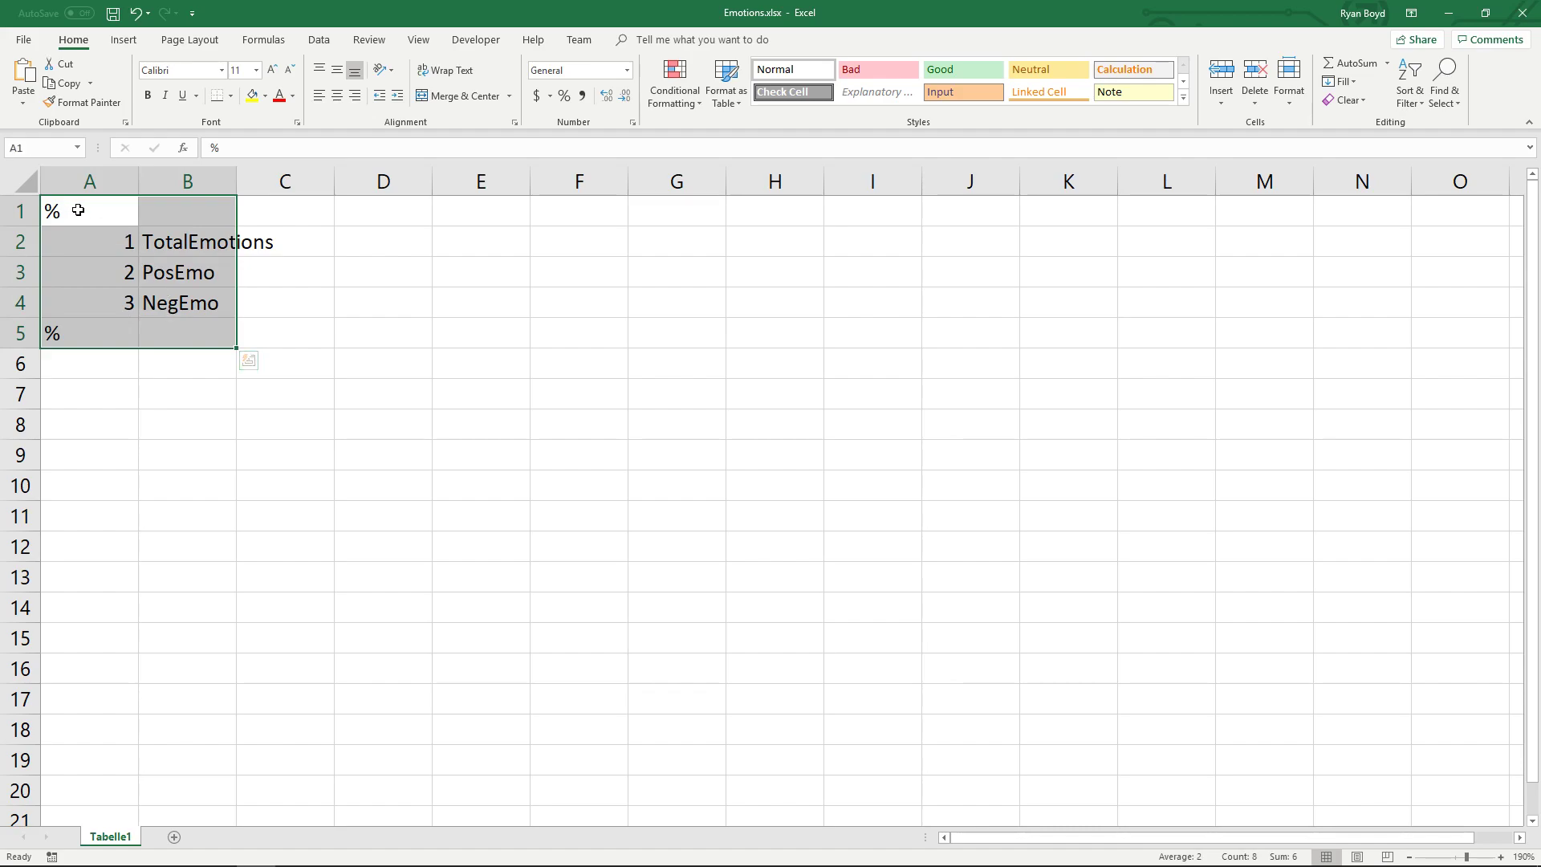
# Review the three category numbers and names, then select A6 for the word list.
pyautogui.click(79, 363)
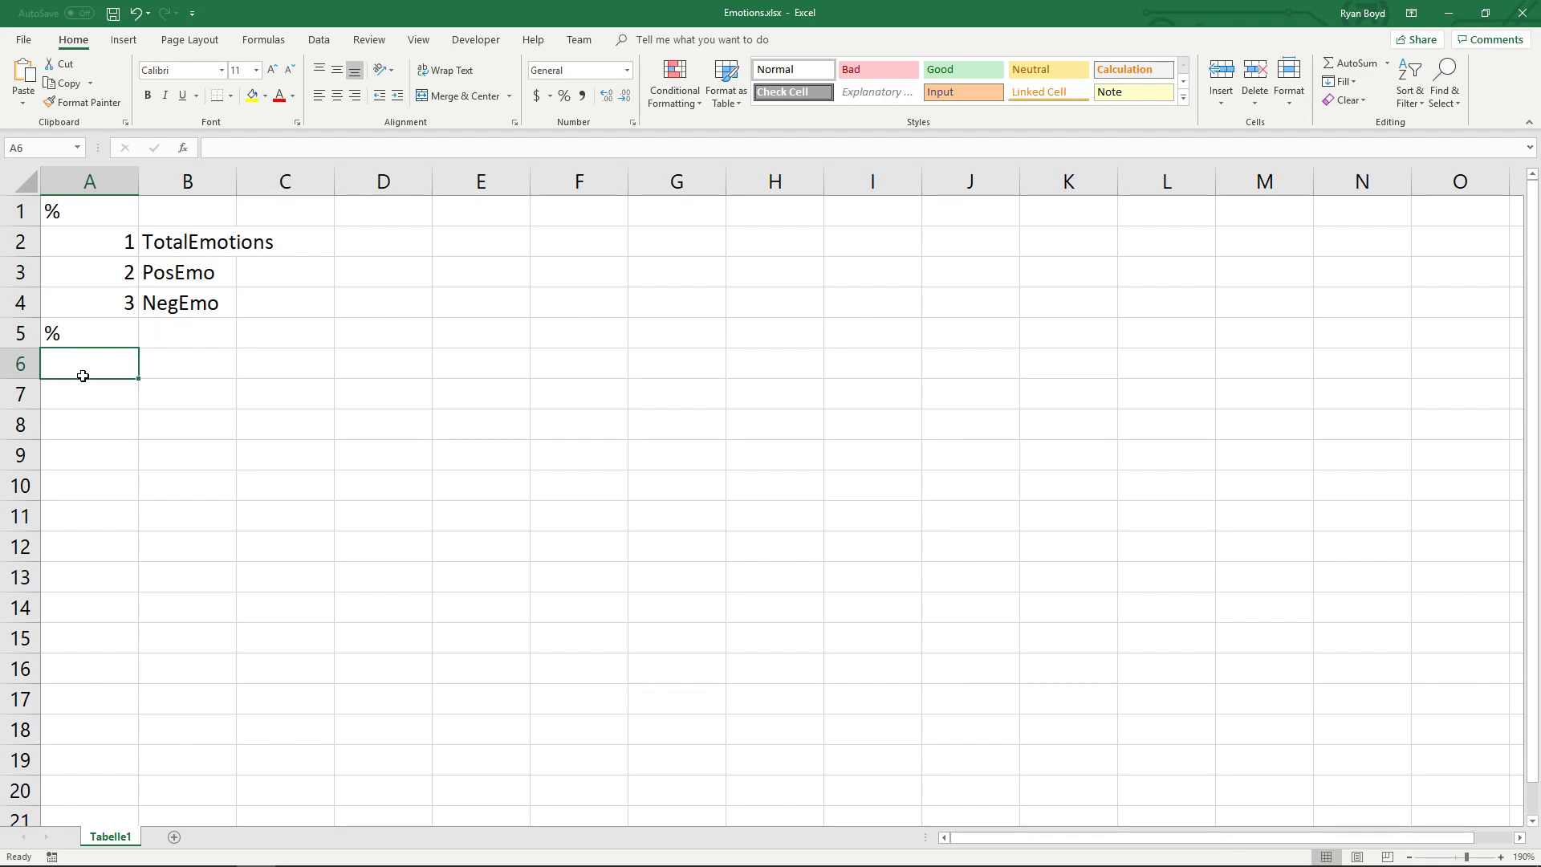
pyautogui.click(106, 237)
pyautogui.click(158, 249)
pyautogui.click(97, 259)
pyautogui.click(167, 269)
pyautogui.click(103, 301)
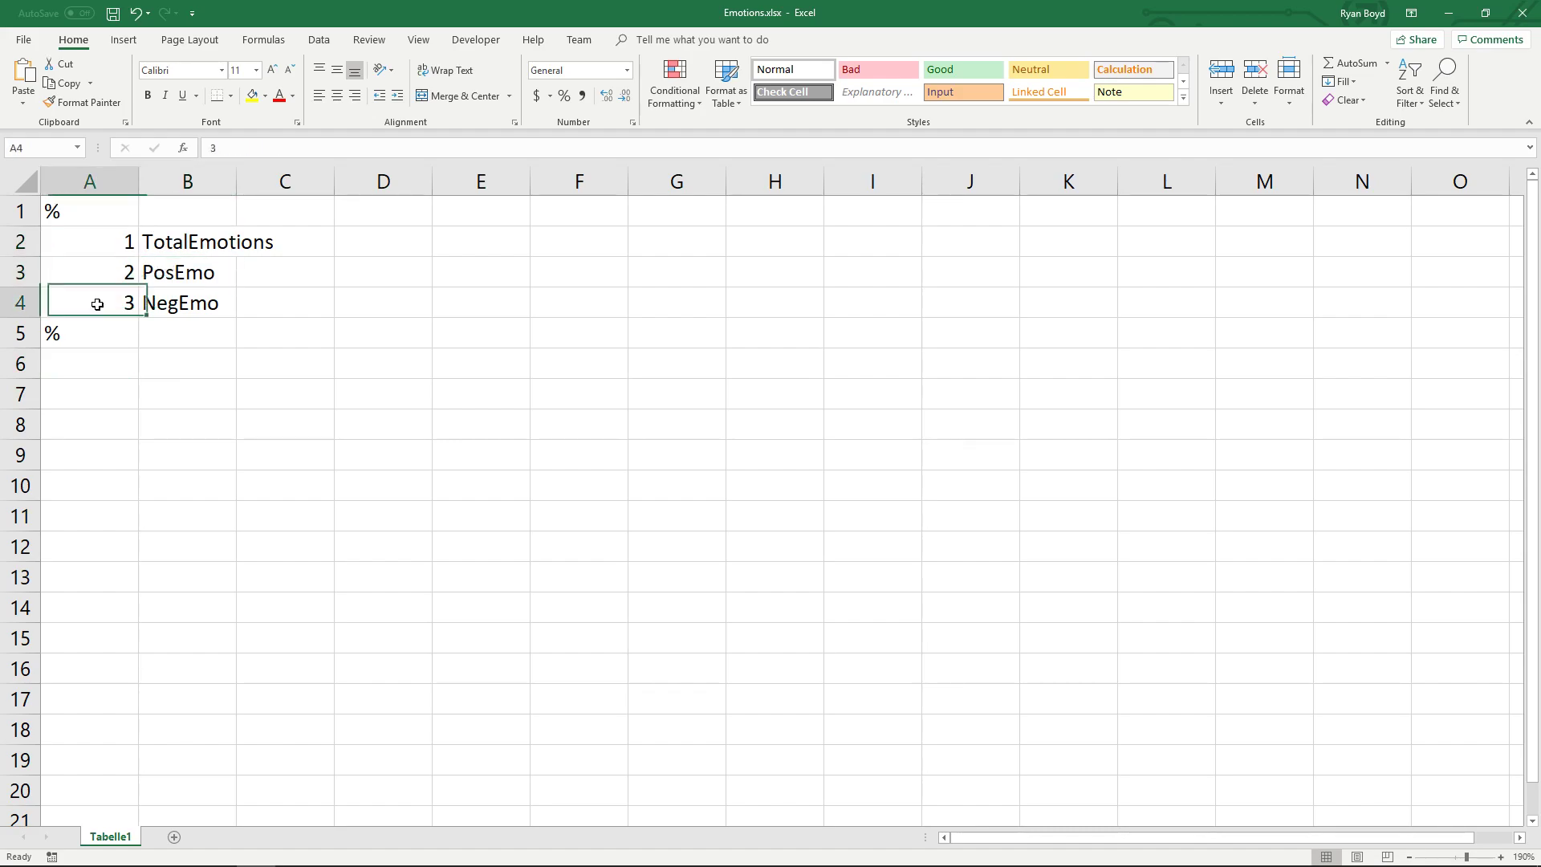
pyautogui.click(175, 303)
pyautogui.click(66, 361)
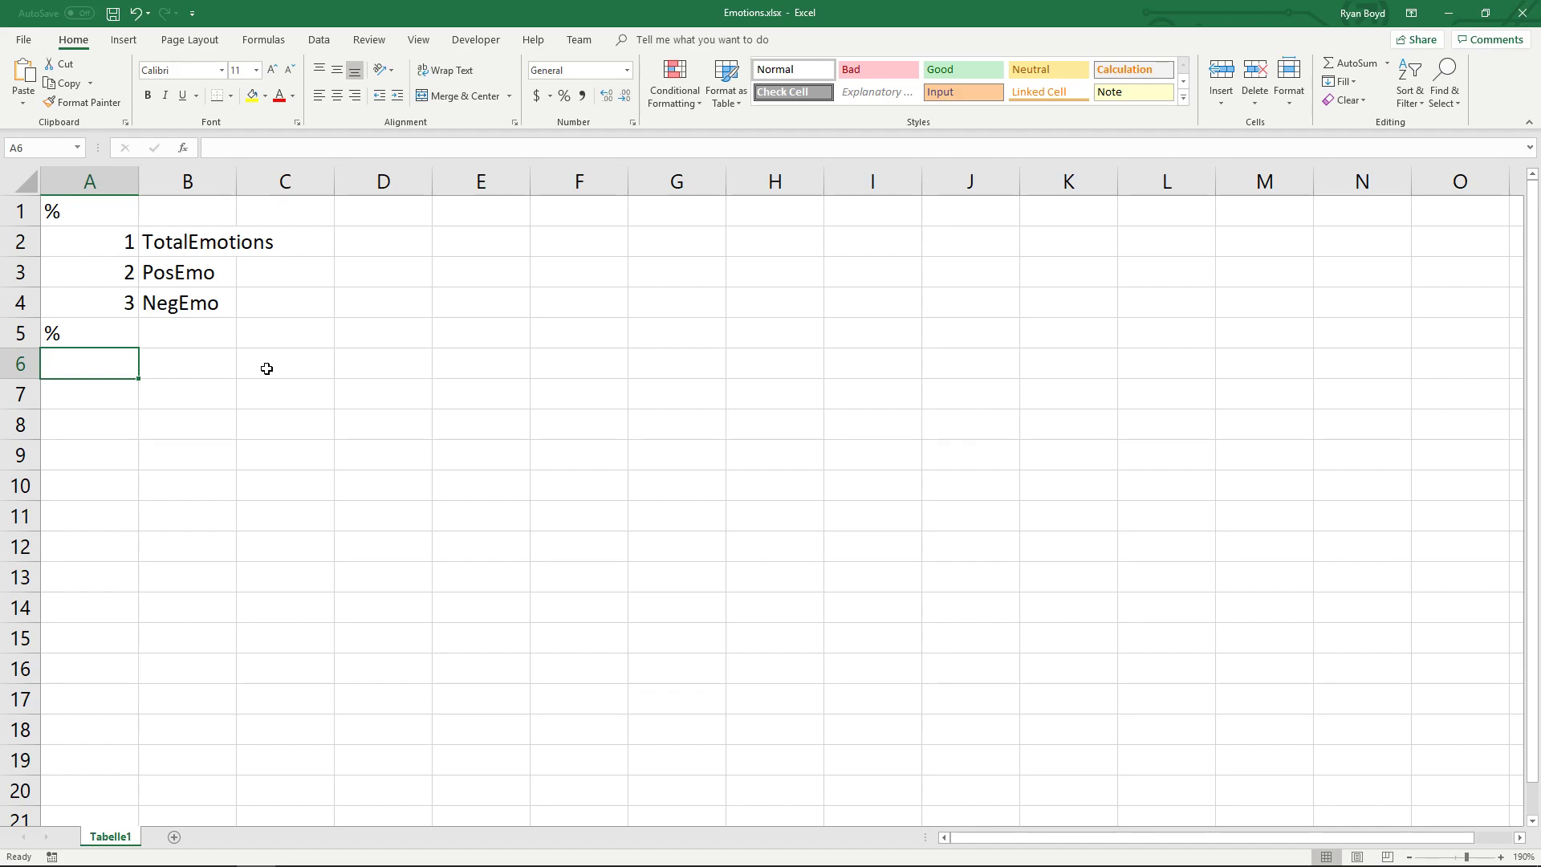
# Enter sad, happy, angry, depressed, surprised and calm in A6:A11 and widen column A.
pyautogui.write('sad')
pyautogui.press('Return')
pyautogui.write('happ')
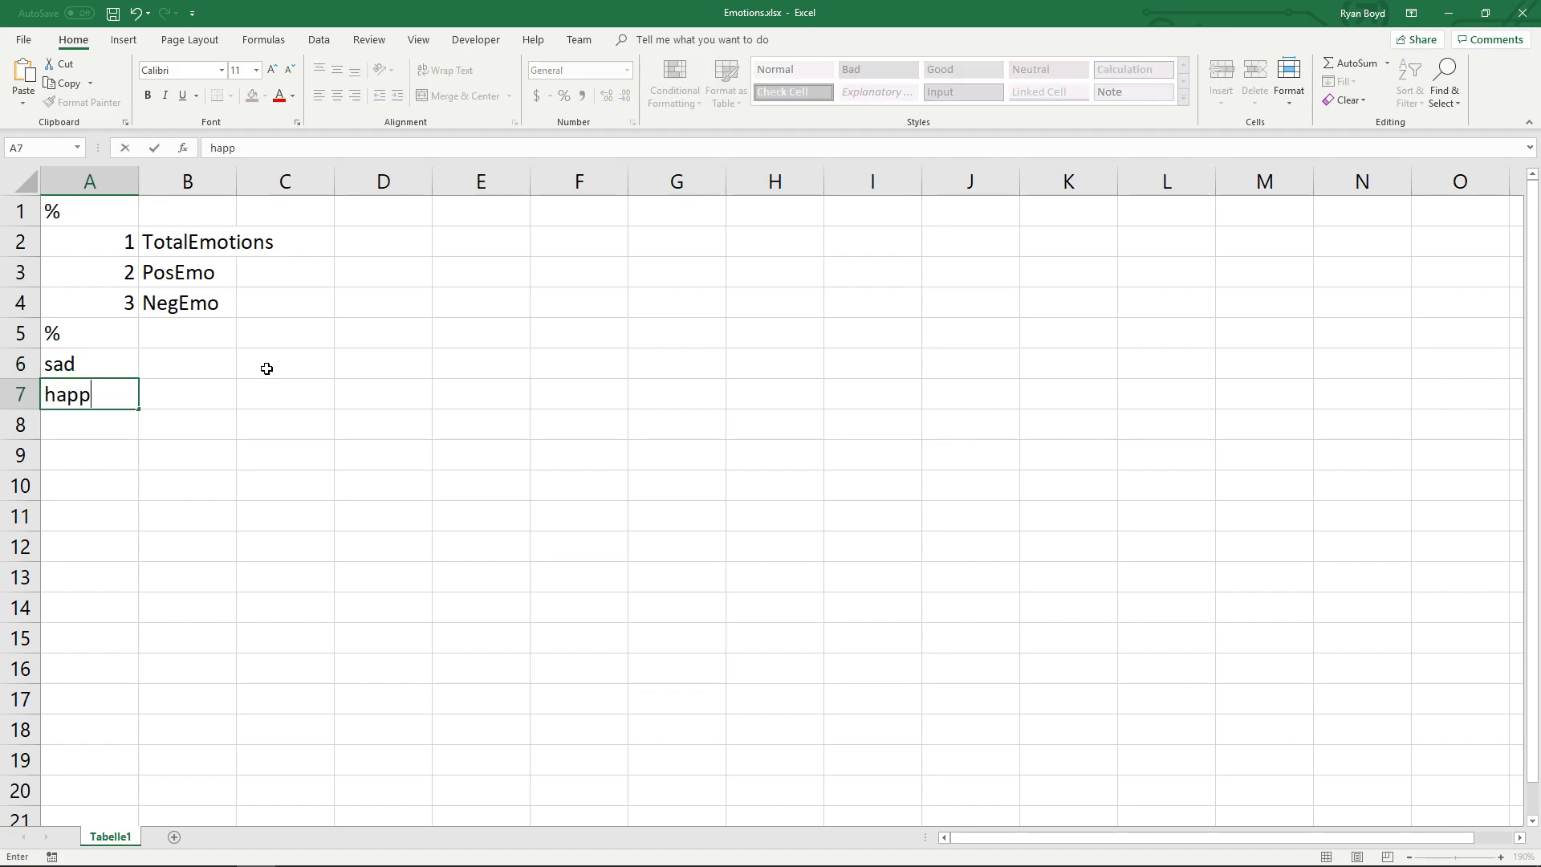
pyautogui.write('y')
pyautogui.press('Return')
pyautogui.write('angry')
pyautogui.press('Return')
pyautogui.write('d')
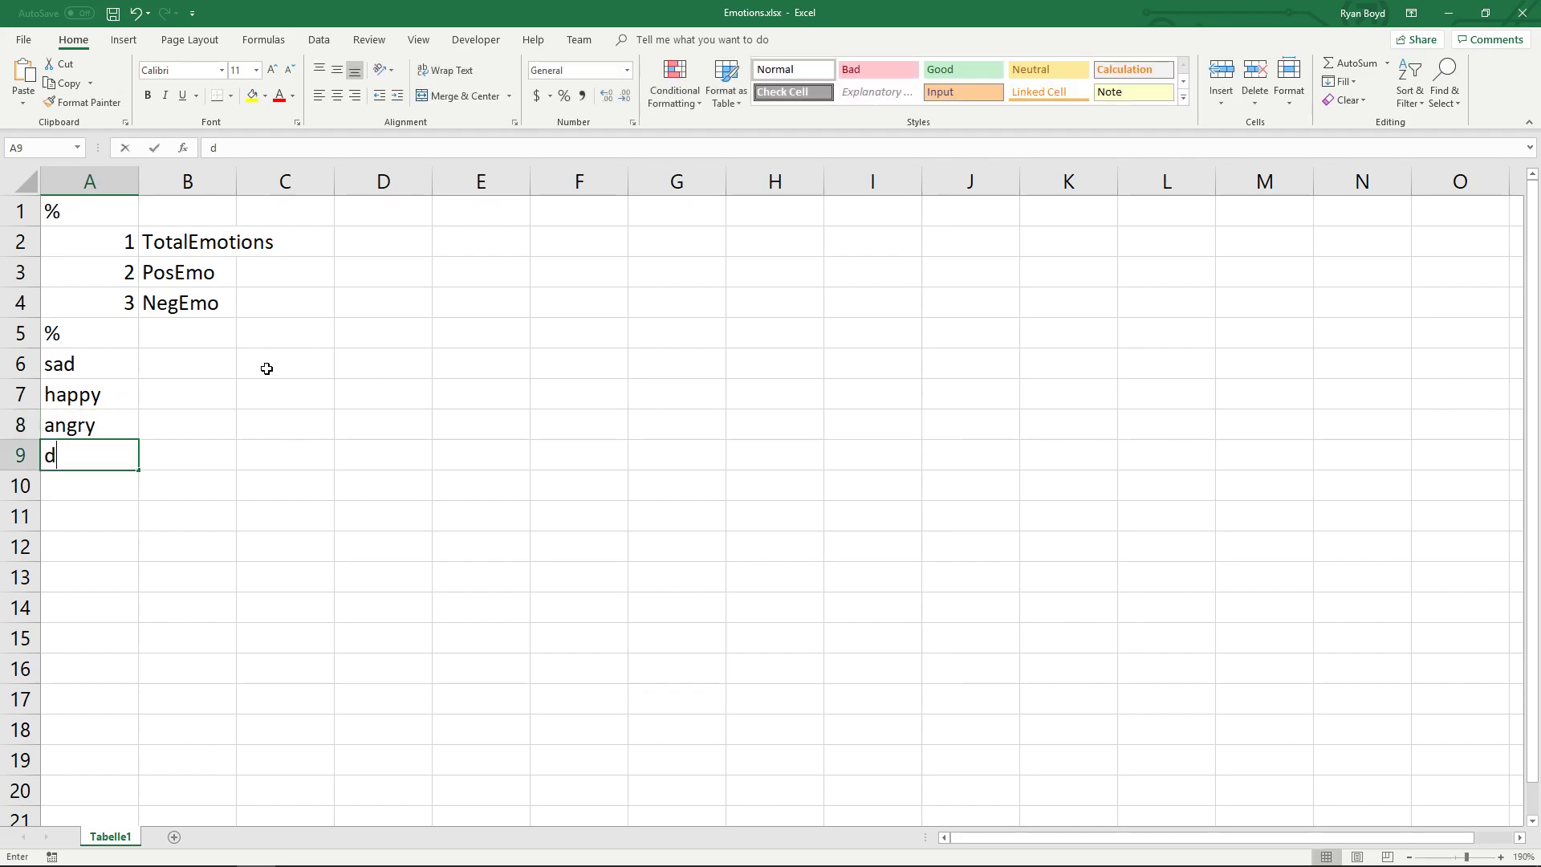
pyautogui.write('epressed')
pyautogui.press('Return')
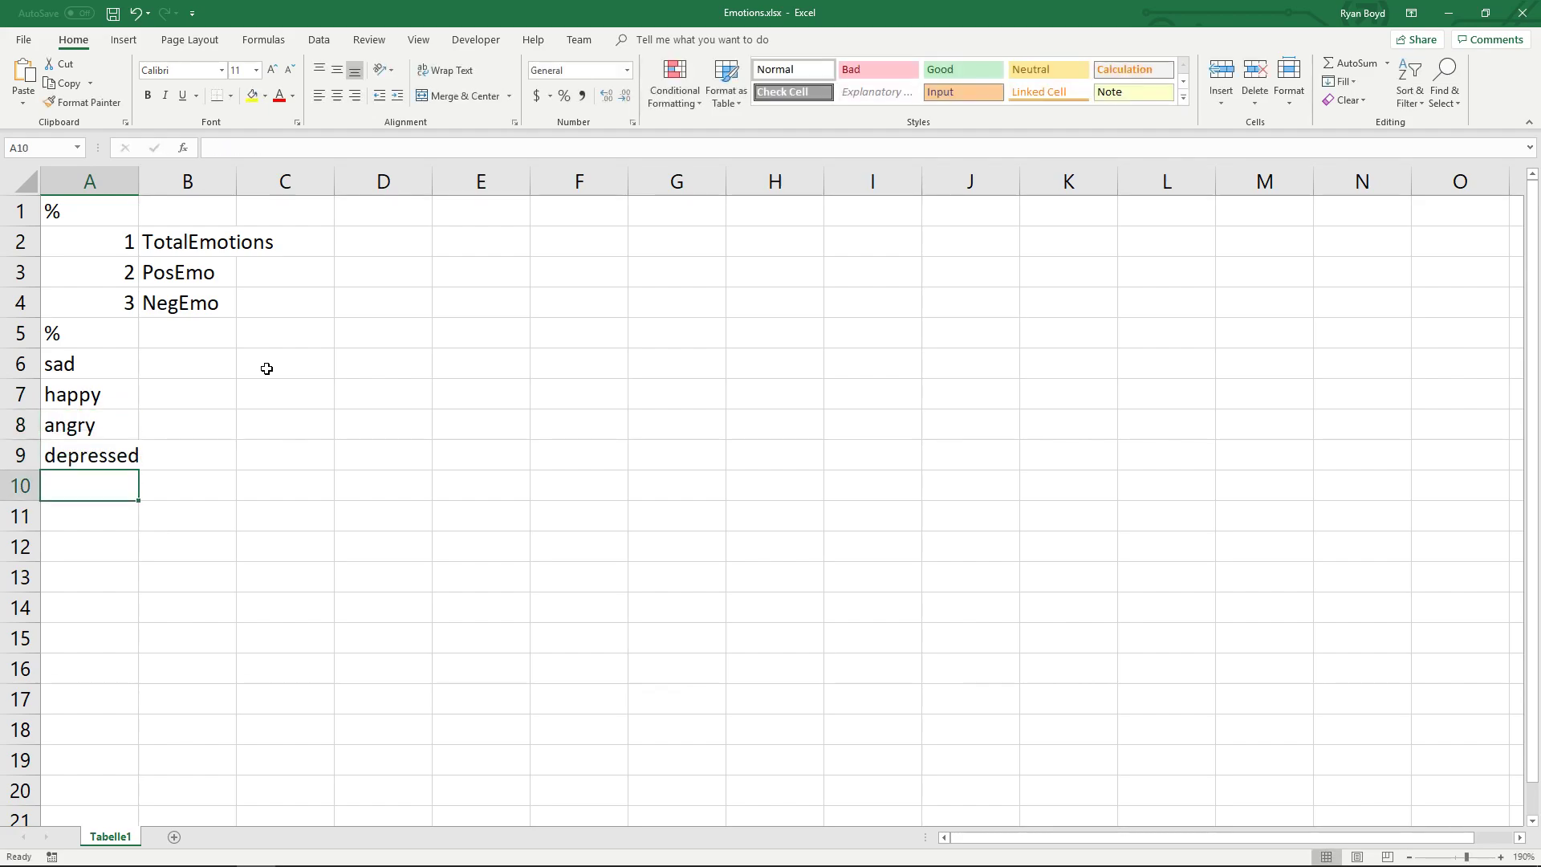
pyautogui.write('surprised')
pyautogui.press('Return')
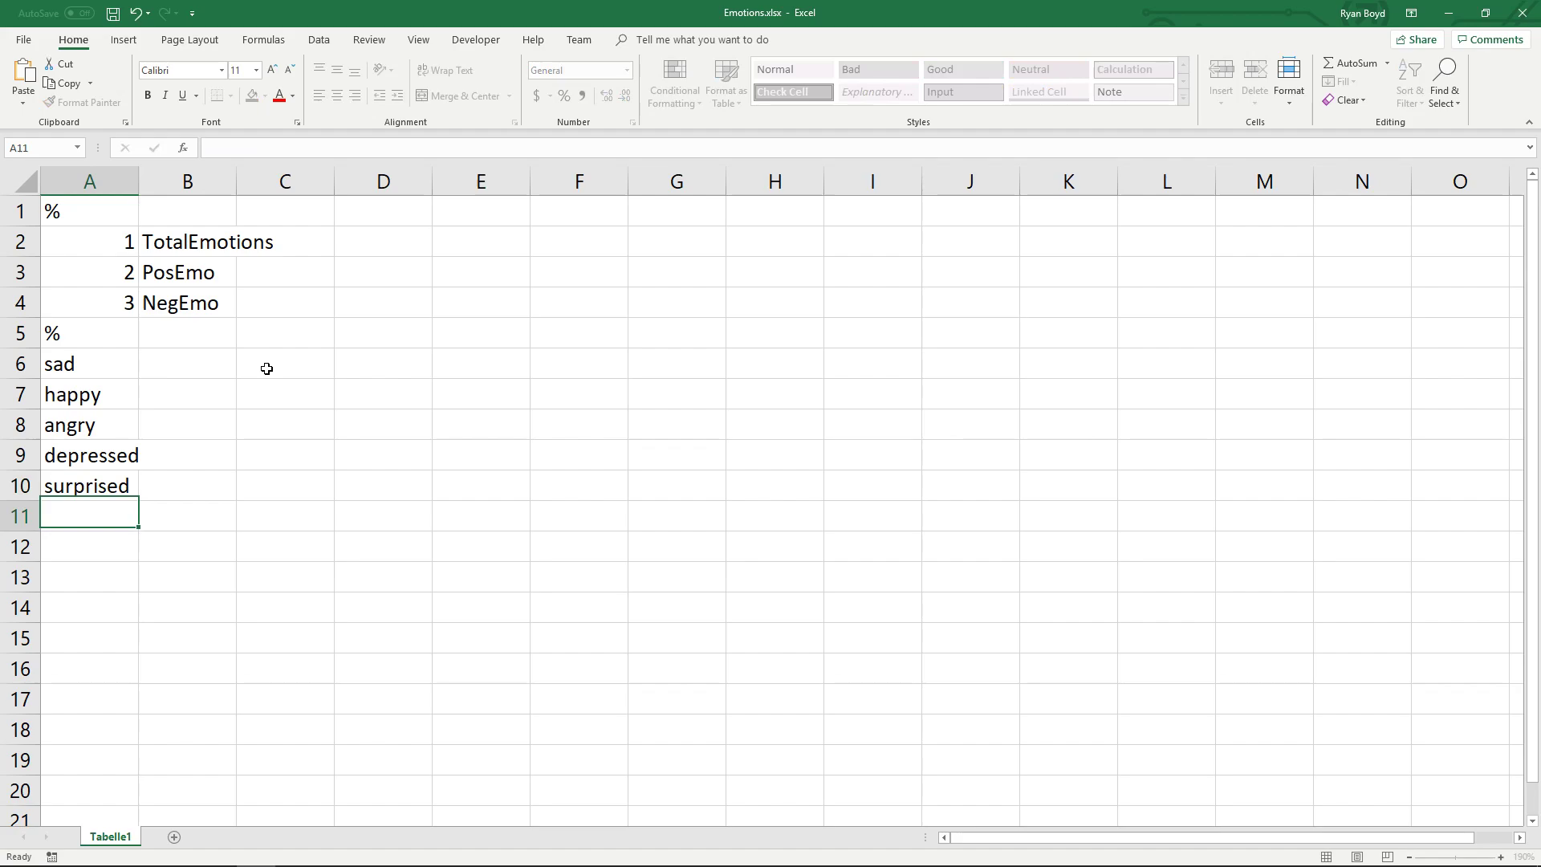
pyautogui.write('calm')
pyautogui.press('Return')
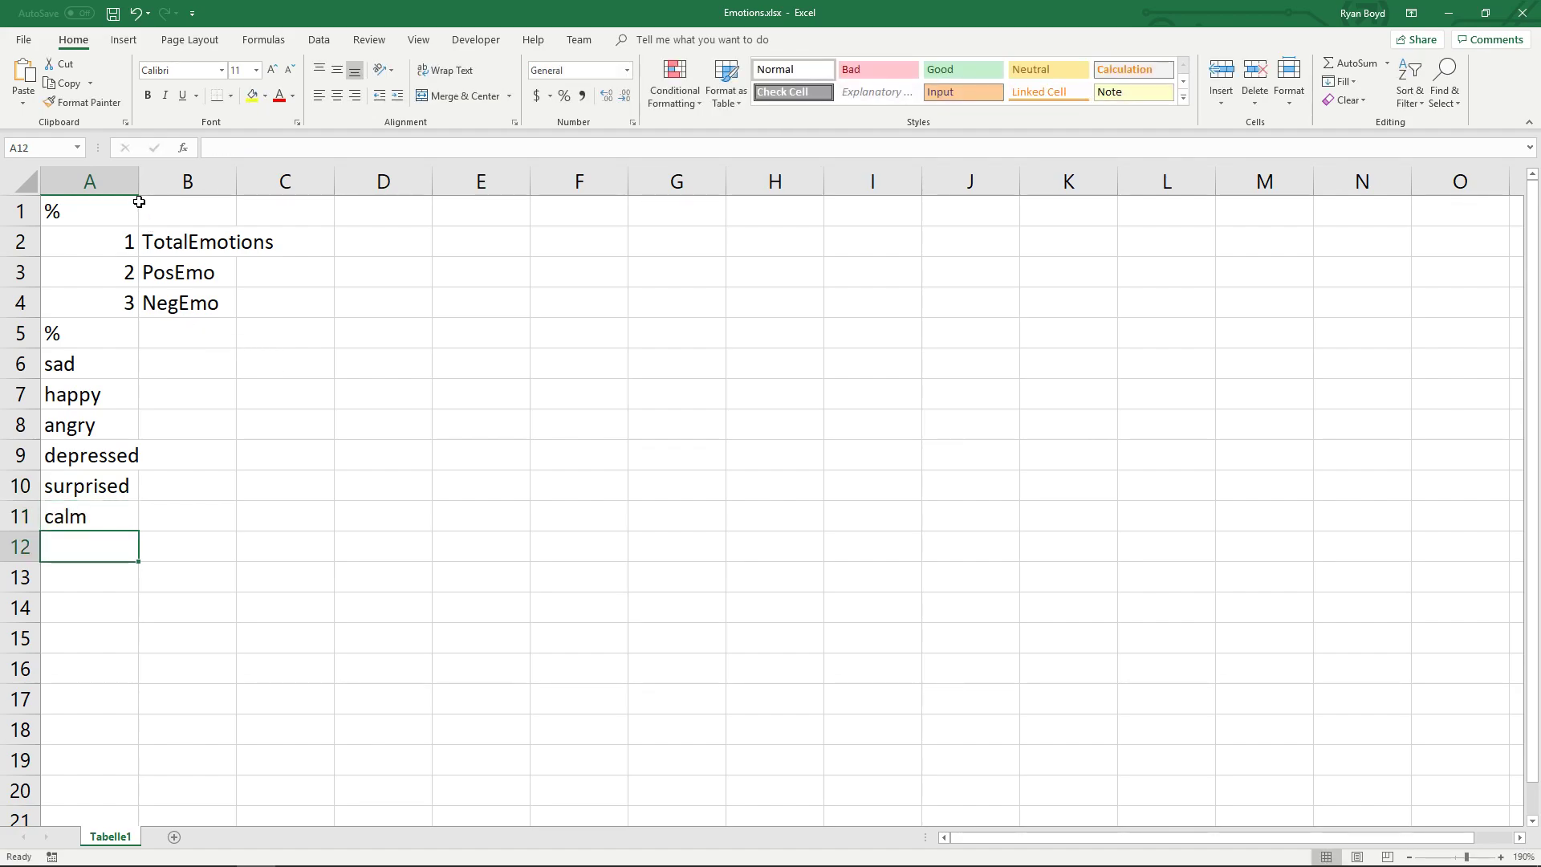
pyautogui.moveTo(138, 182); pyautogui.dragTo(150, 182)
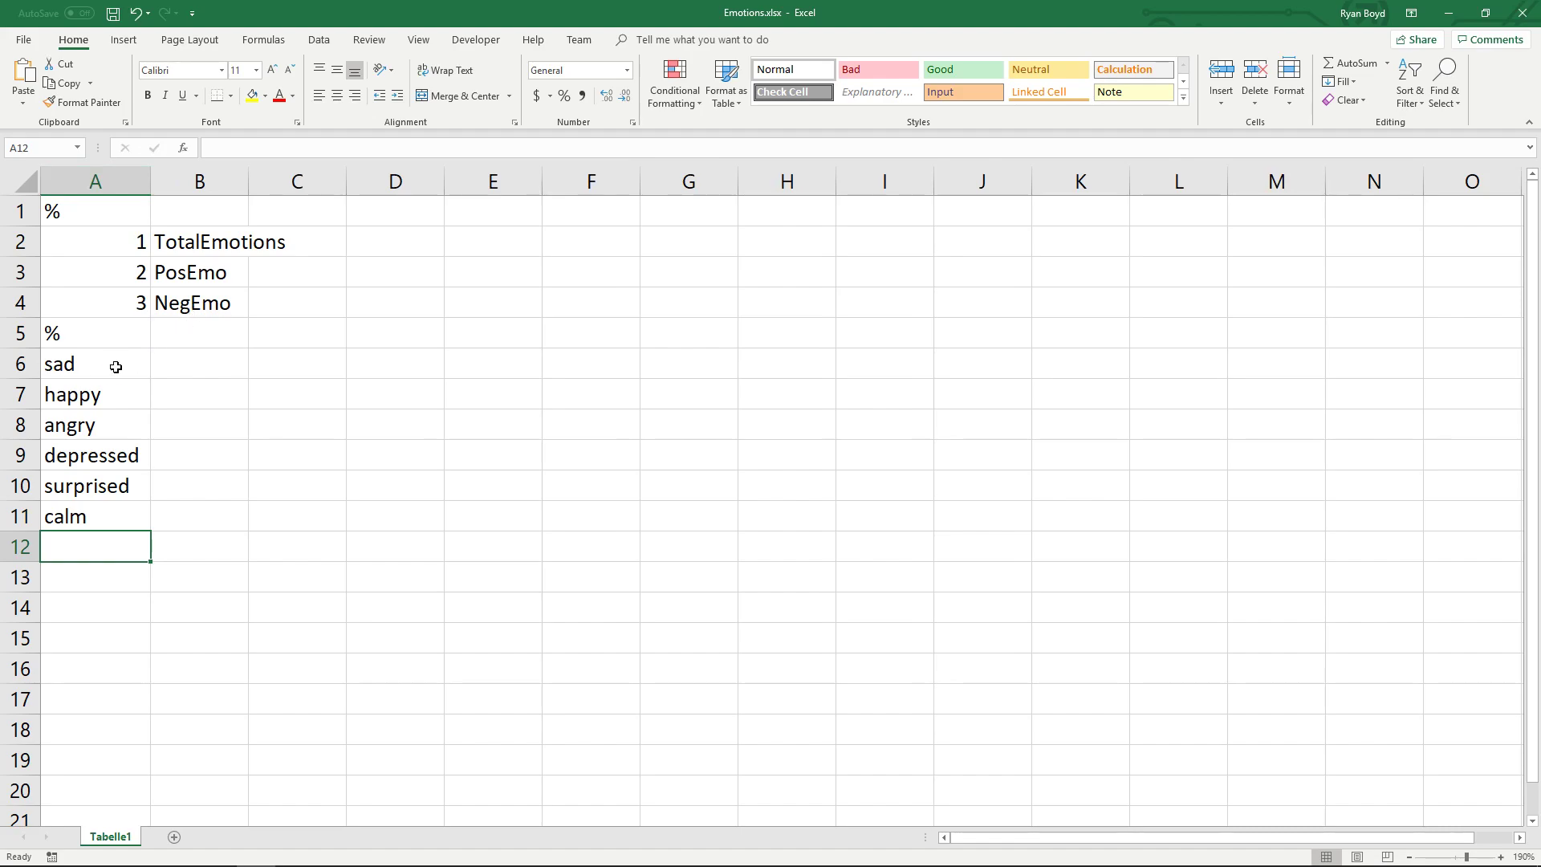
# Highlight the word list and category 1 TotalEmotions to show how they link.
pyautogui.moveTo(113, 364); pyautogui.dragTo(114, 503)
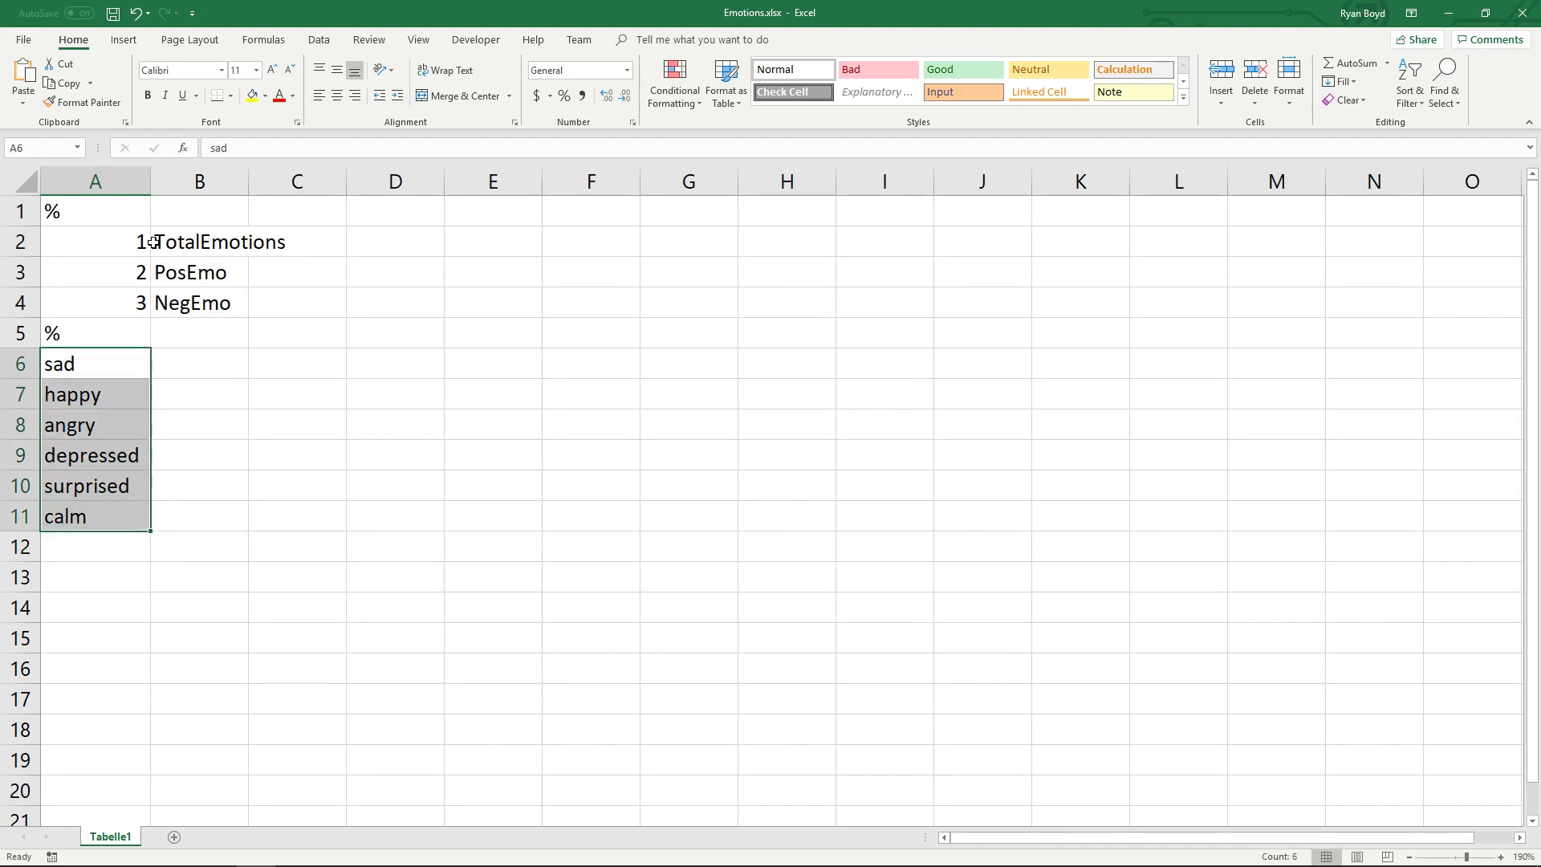
pyautogui.moveTo(142, 241); pyautogui.dragTo(200, 242)
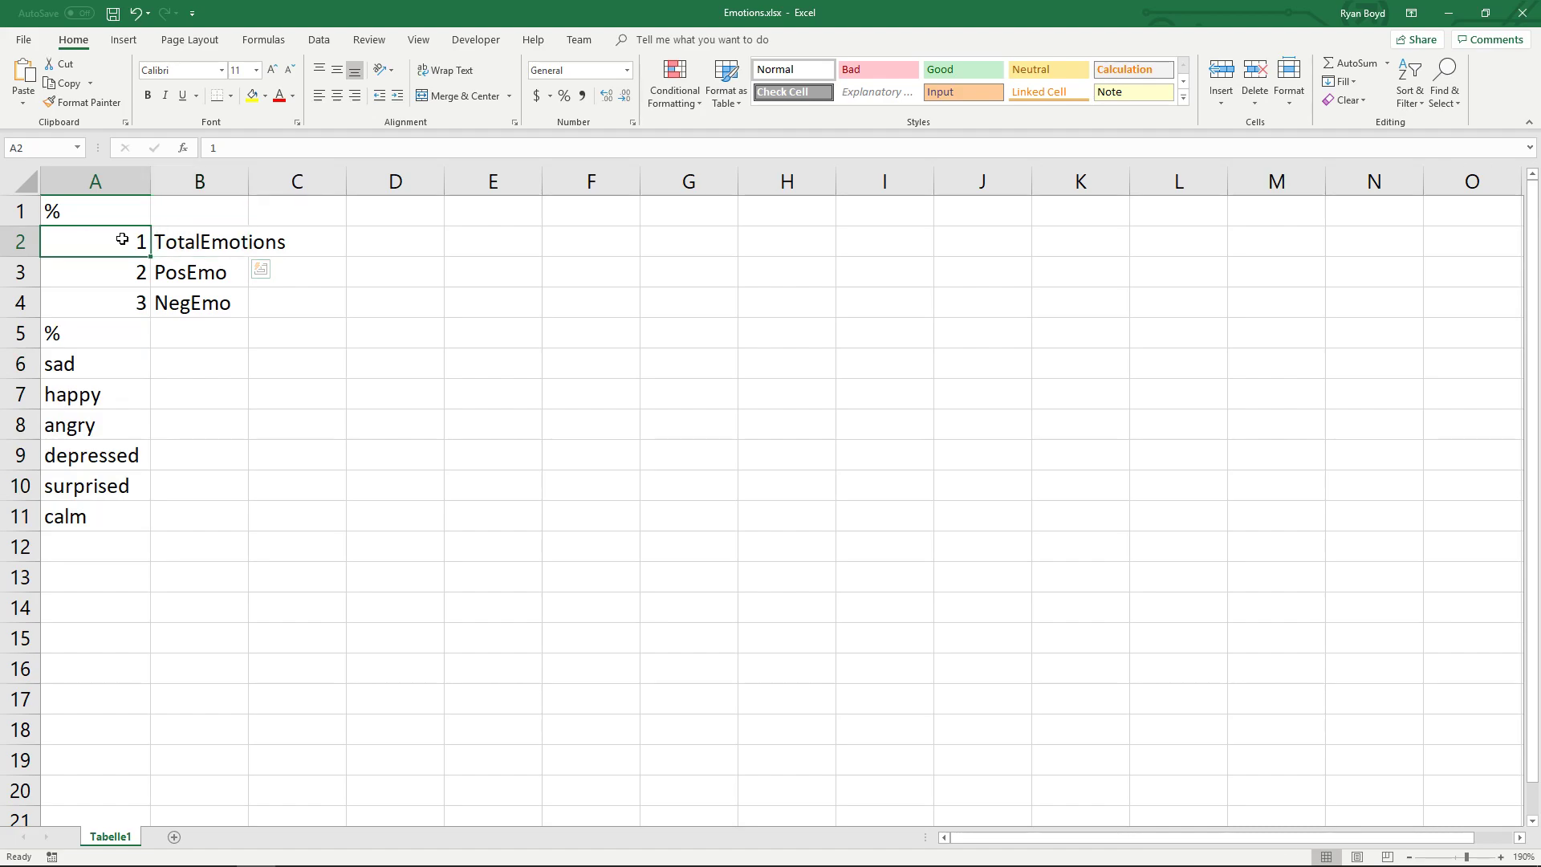
pyautogui.click(190, 363)
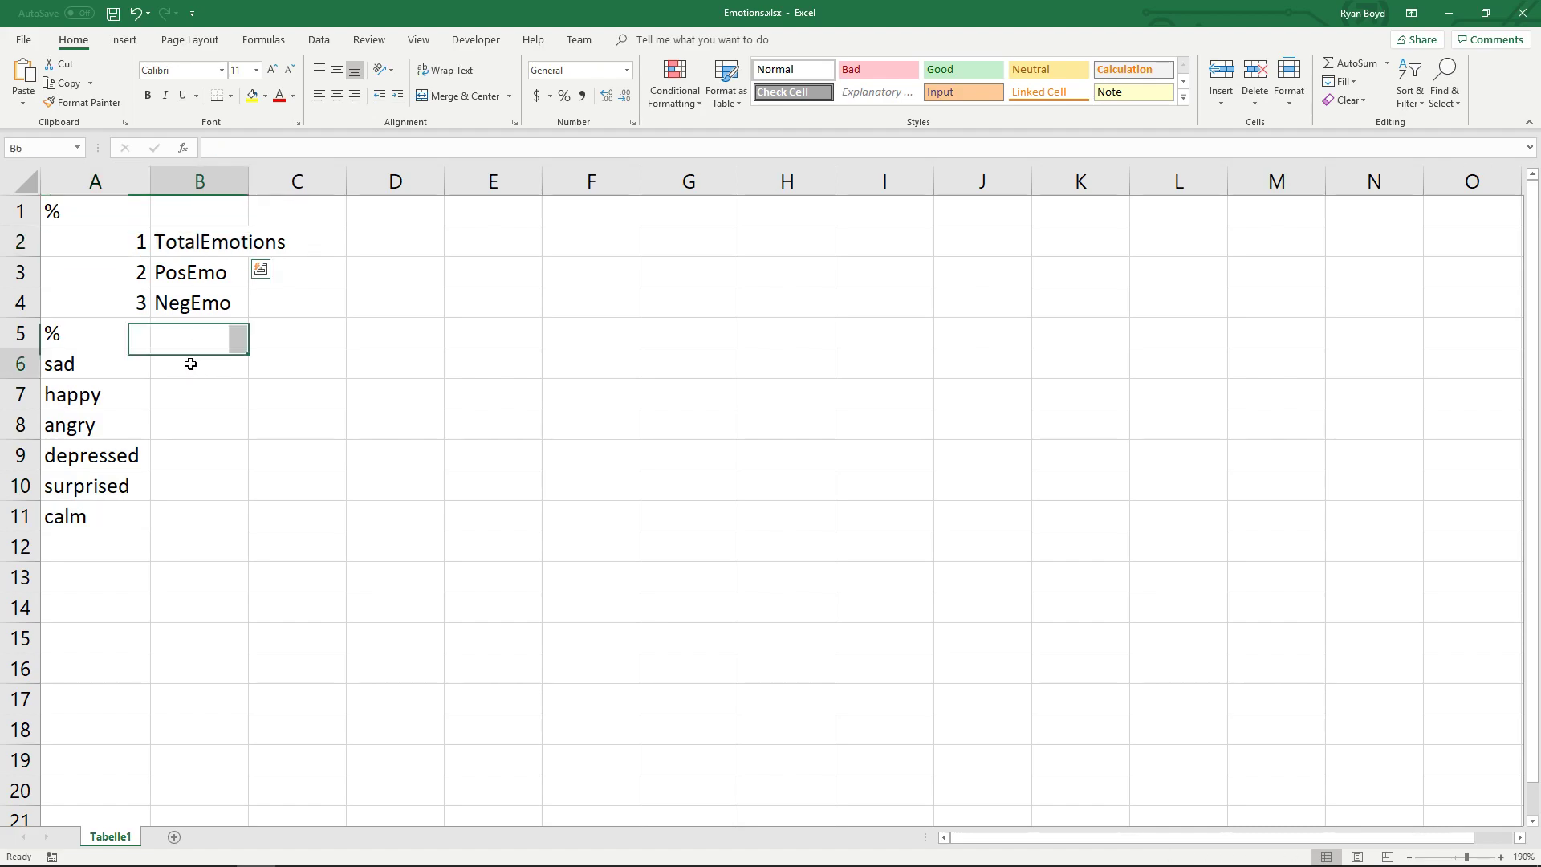
pyautogui.click(120, 233)
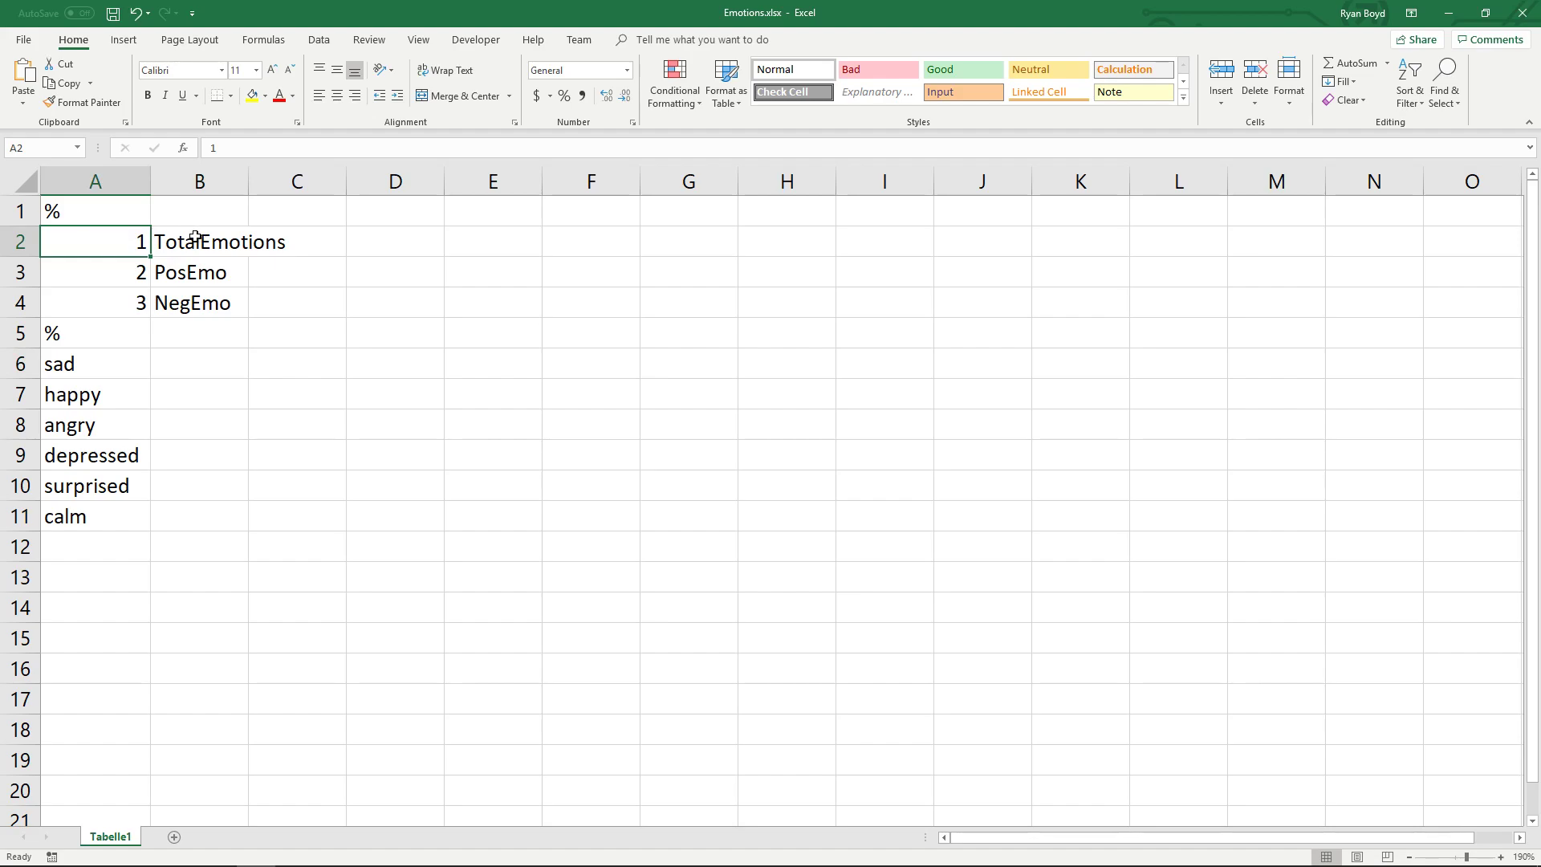
pyautogui.moveTo(115, 236); pyautogui.dragTo(196, 238)
# Enter category 1 in B6:B11, then point out categories 2 and 3 for column C.
pyautogui.click(190, 364)
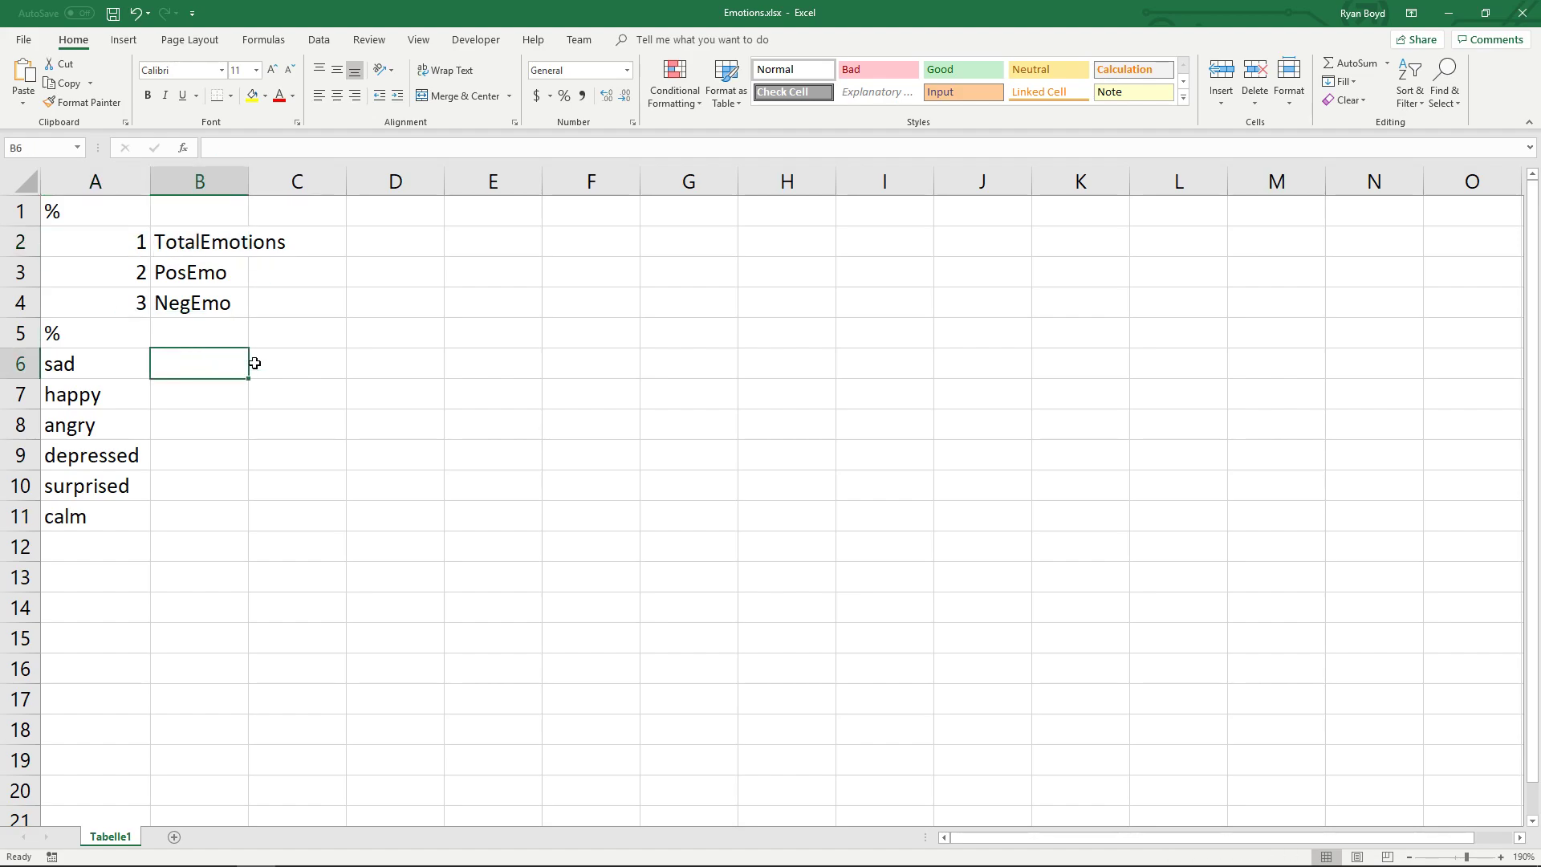
pyautogui.write('1')
pyautogui.press('Return')
pyautogui.write('1')
pyautogui.press('Return')
pyautogui.write('1 1 1 1')
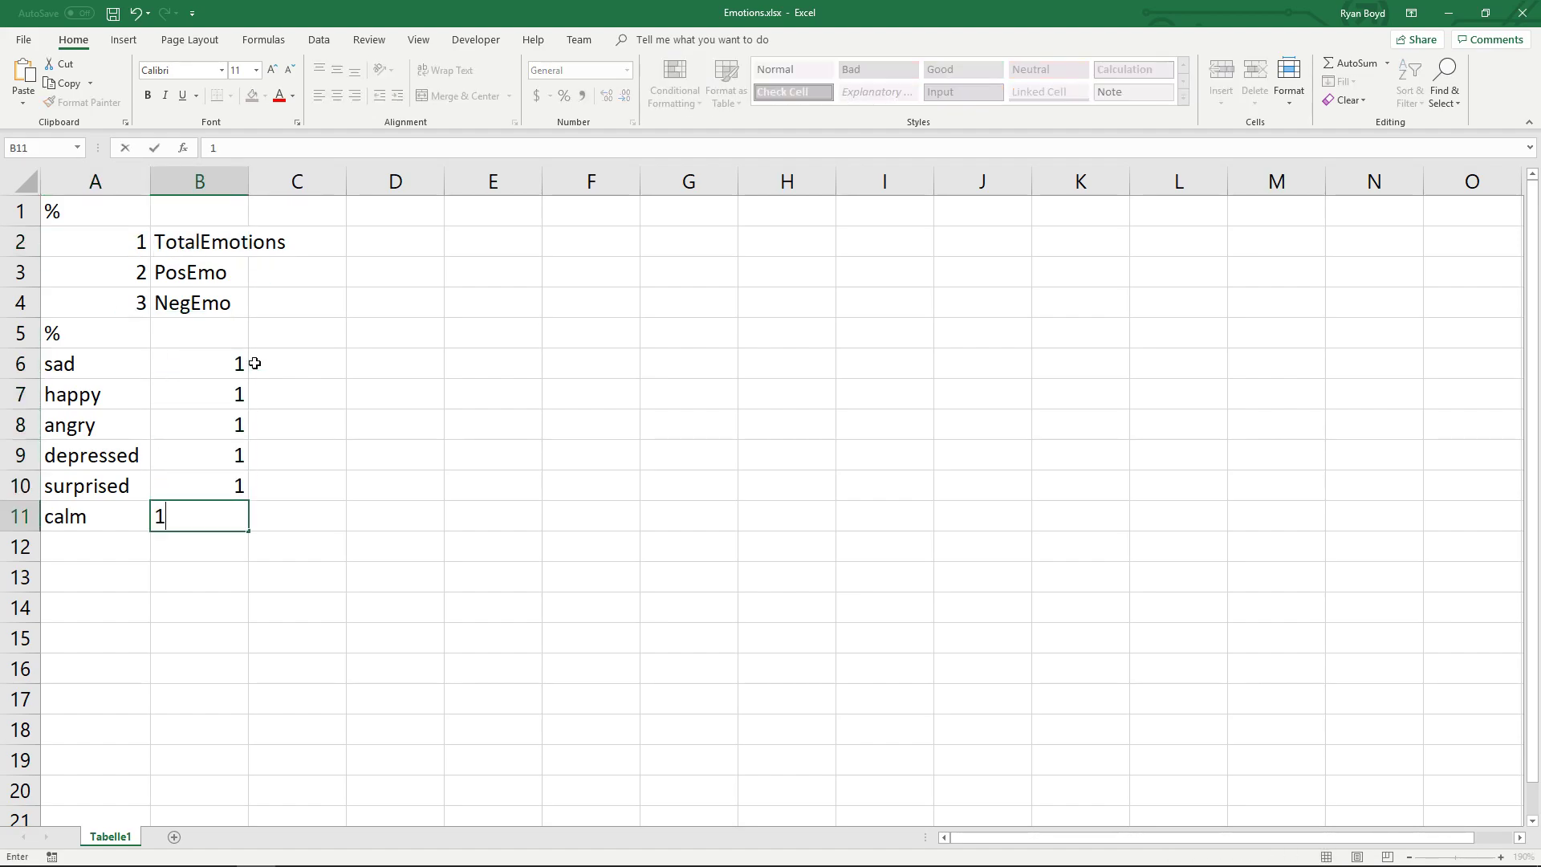
pyautogui.press('Return')
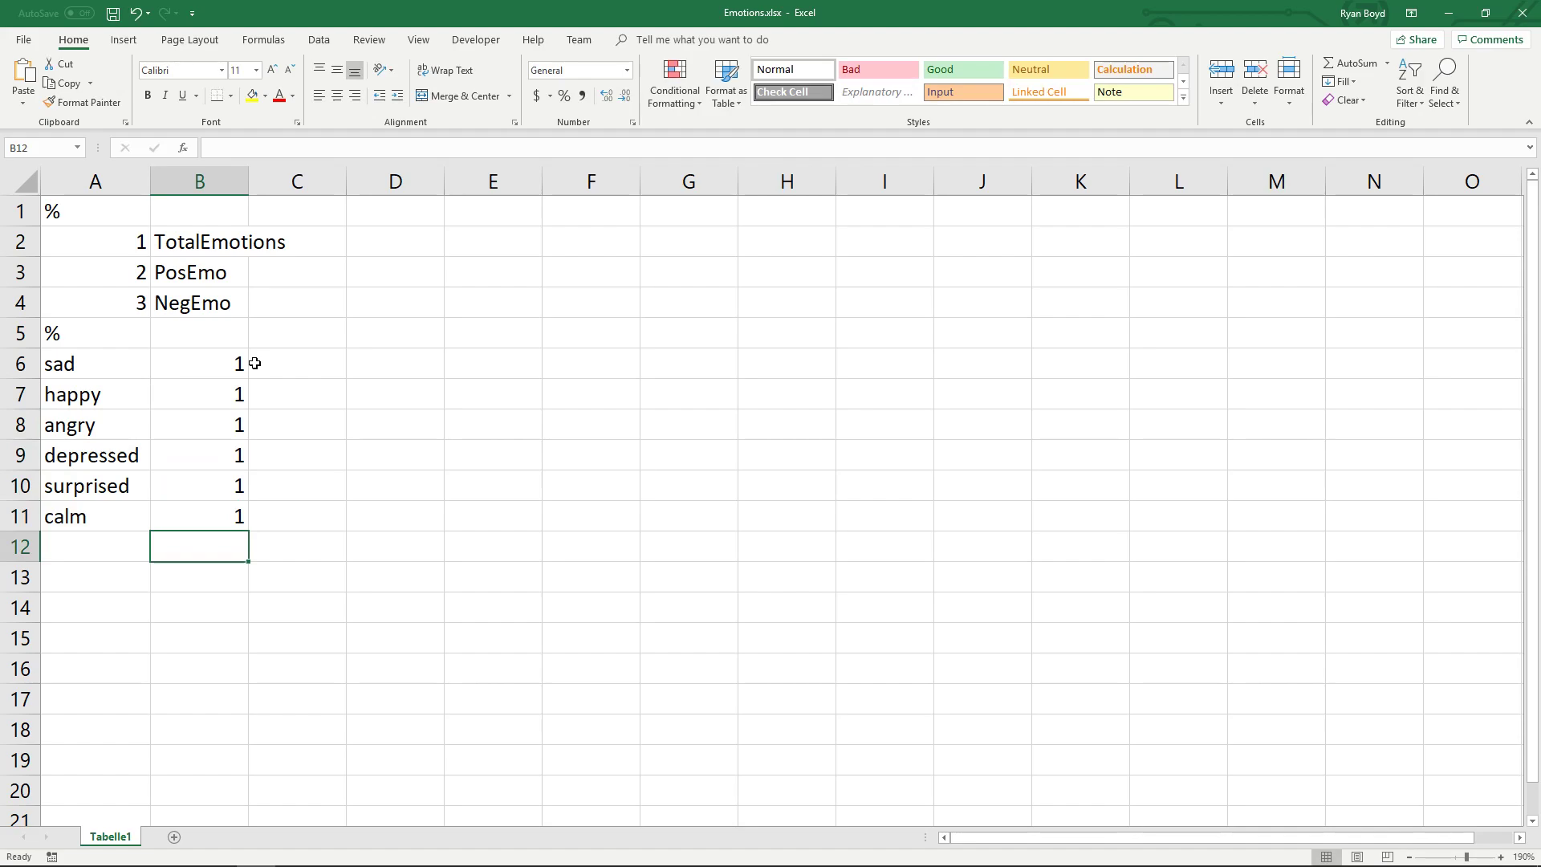
pyautogui.click(287, 364)
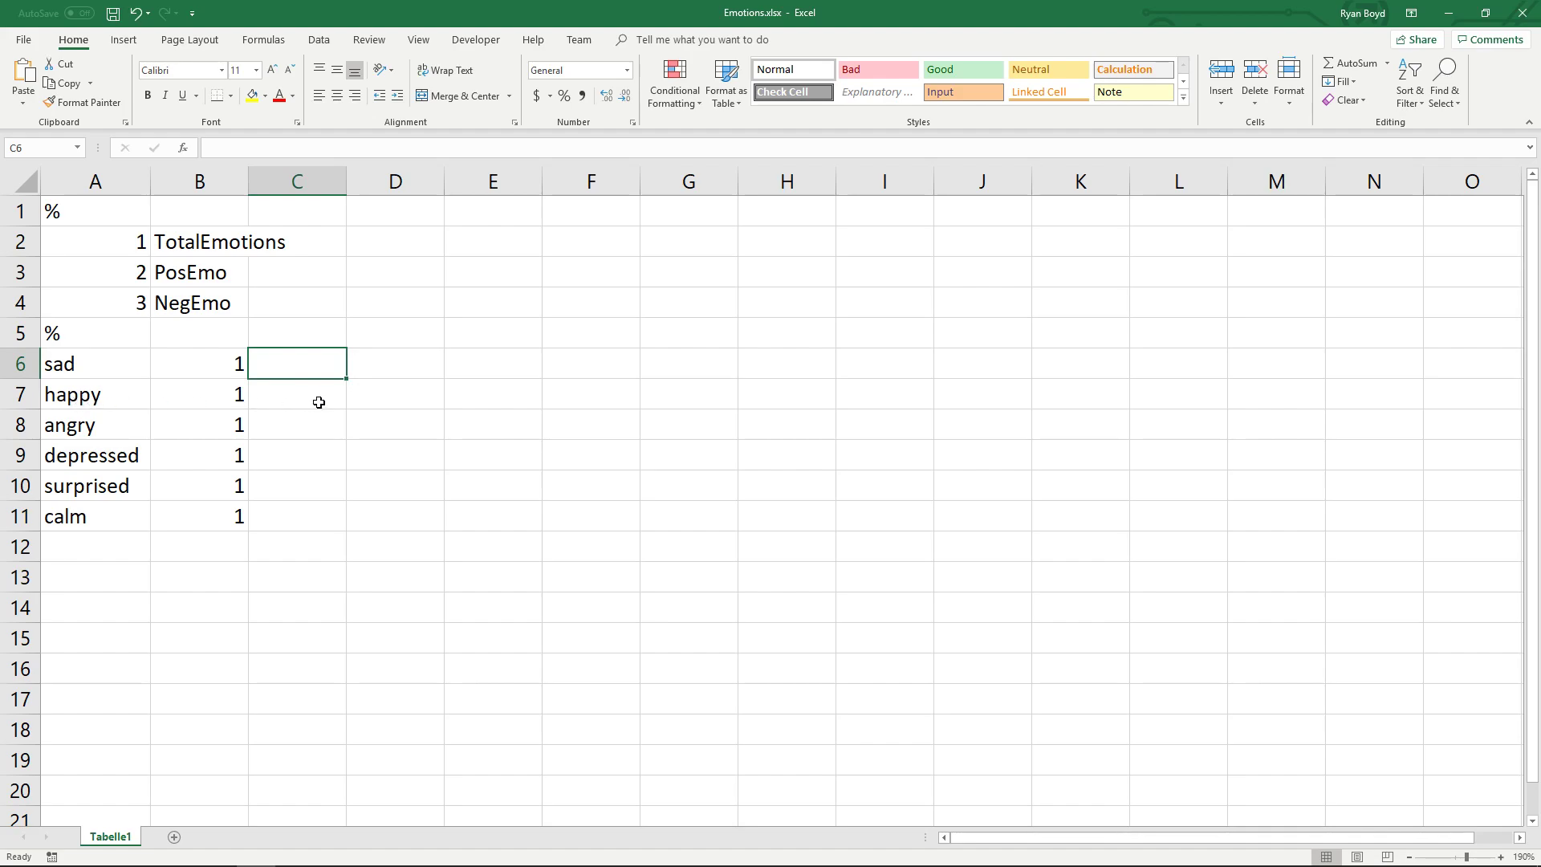
pyautogui.click(87, 395)
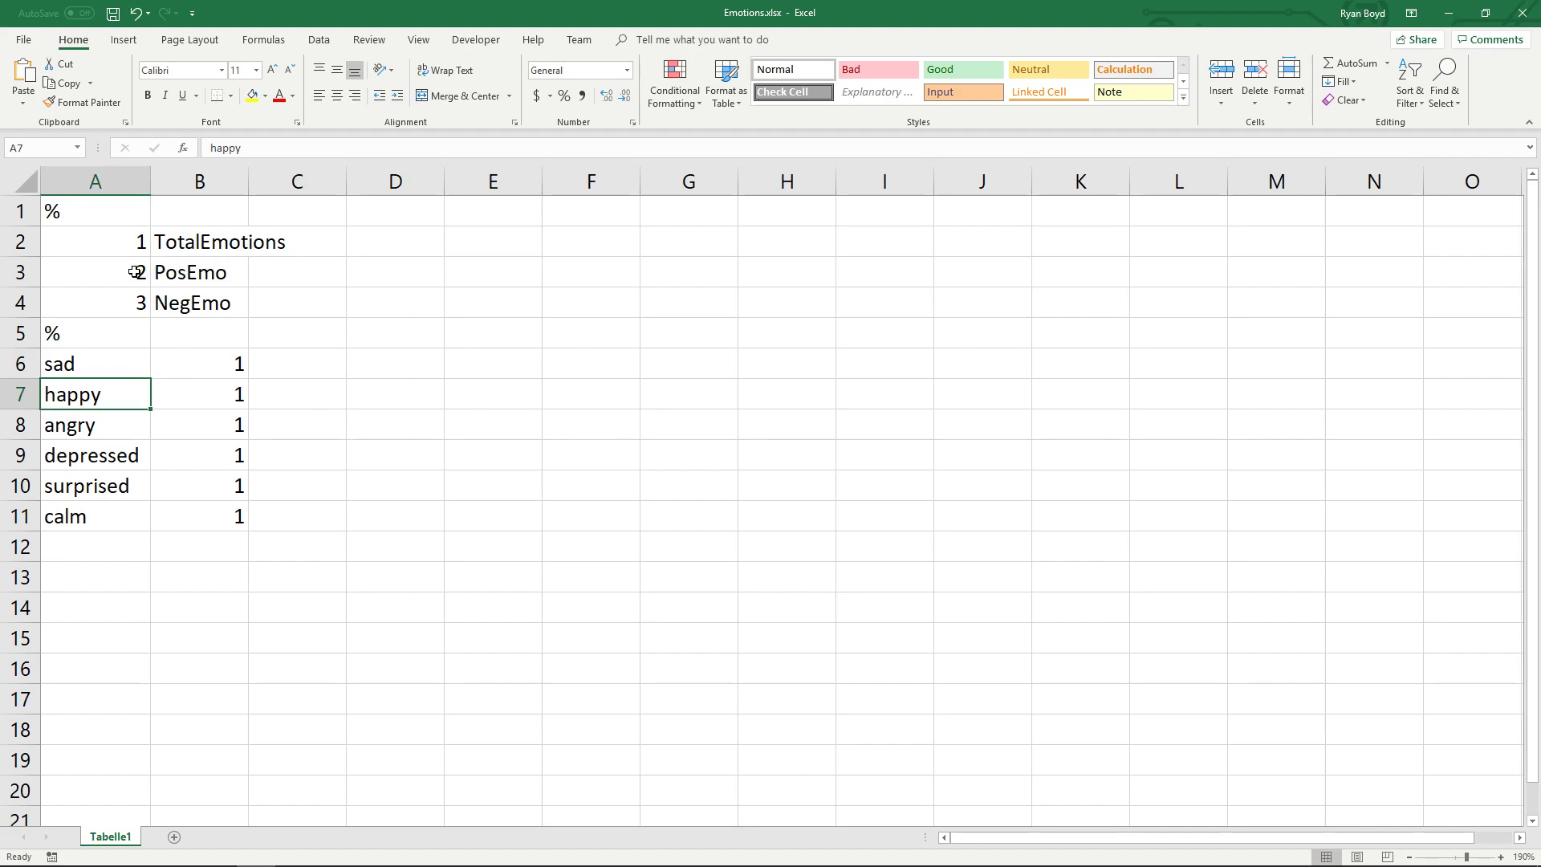
pyautogui.moveTo(136, 272)
pyautogui.mouseDown()
pyautogui.moveTo(137, 302)
pyautogui.moveTo(197, 273)
pyautogui.mouseUp()
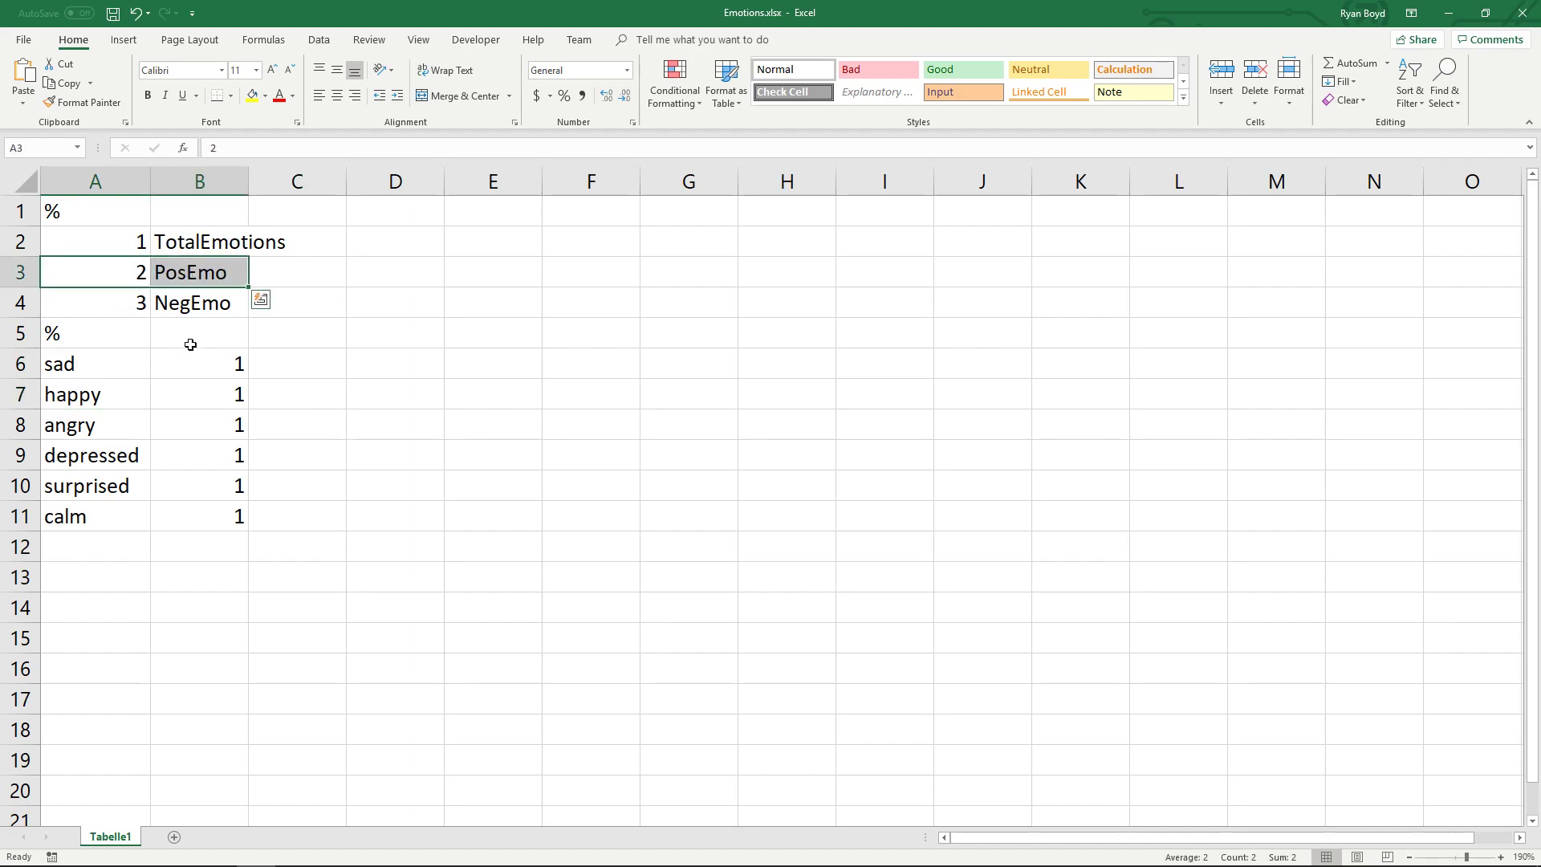
# Give happy, surprised and calm PosEmo code 2 in column C.
pyautogui.click(292, 389)
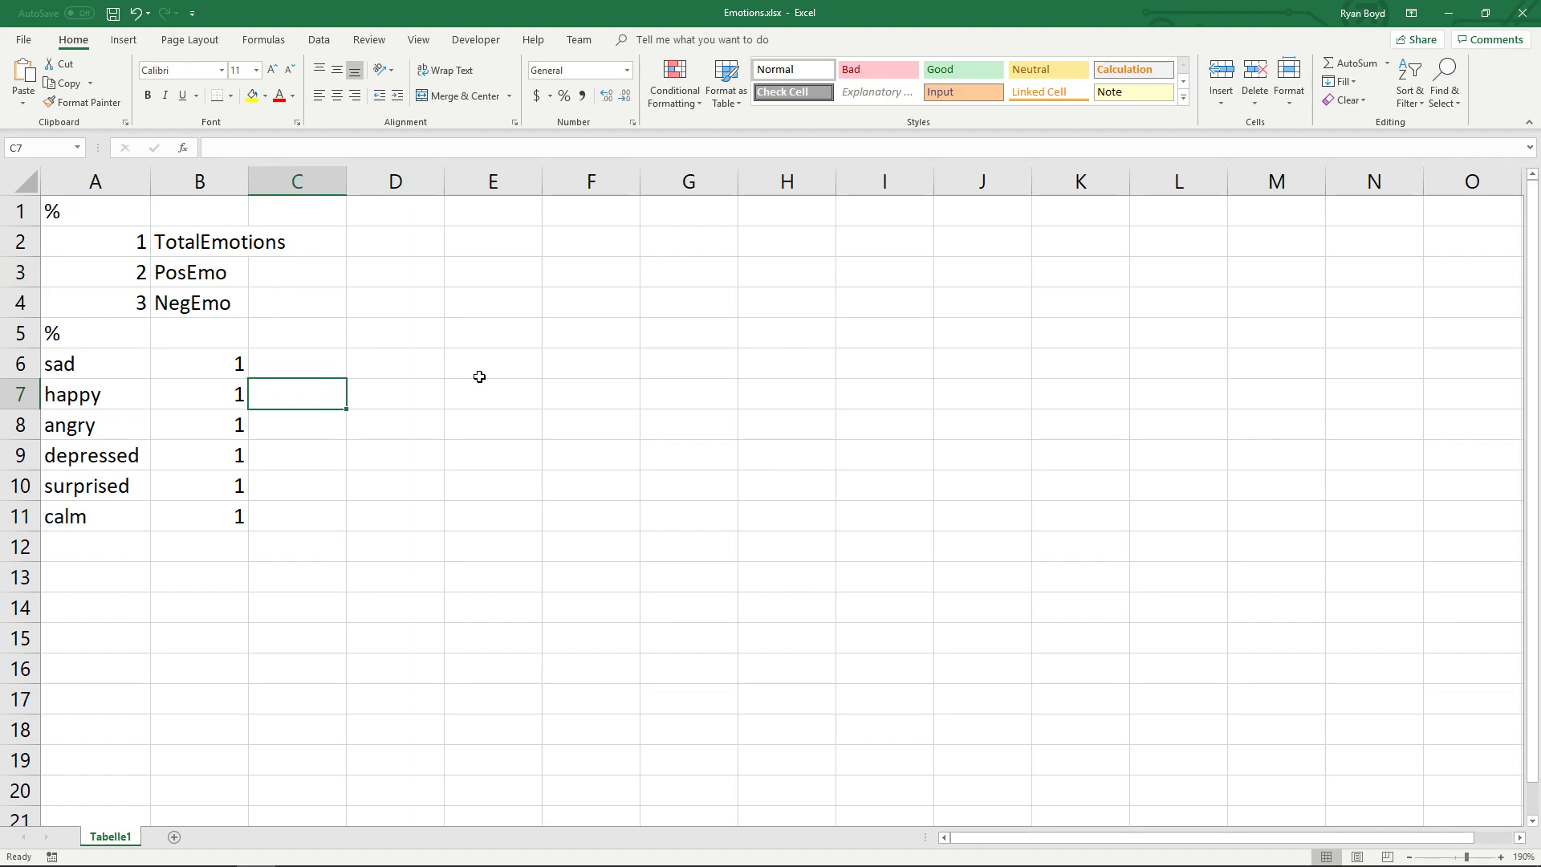
pyautogui.write('2')
pyautogui.press('Return')
pyautogui.press('Down')
pyautogui.press('Down')
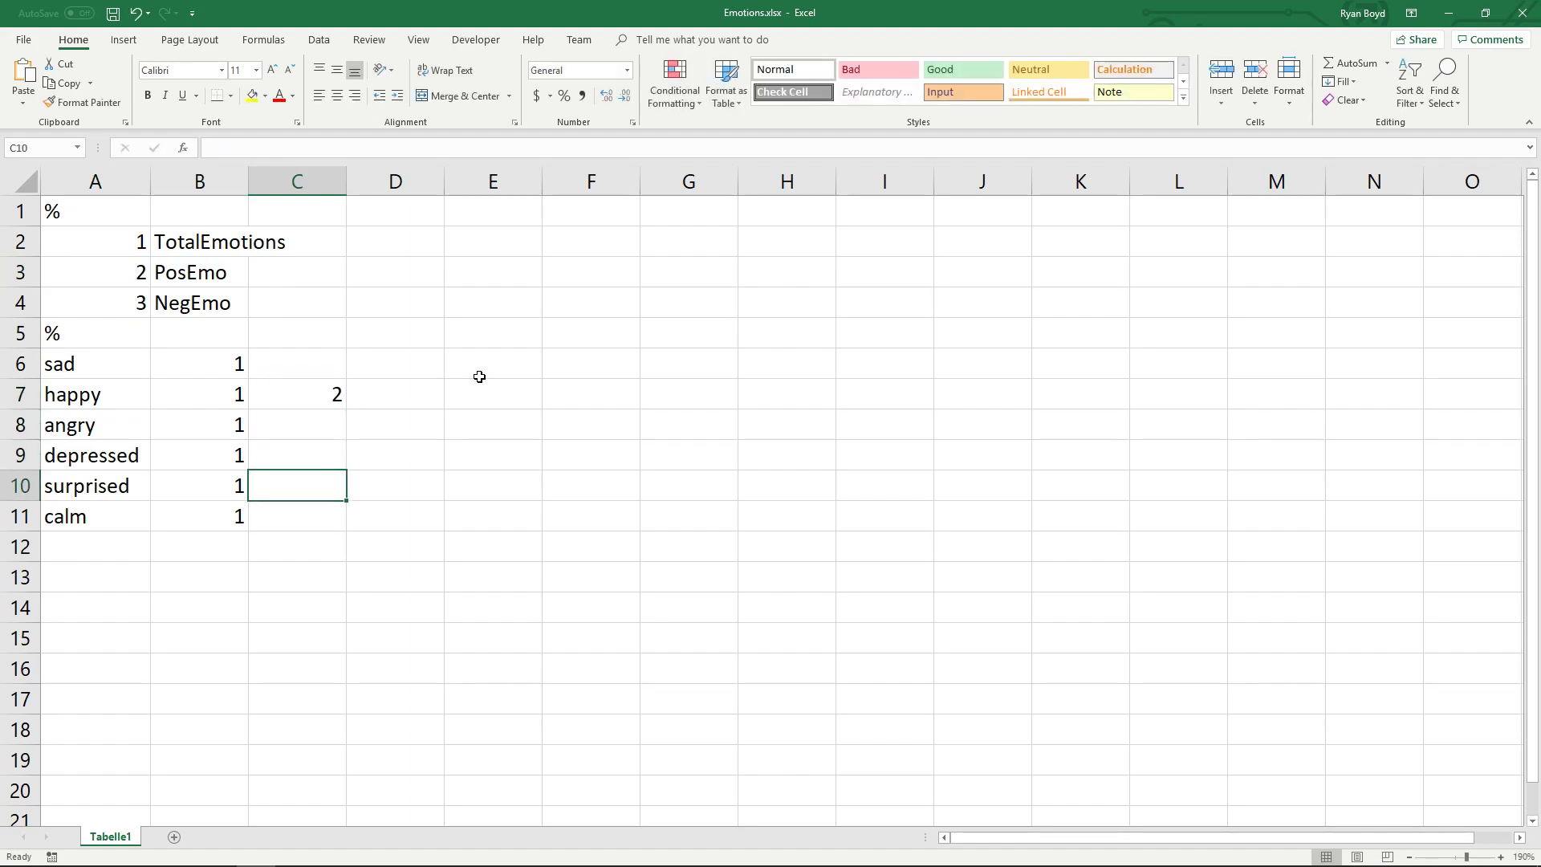
pyautogui.write('2')
pyautogui.press('Return')
pyautogui.write('2')
pyautogui.press('Return')
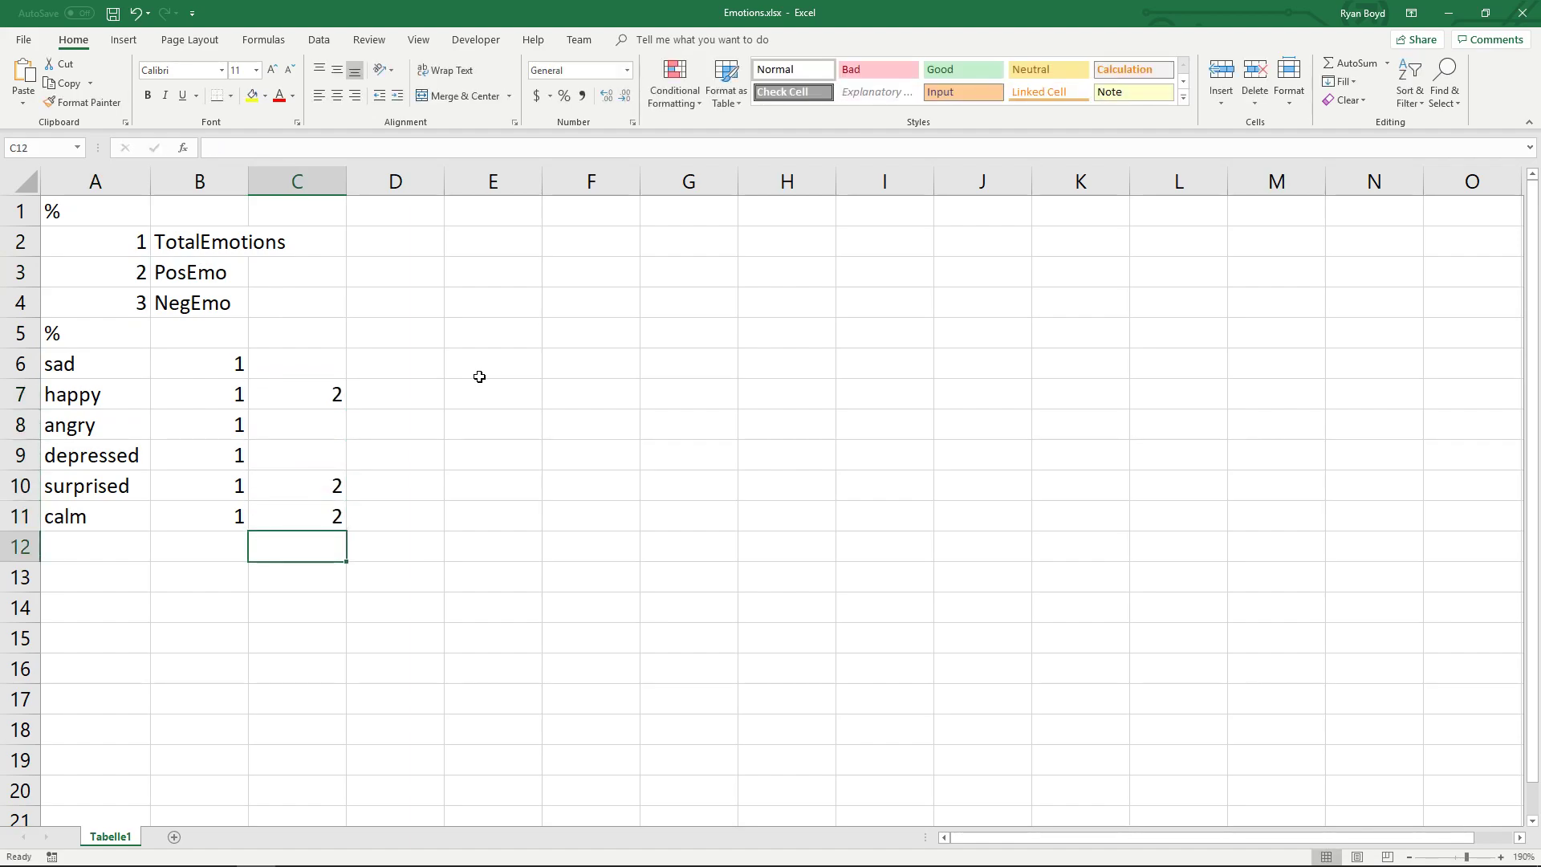
pyautogui.click(288, 401)
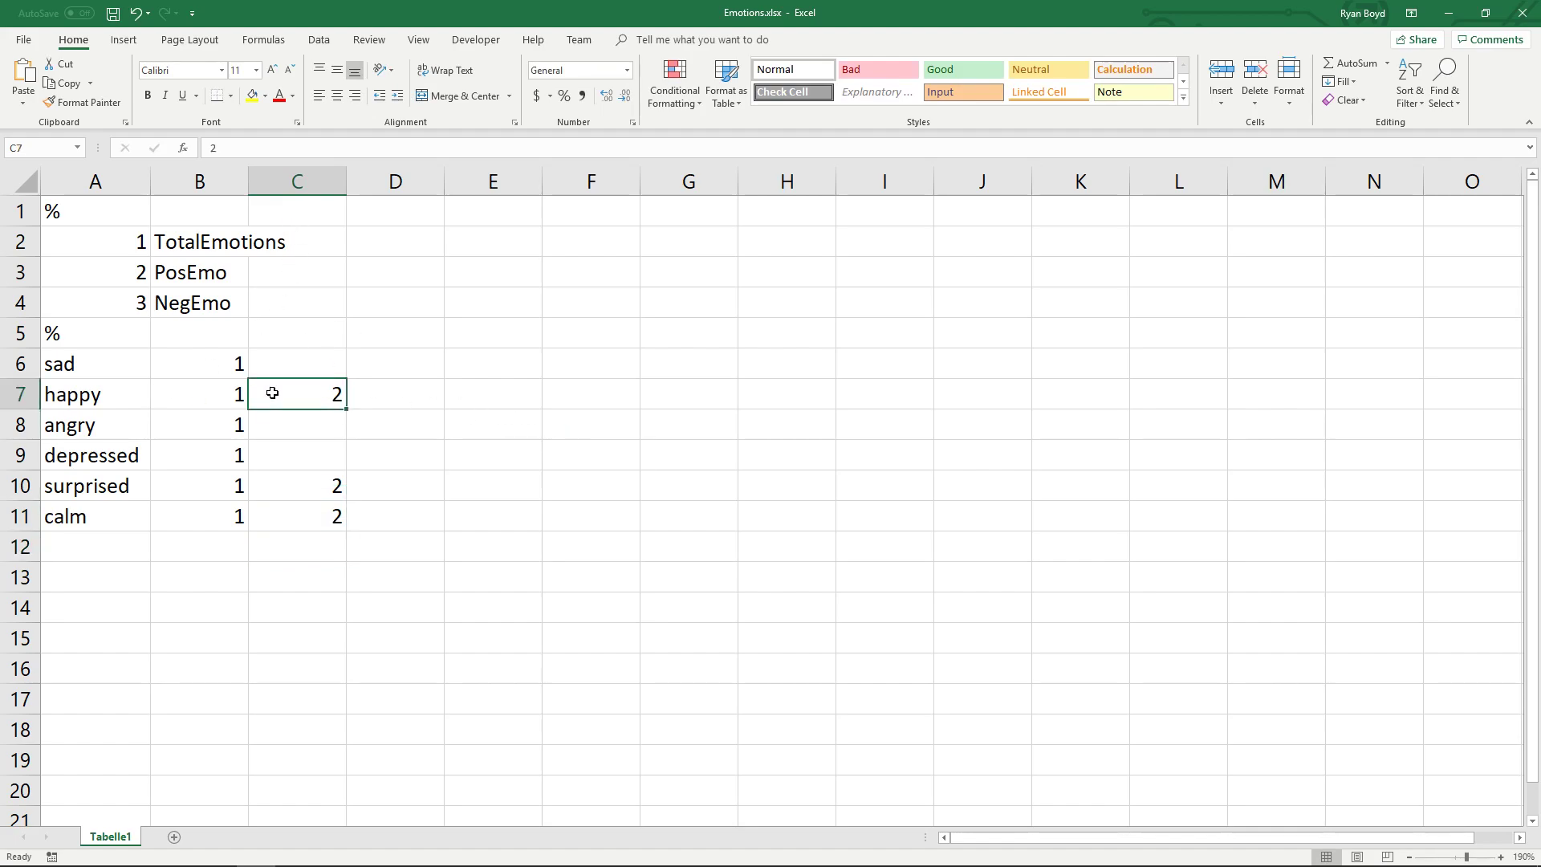
# Give sad and angry NegEmo code 3 in column C.
pyautogui.click(273, 366)
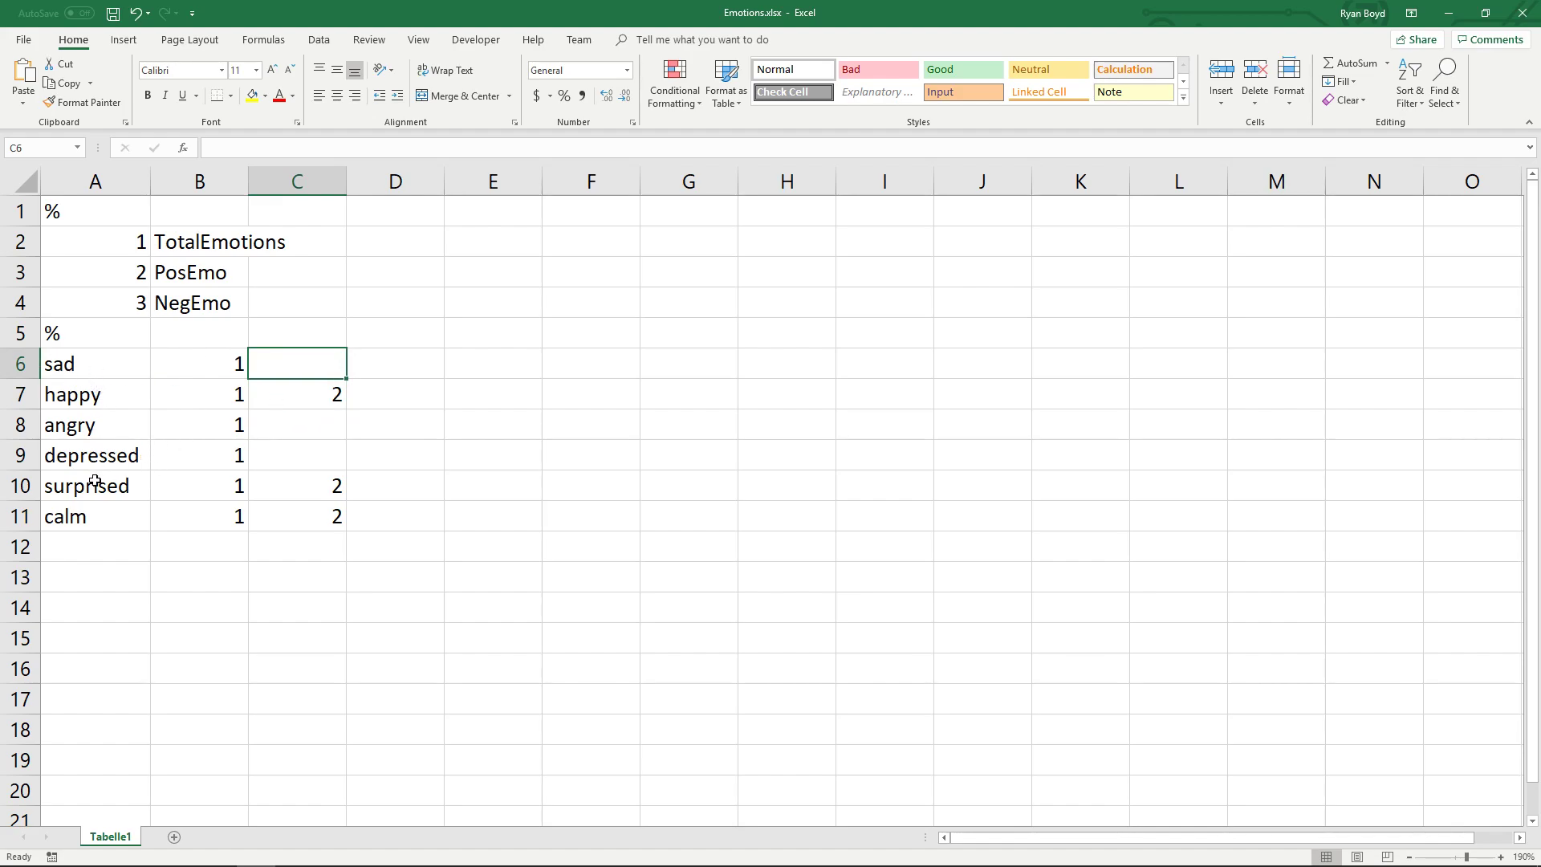
pyautogui.click(92, 430)
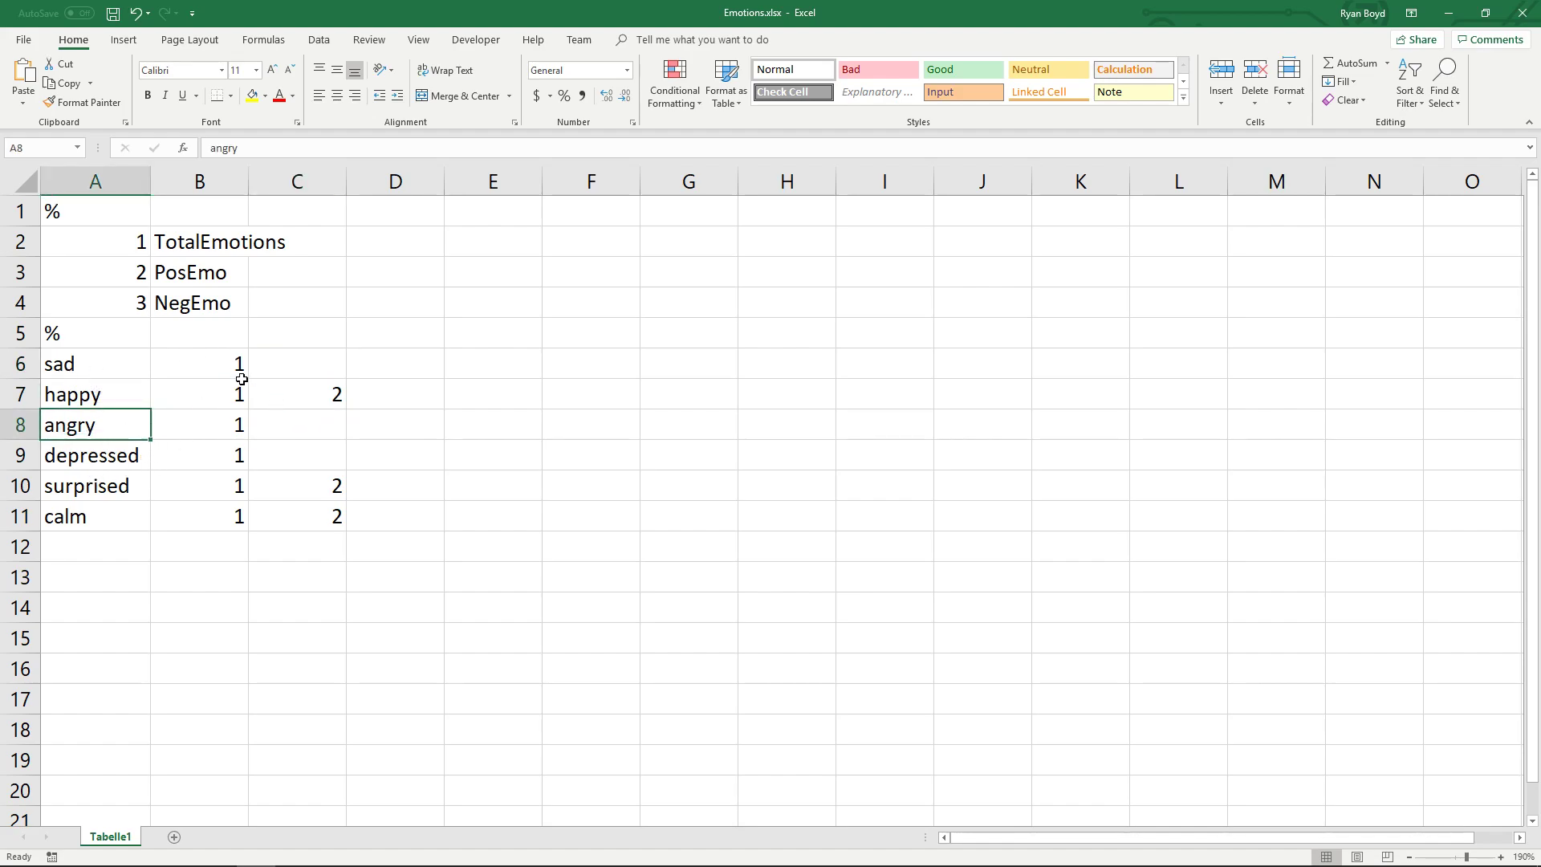
pyautogui.click(185, 315)
pyautogui.click(314, 367)
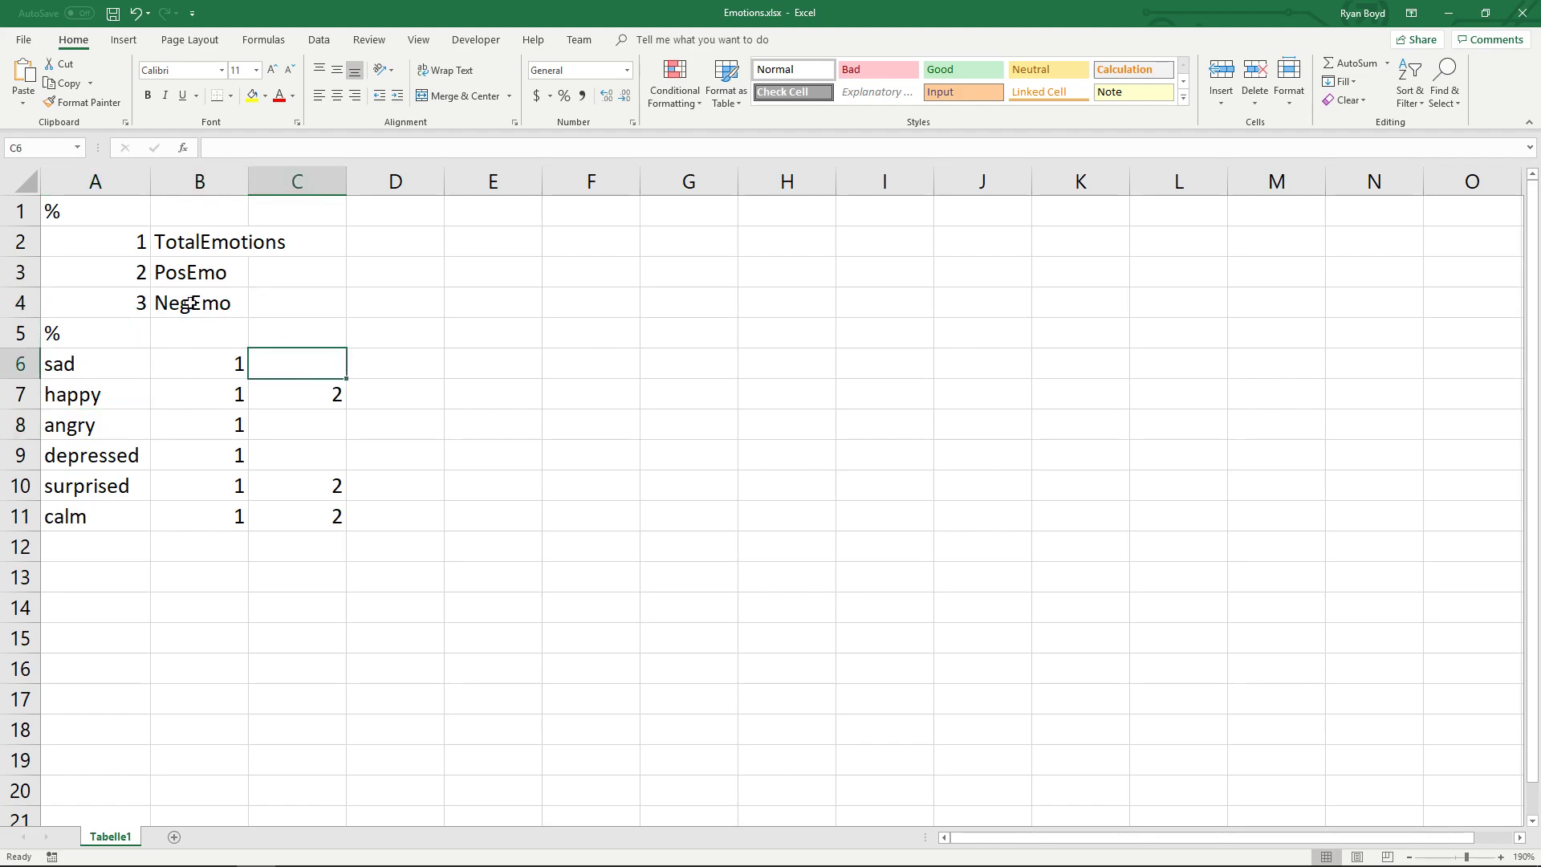
pyautogui.write('3')
pyautogui.press('Return')
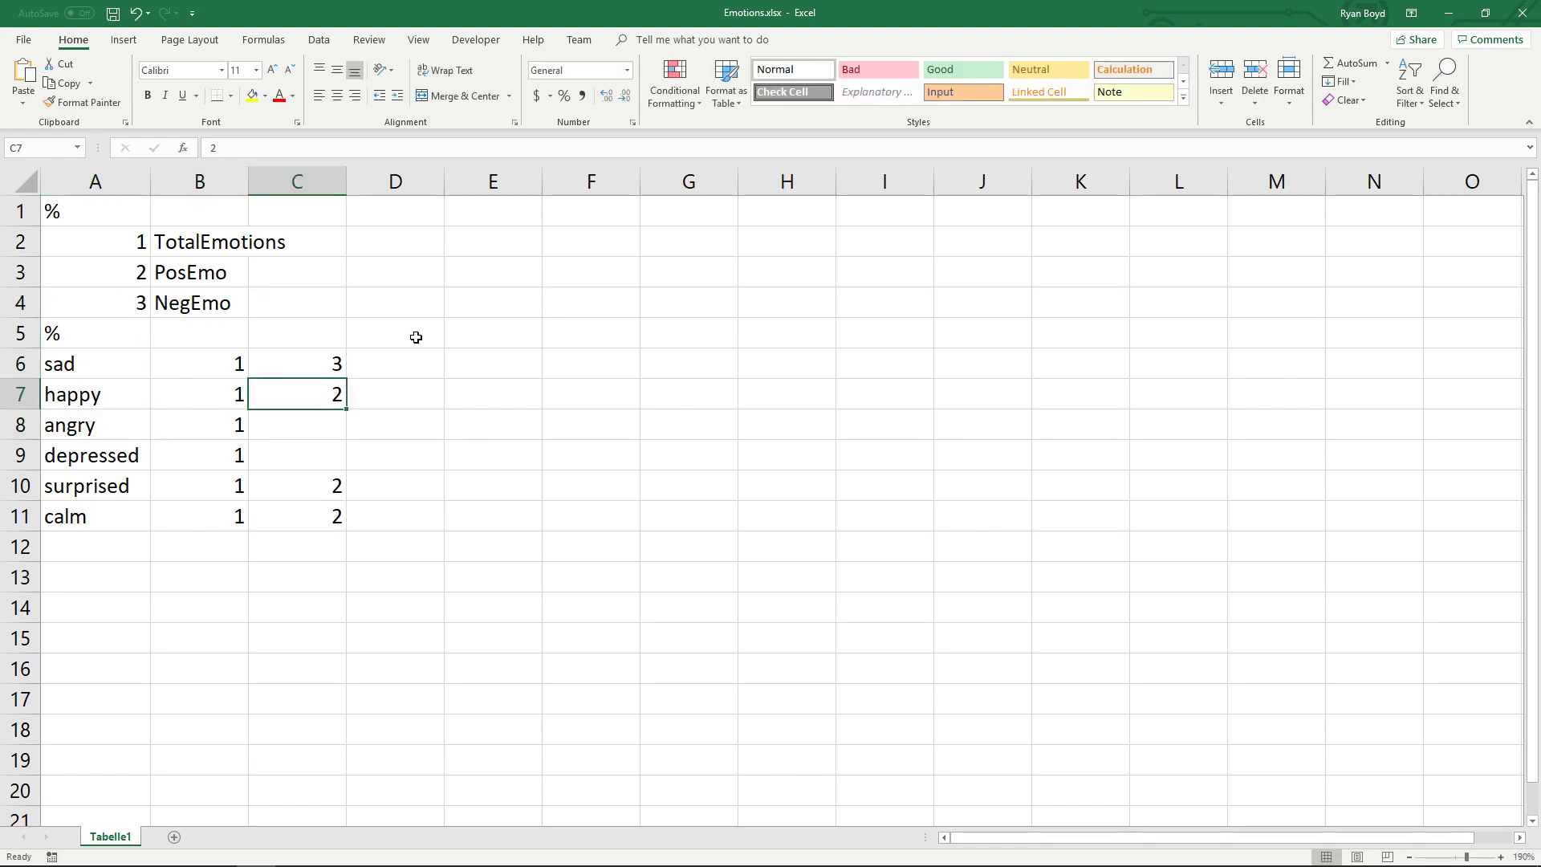
pyautogui.press('Return')
pyautogui.write('3')
pyautogui.press('Return')
pyautogui.write('3')
pyautogui.write('3')
pyautogui.press('Return')
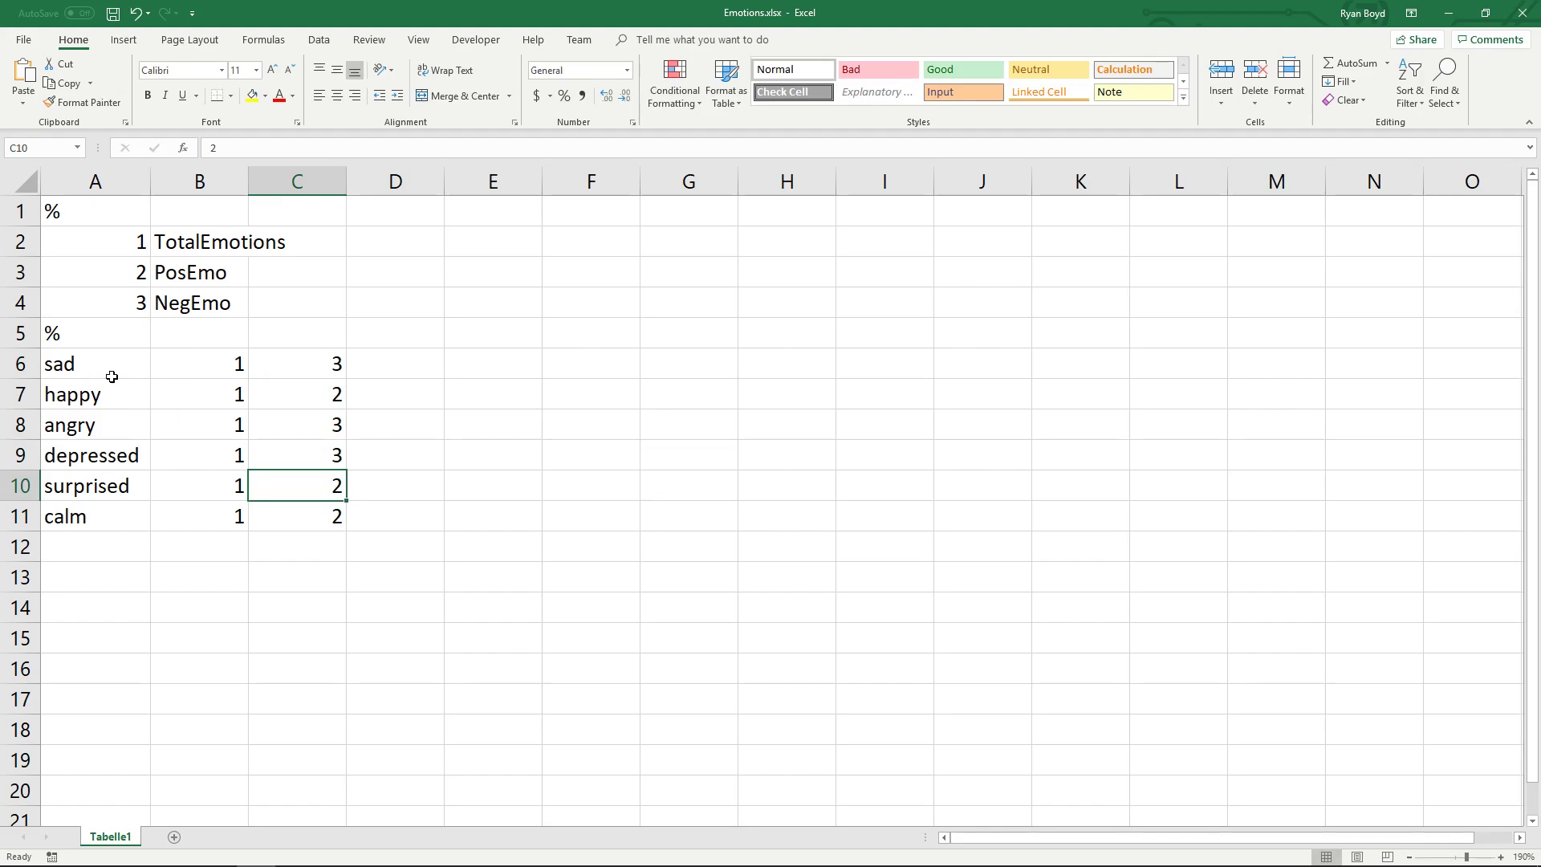
# Review sad's codes: TotalEmotions 1 and NegEmo 3.
pyautogui.click(74, 371)
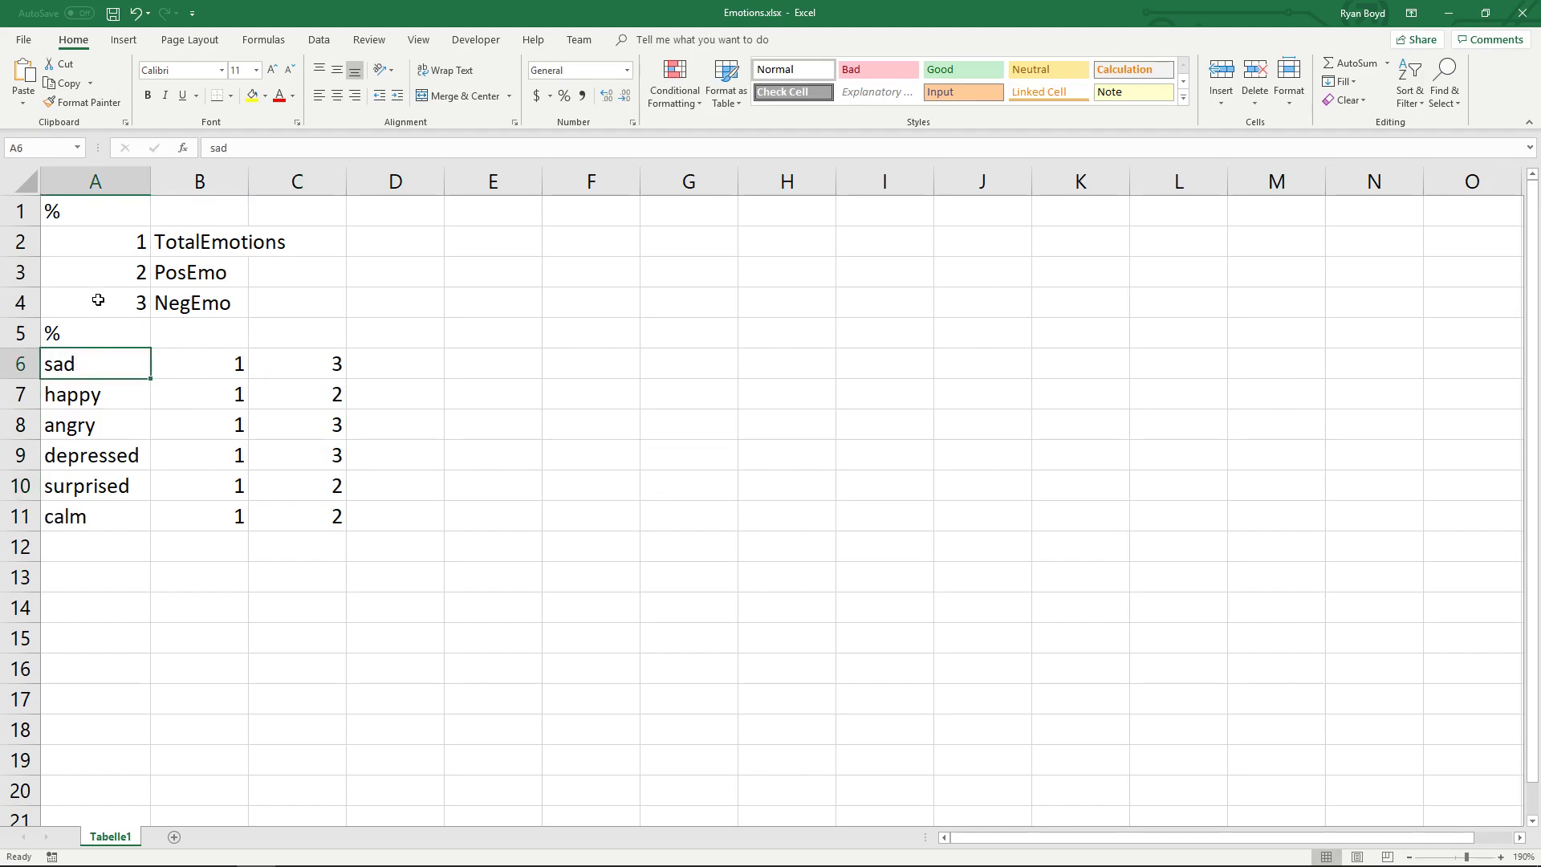
pyautogui.keyDown('ctrl'); pyautogui.click(99, 245); pyautogui.keyUp('ctrl')
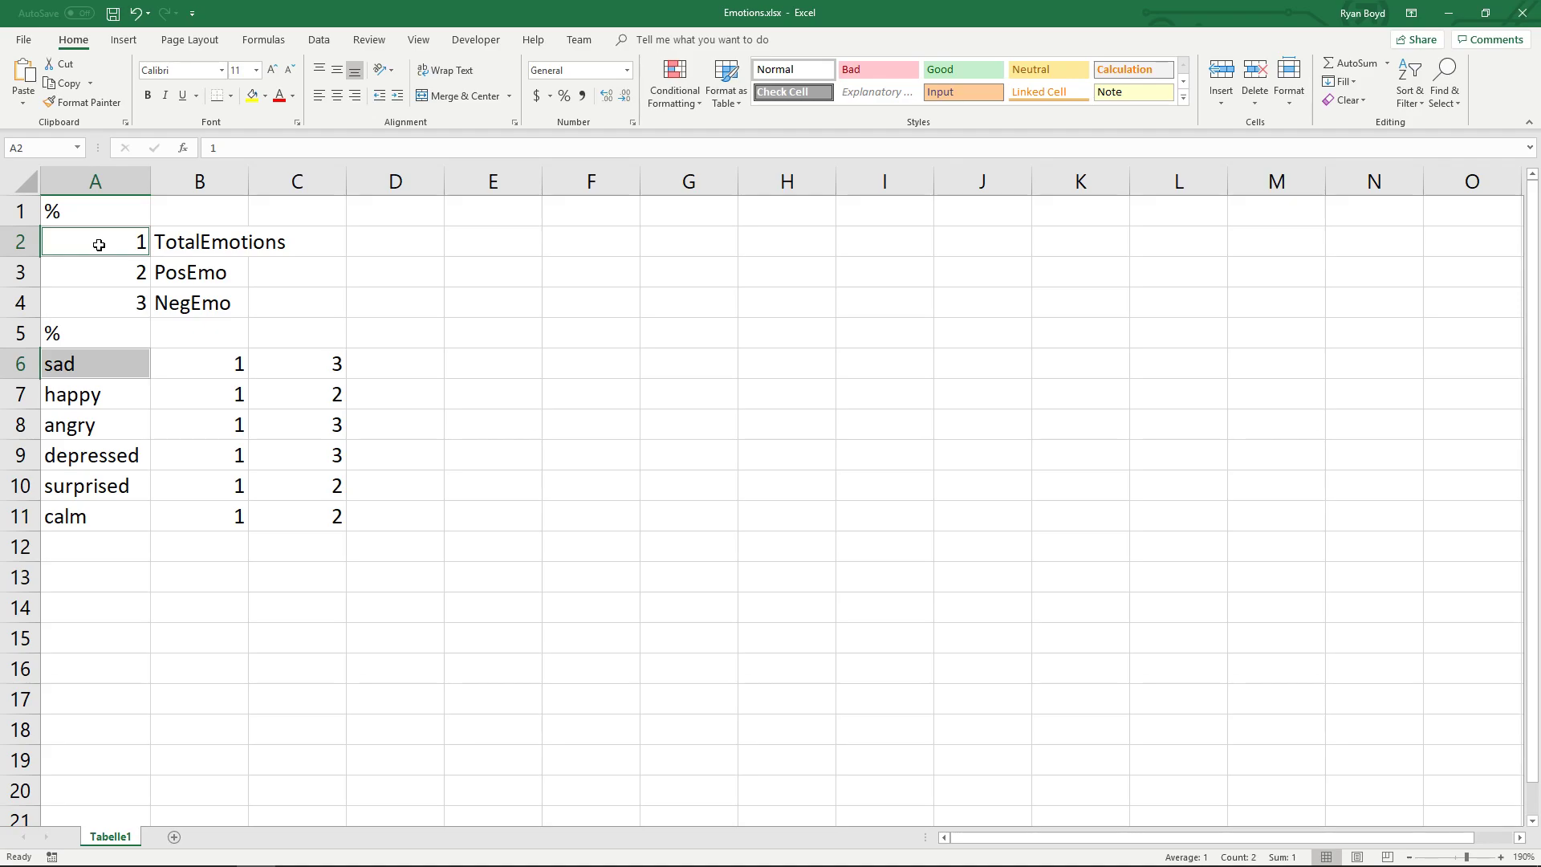
pyautogui.click(317, 360)
pyautogui.keyDown('ctrl'); pyautogui.click(102, 304); pyautogui.keyUp('ctrl')
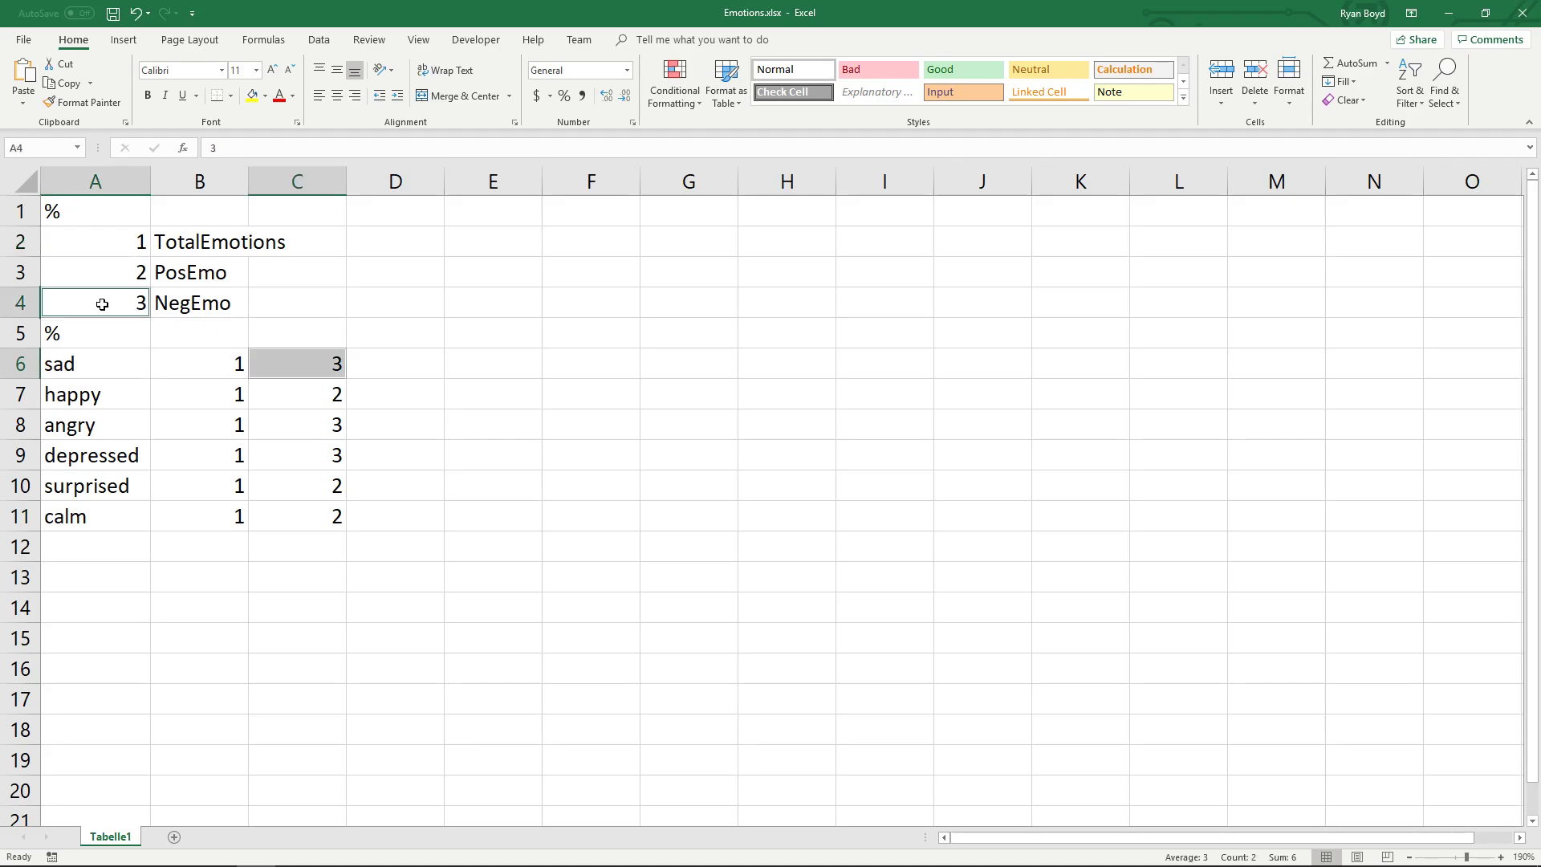
pyautogui.click(219, 369)
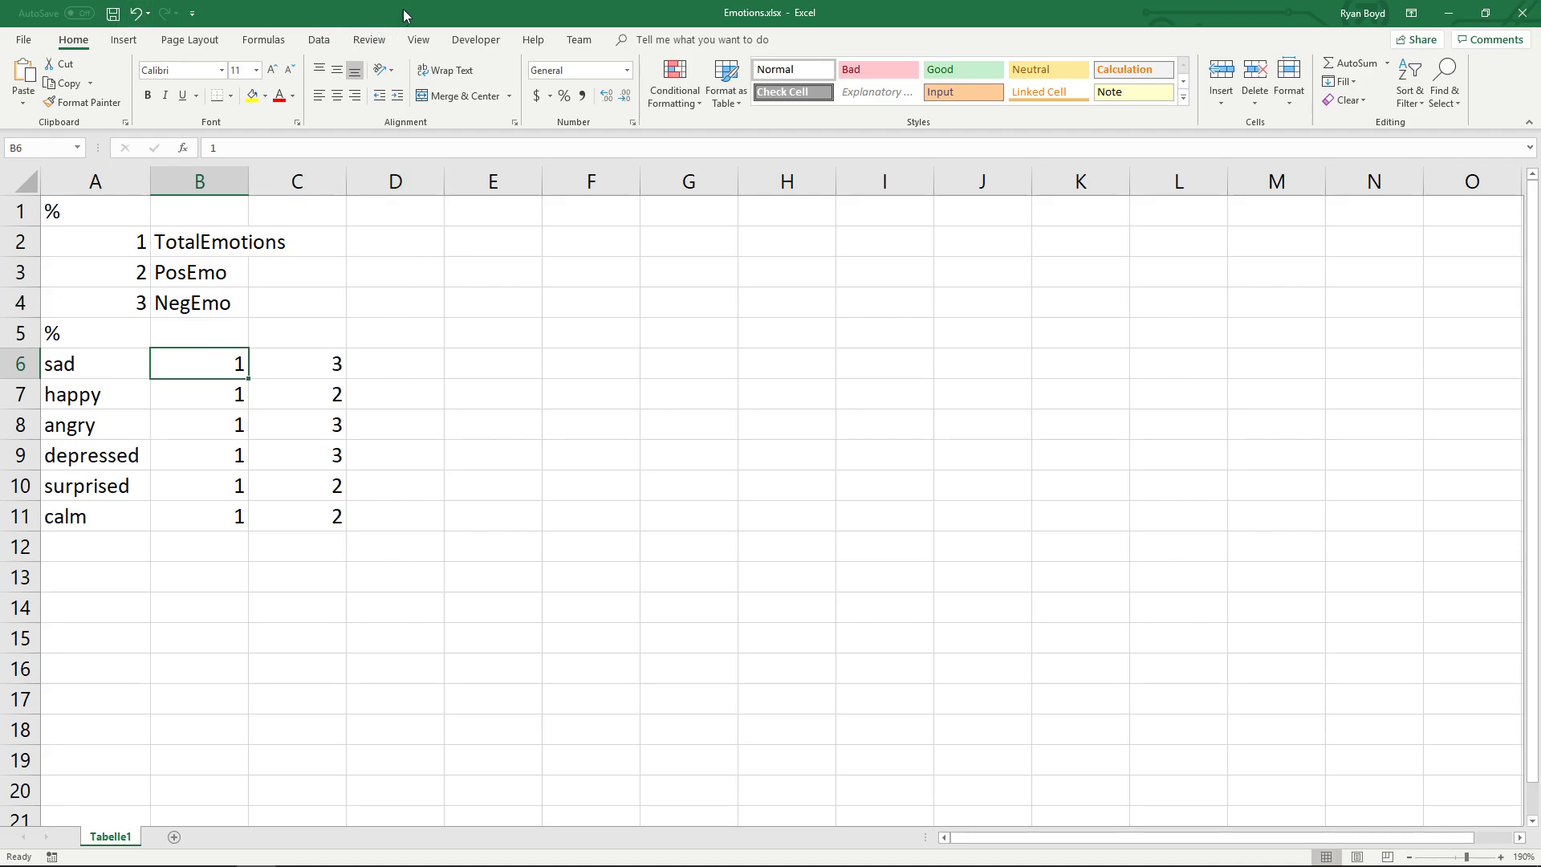
# Tile Excel on the right half and File Explorer on the left half.
pyautogui.moveTo(60, 221); pyautogui.dragTo(189, 330)
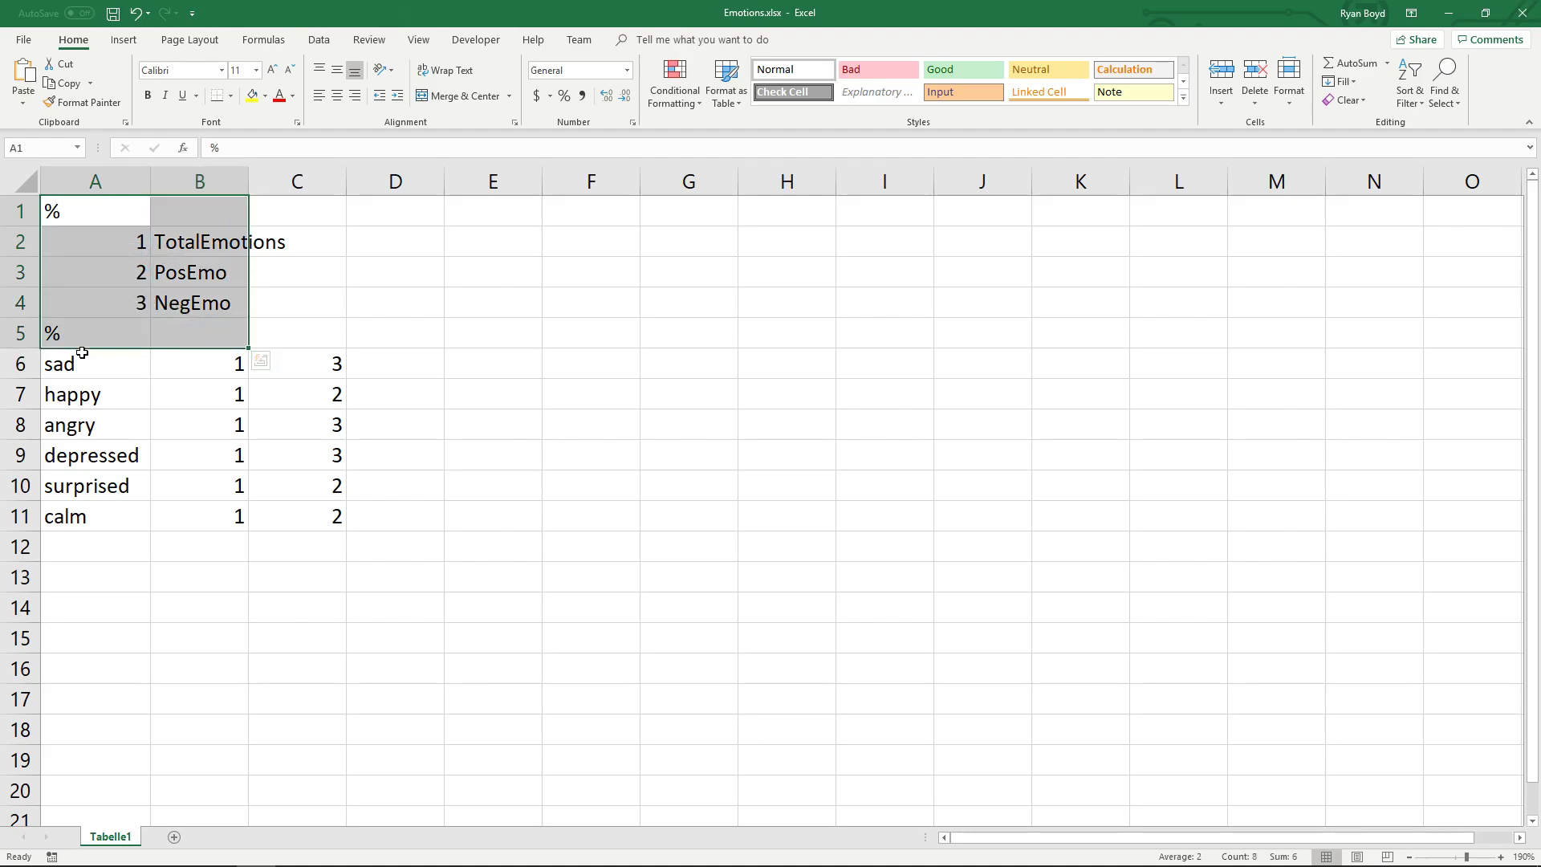
pyautogui.moveTo(82, 353); pyautogui.dragTo(320, 522)
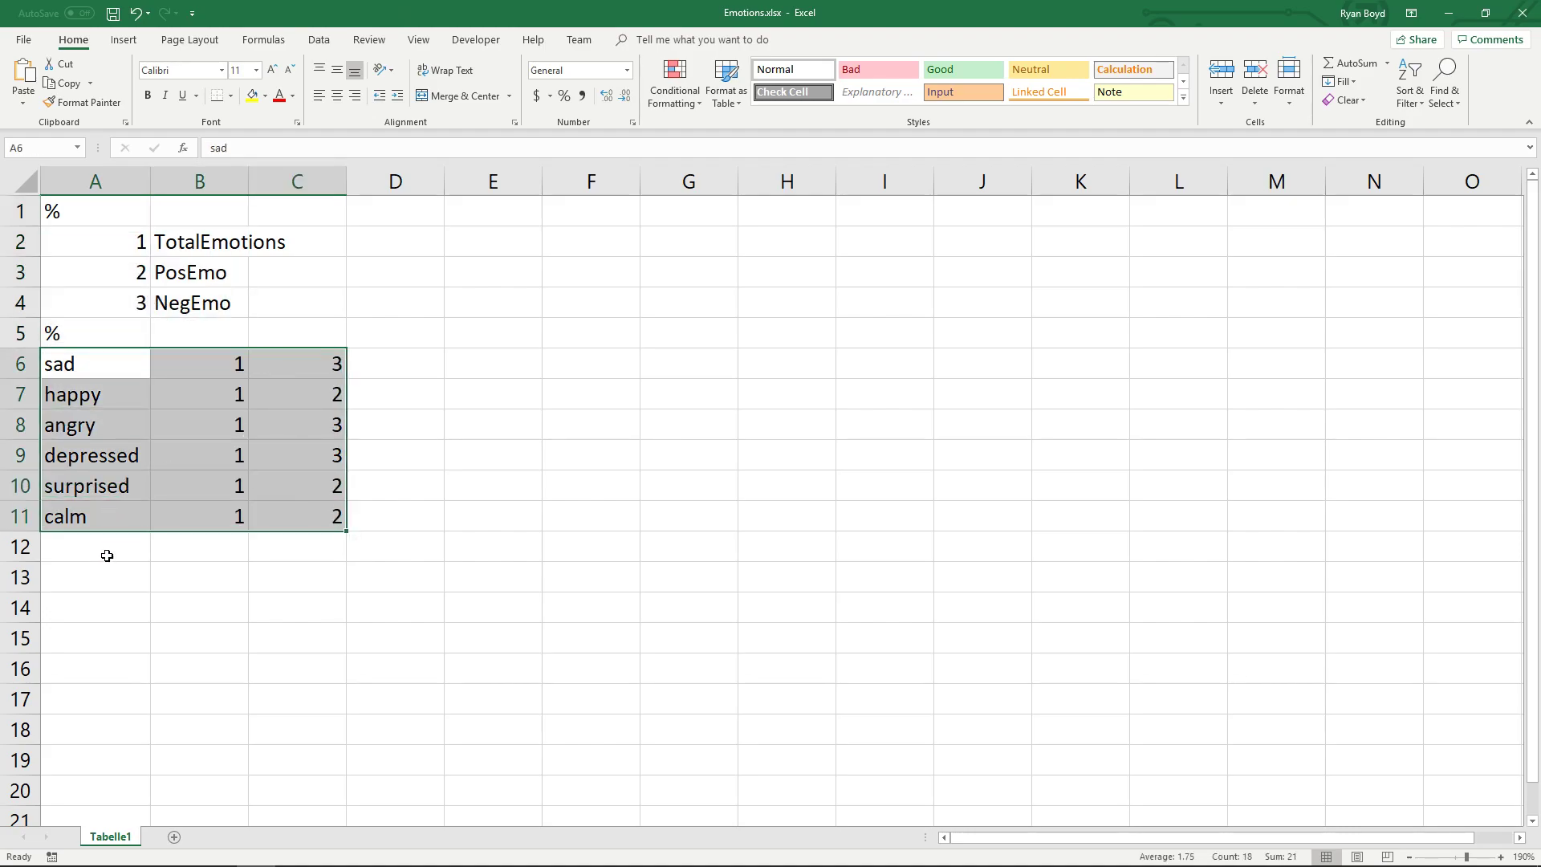
pyautogui.moveTo(594, 9)
pyautogui.mouseDown()
pyautogui.moveTo(1217, 77)
pyautogui.moveTo(1540, 321)
pyautogui.mouseUp()
pyautogui.moveTo(750, 171); pyautogui.dragTo(2, 112)
pyautogui.click(1029, 262)
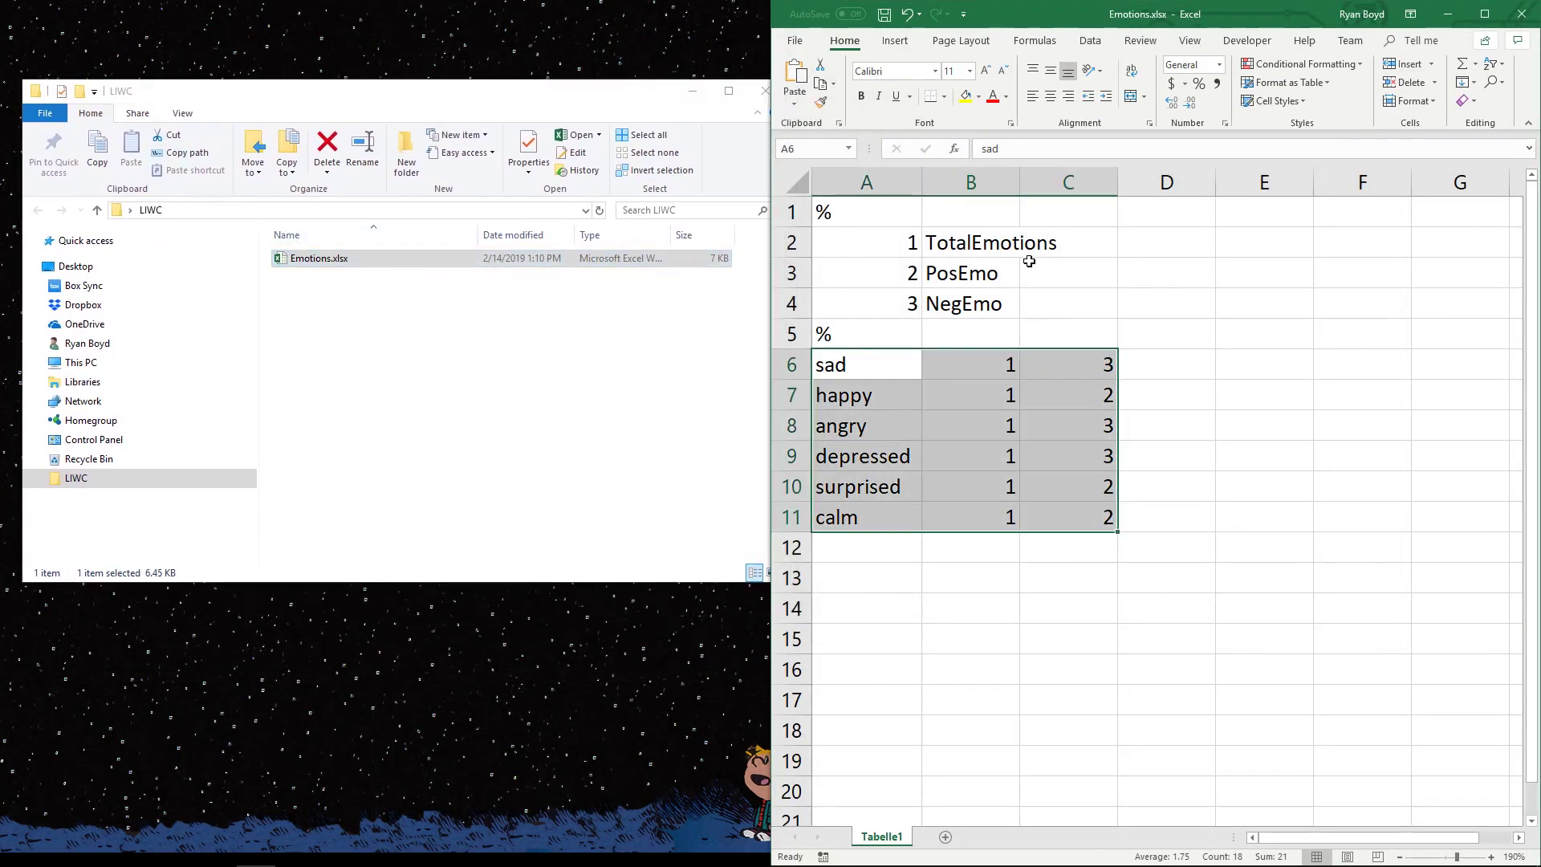
# Save the completed Emotions.xlsx dictionary workbook.
pyautogui.moveTo(835, 213); pyautogui.dragTo(1092, 512)
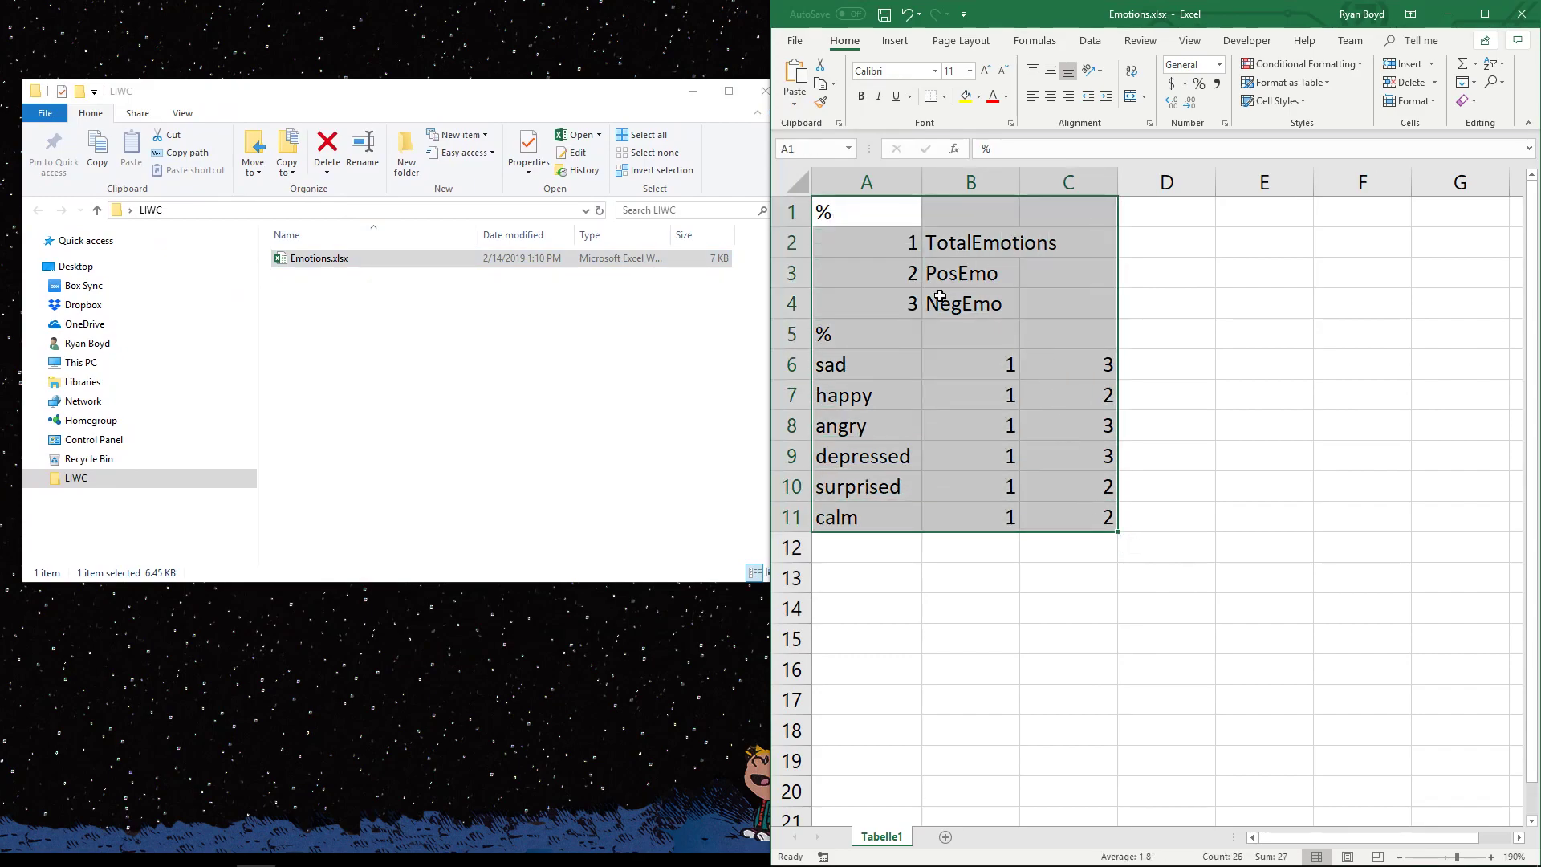
pyautogui.click(885, 15)
pyautogui.click(999, 304)
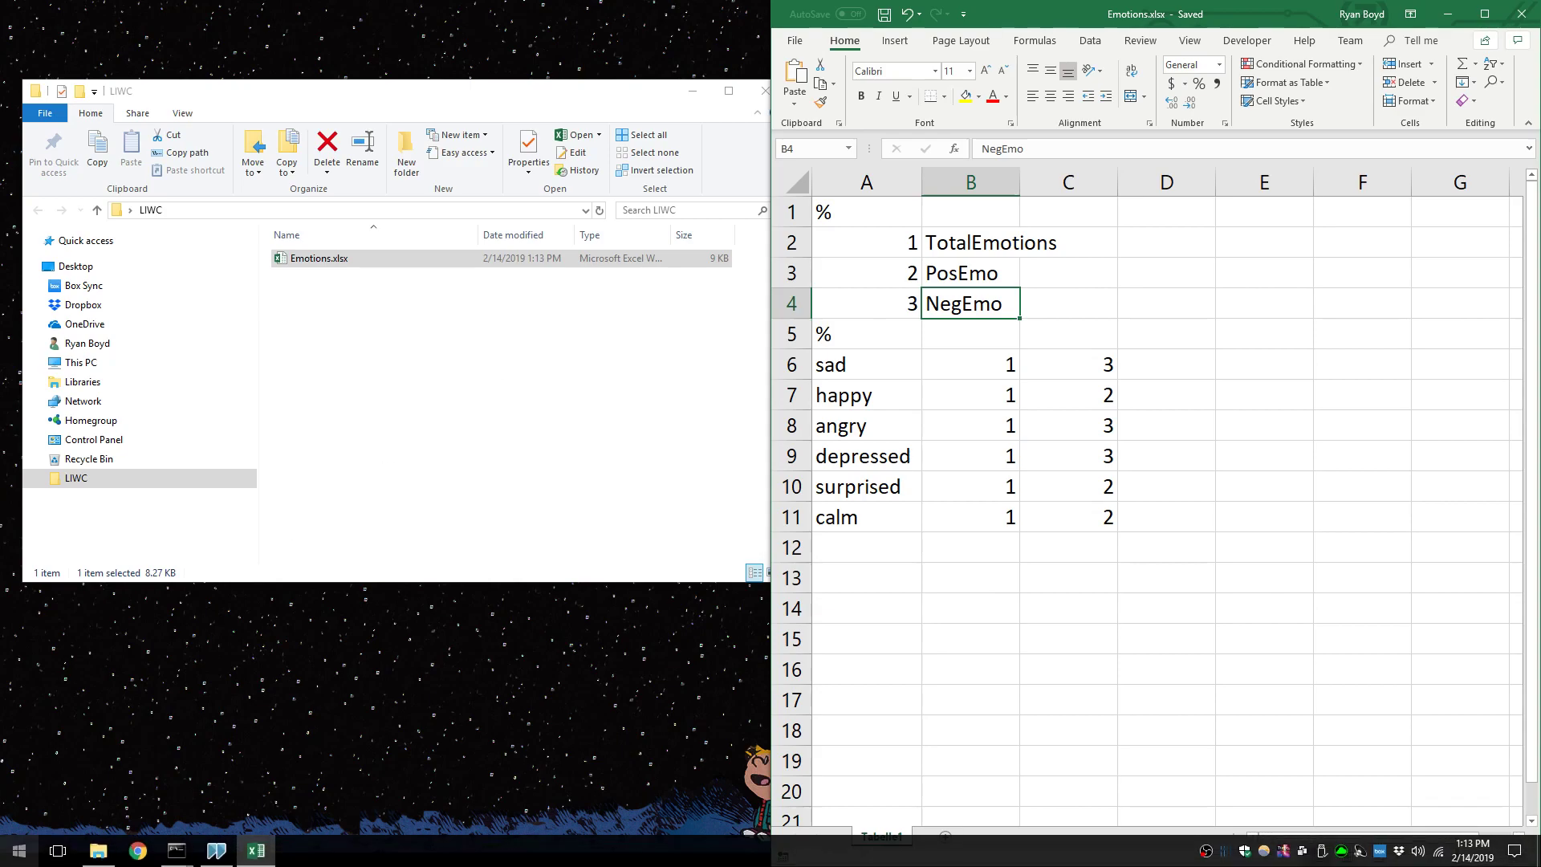
pyautogui.click(19, 850)
# Launch a new Notepad++ document, snap it left, and review Excel's category header.
pyautogui.click(461, 579)
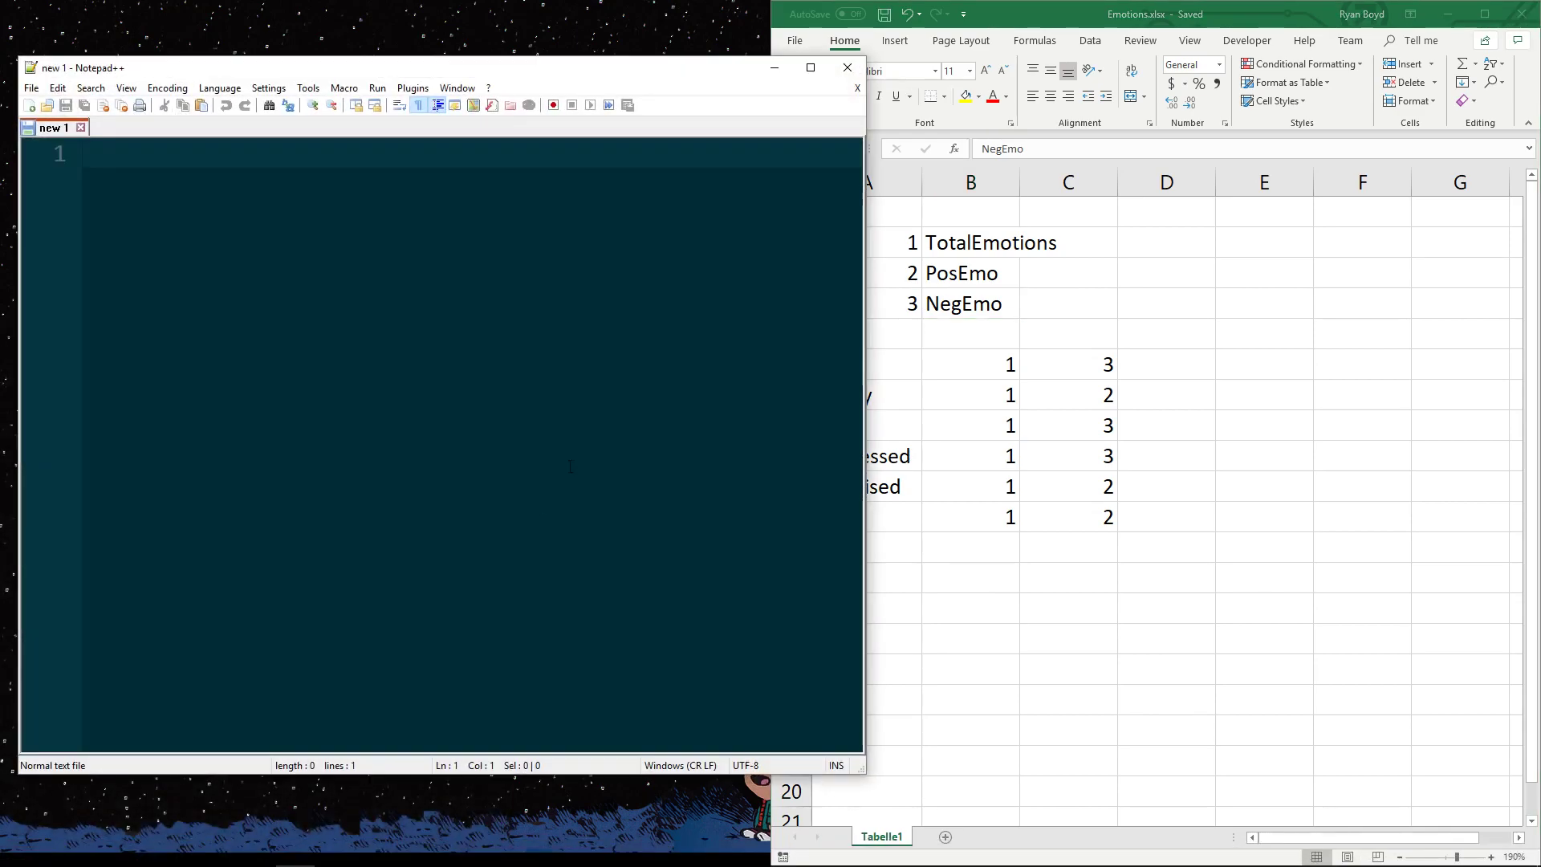
pyautogui.press('super+Left')
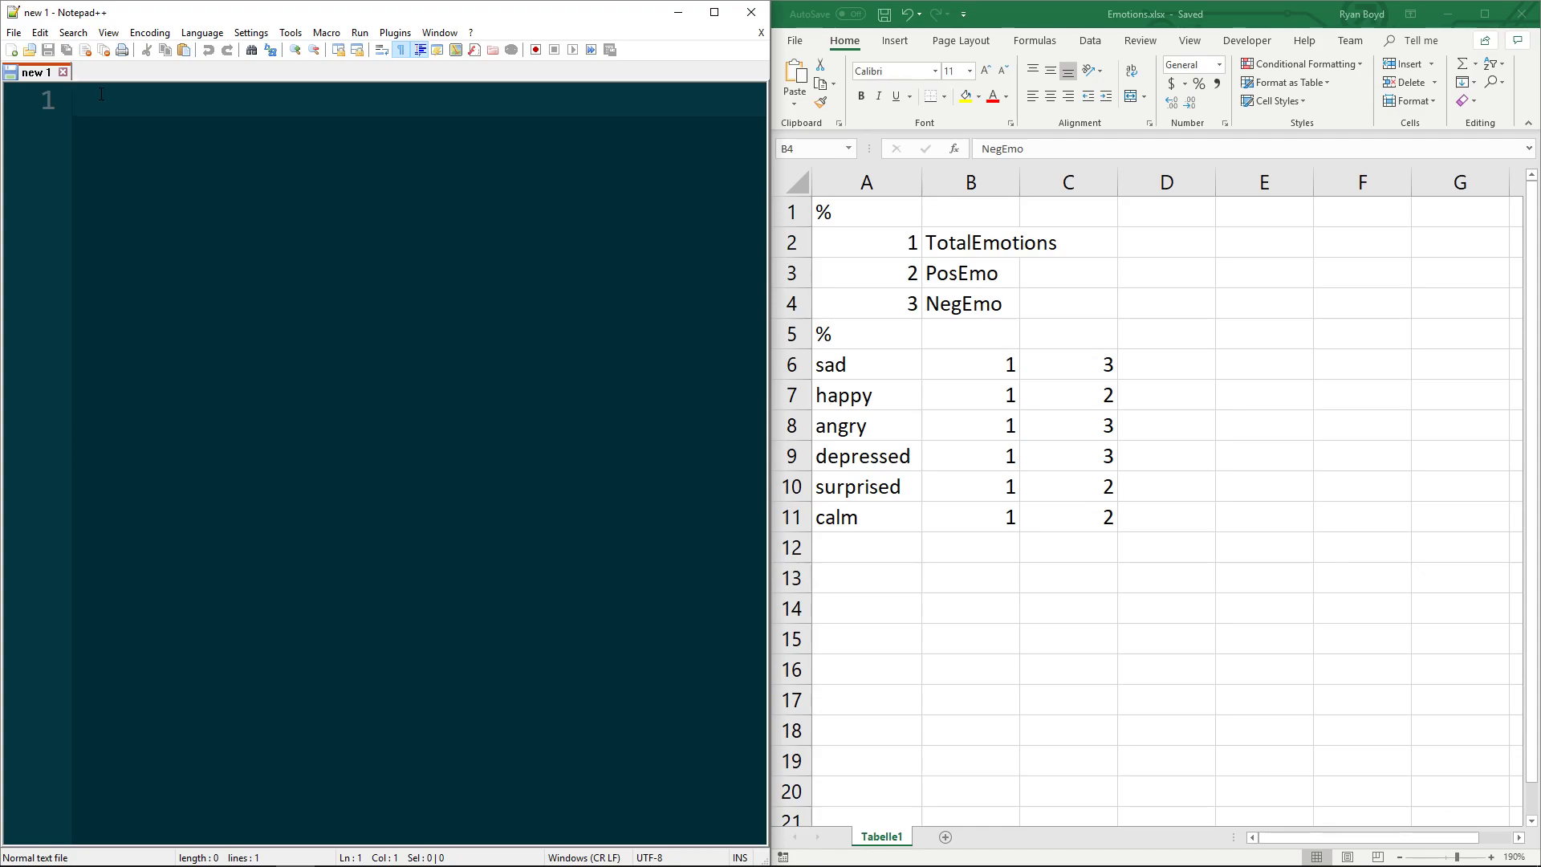
pyautogui.click(931, 248)
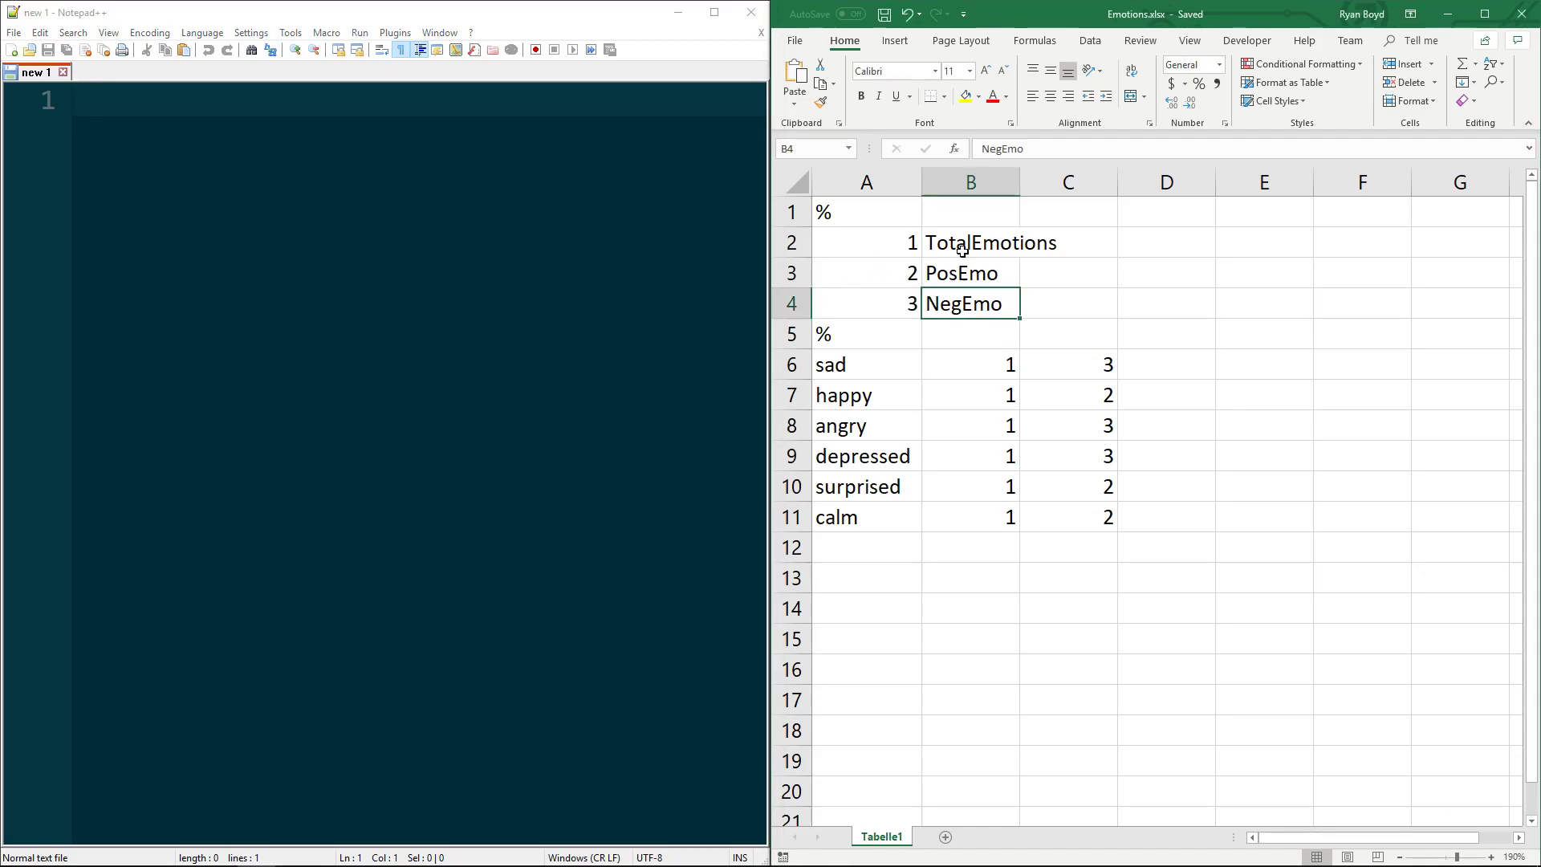
pyautogui.click(908, 273)
pyautogui.click(940, 336)
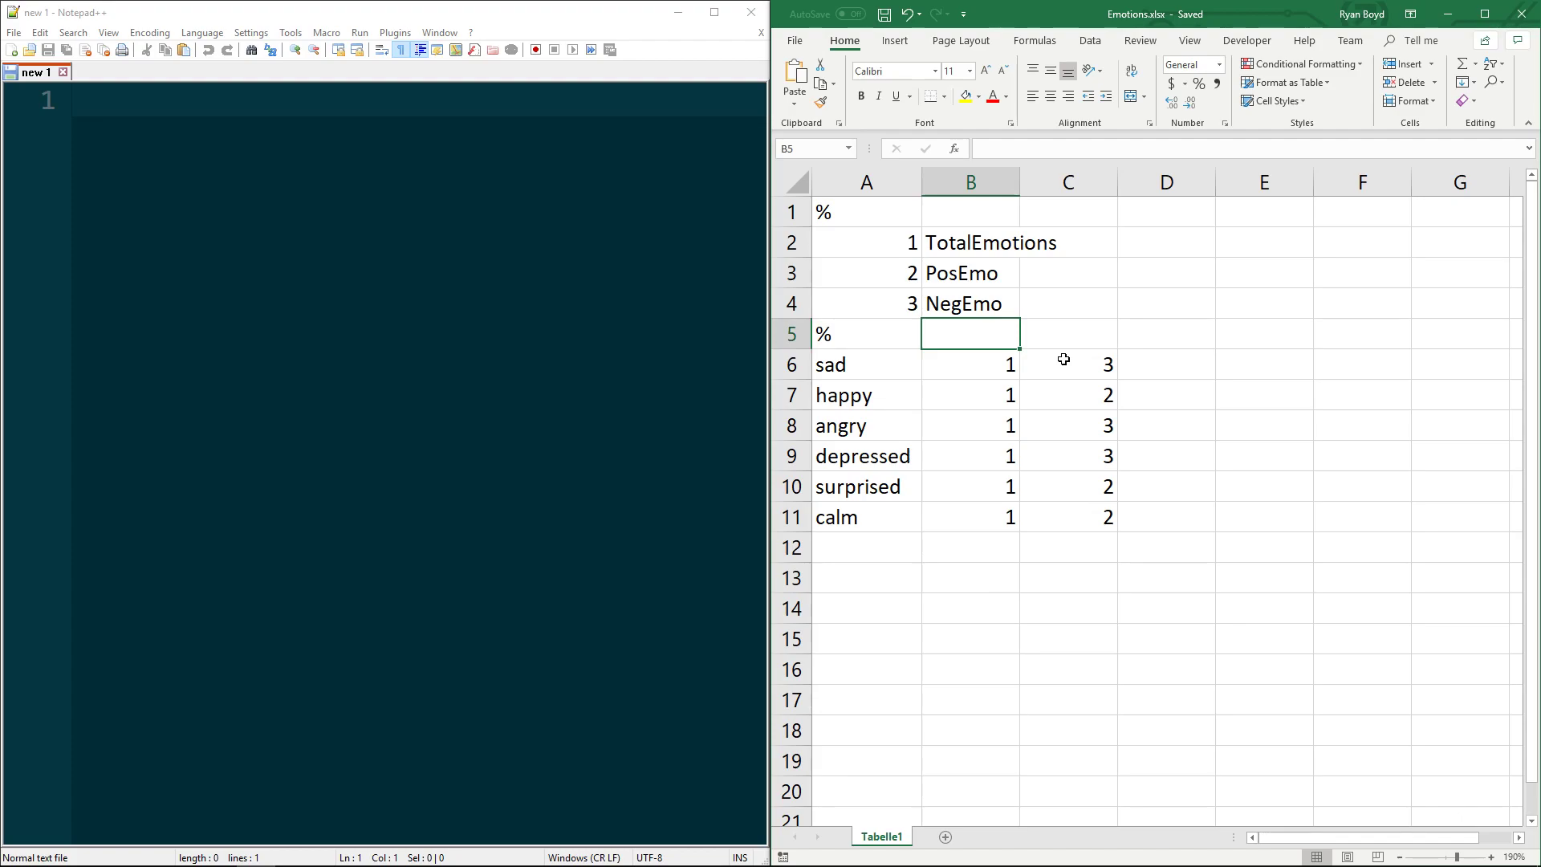
# Copy the %/TotalEmotions/PosEmo/NegEmo header block from Excel A1:B5 into Notepad++ and inspect its tabs.
pyautogui.moveTo(835, 209); pyautogui.dragTo(945, 334)
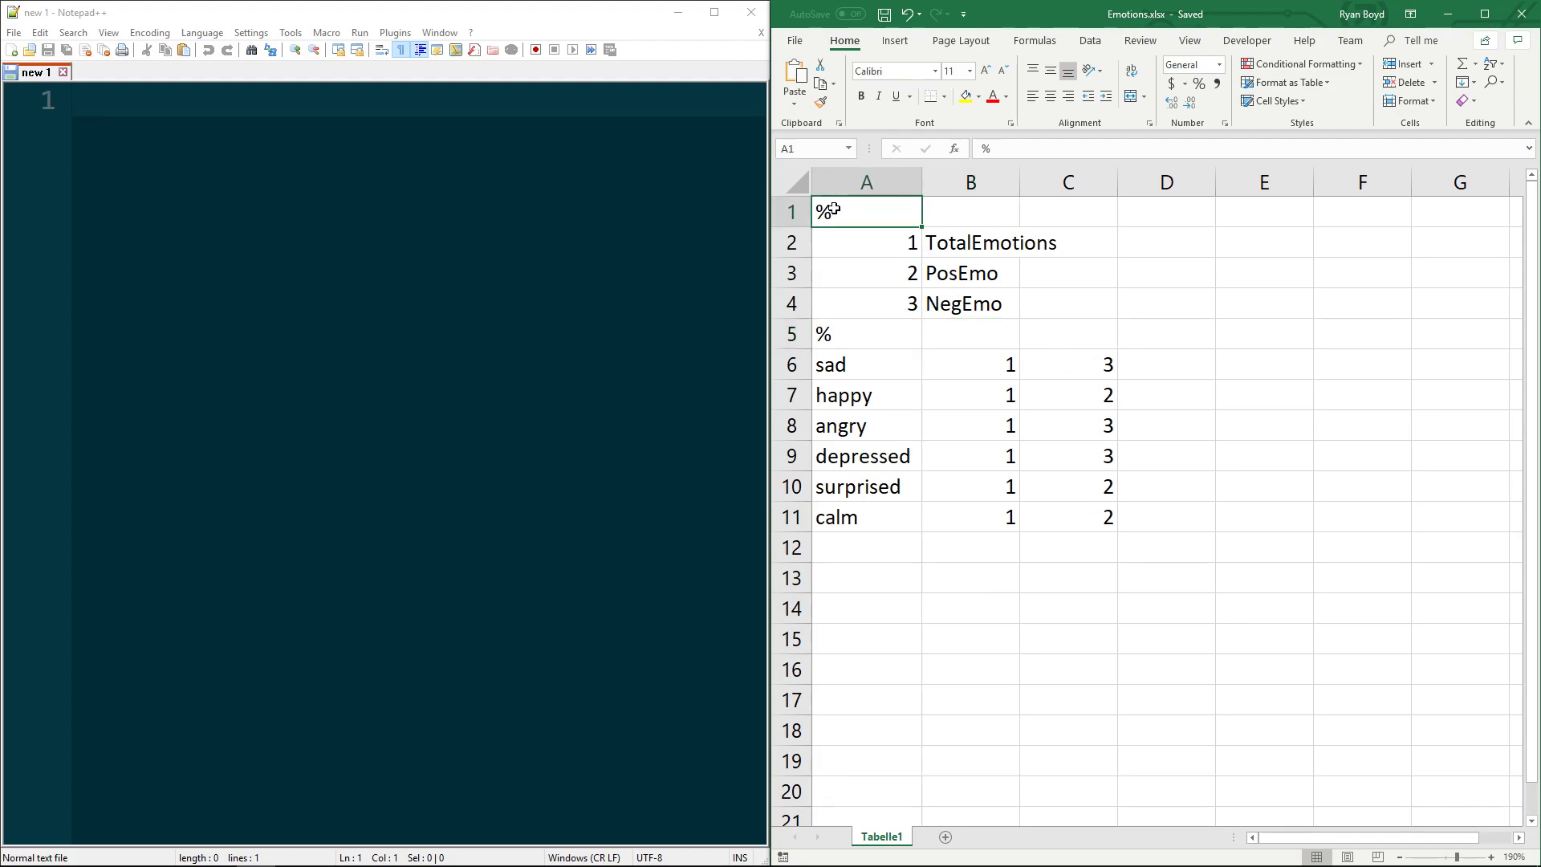
pyautogui.hotkey('ctrl', 'c')
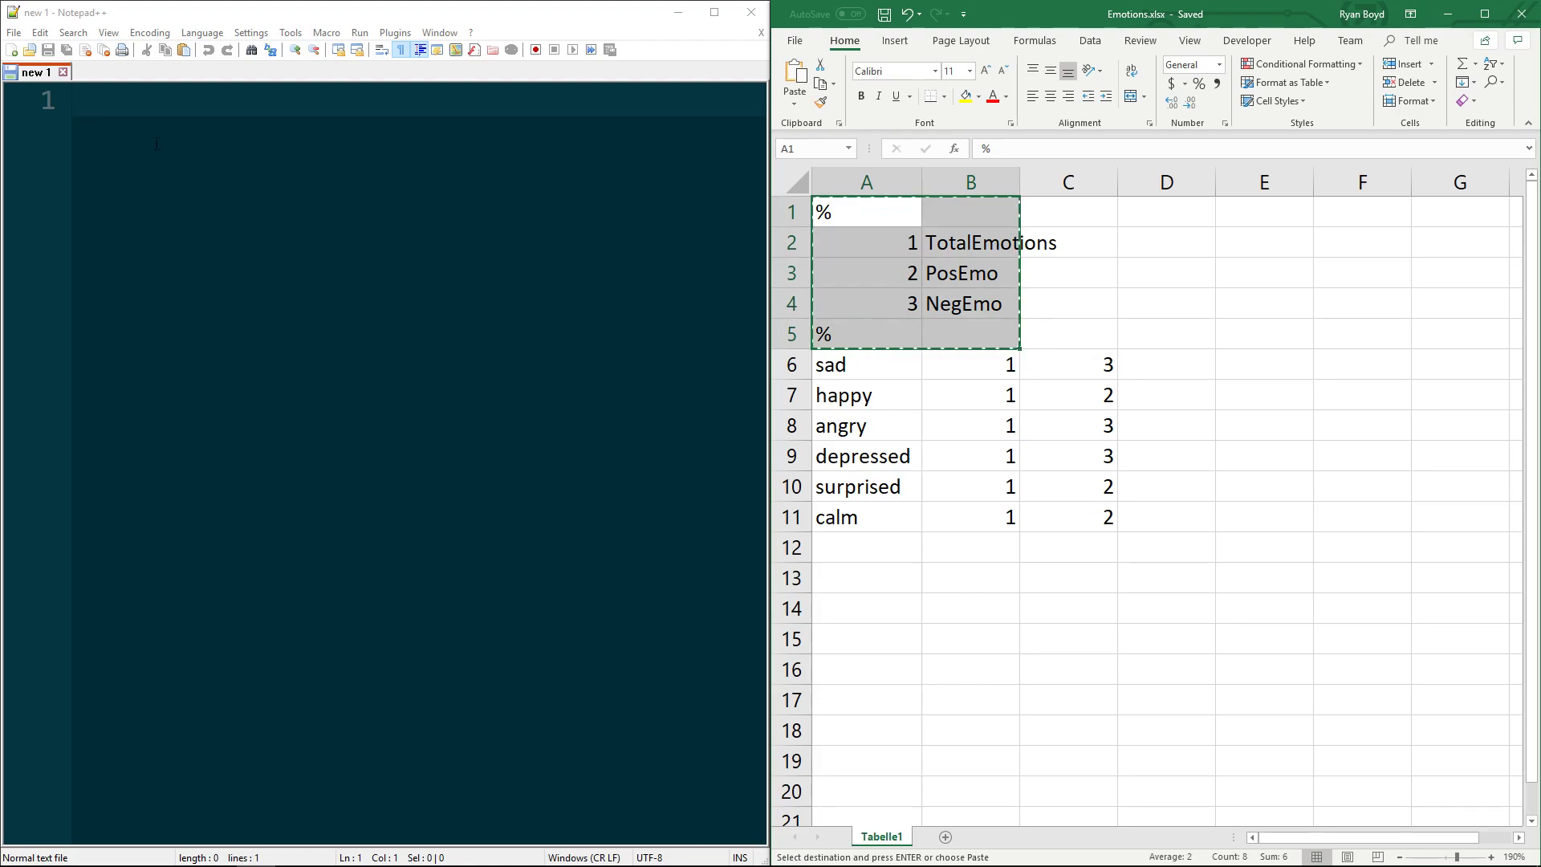
pyautogui.click(158, 126)
pyautogui.hotkey('ctrl', 'v')
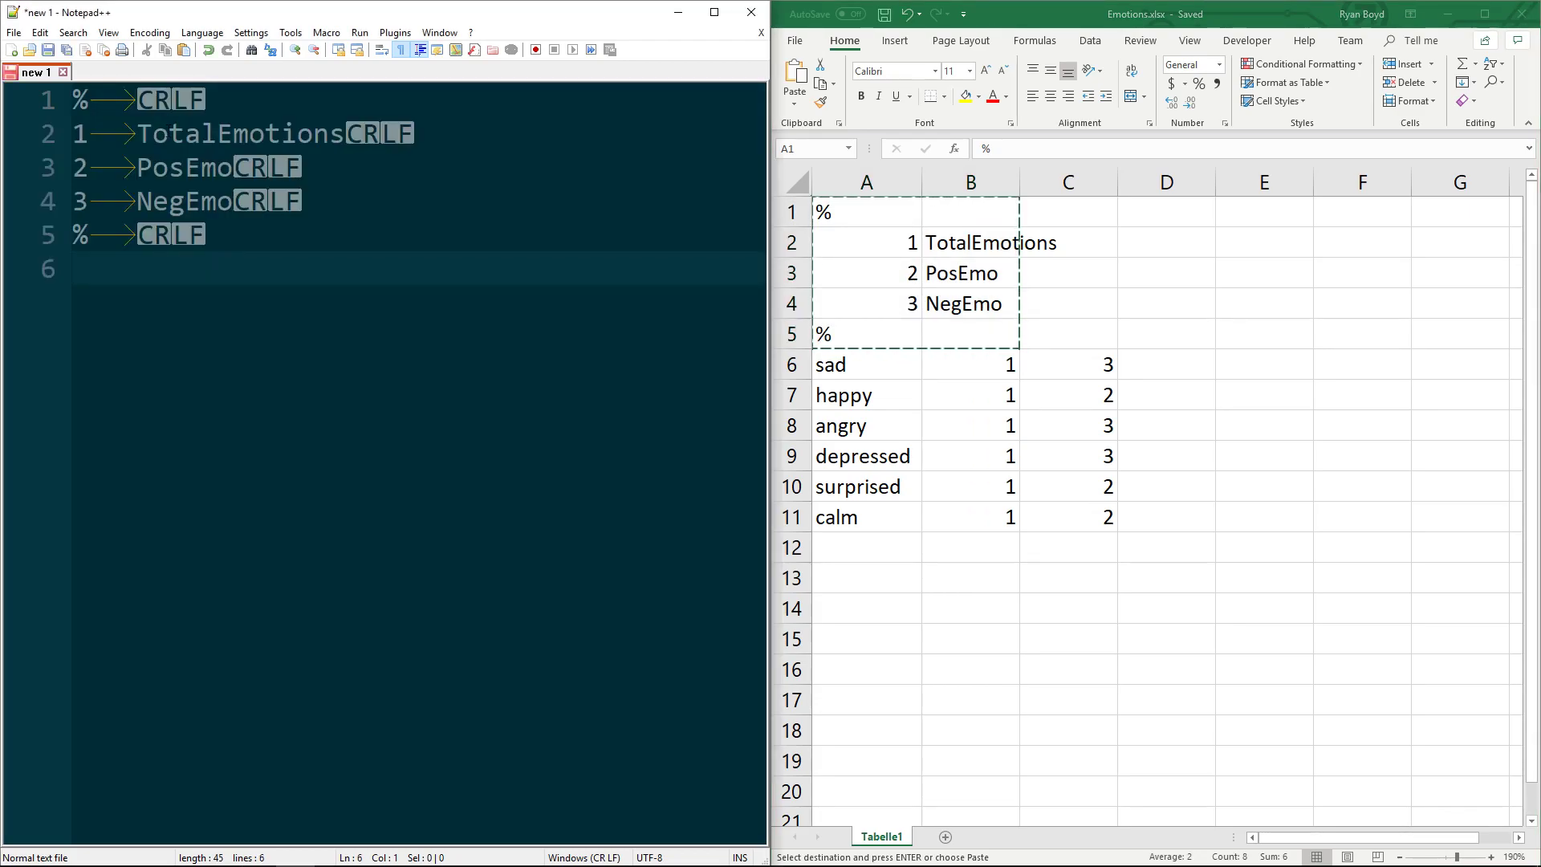
pyautogui.click(142, 97)
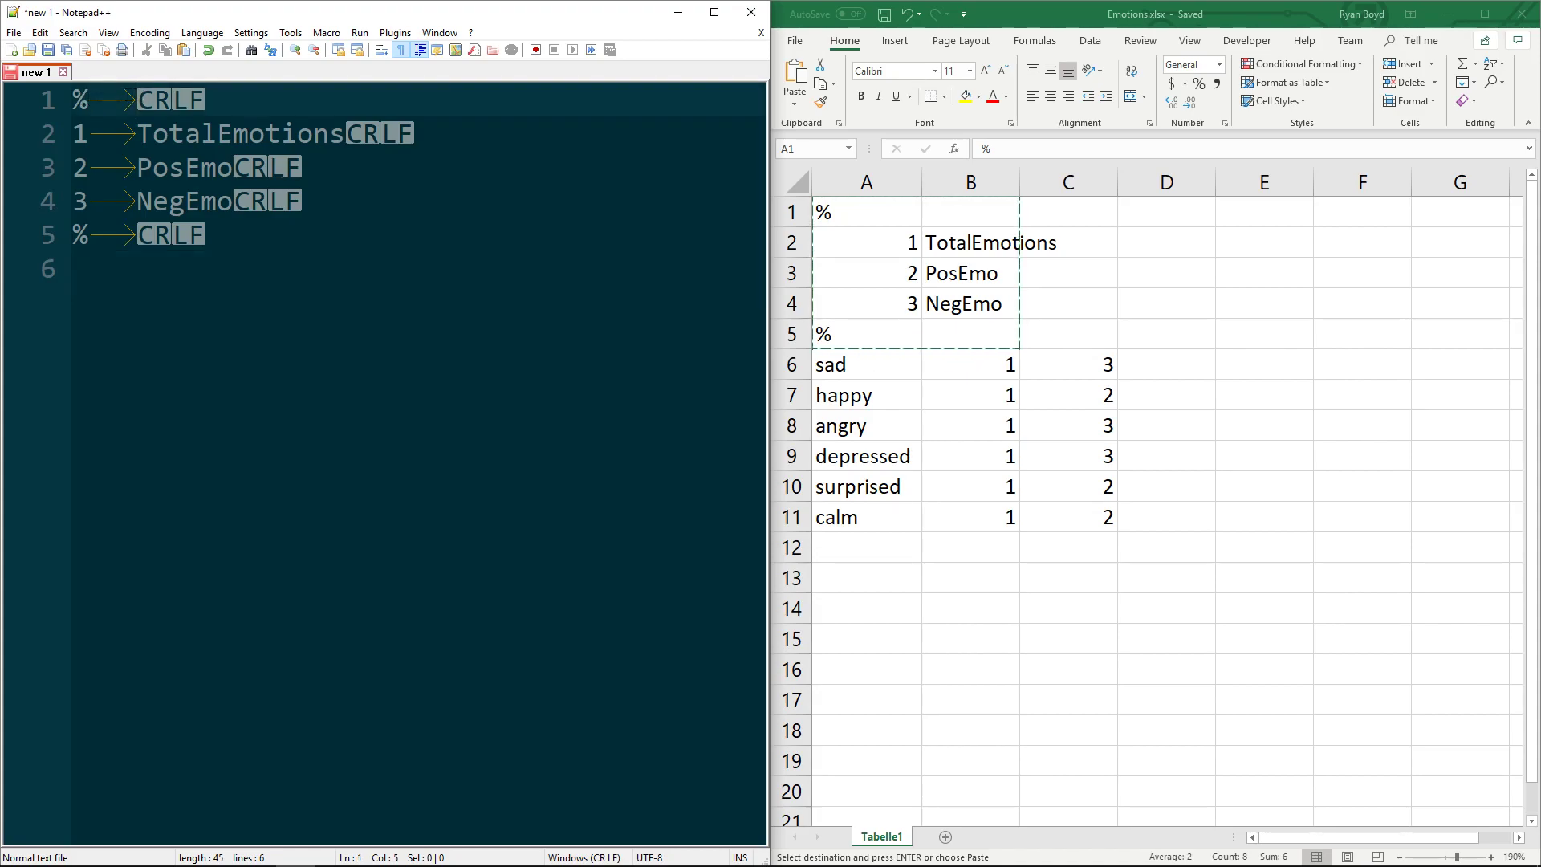
pyautogui.moveTo(138, 100)
pyautogui.mouseDown()
pyautogui.moveTo(87, 99)
pyautogui.moveTo(89, 133)
pyautogui.moveTo(138, 167)
pyautogui.moveTo(88, 201)
pyautogui.mouseUp()
pyautogui.click(111, 135)
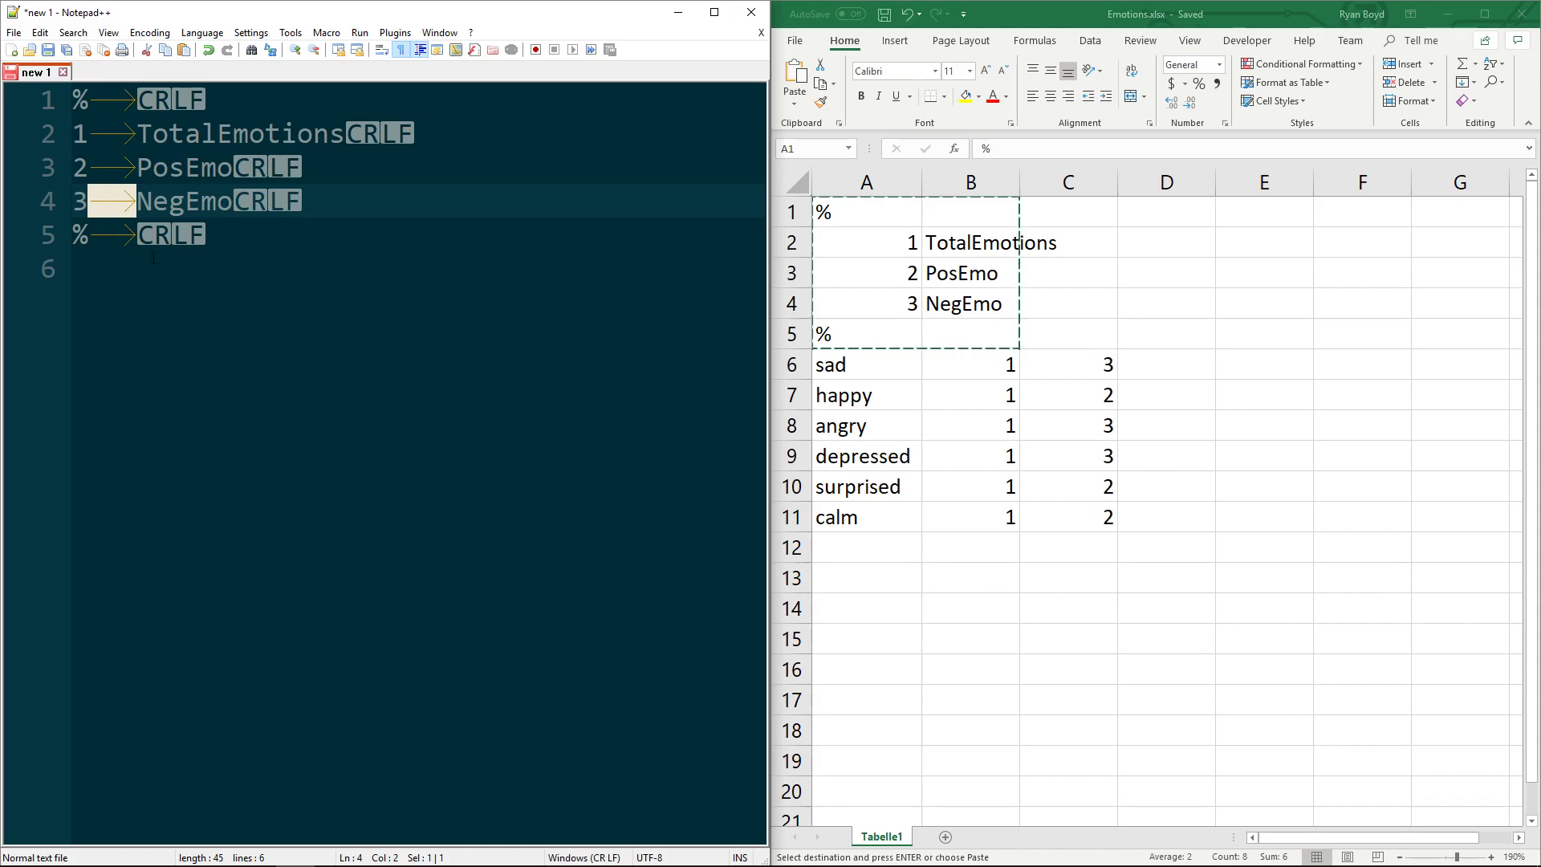
# Delete the trailing tabs after % on the first and last header lines.
pyautogui.press('Right')
pyautogui.press('Up')
pyautogui.press('Up')
pyautogui.press('Up')
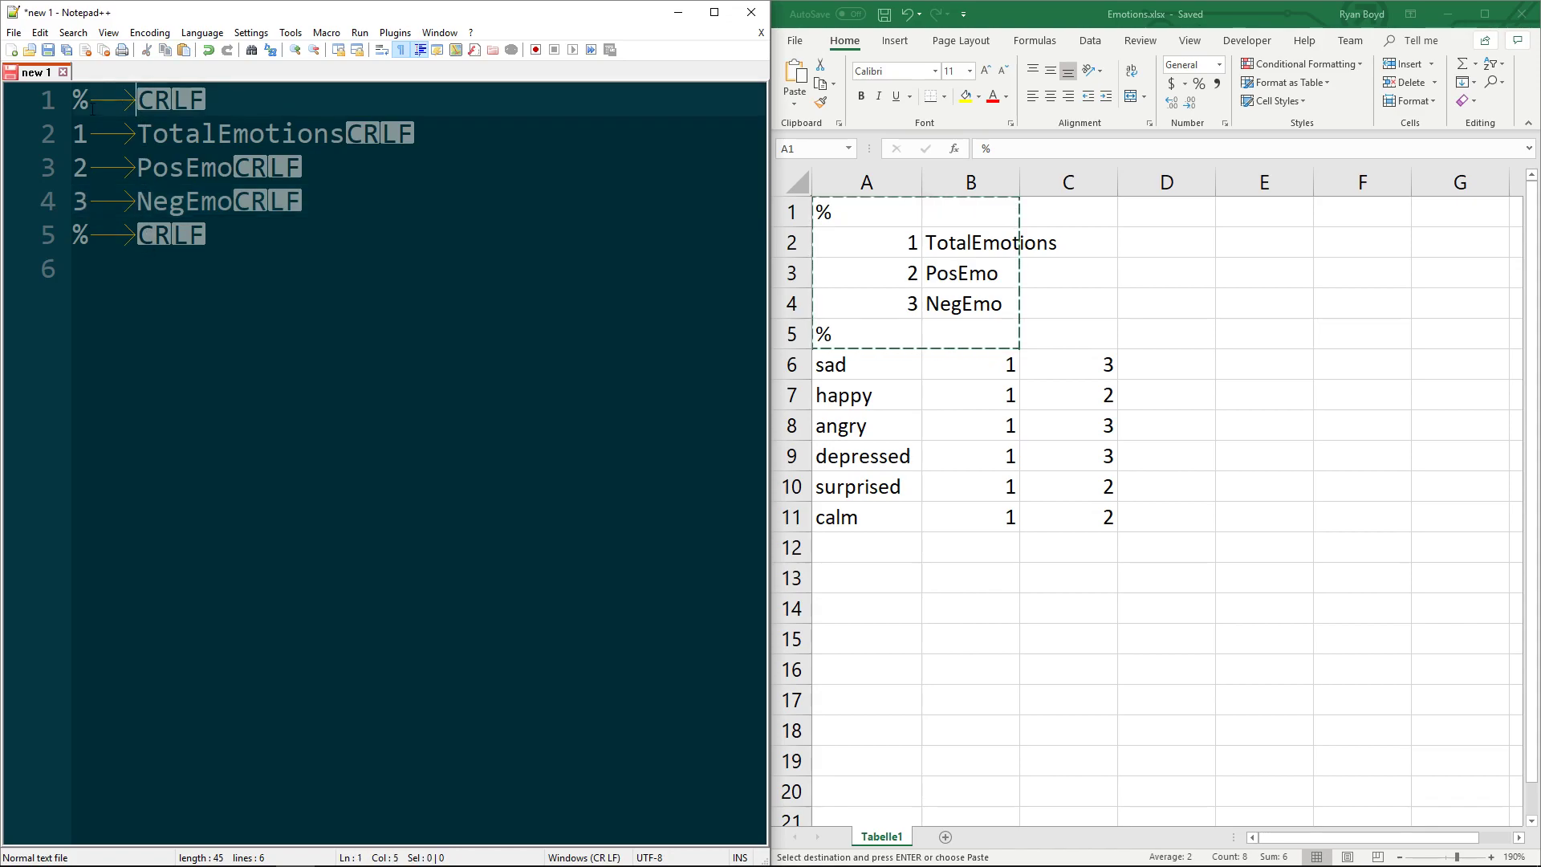
pyautogui.press('BackSpace')
pyautogui.click(138, 235)
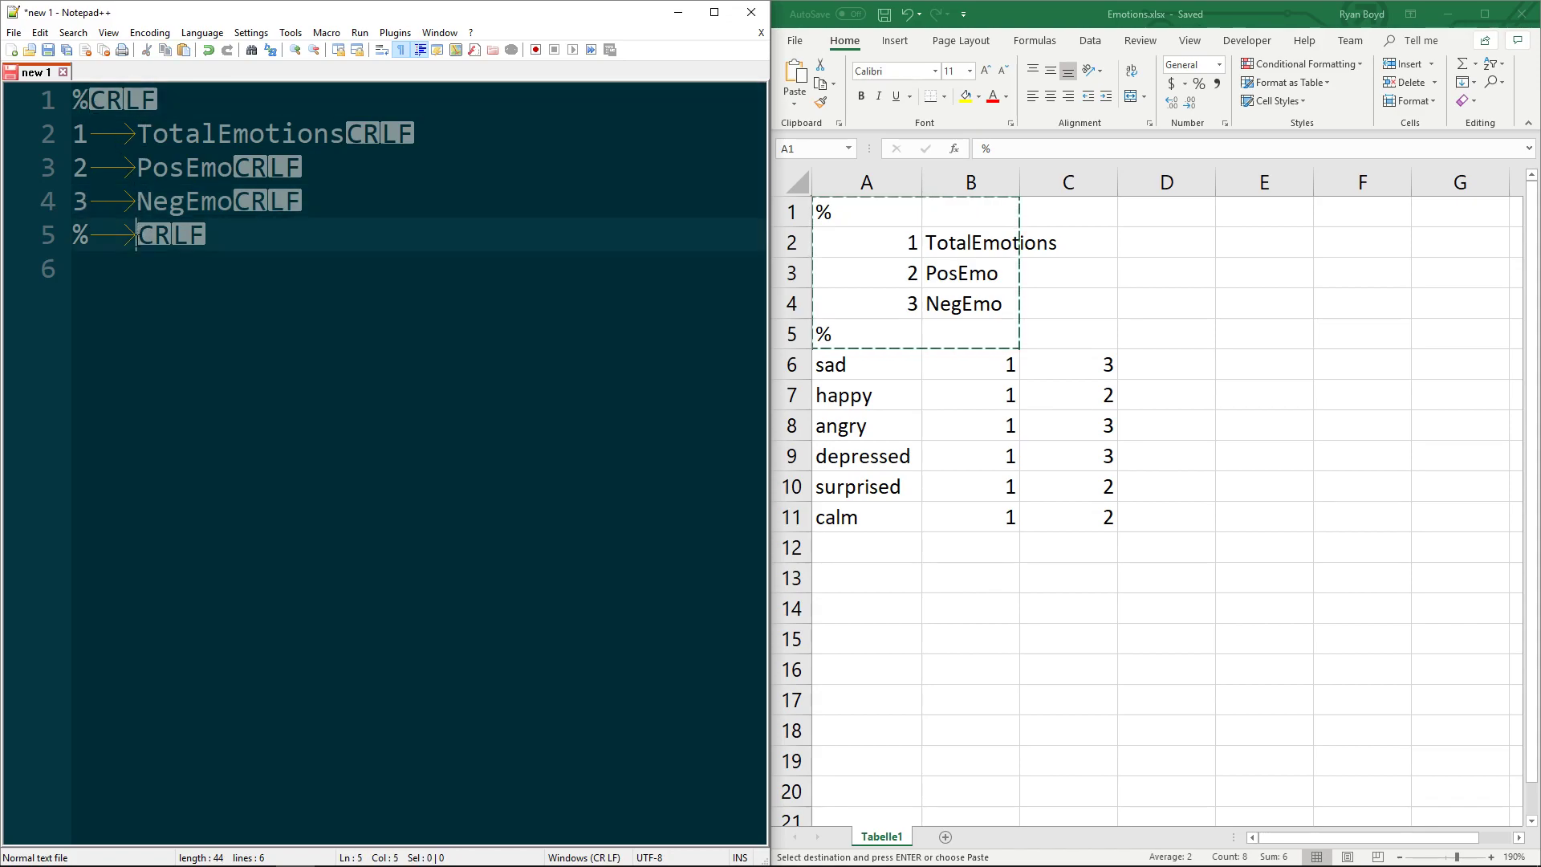
pyautogui.press('BackSpace')
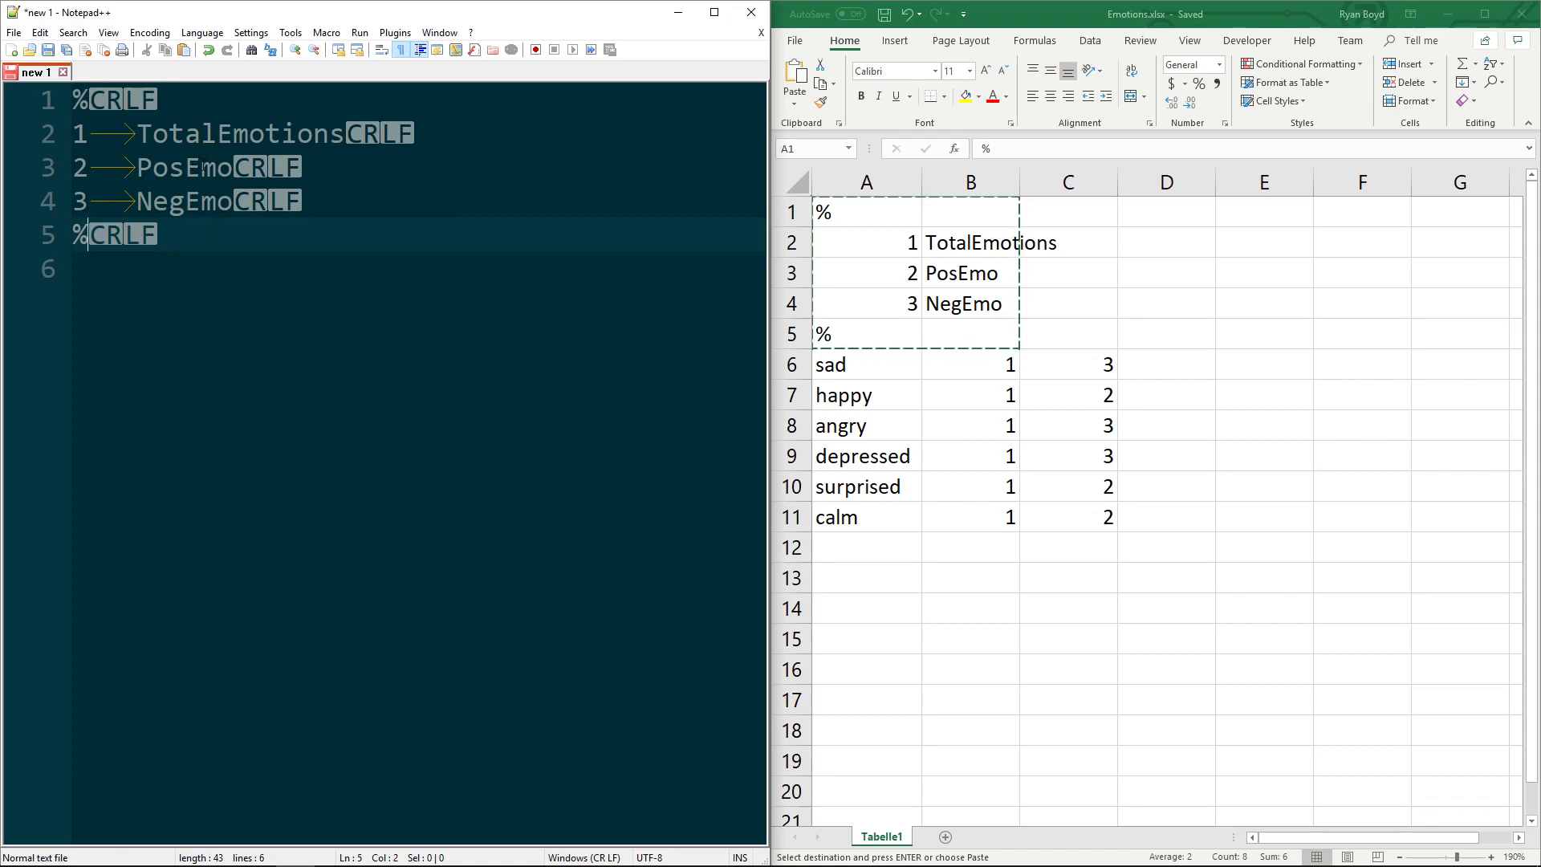
pyautogui.click(142, 99)
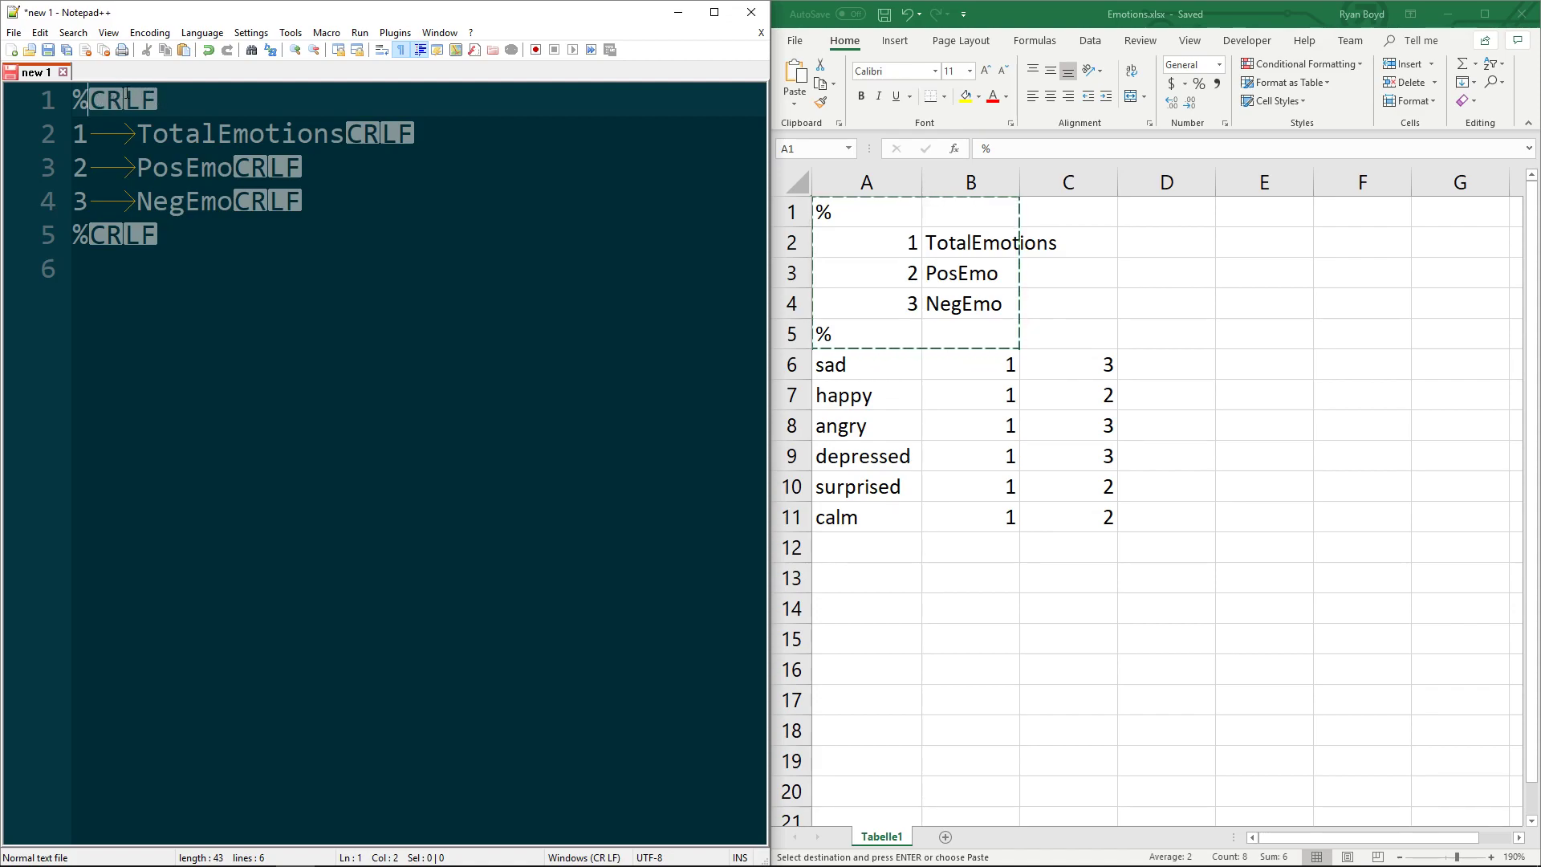
pyautogui.click(136, 238)
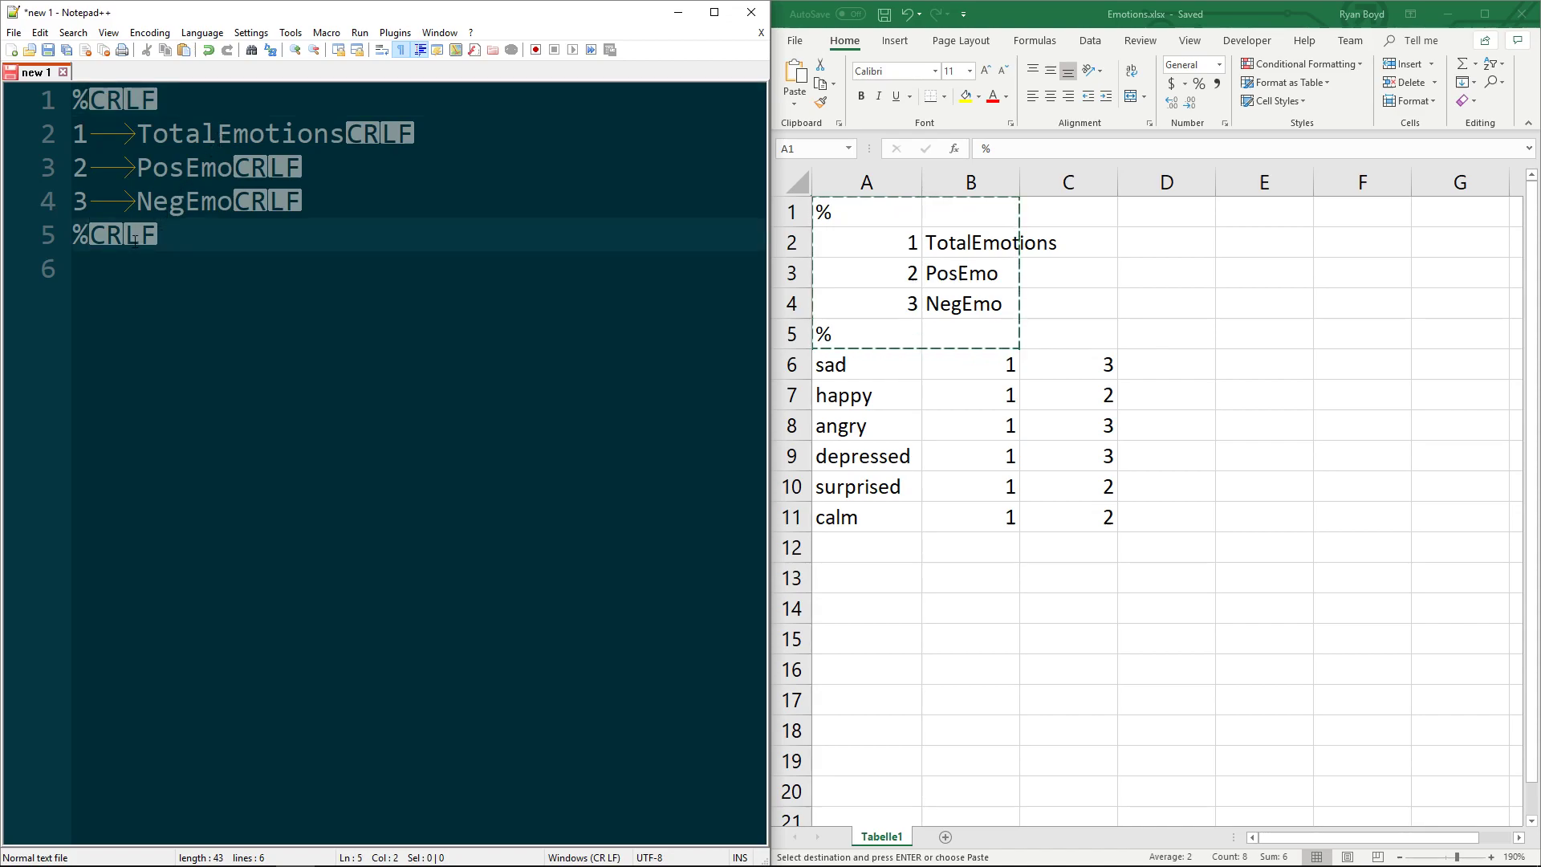
# Review the three category lines and trim stray whitespace after PosEmo.
pyautogui.moveTo(74, 133); pyautogui.dragTo(275, 202)
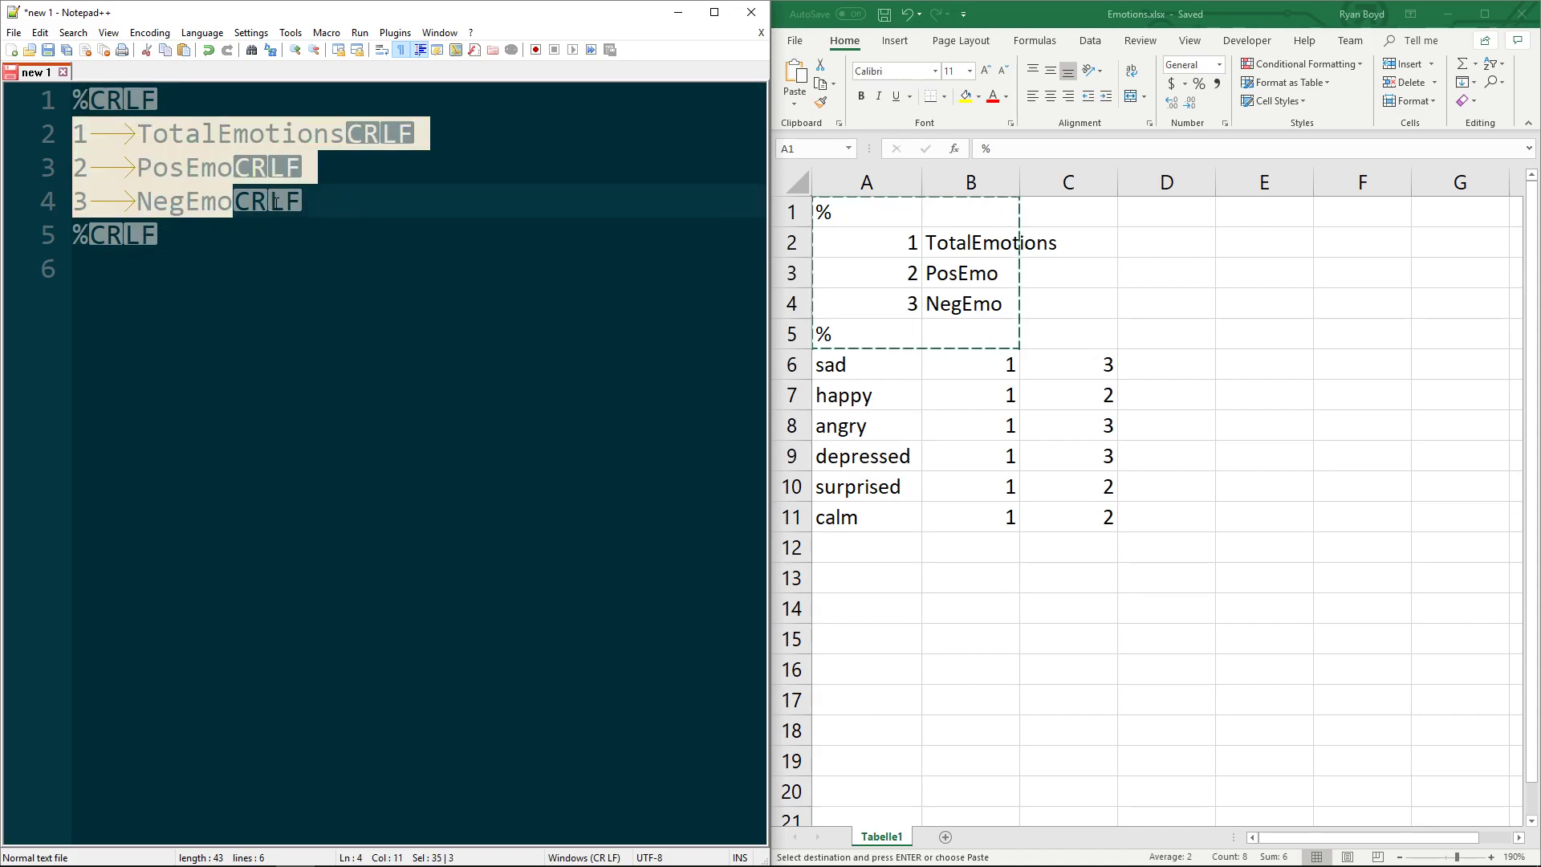
pyautogui.click(357, 136)
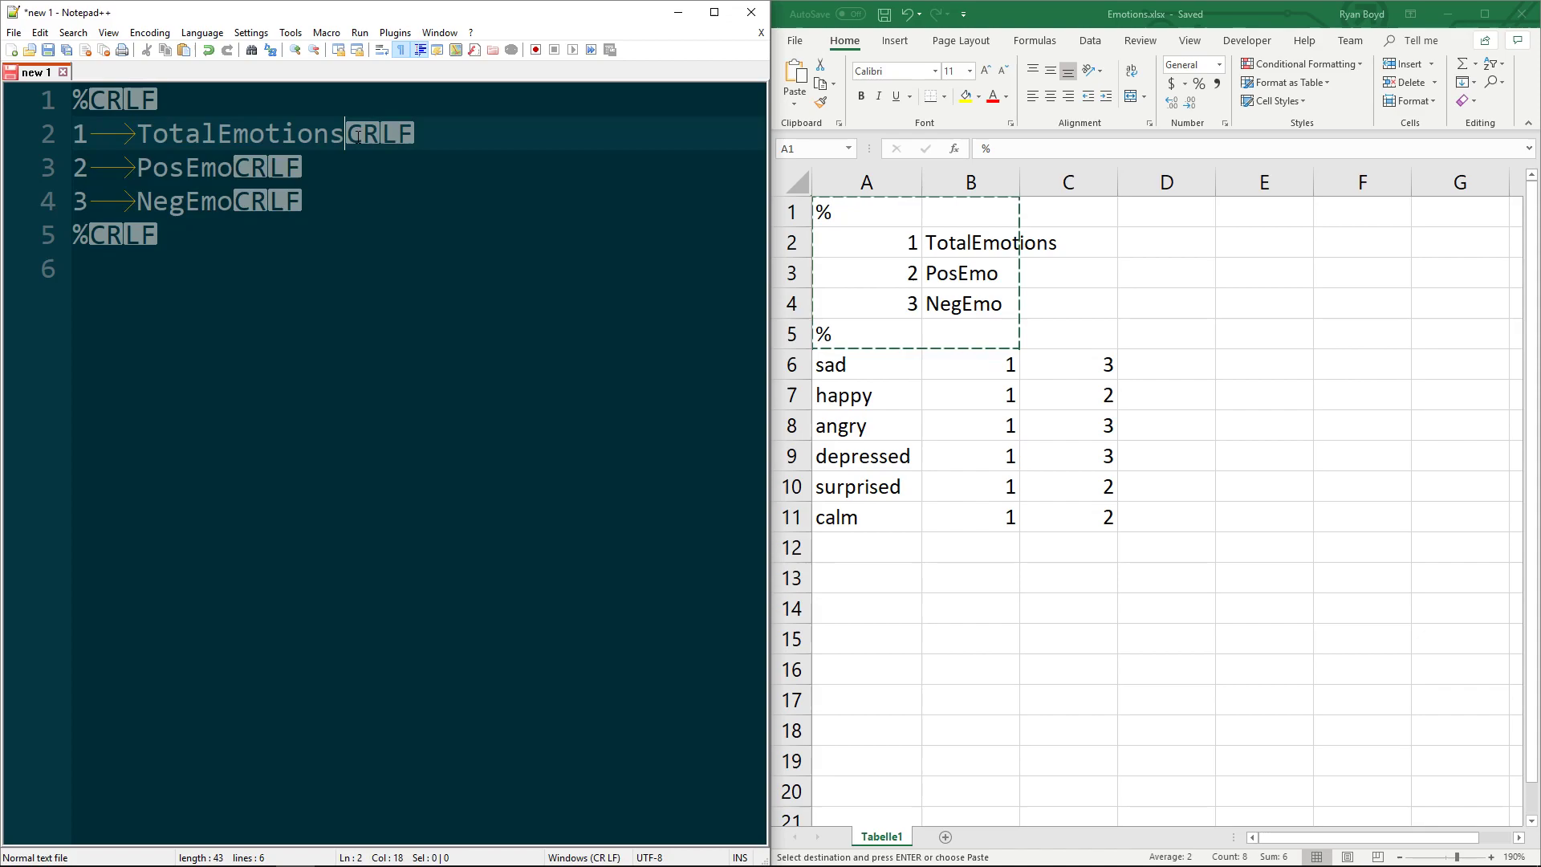
pyautogui.click(245, 165)
pyautogui.press('Tab')
pyautogui.press('Tab')
pyautogui.press('Tab')
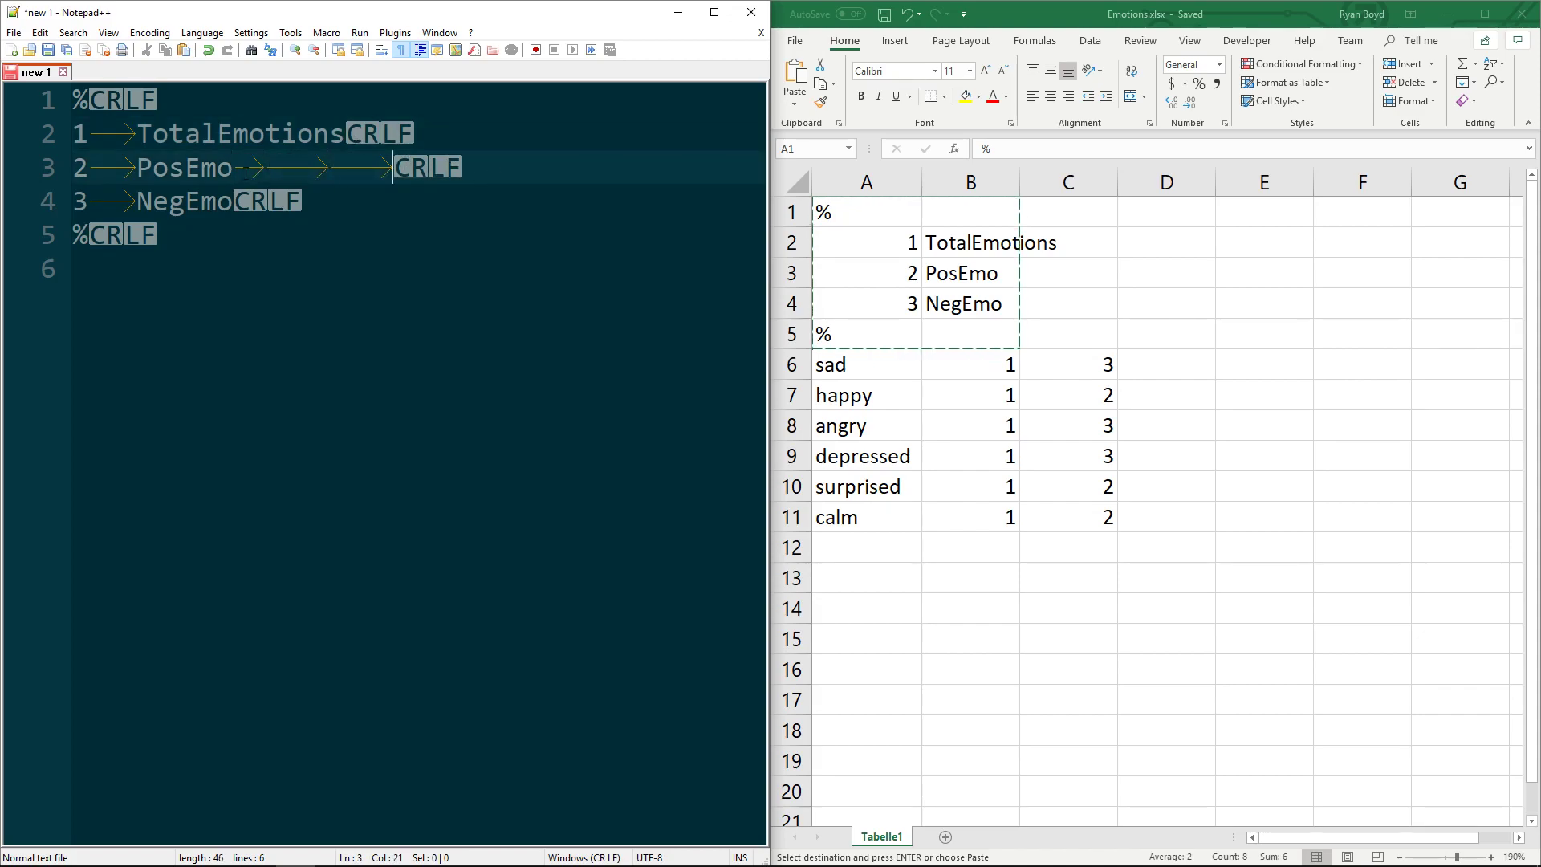
pyautogui.press('BackSpace')
pyautogui.press('BackSpace')
pyautogui.press('BackSpace')
pyautogui.press('BackSpace')
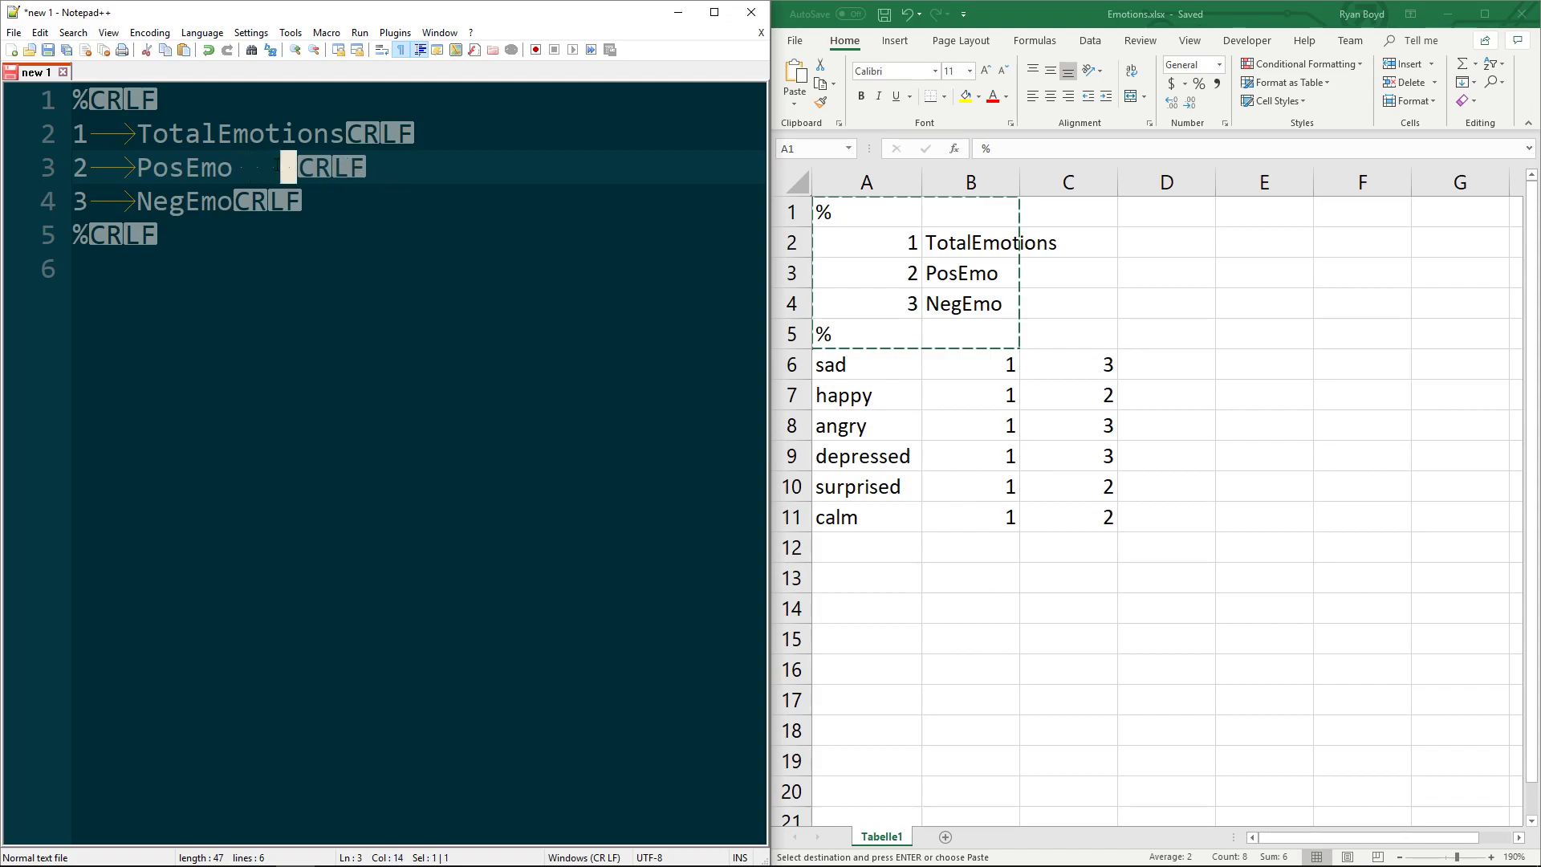
pyautogui.press('BackSpace')
pyautogui.press('BackSpace')
pyautogui.press('BackSpace')
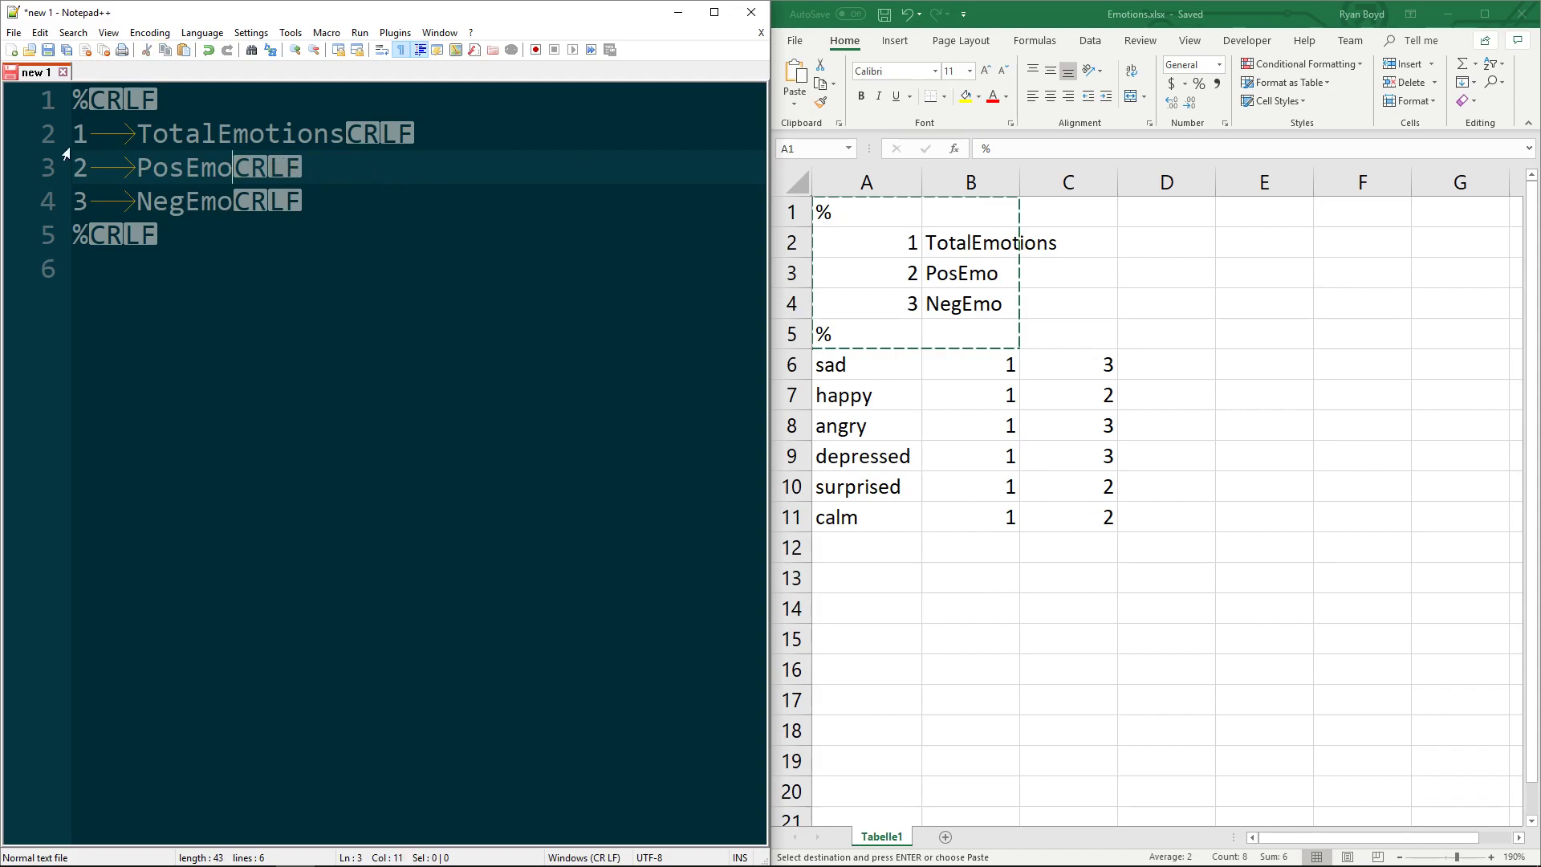
pyautogui.doubleClick(80, 133)
# Copy the word rows sad through calm from Excel A6:C11 into line 6 of the dictionary.
pyautogui.doubleClick(118, 134)
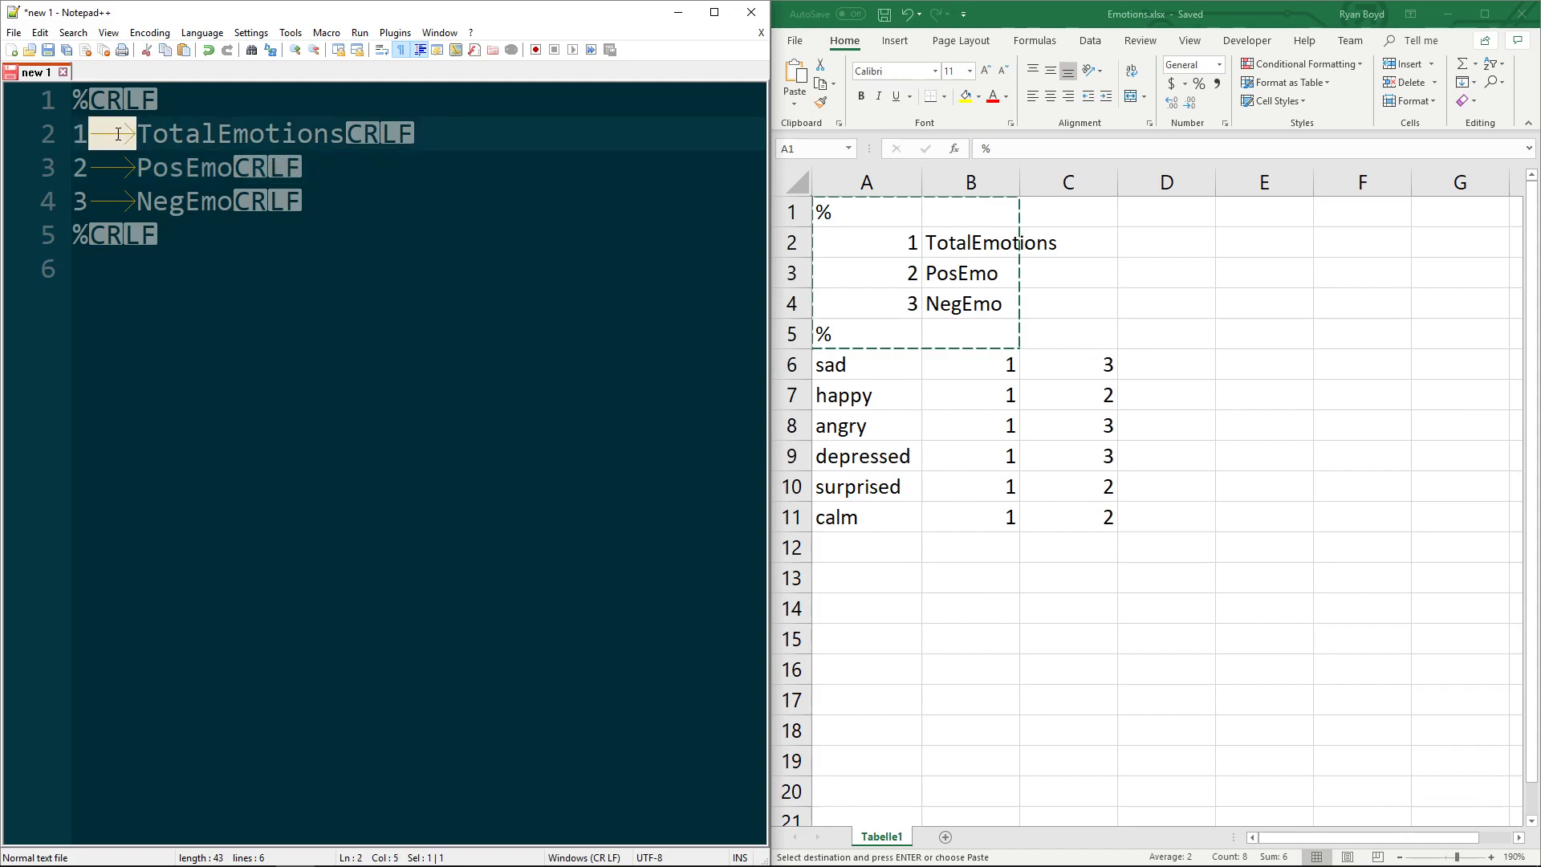
pyautogui.moveTo(139, 134); pyautogui.dragTo(344, 133)
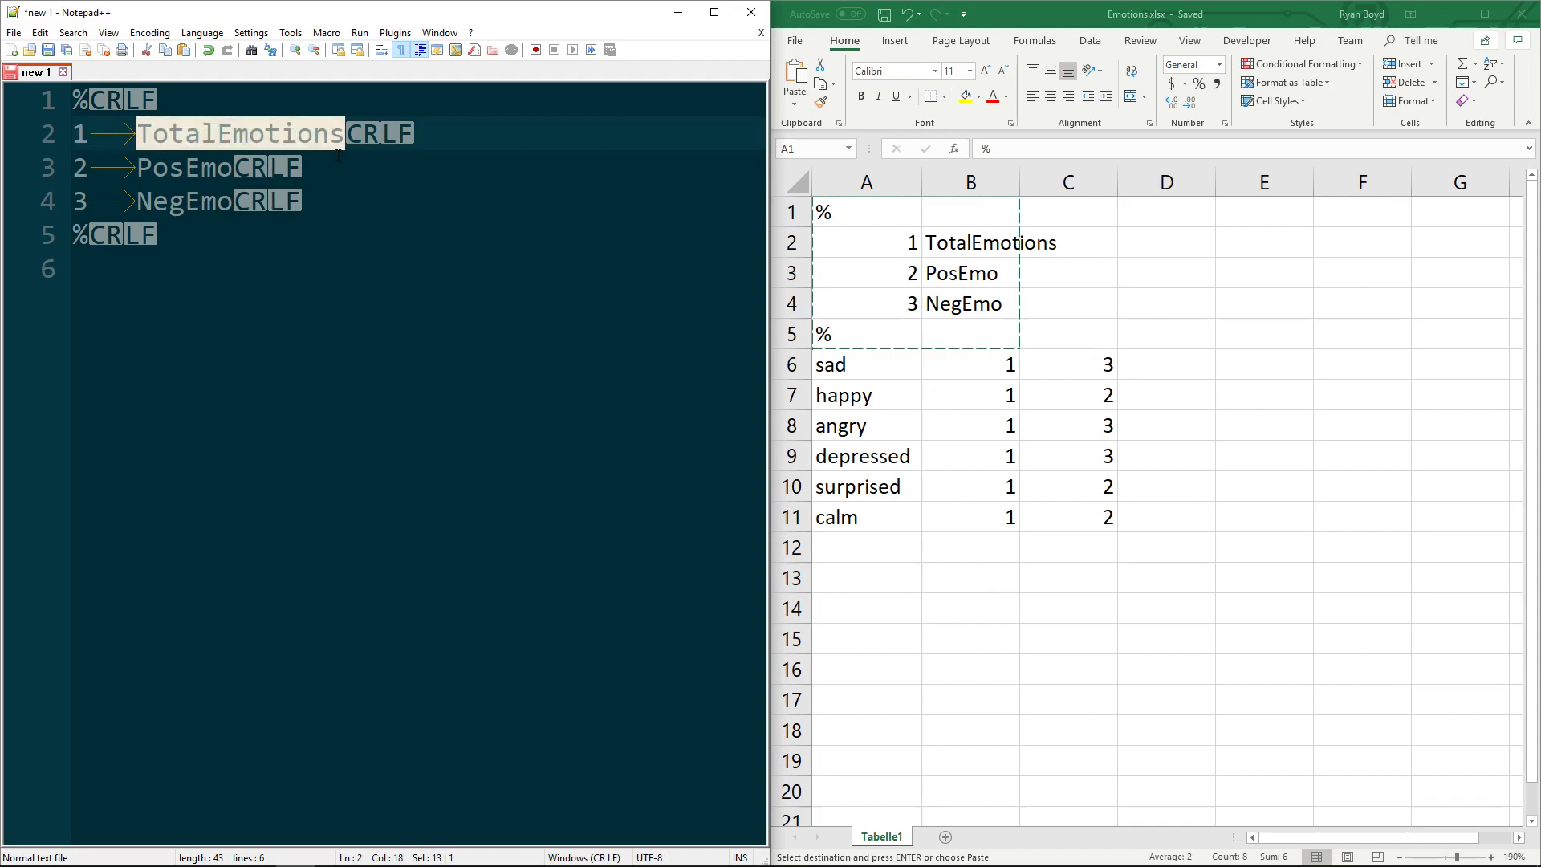
pyautogui.hotkey('alt', 'Tab')
pyautogui.hotkey('ctrl', 'v')
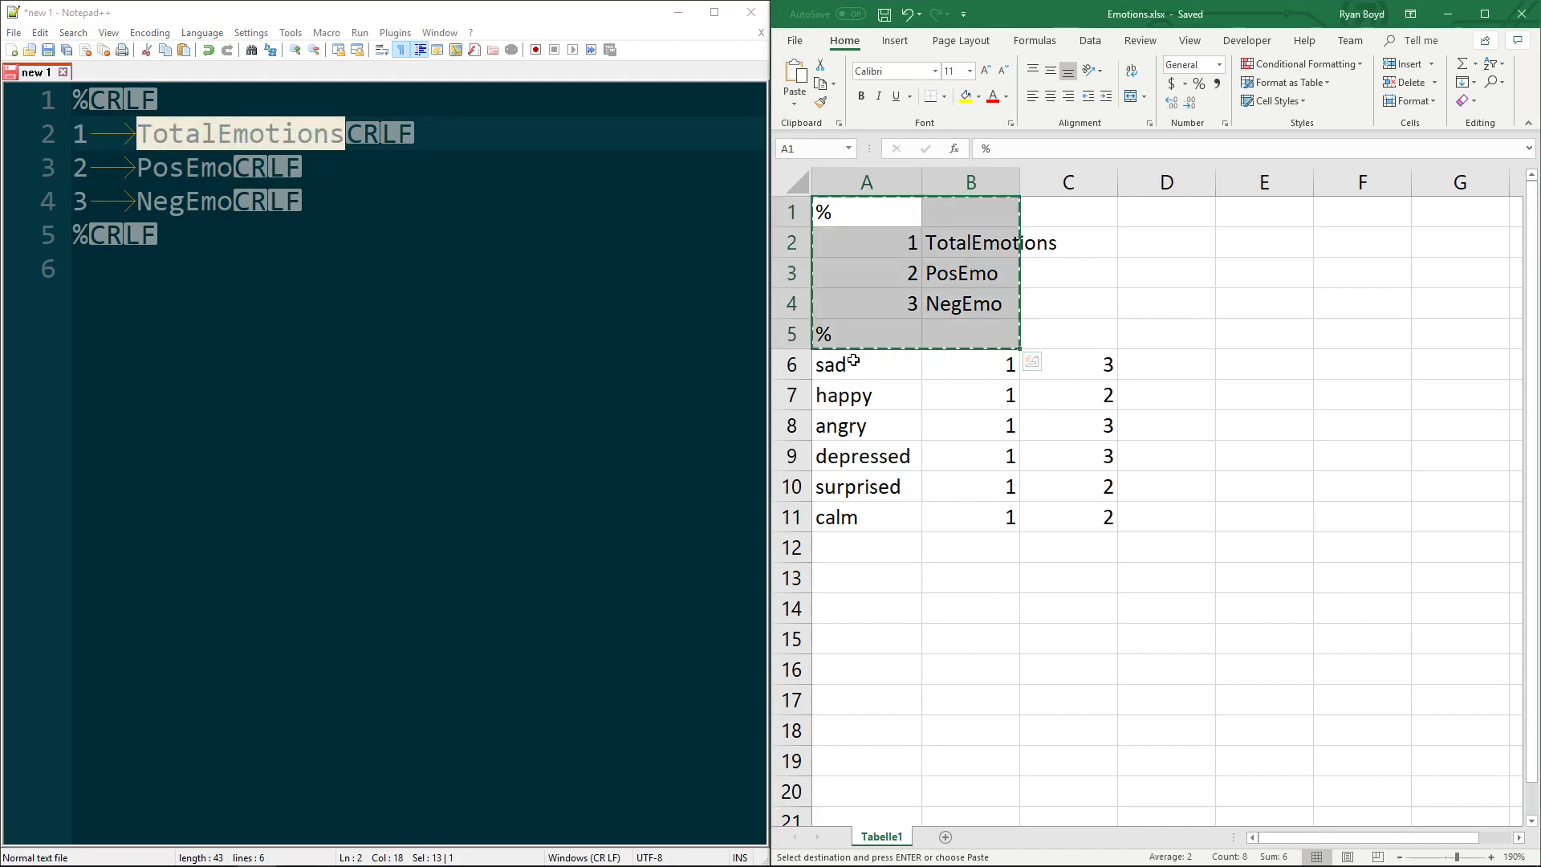
pyautogui.click(854, 362)
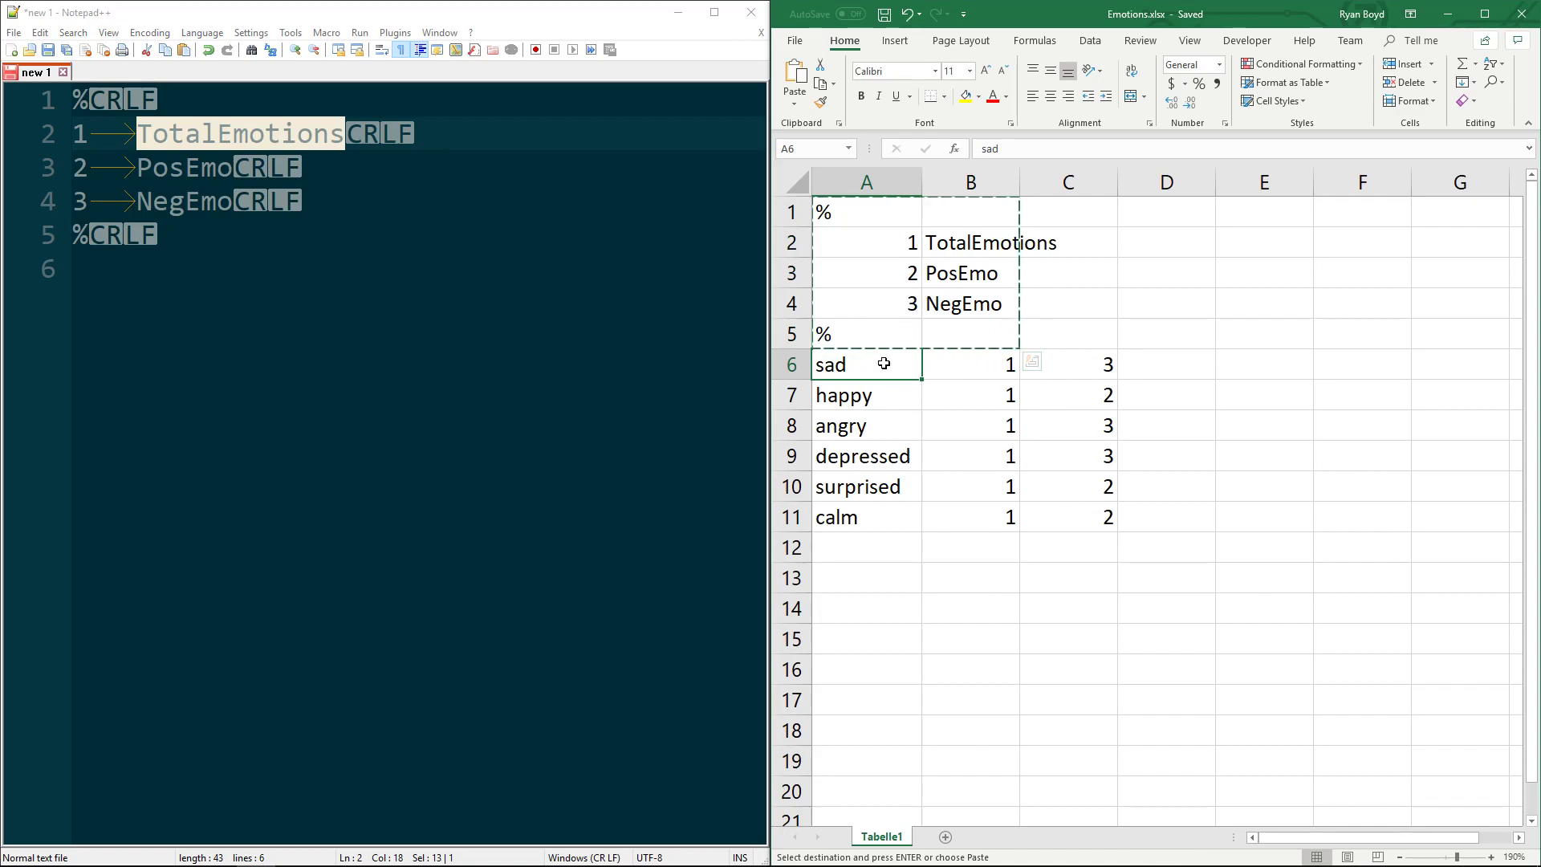
pyautogui.moveTo(884, 364); pyautogui.dragTo(1096, 510)
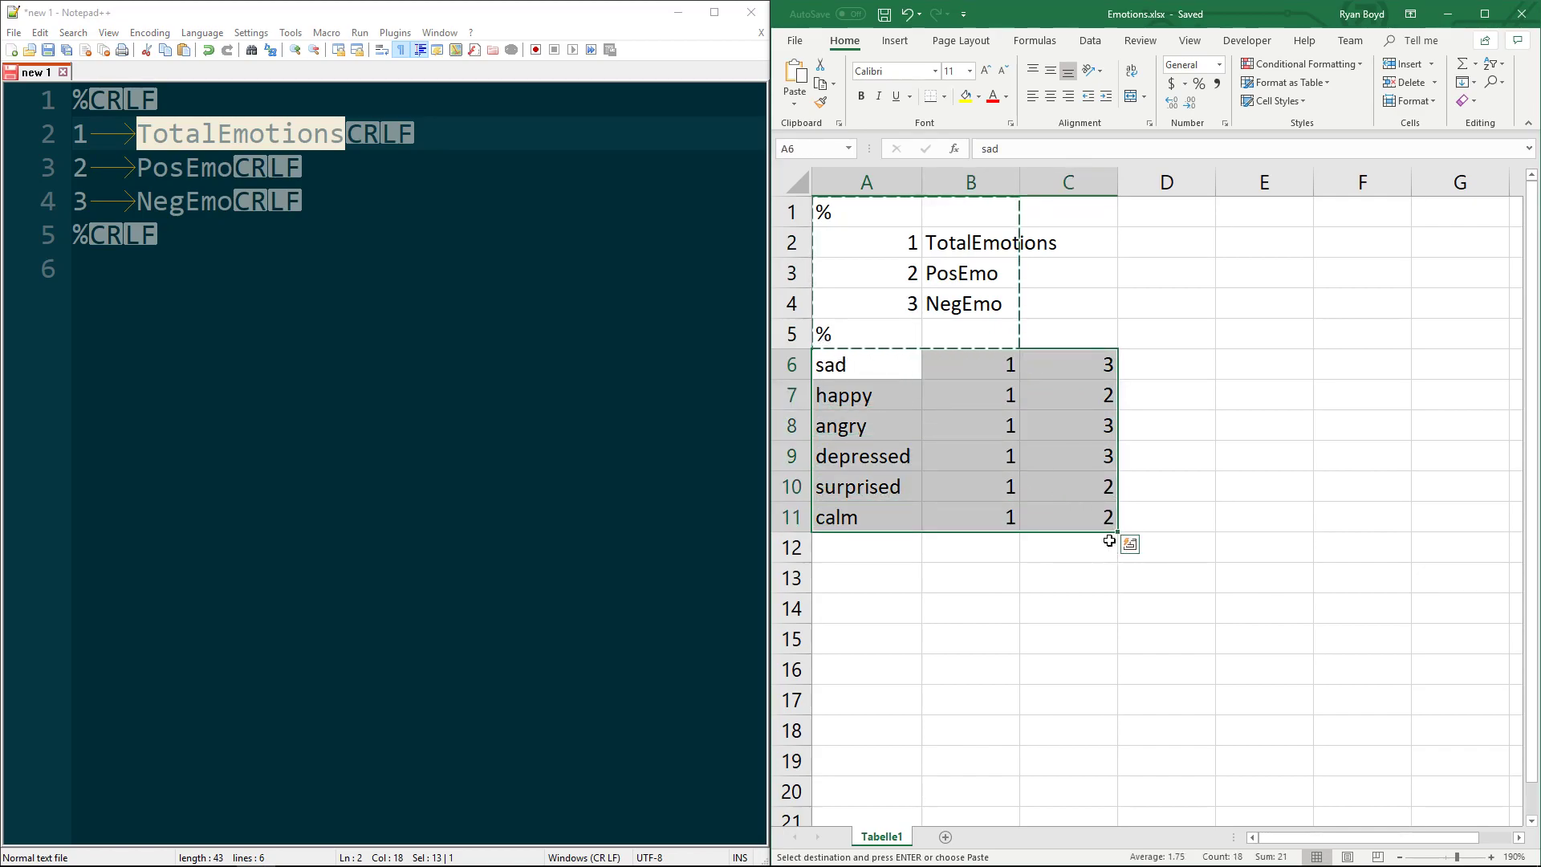
pyautogui.hotkey('ctrl', 'c')
pyautogui.click(162, 284)
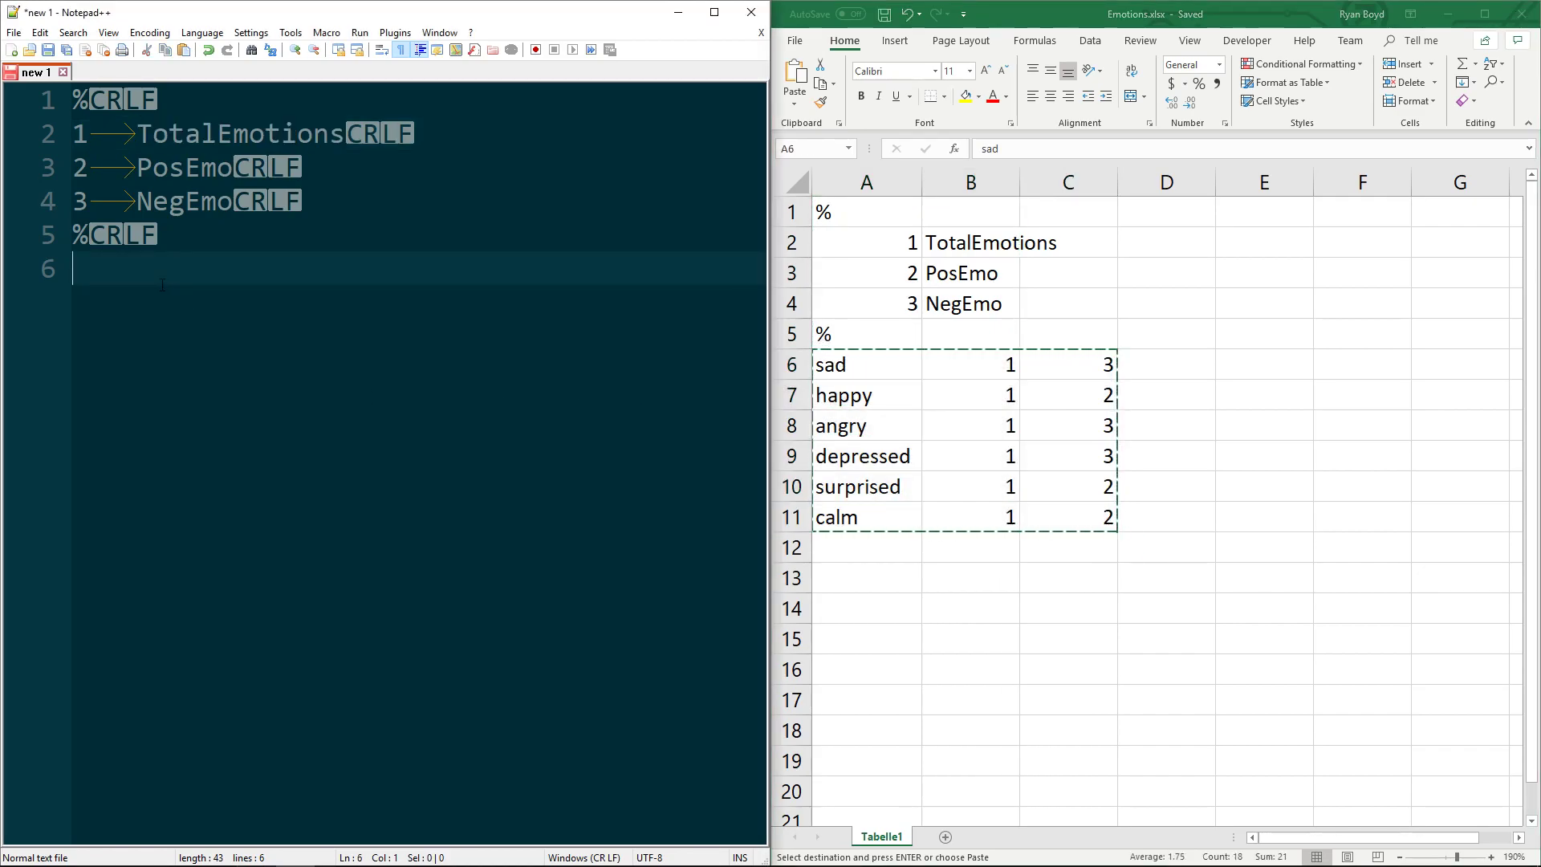
pyautogui.hotkey('ctrl', 'v')
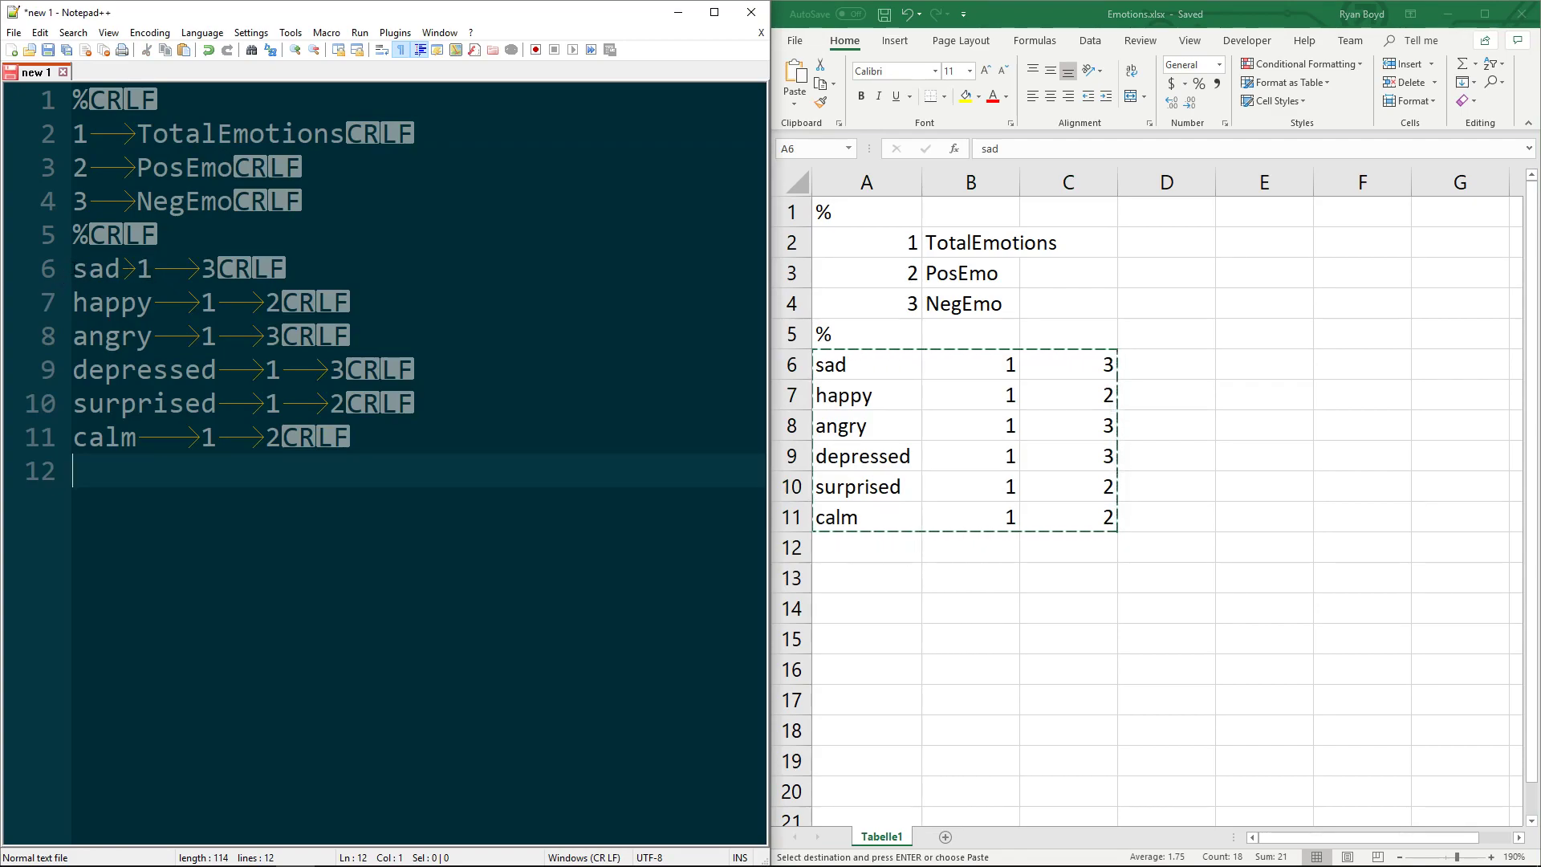
# Remove stray trailing tabs after the sad and happy entries.
pyautogui.press('Up')
pyautogui.press('Up')
pyautogui.press('Up')
pyautogui.press('End')
pyautogui.press('Tab')
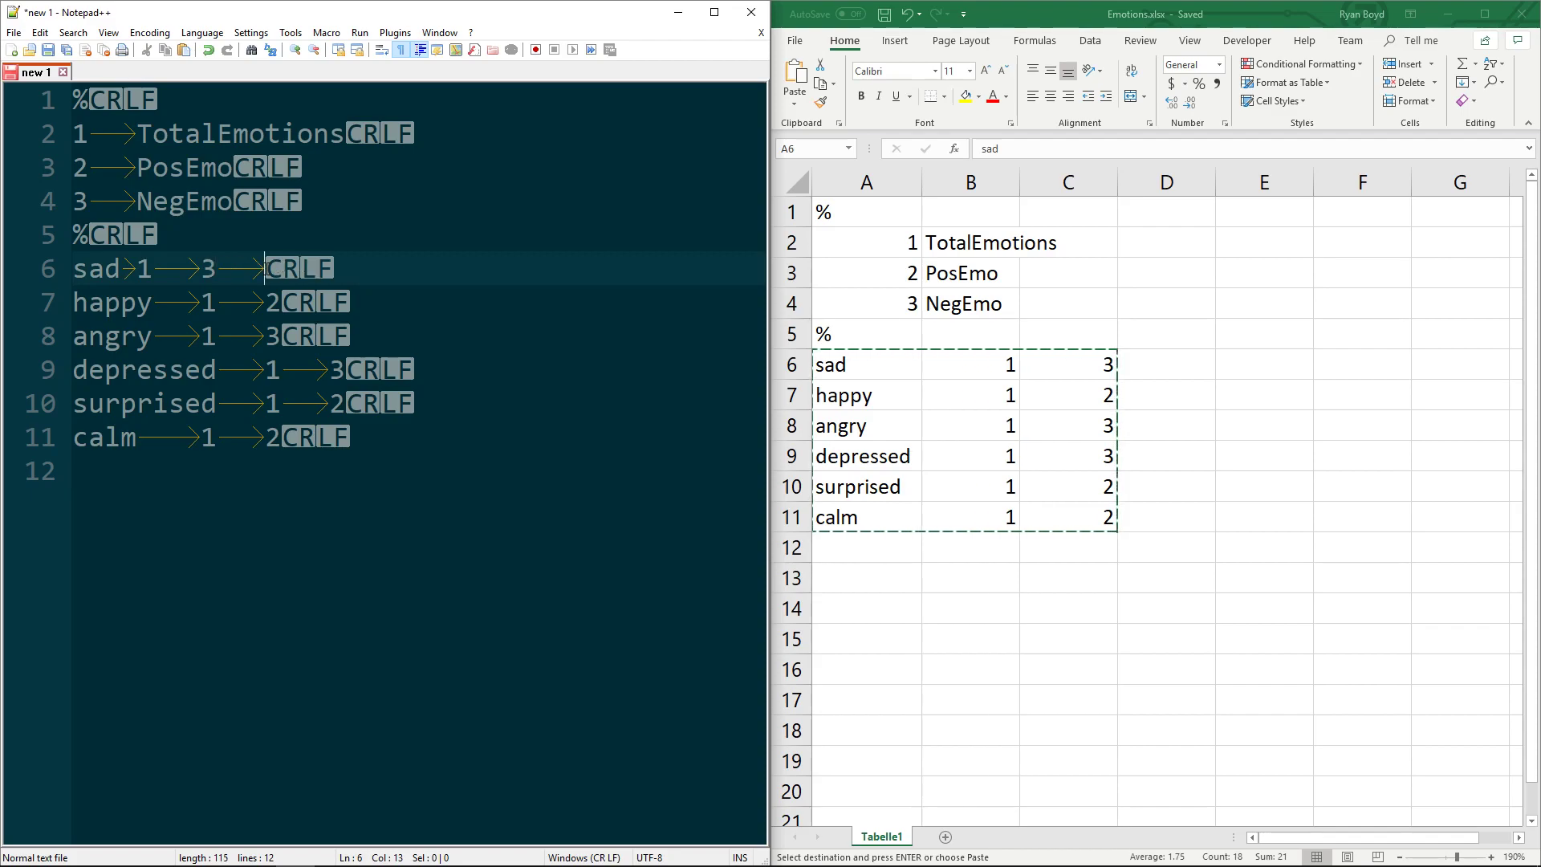
pyautogui.press('Tab')
pyautogui.press('Tab')
pyautogui.press('Tab')
pyautogui.moveTo(460, 268); pyautogui.dragTo(225, 268)
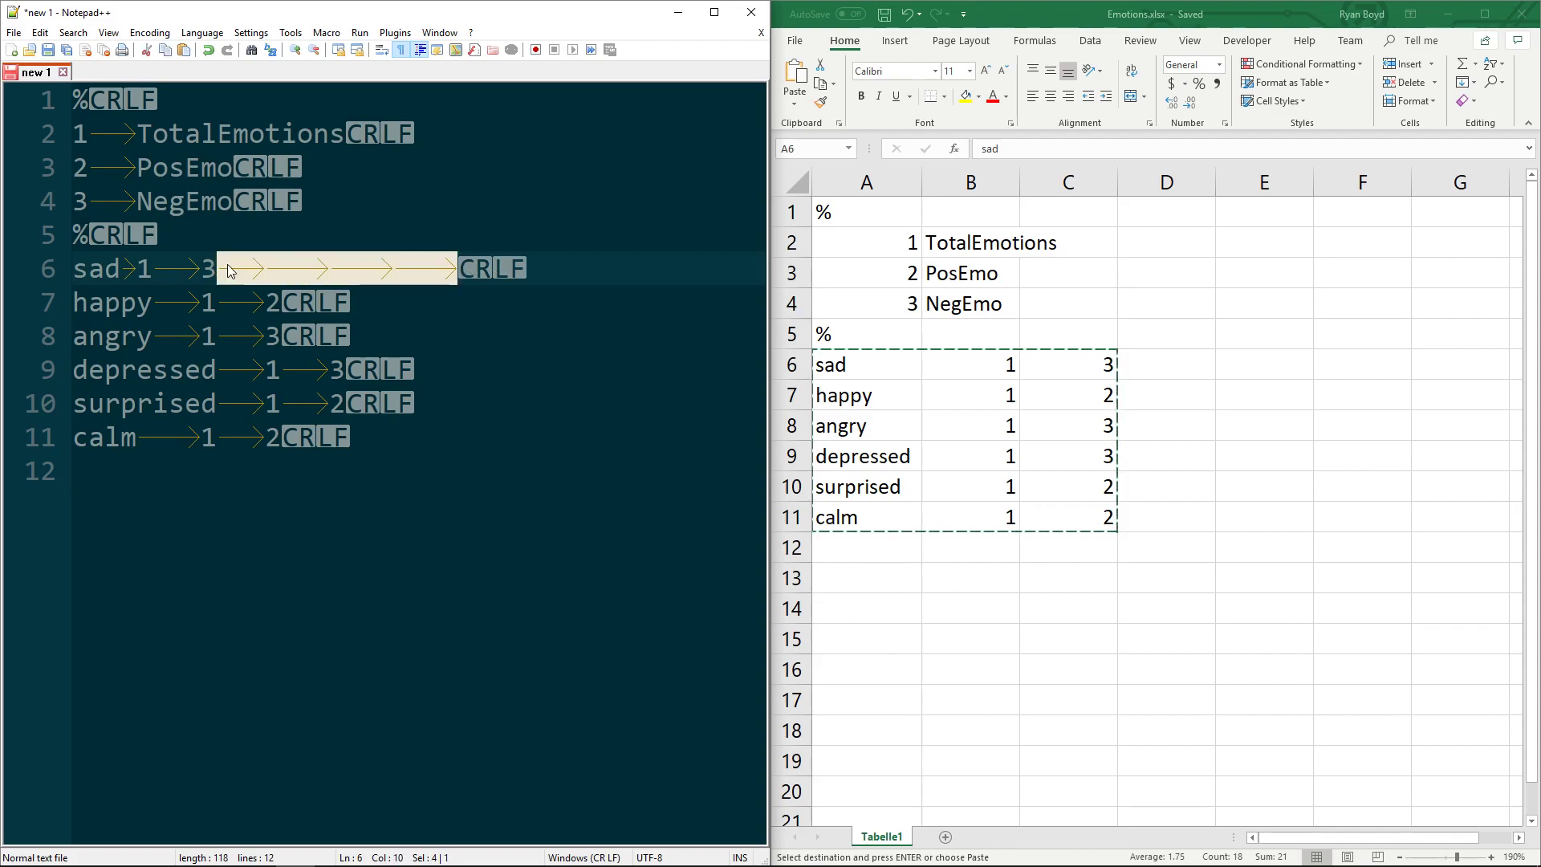
pyautogui.press('BackSpace')
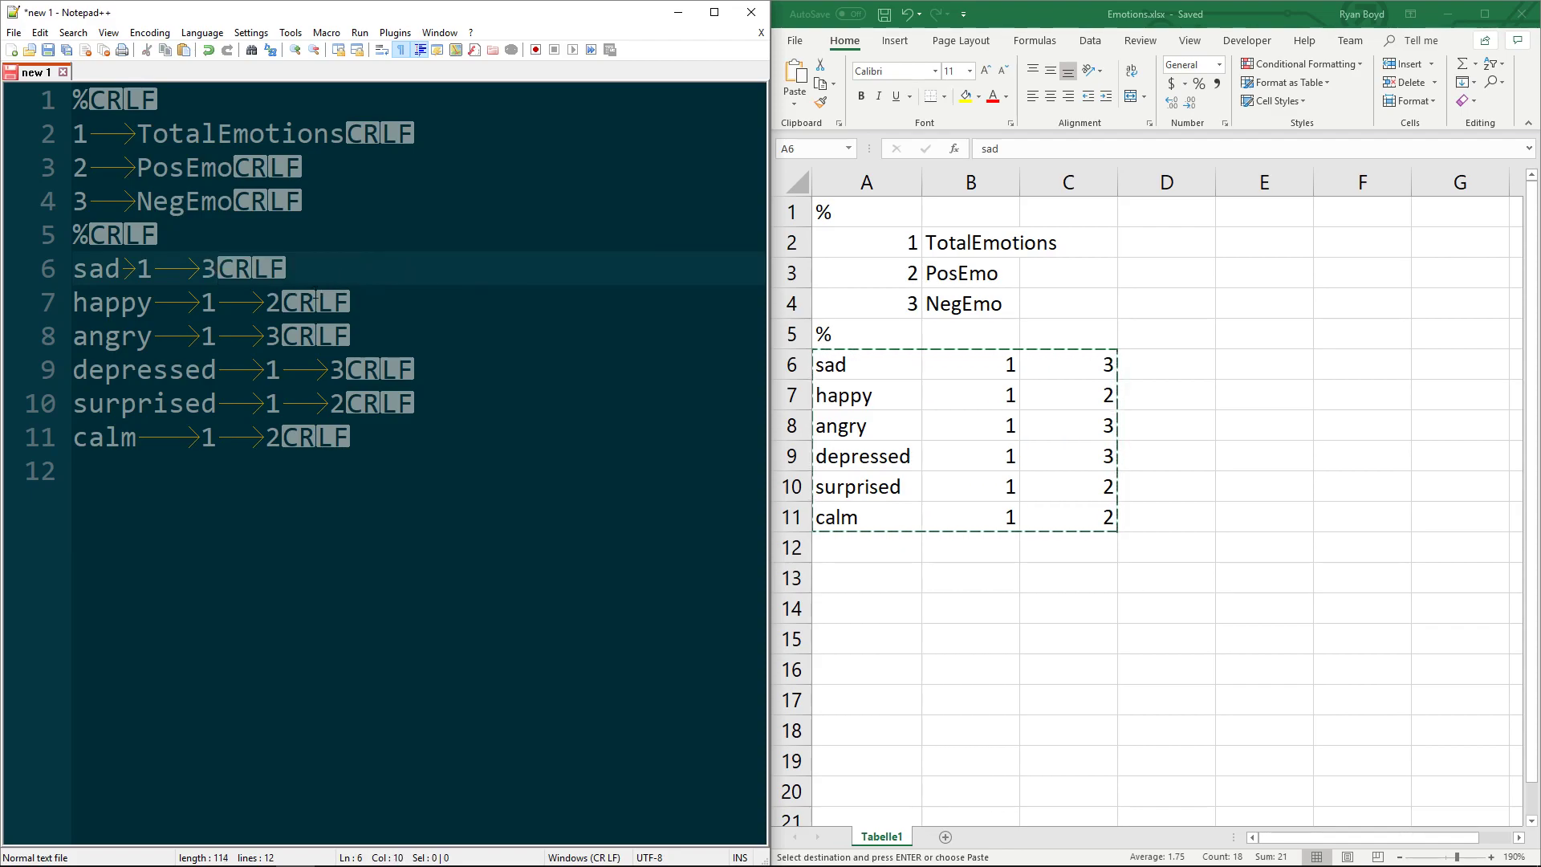
pyautogui.click(401, 311)
pyautogui.press('Tab')
pyautogui.press('BackSpace')
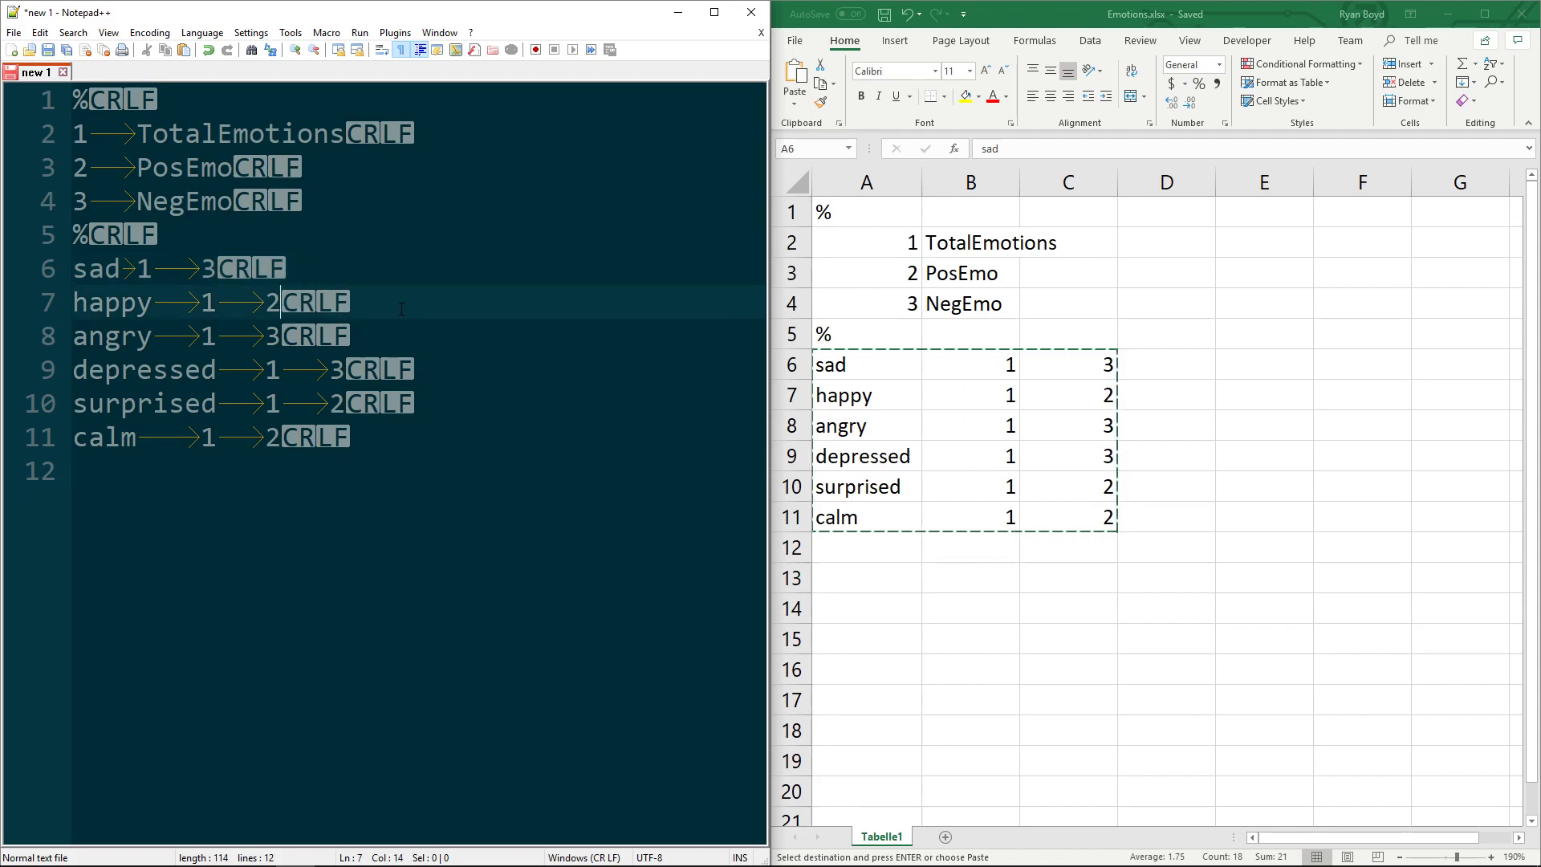
# Check the sad line's word, category codes 1 and 3, and tab separators.
pyautogui.doubleClick(118, 268)
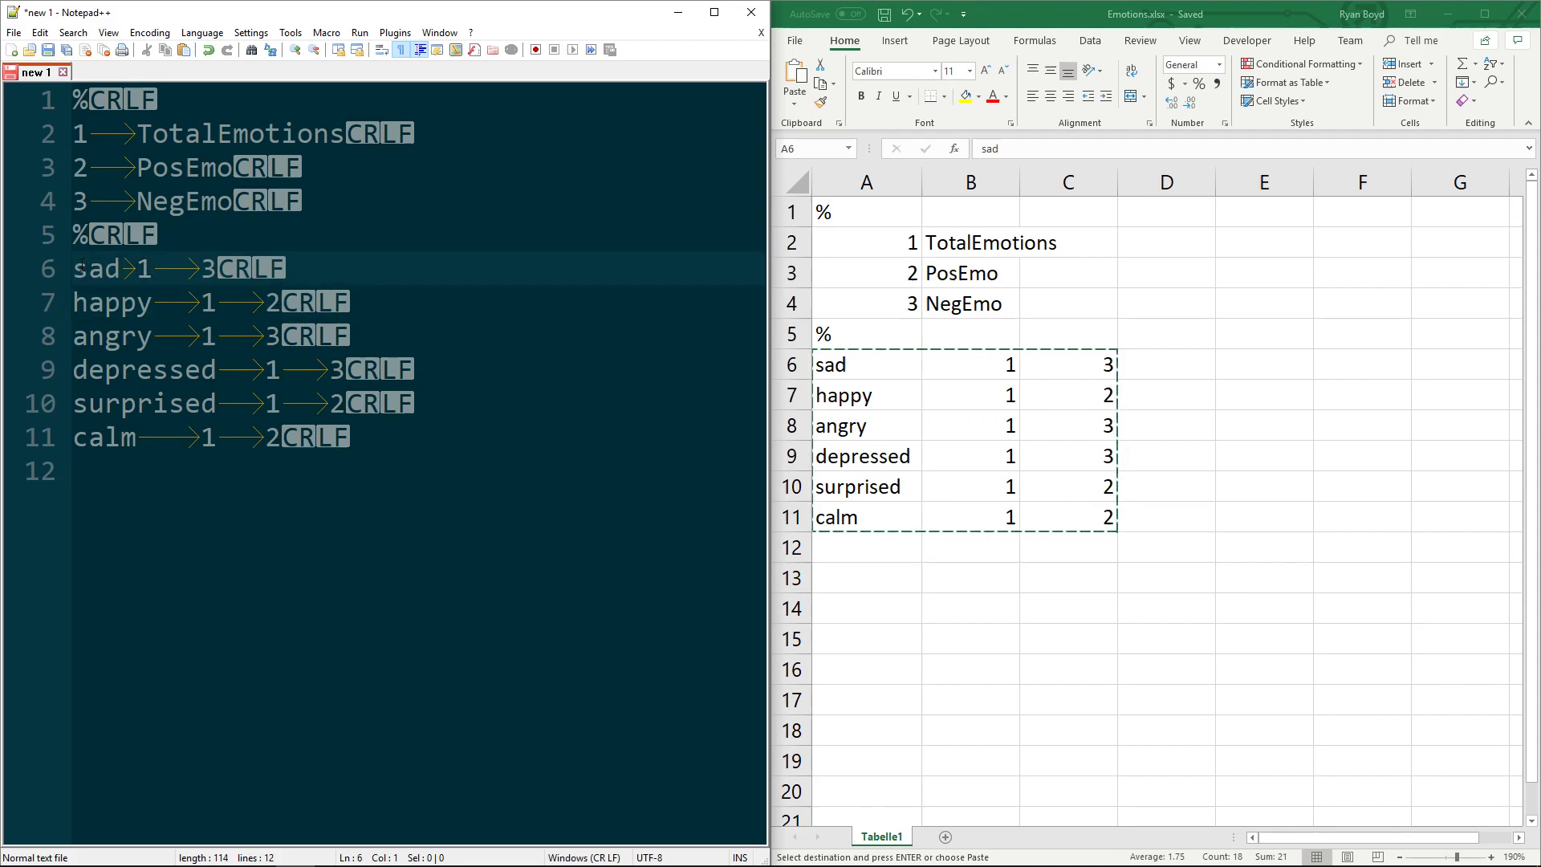
pyautogui.doubleClick(130, 268)
pyautogui.doubleClick(146, 268)
pyautogui.click(155, 273)
pyautogui.doubleClick(184, 268)
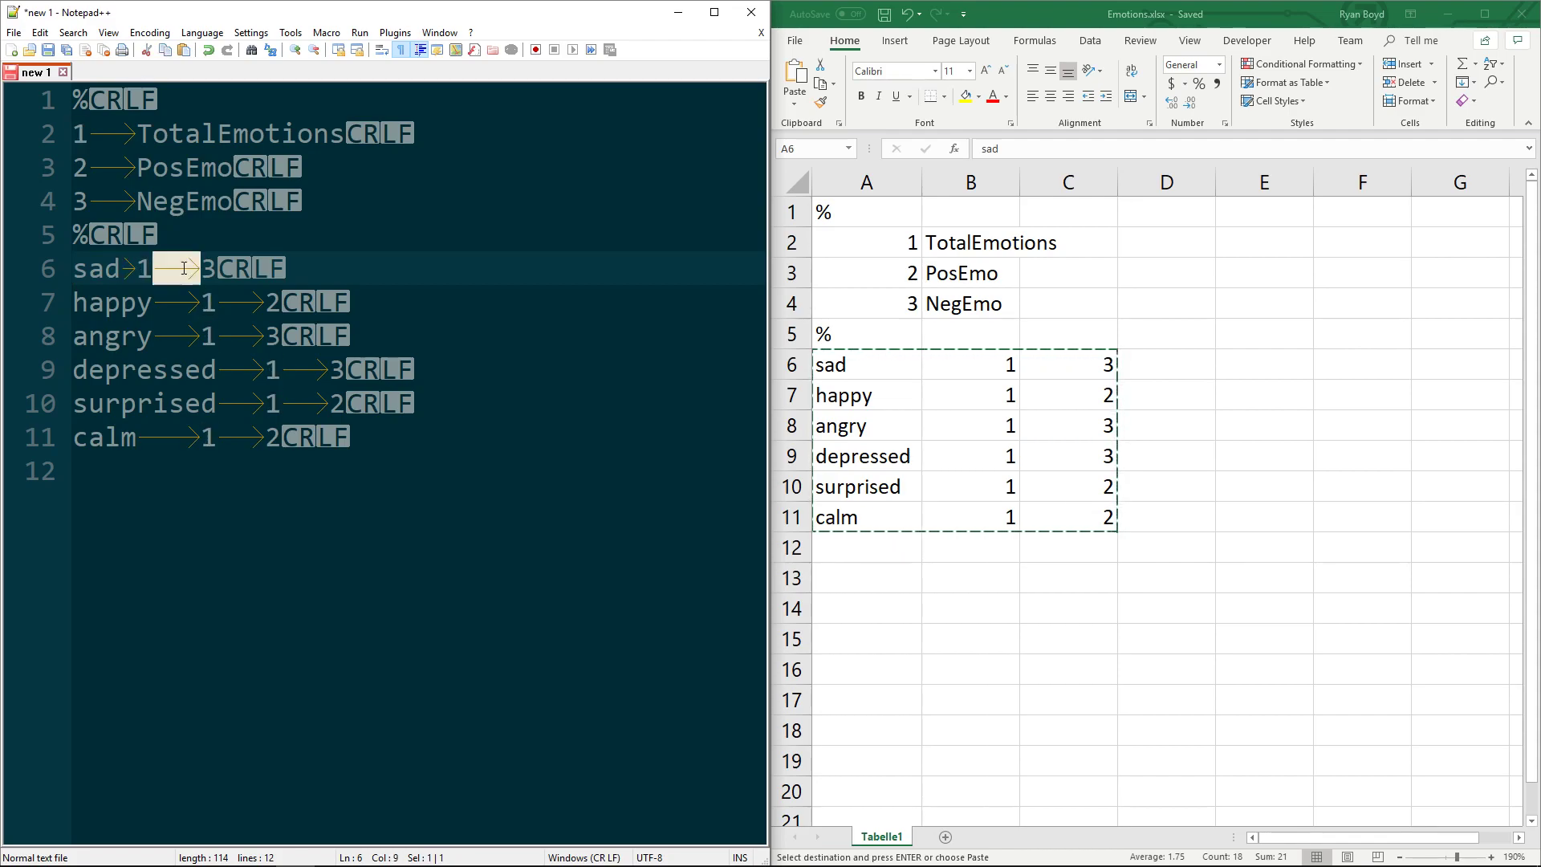
pyautogui.doubleClick(207, 268)
pyautogui.moveTo(138, 268); pyautogui.dragTo(203, 271)
pyautogui.click(232, 275)
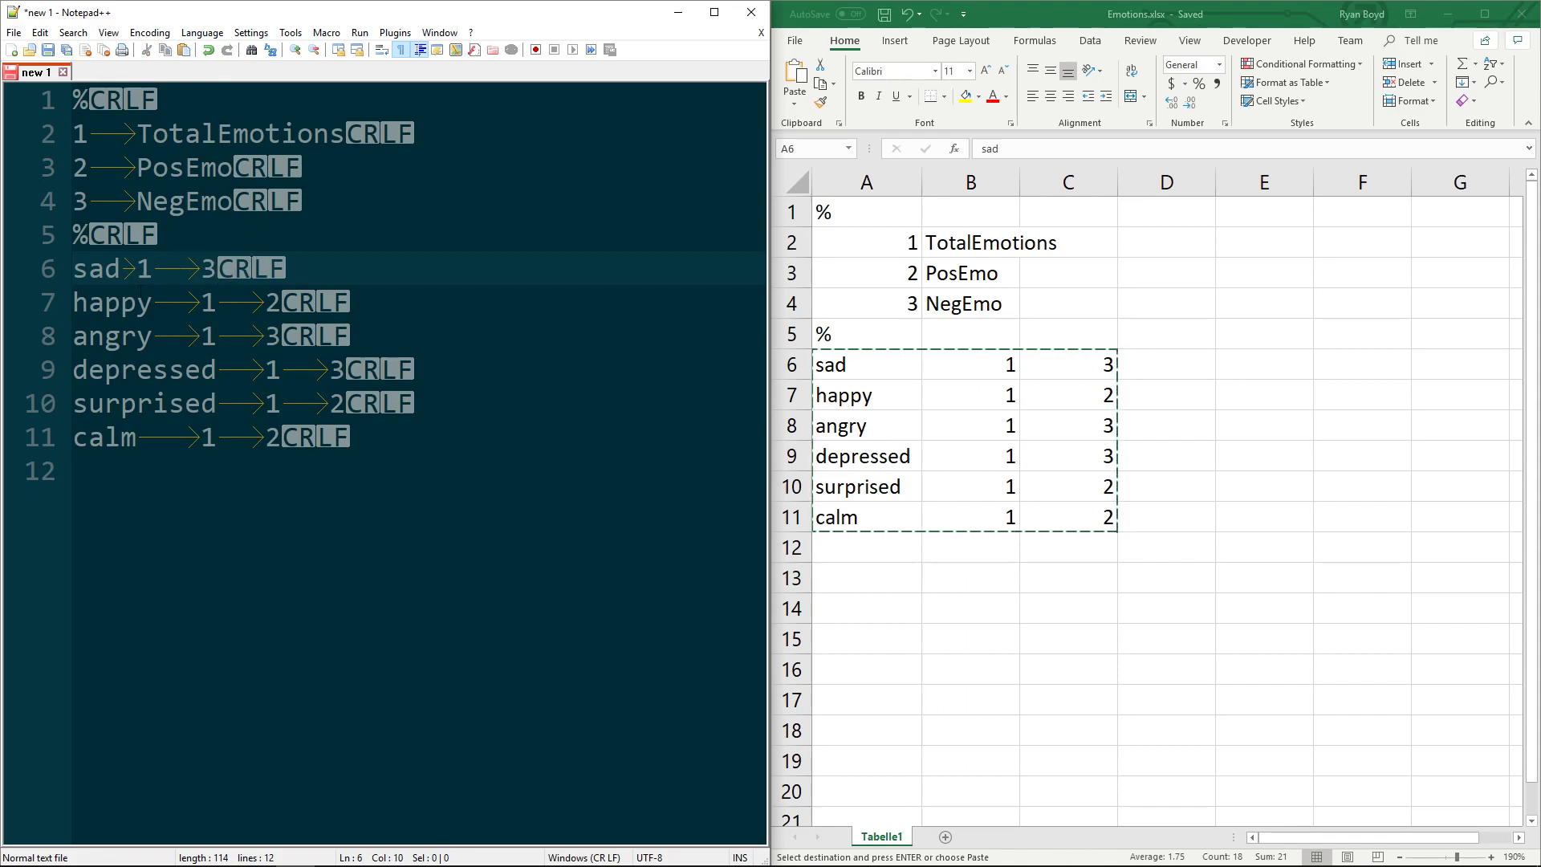
pyautogui.moveTo(281, 436); pyautogui.dragTo(3, 101)
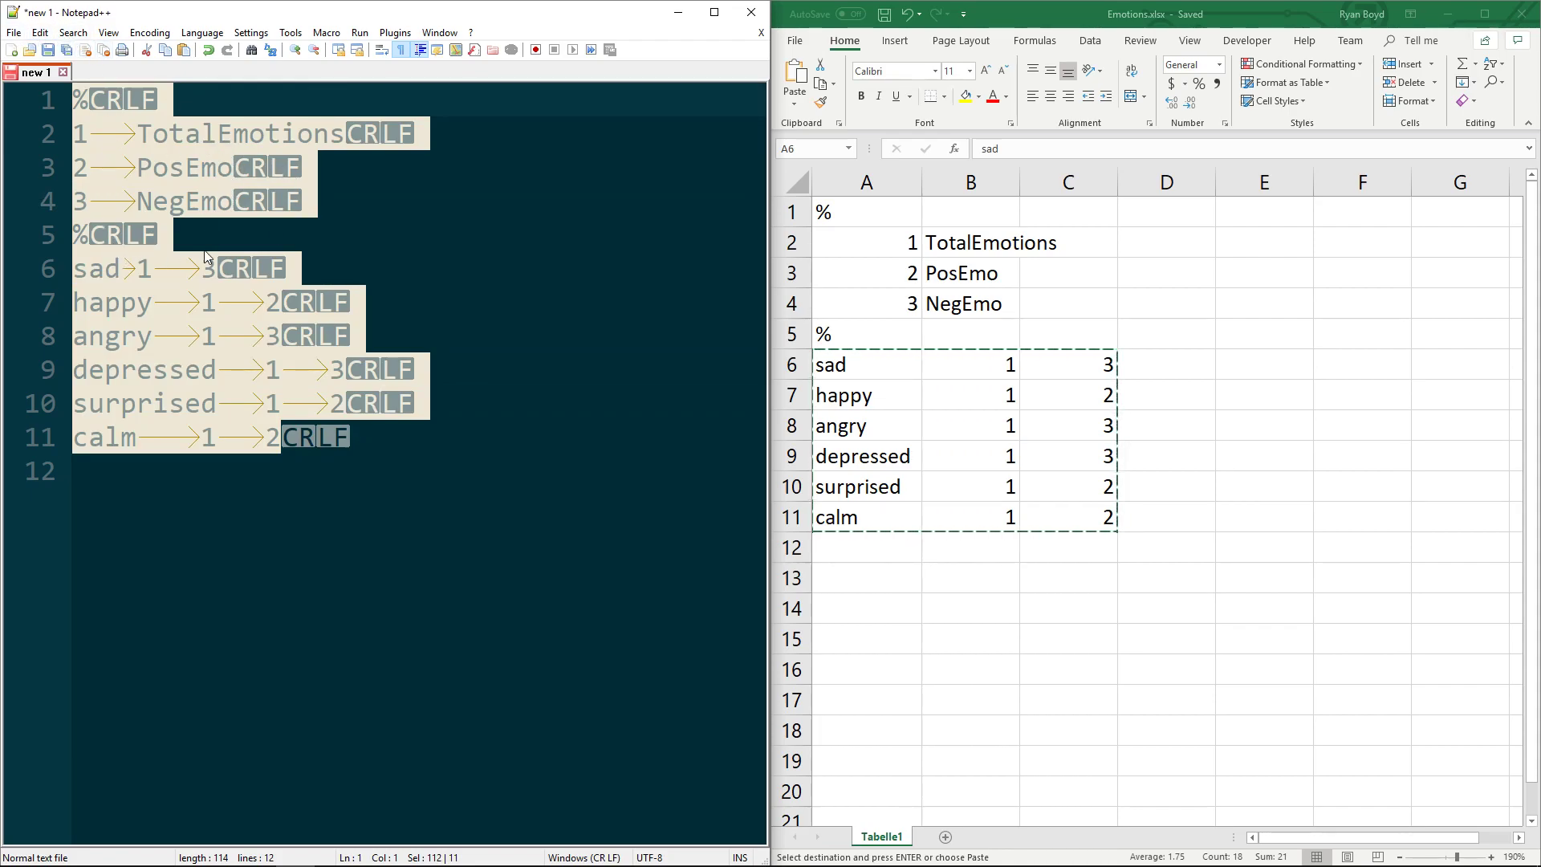
# Save the dictionary to the LIWC folder as EmotionDictionary with the Normal text file type.
pyautogui.click(49, 52)
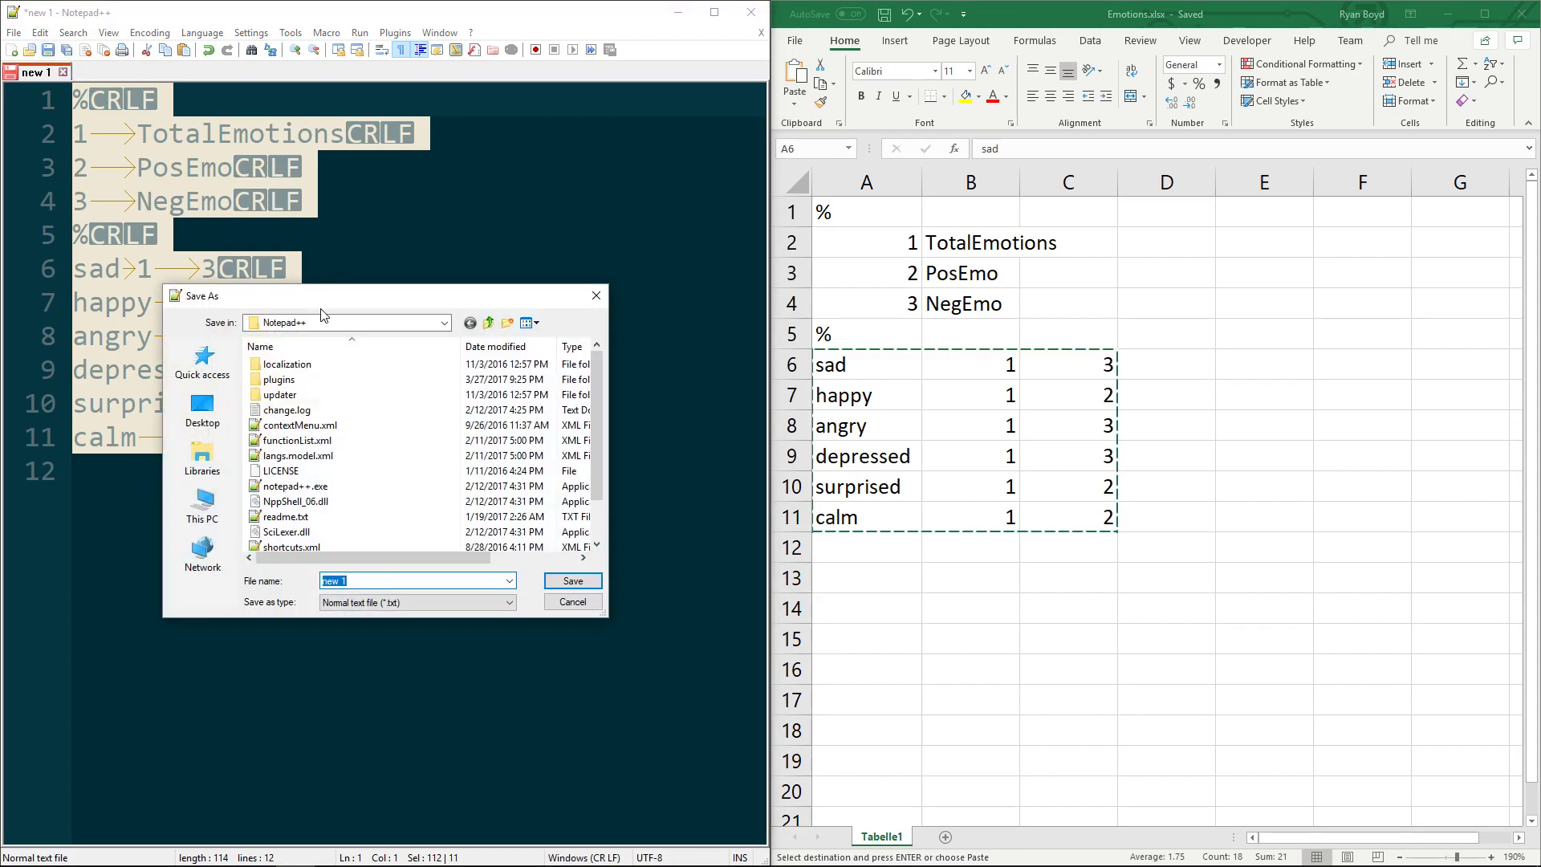
pyautogui.click(315, 324)
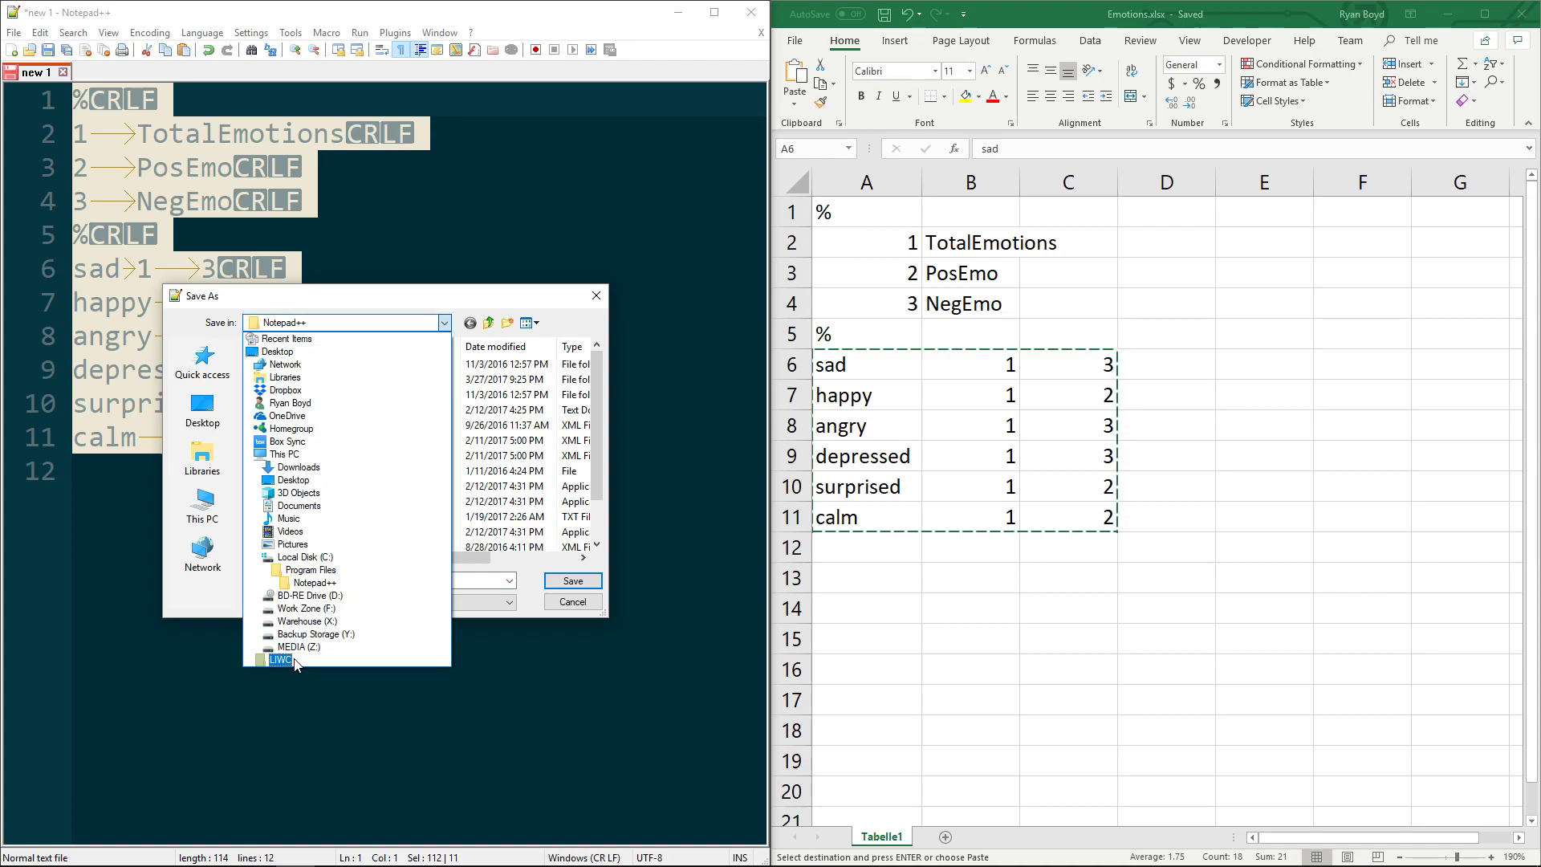
pyautogui.click(289, 660)
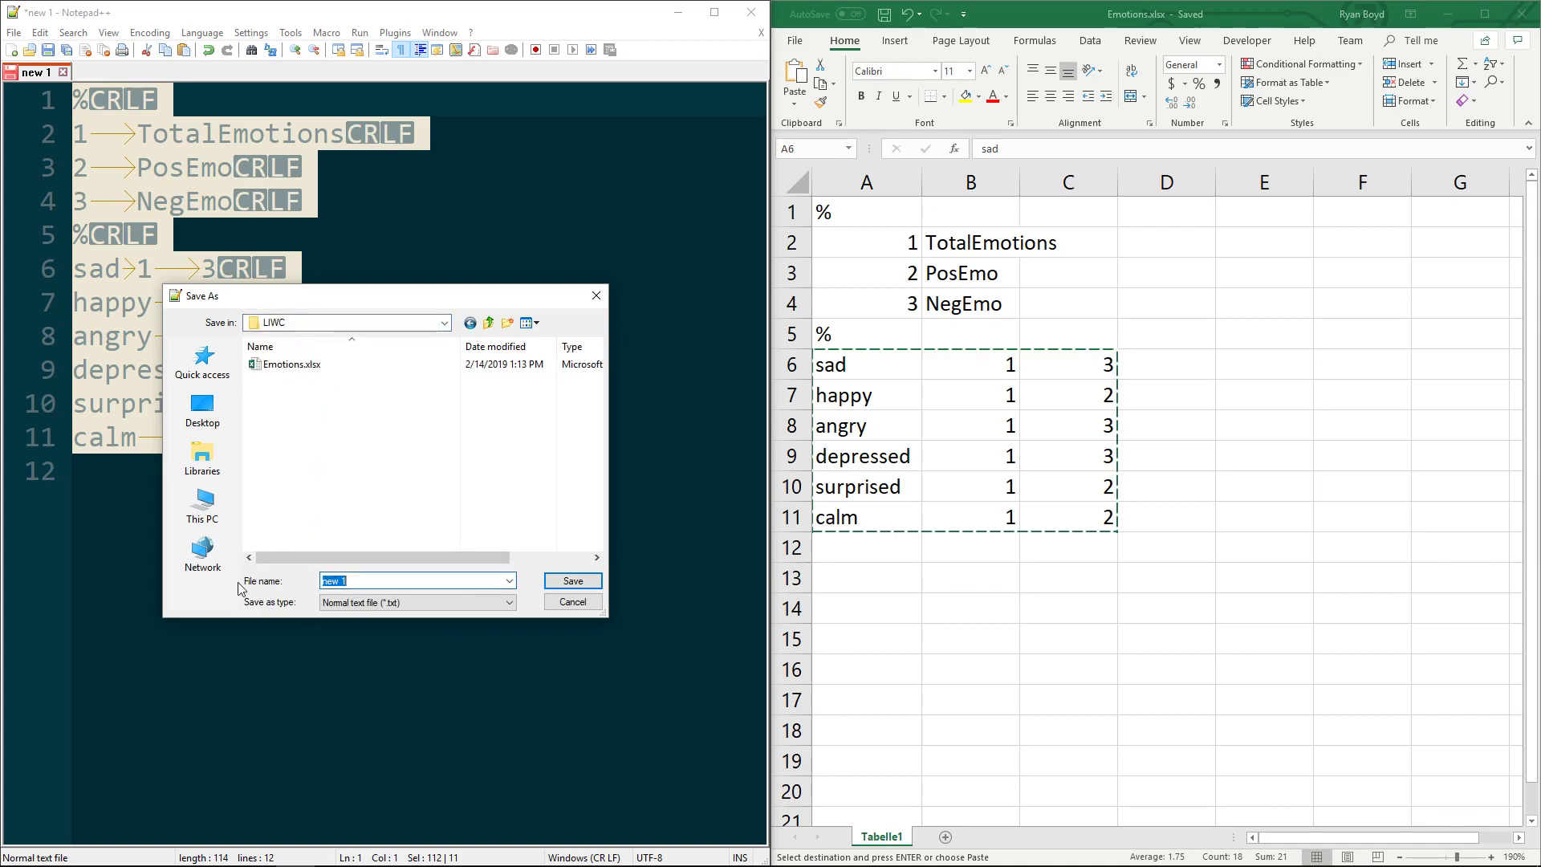
pyautogui.write('Emotion')
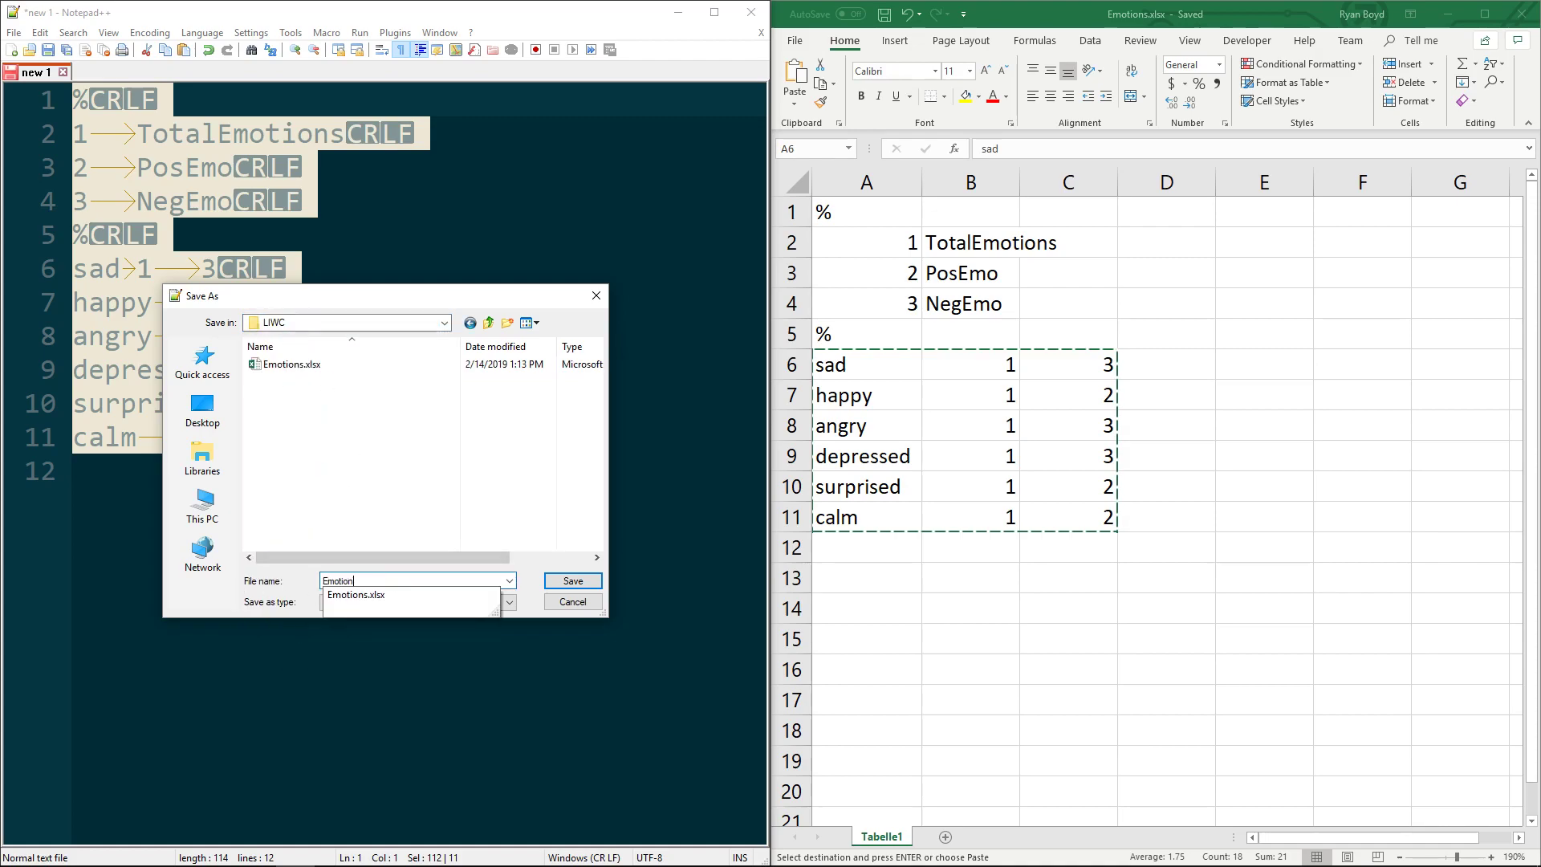
pyautogui.write('Dictionary')
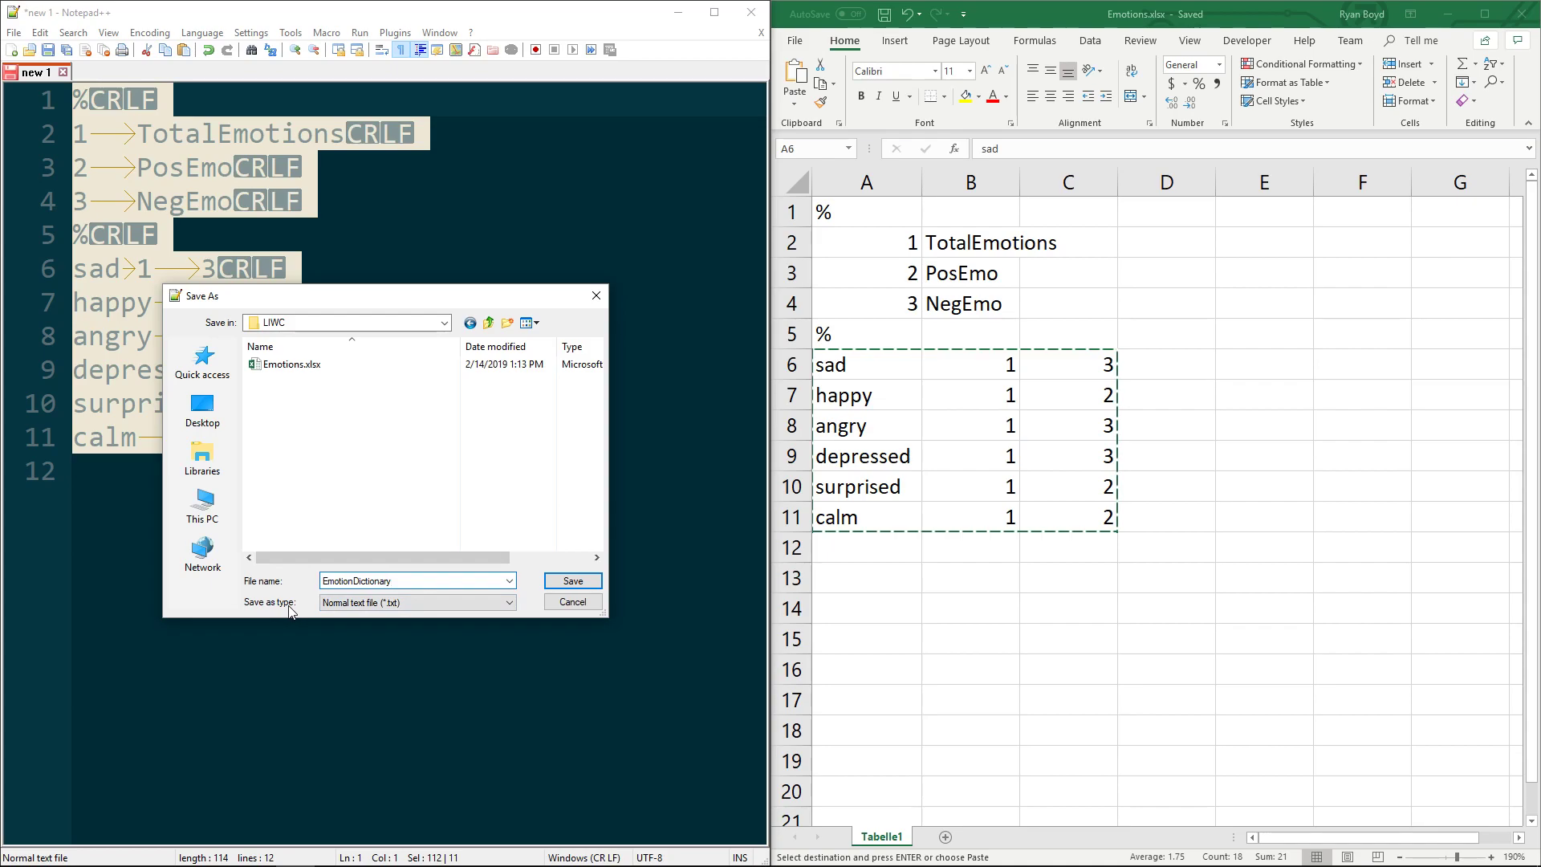
pyautogui.click(393, 608)
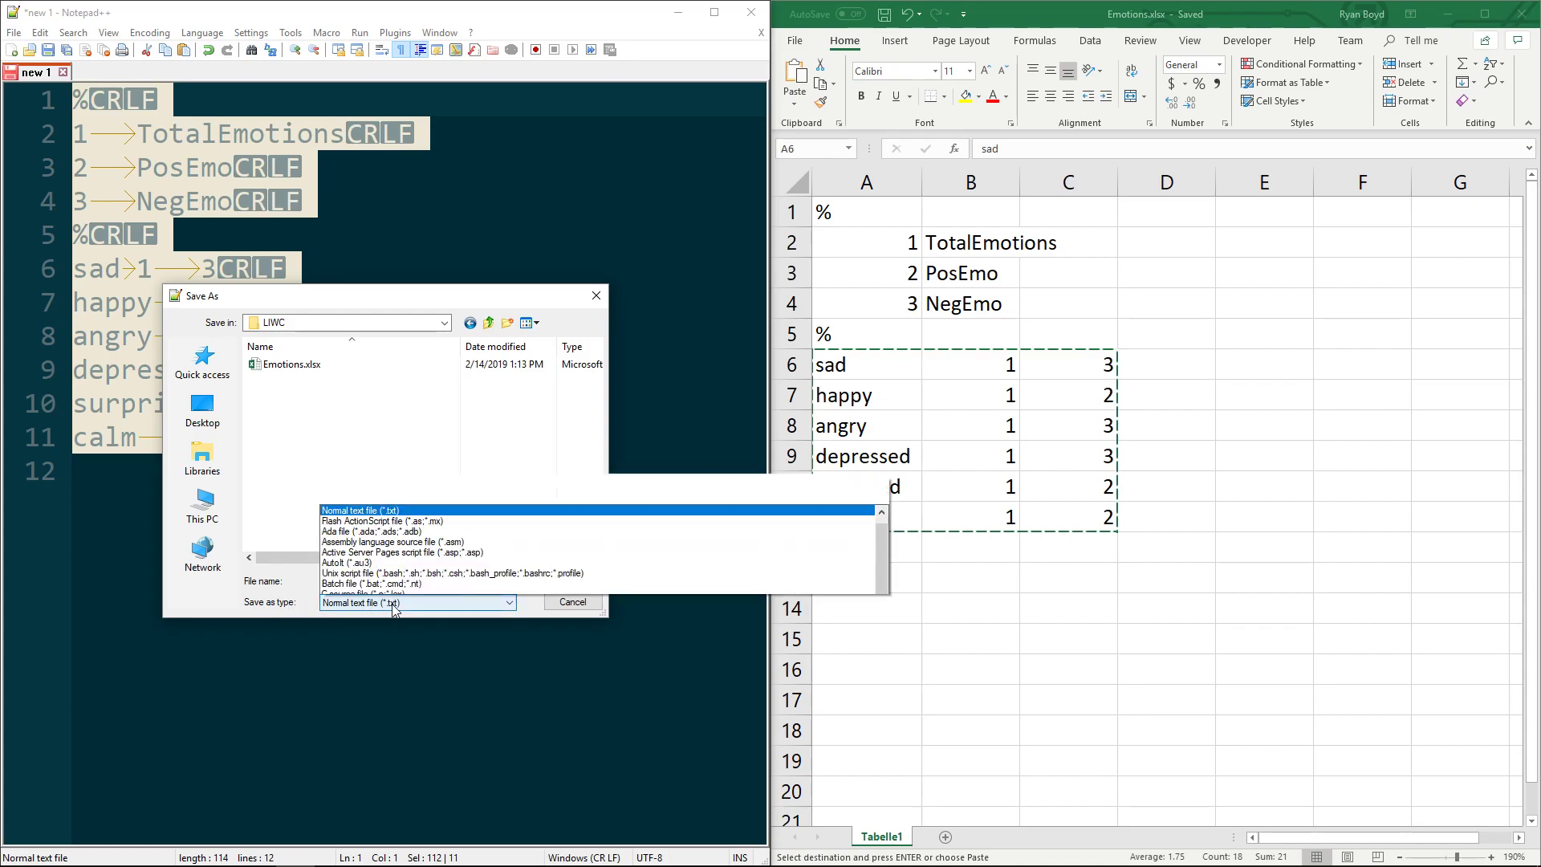
pyautogui.click(395, 607)
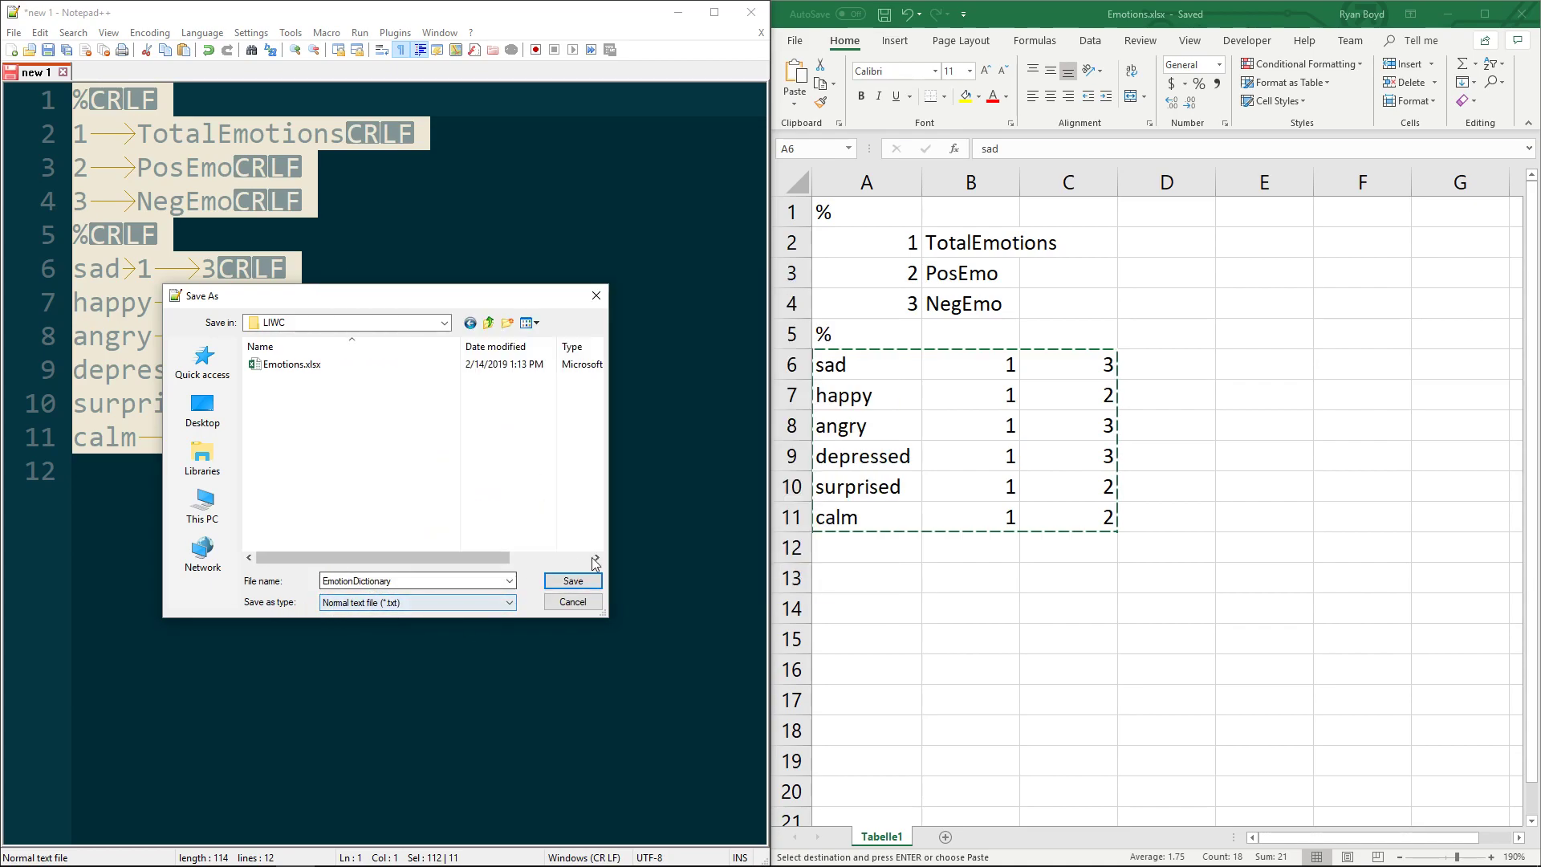
pyautogui.click(564, 584)
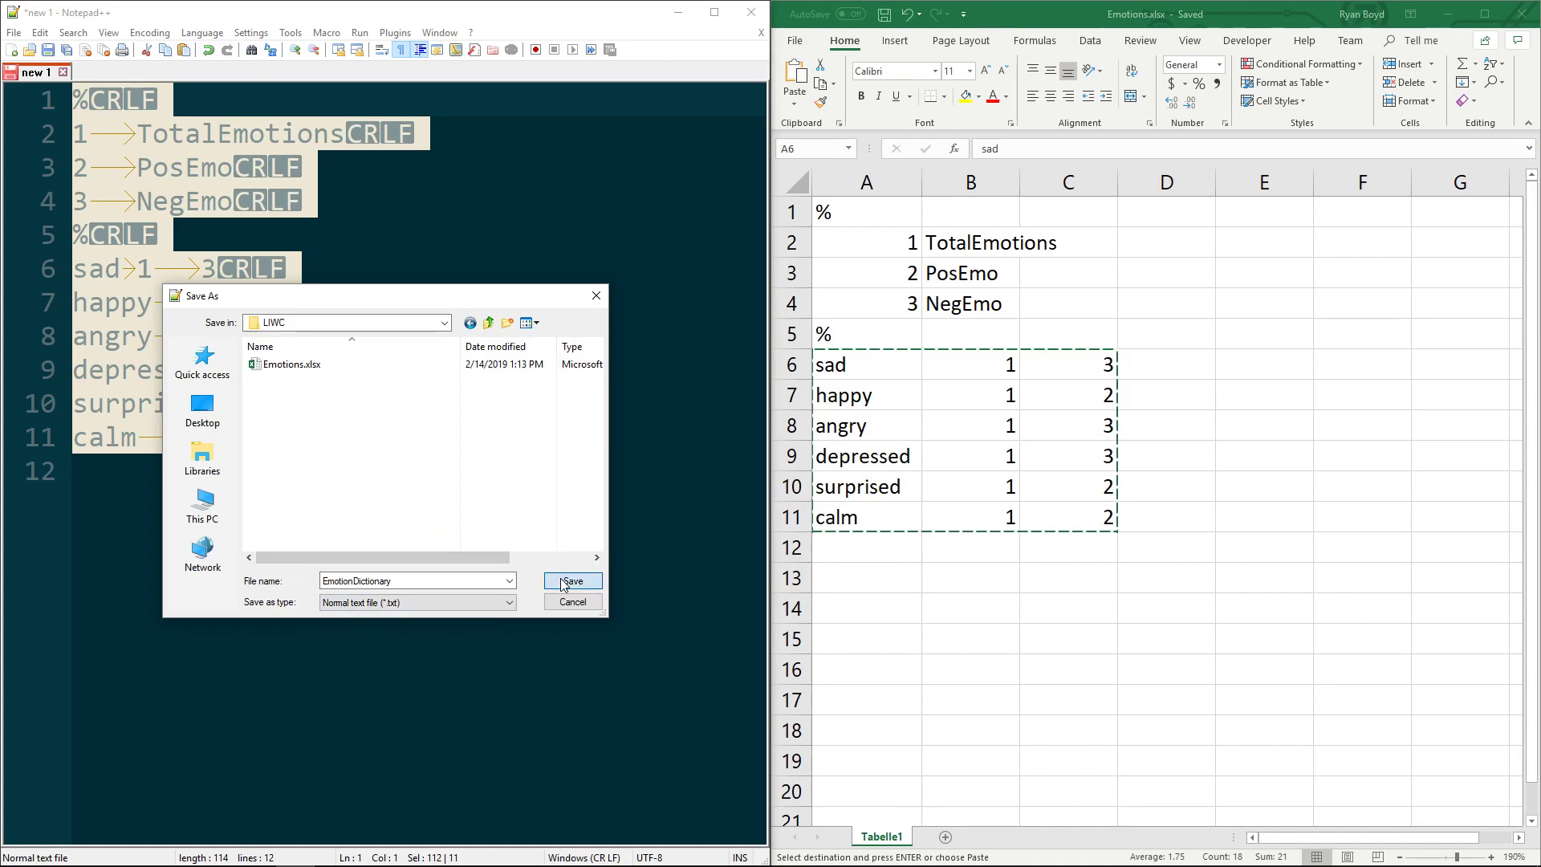
pyautogui.click(564, 584)
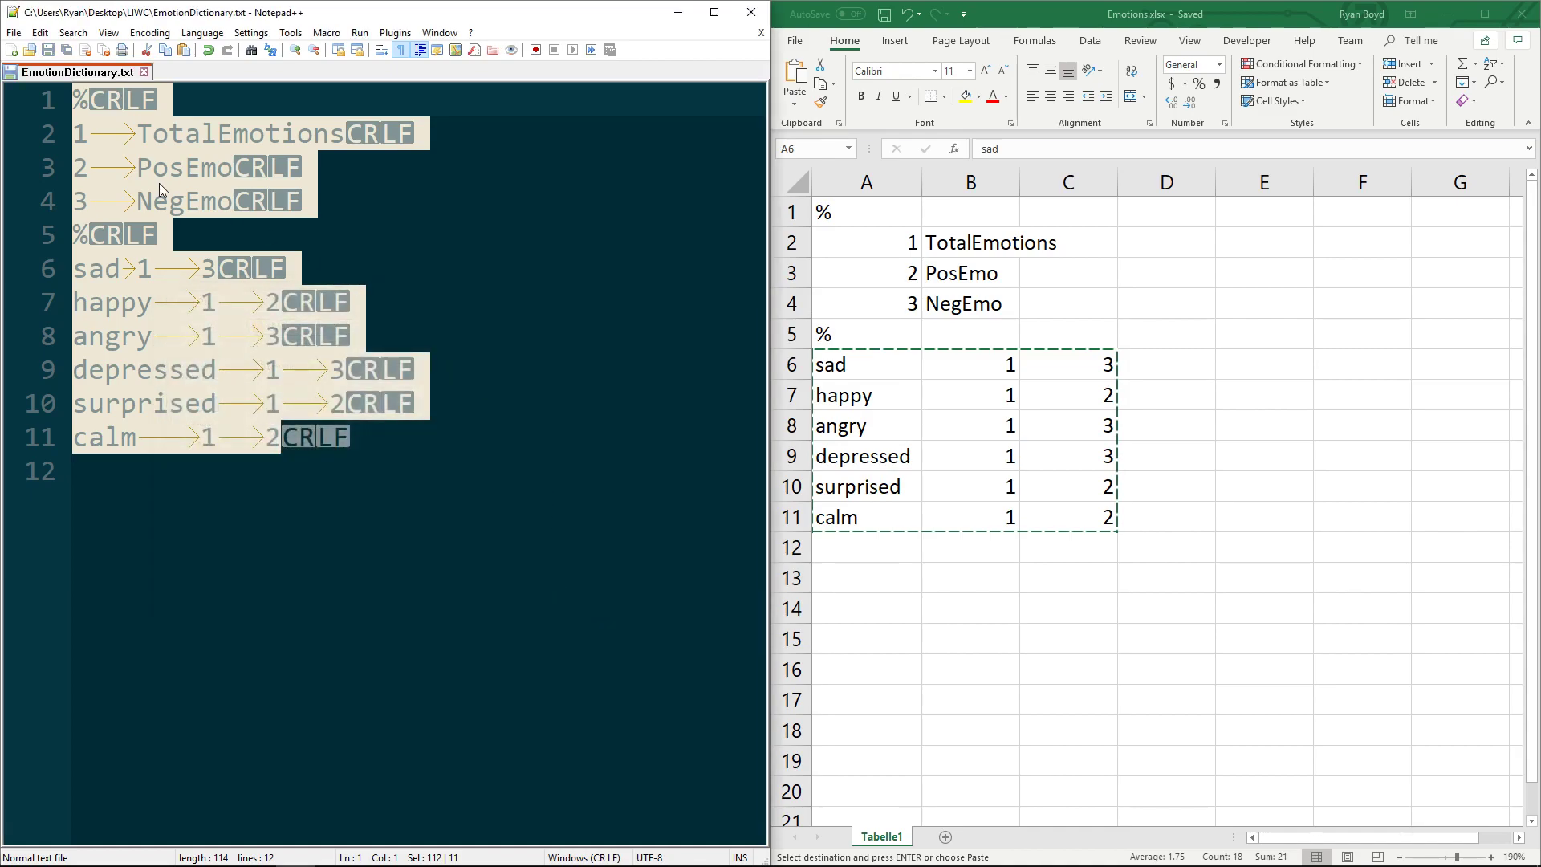
# Rename EmotionDictionary.txt to EmotionDictionary.dic in the LIWC folder, accepting the extension warning.
pyautogui.click(241, 472)
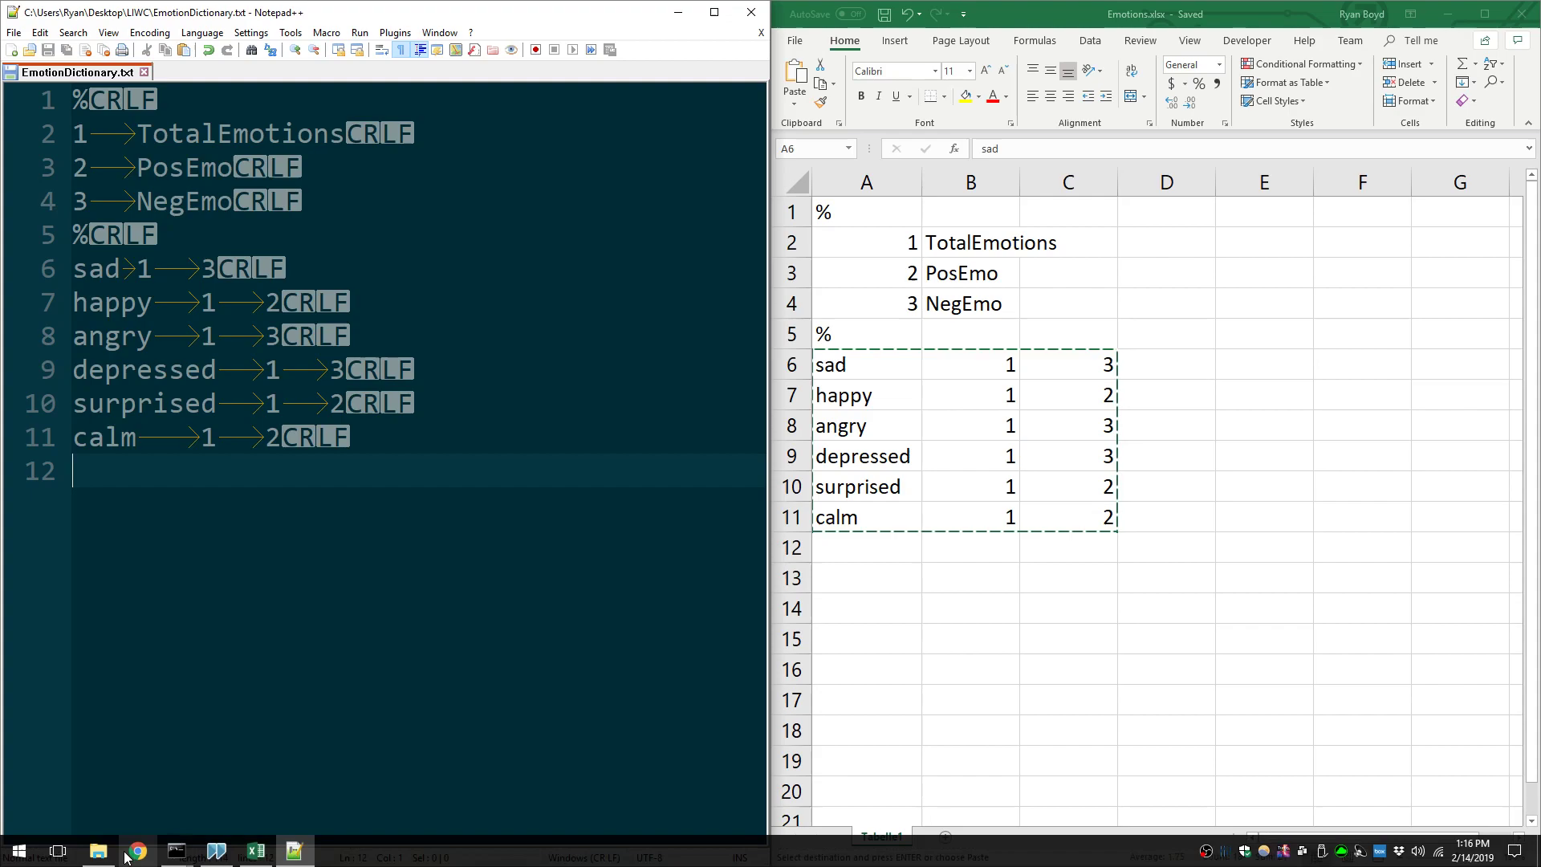
pyautogui.click(98, 851)
pyautogui.click(360, 263)
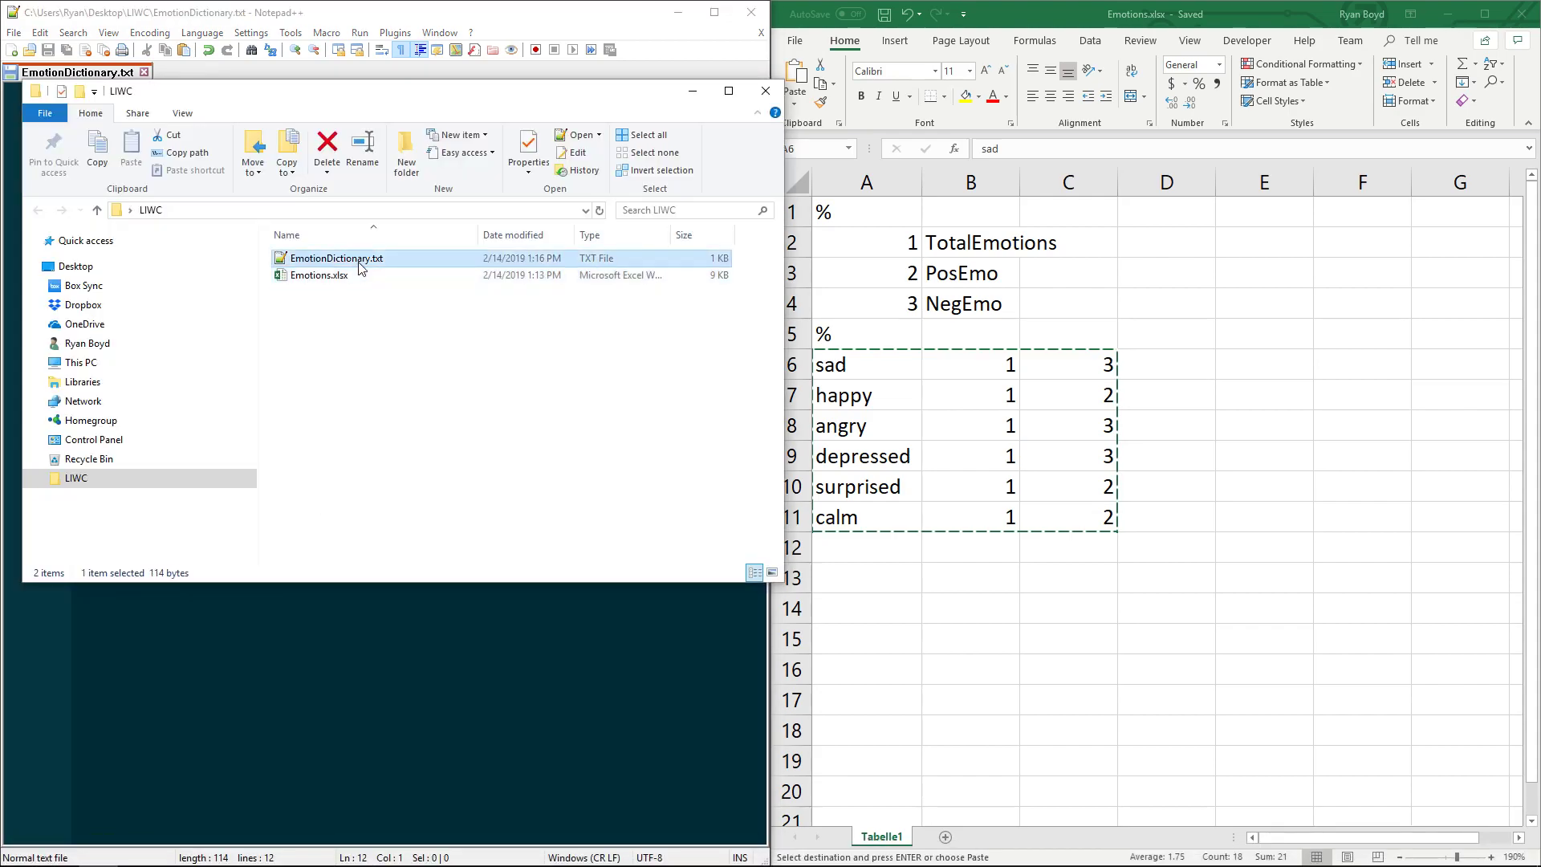
pyautogui.click(379, 268)
pyautogui.moveTo(372, 258); pyautogui.dragTo(409, 259)
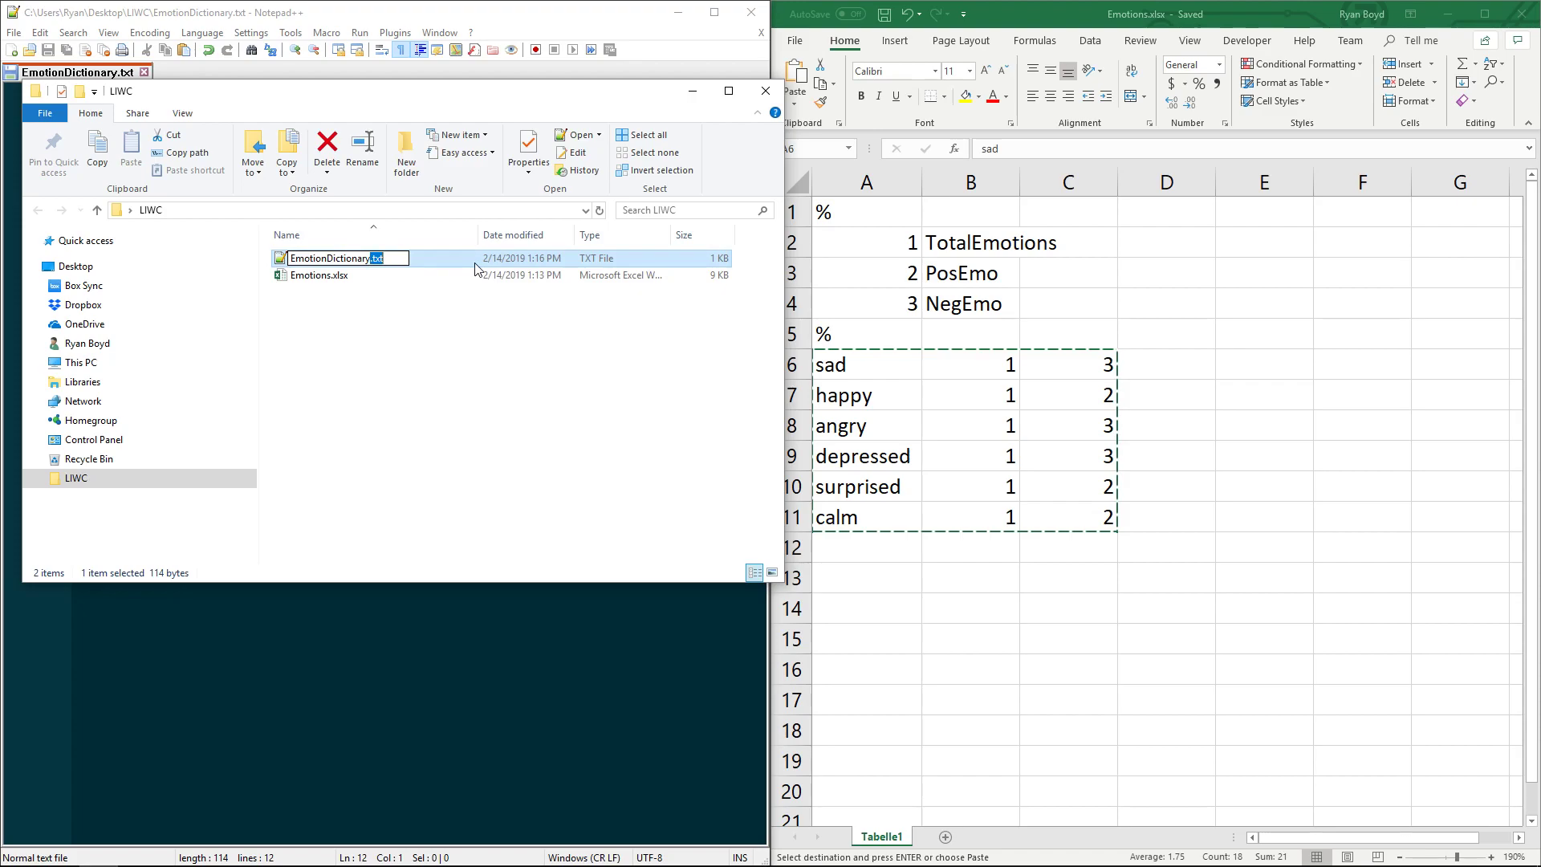
pyautogui.write('.dic')
pyautogui.press('Return')
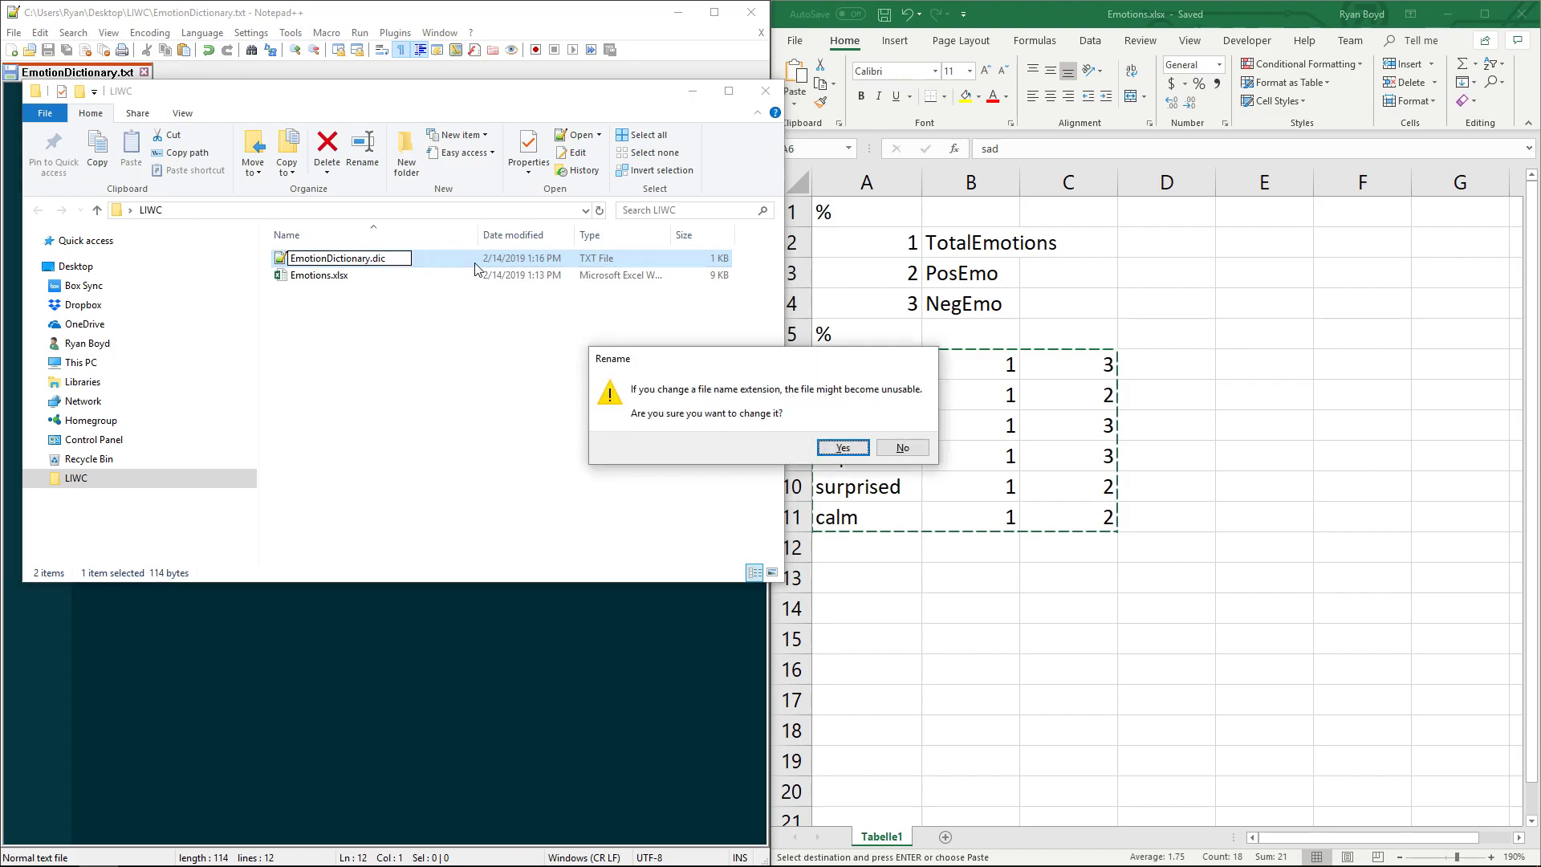
pyautogui.moveTo(684, 357); pyautogui.dragTo(375, 322)
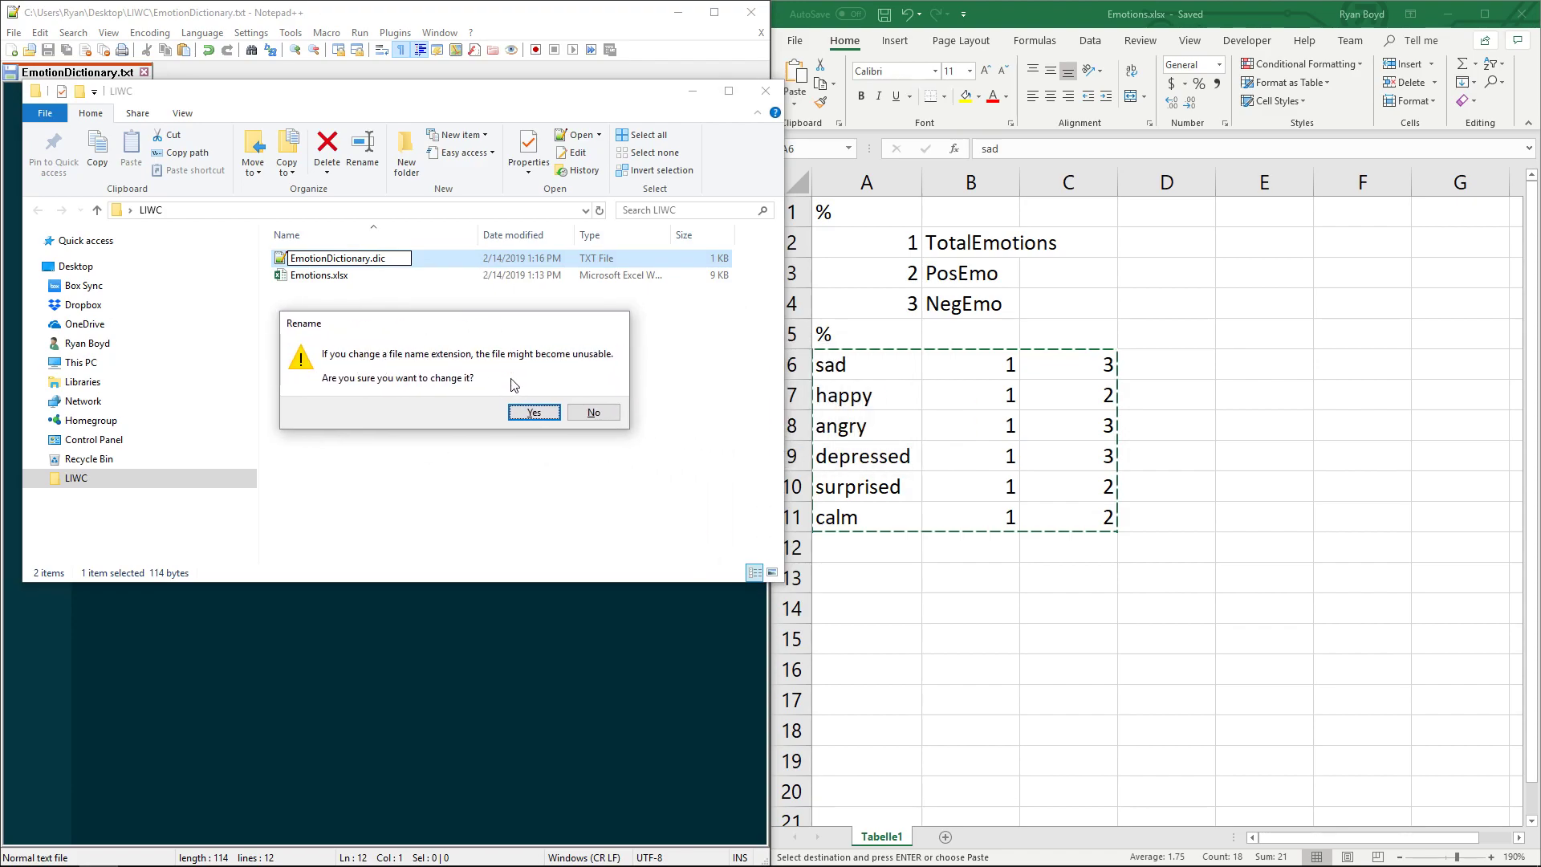
pyautogui.click(538, 411)
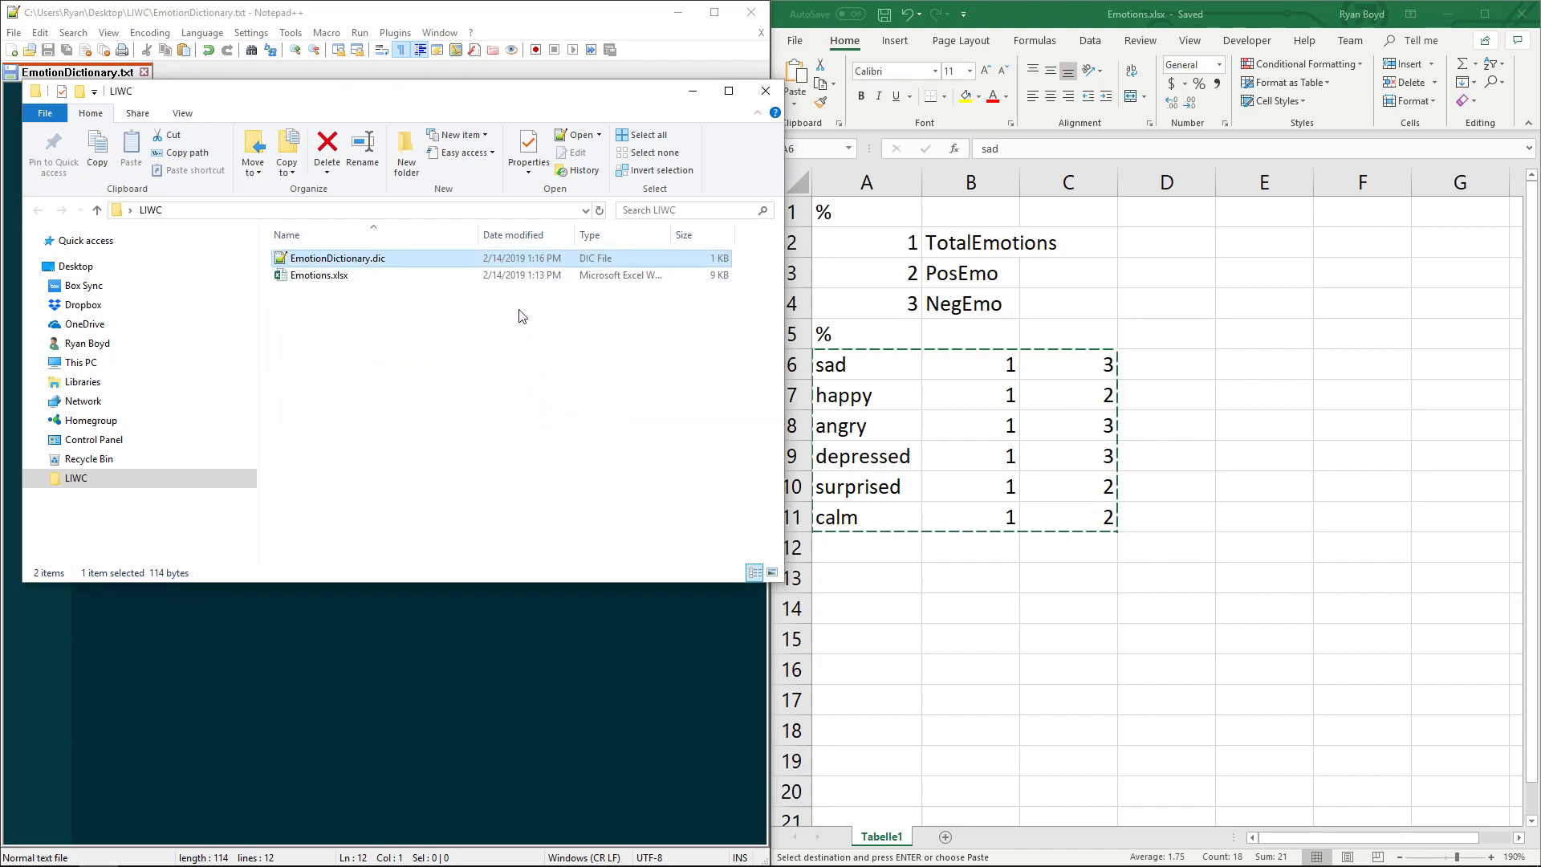
# Begin renaming Emotions.xlsx's extension, then cancel, leaving it unchanged.
pyautogui.click(334, 277)
pyautogui.click(330, 275)
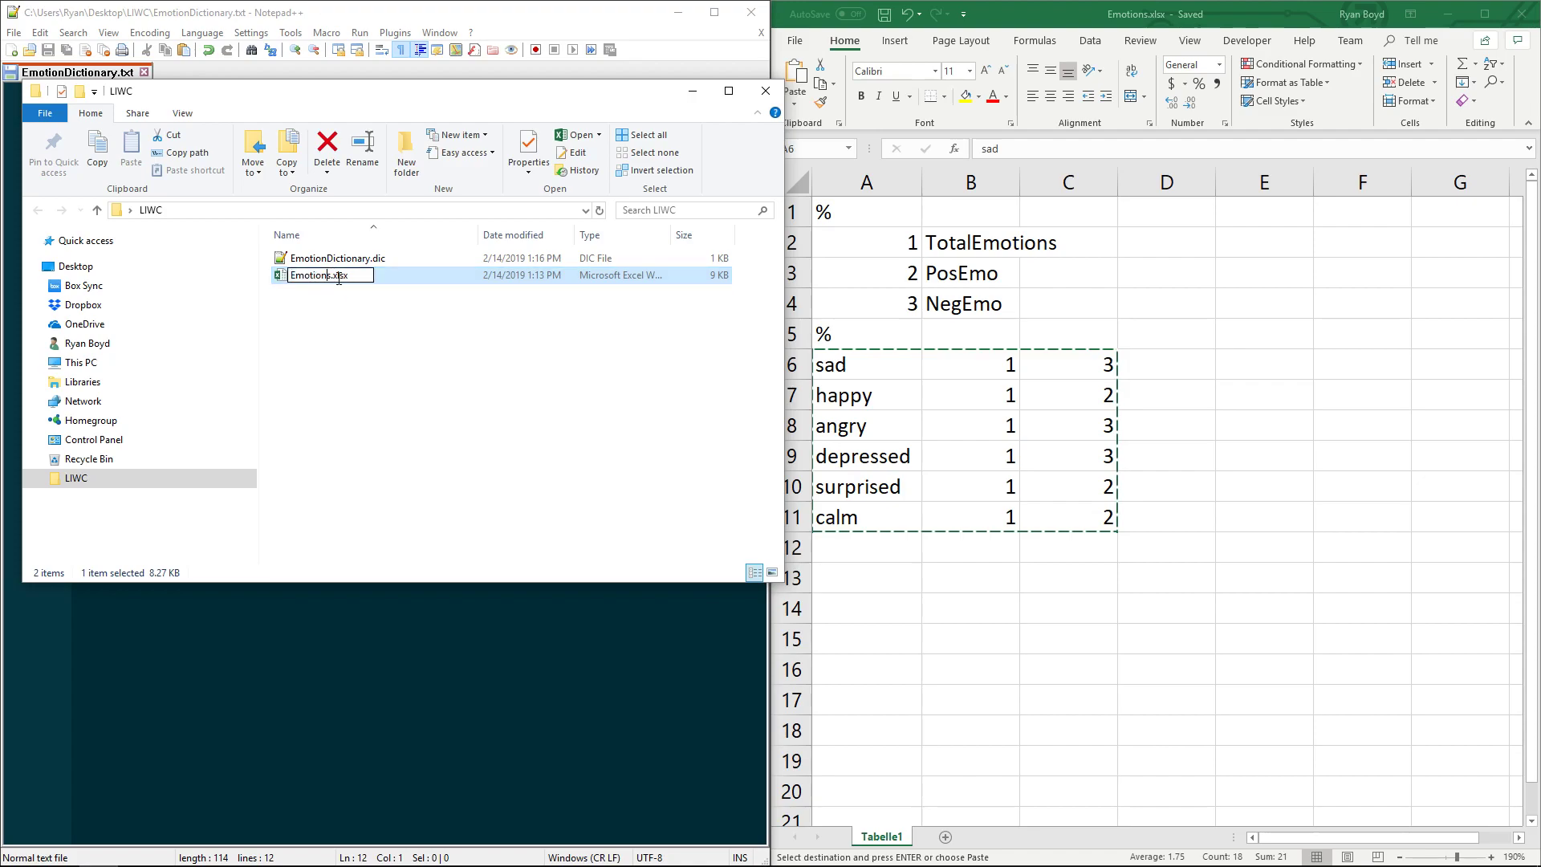
pyautogui.moveTo(292, 277)
pyautogui.mouseDown()
pyautogui.moveTo(349, 275)
pyautogui.moveTo(334, 275)
pyautogui.mouseUp()
pyautogui.click(345, 258)
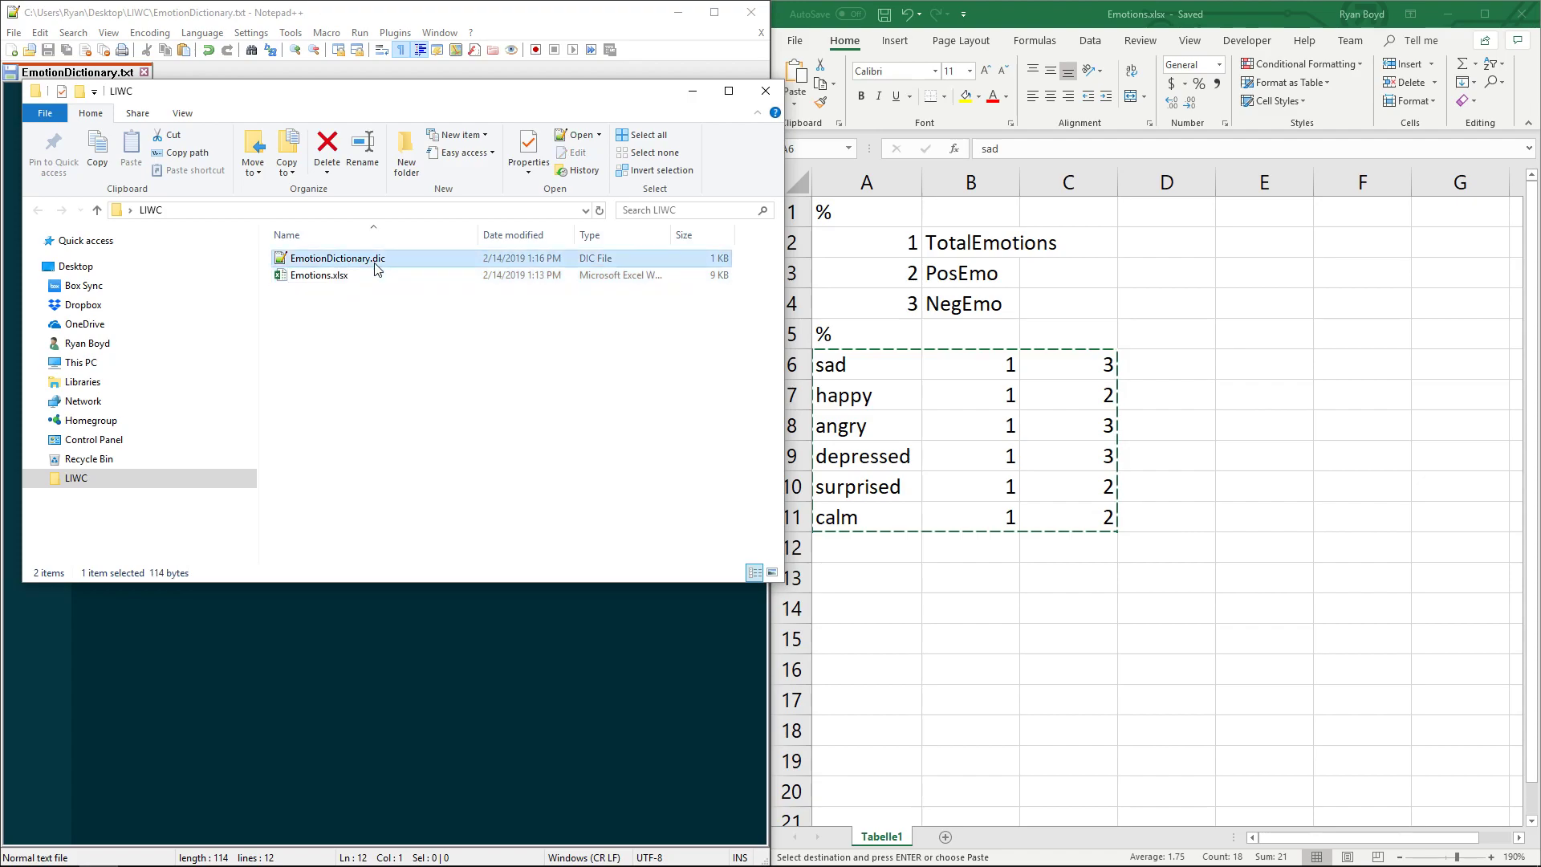
pyautogui.click(184, 116)
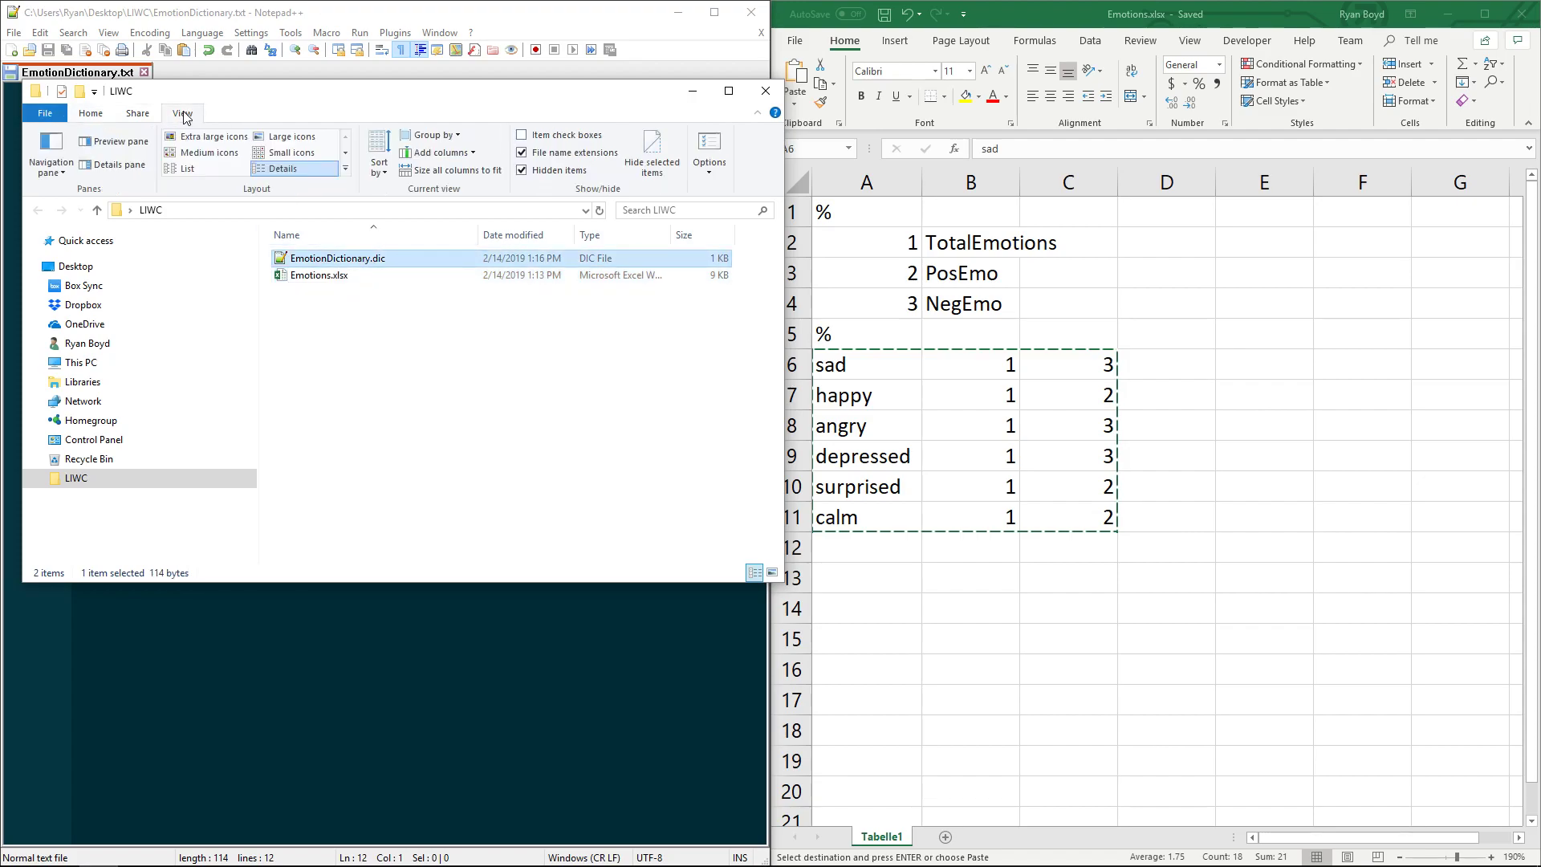
pyautogui.click(711, 147)
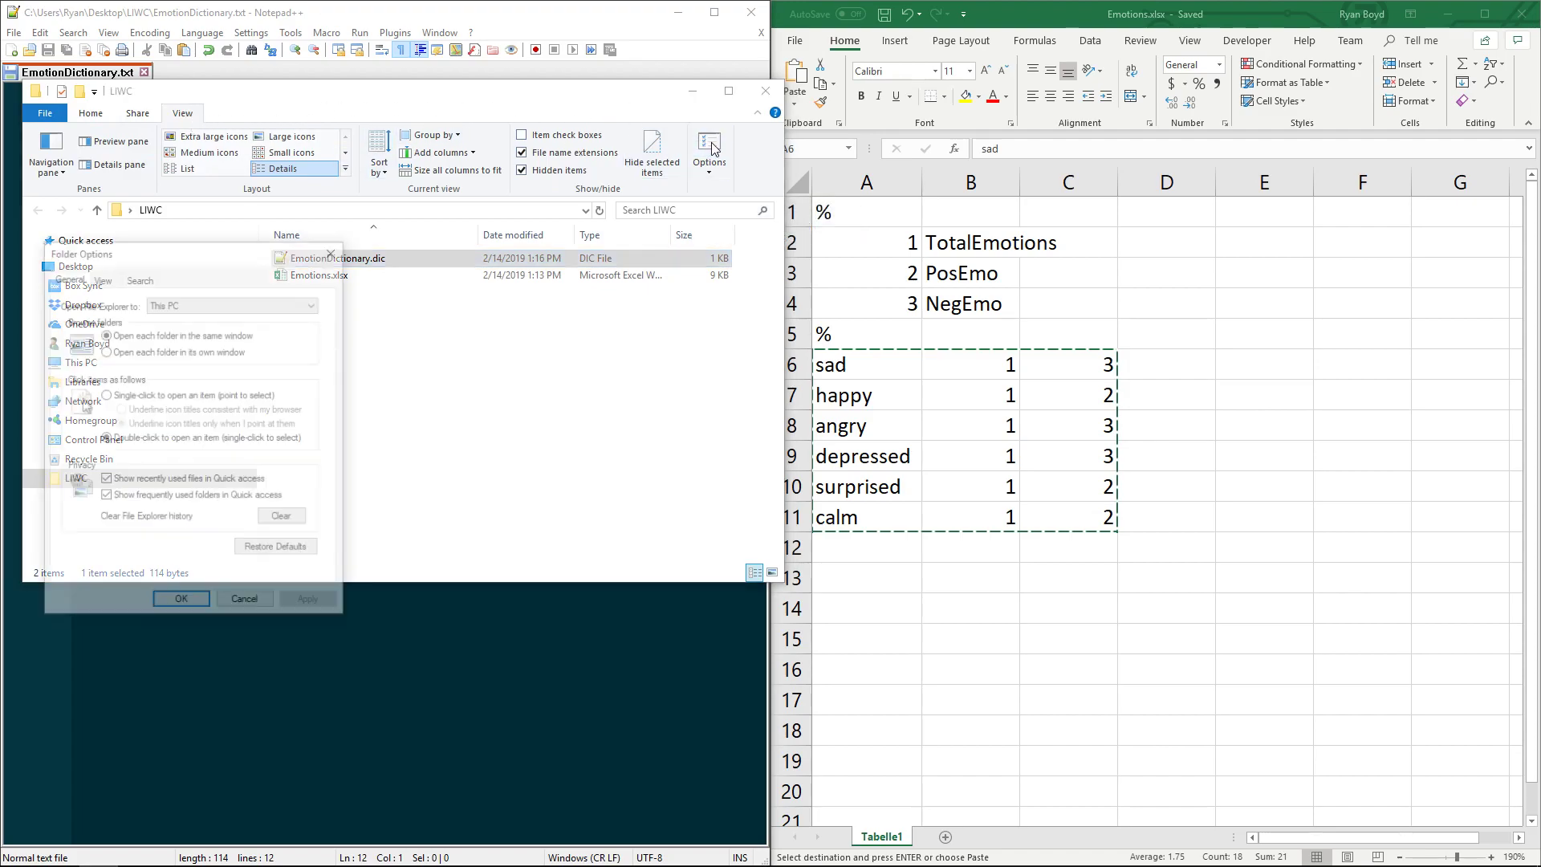
pyautogui.click(111, 281)
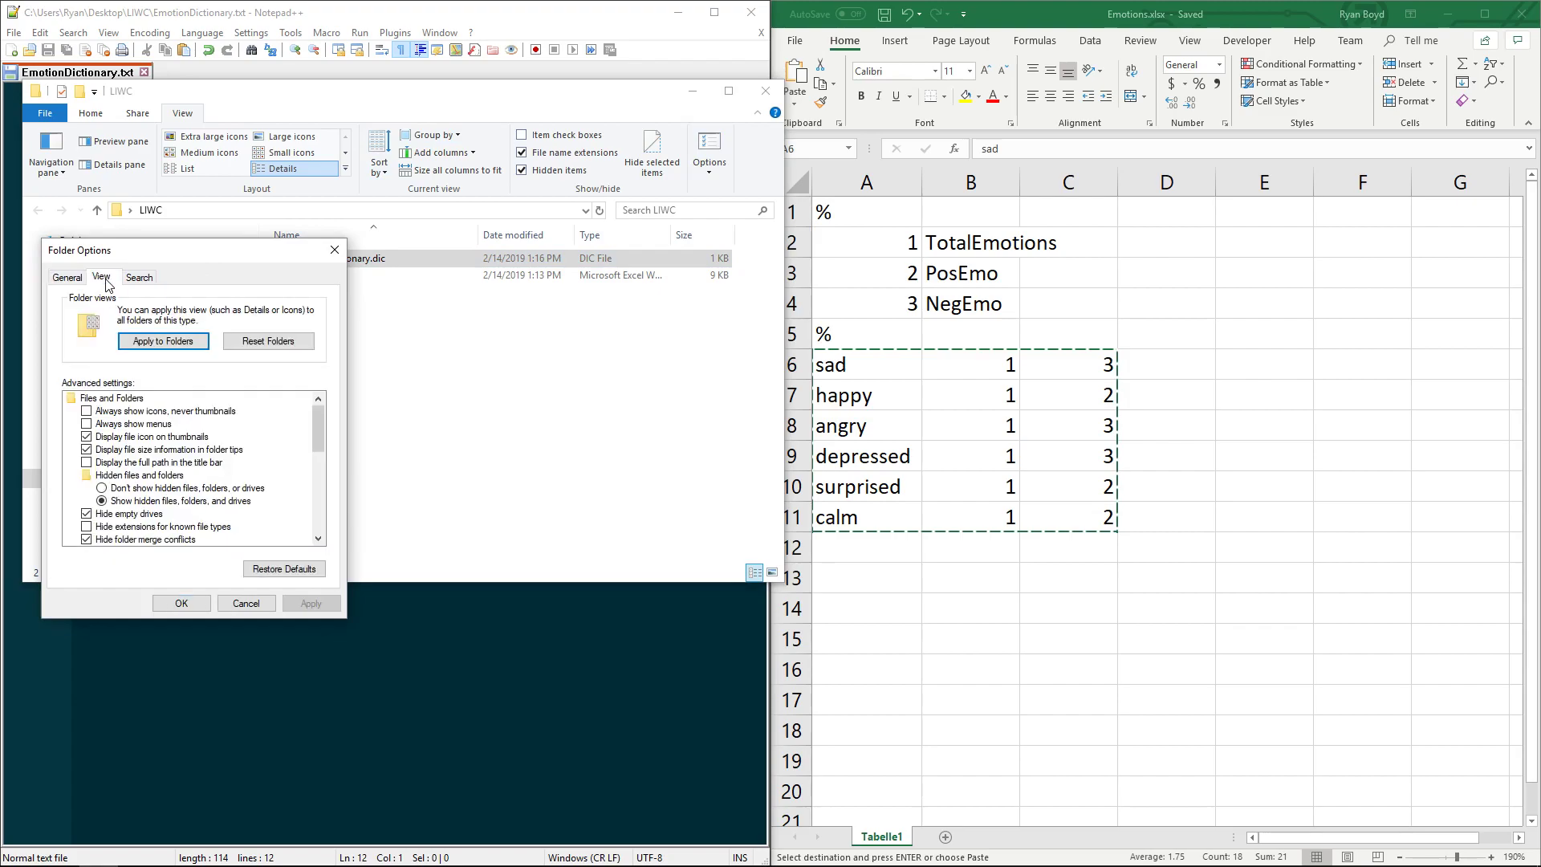
pyautogui.moveTo(321, 411); pyautogui.dragTo(325, 439)
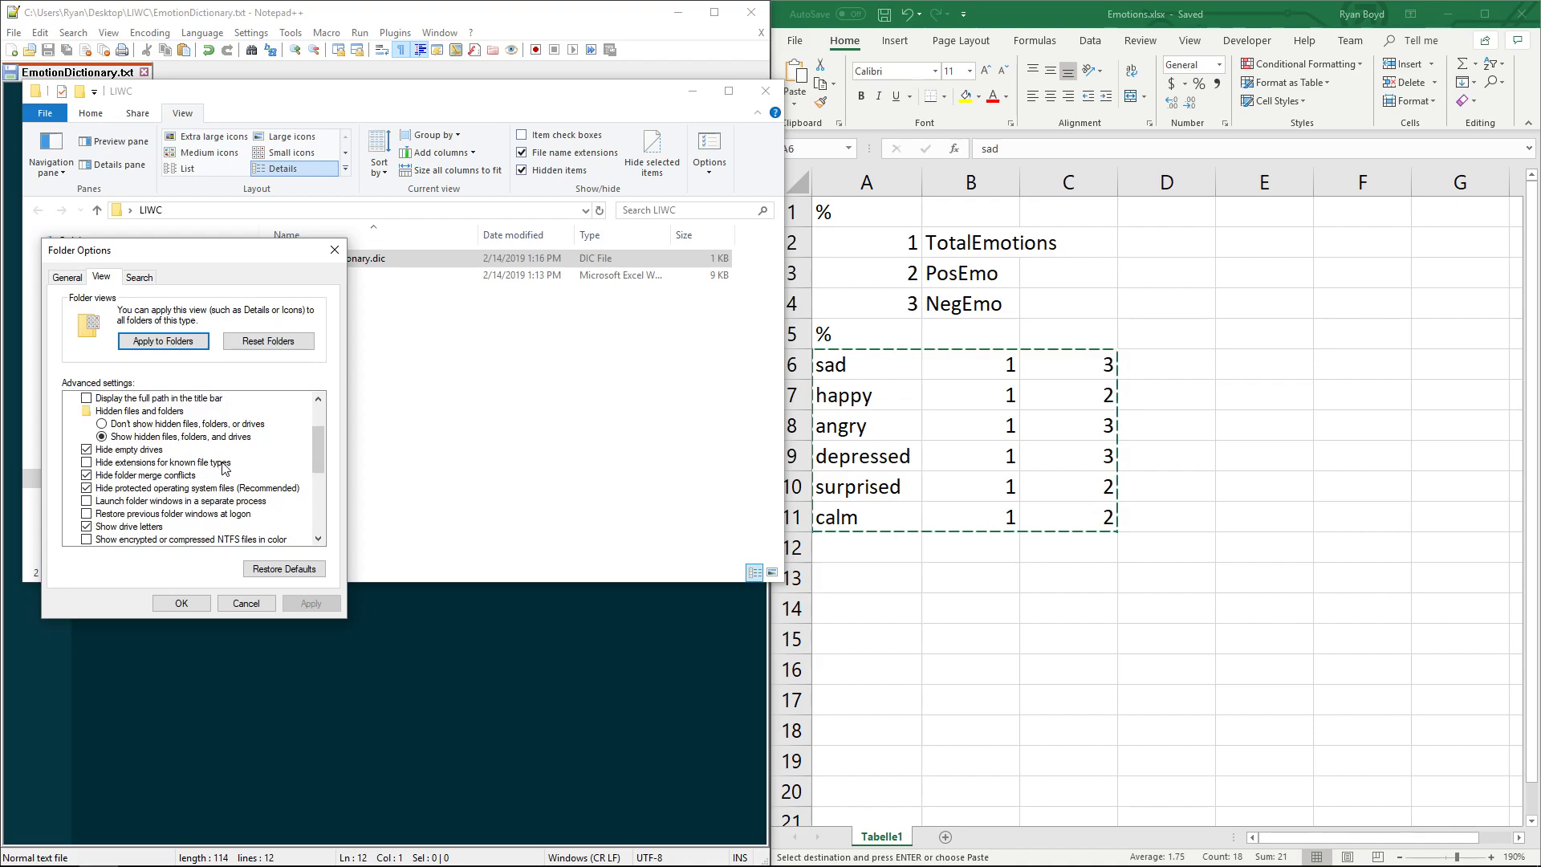
pyautogui.click(137, 464)
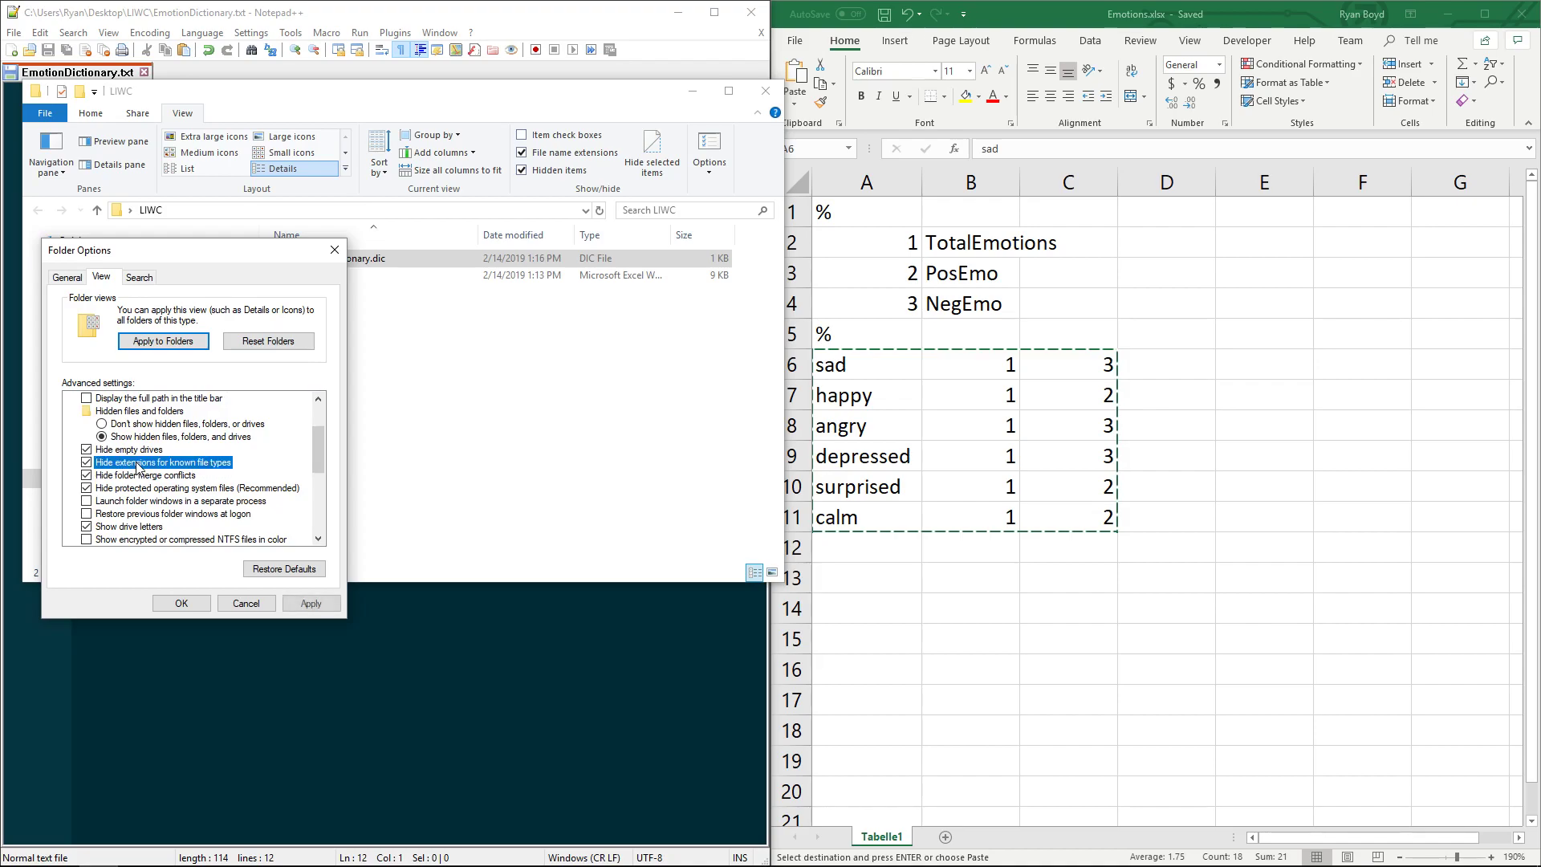
pyautogui.moveTo(200, 265); pyautogui.dragTo(784, 152)
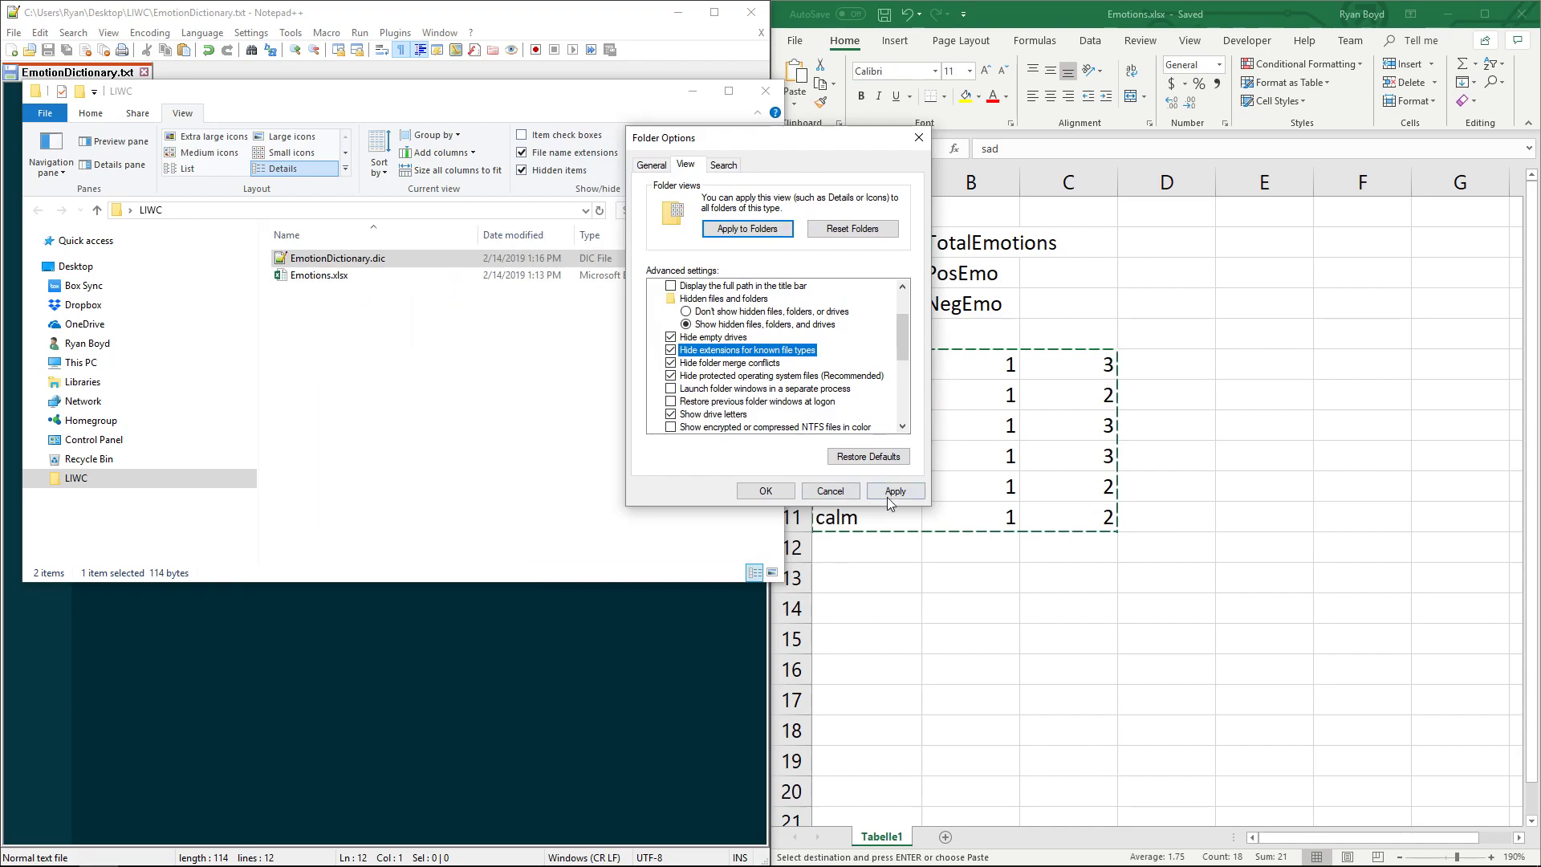
pyautogui.click(892, 492)
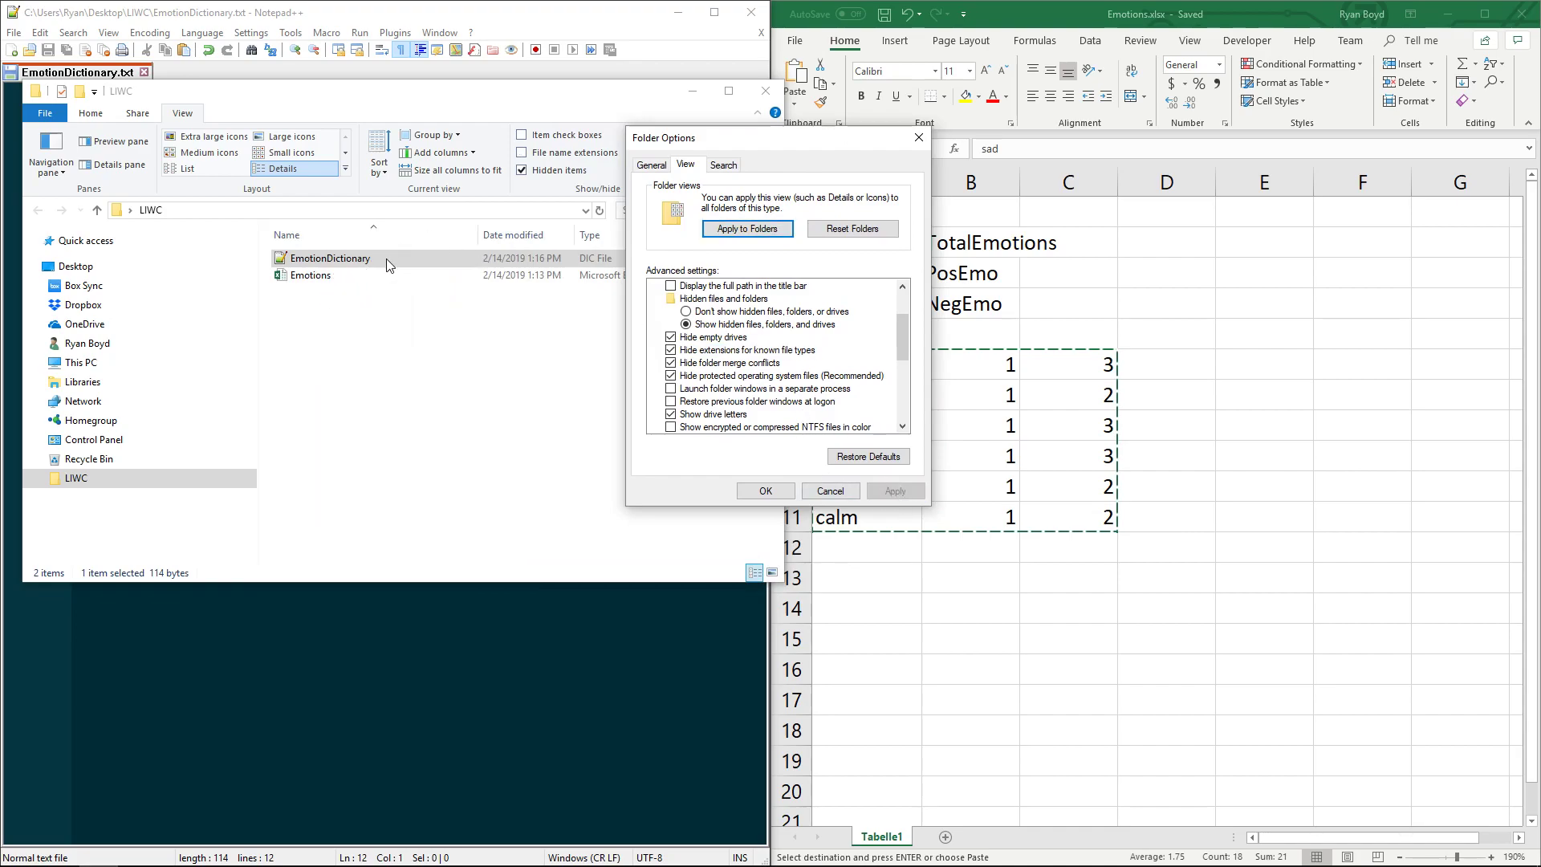
pyautogui.click(741, 354)
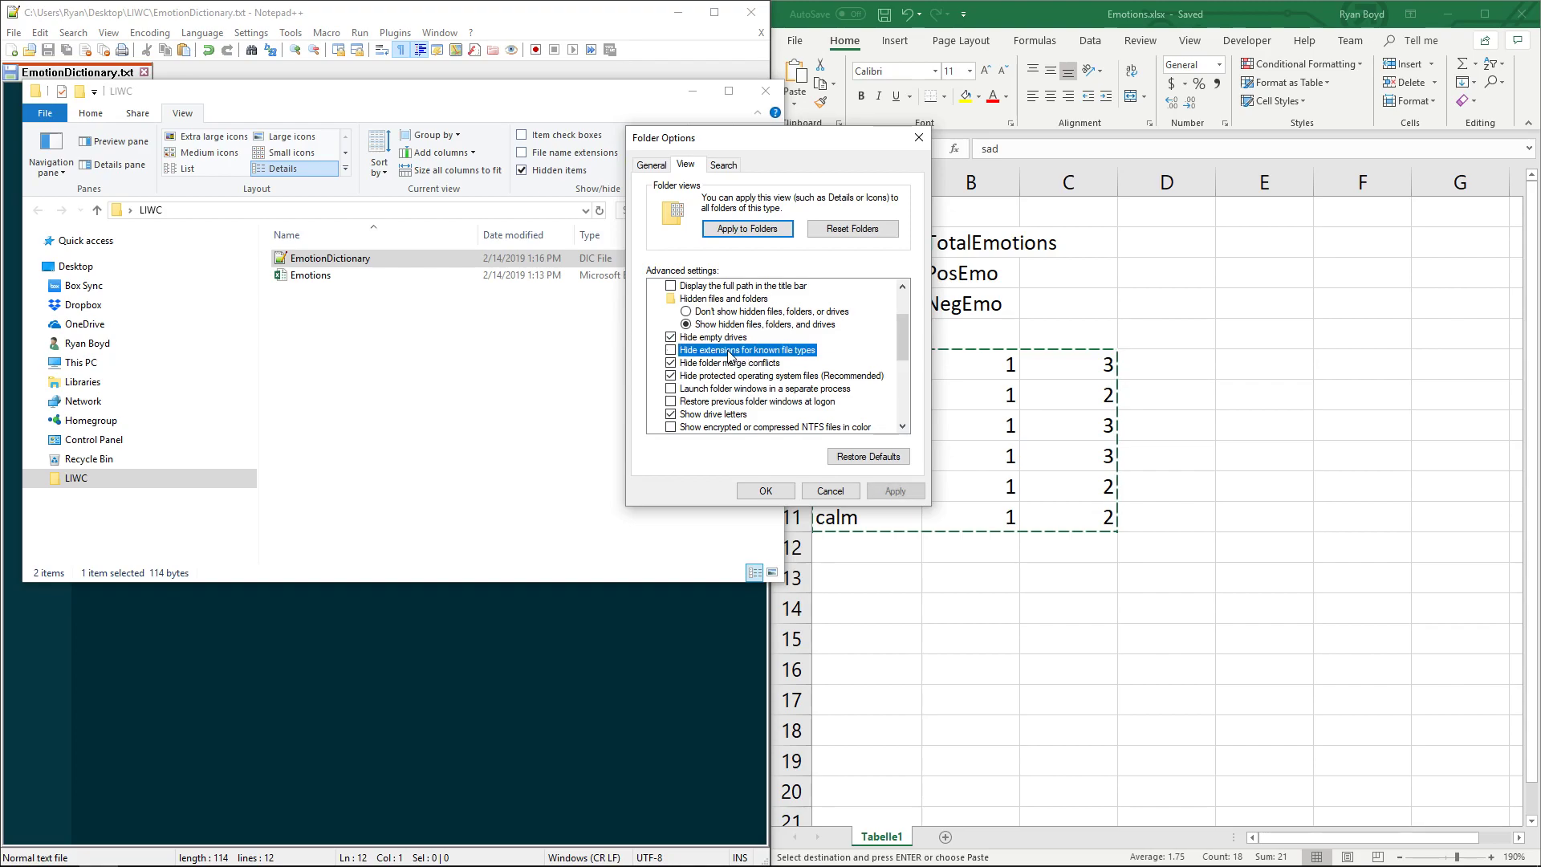
pyautogui.click(894, 491)
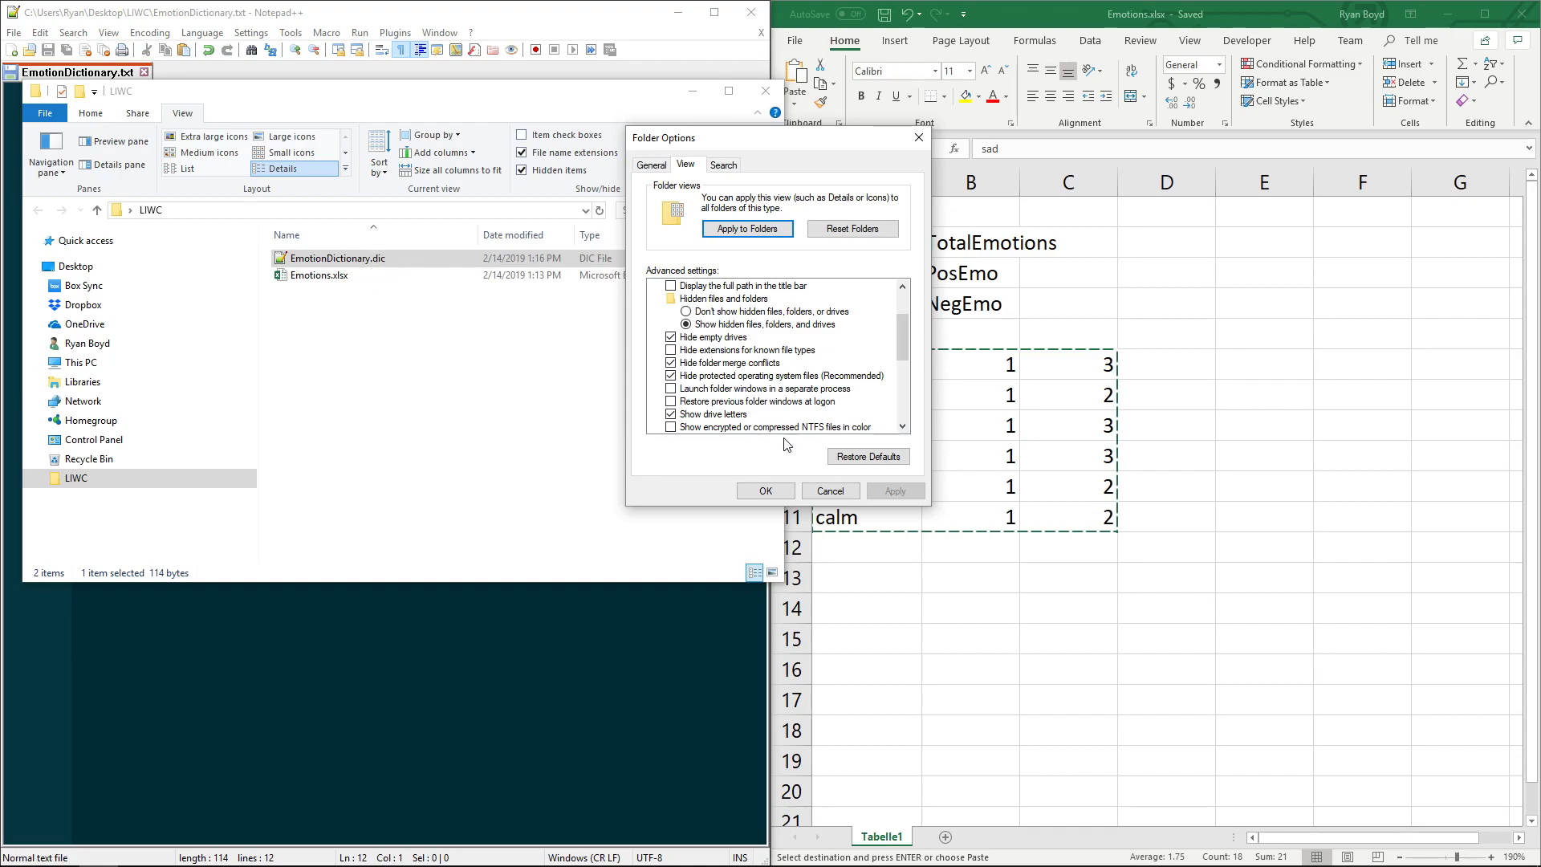
pyautogui.click(764, 490)
pyautogui.click(489, 327)
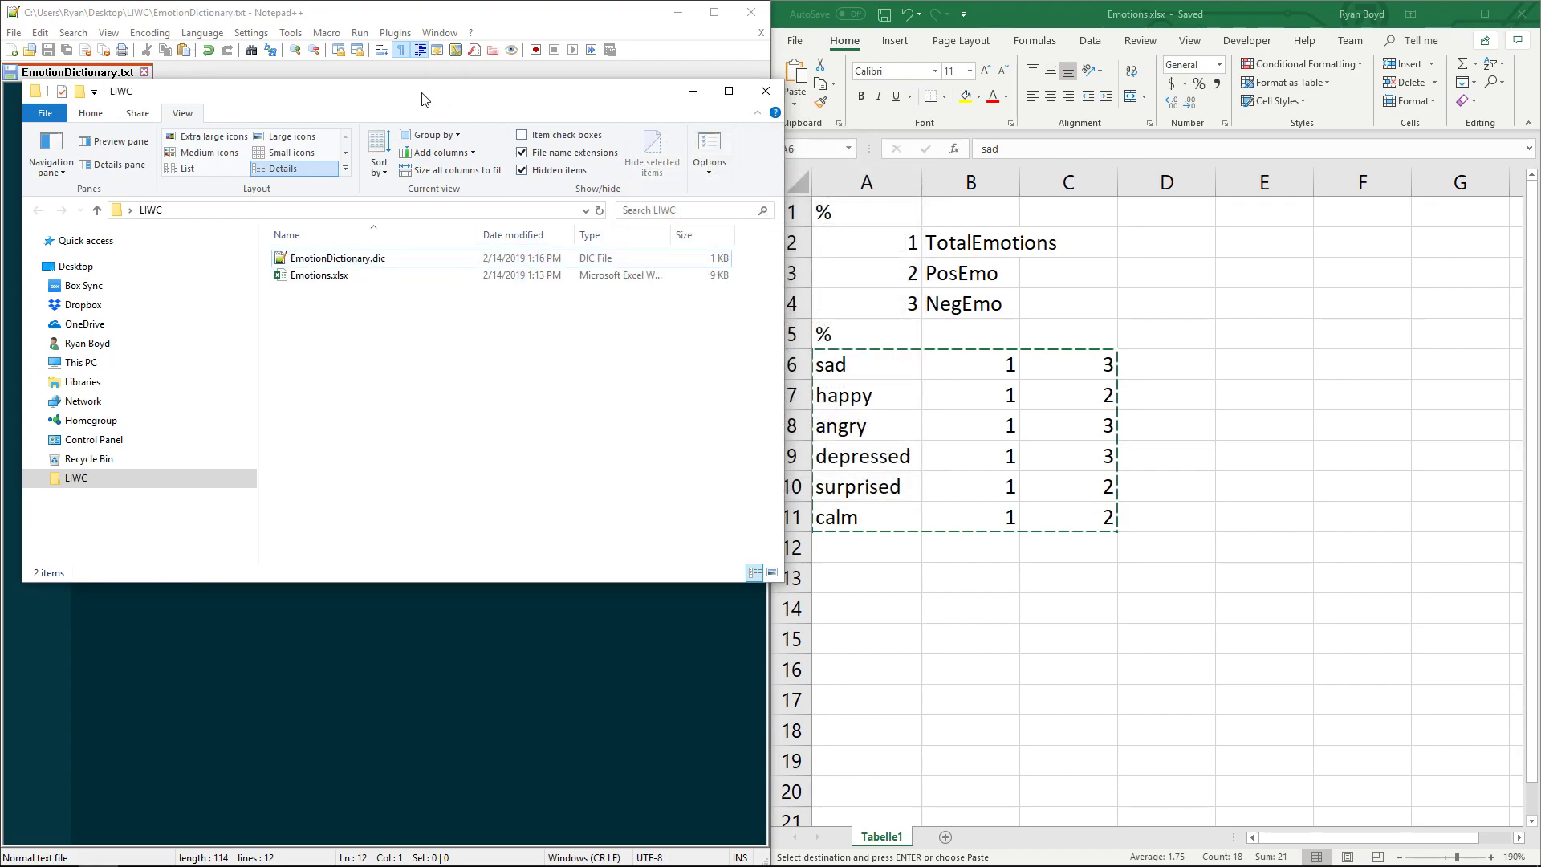
pyautogui.moveTo(422, 98)
pyautogui.mouseDown()
pyautogui.moveTo(685, 203)
pyautogui.moveTo(824, 195)
pyautogui.mouseUp()
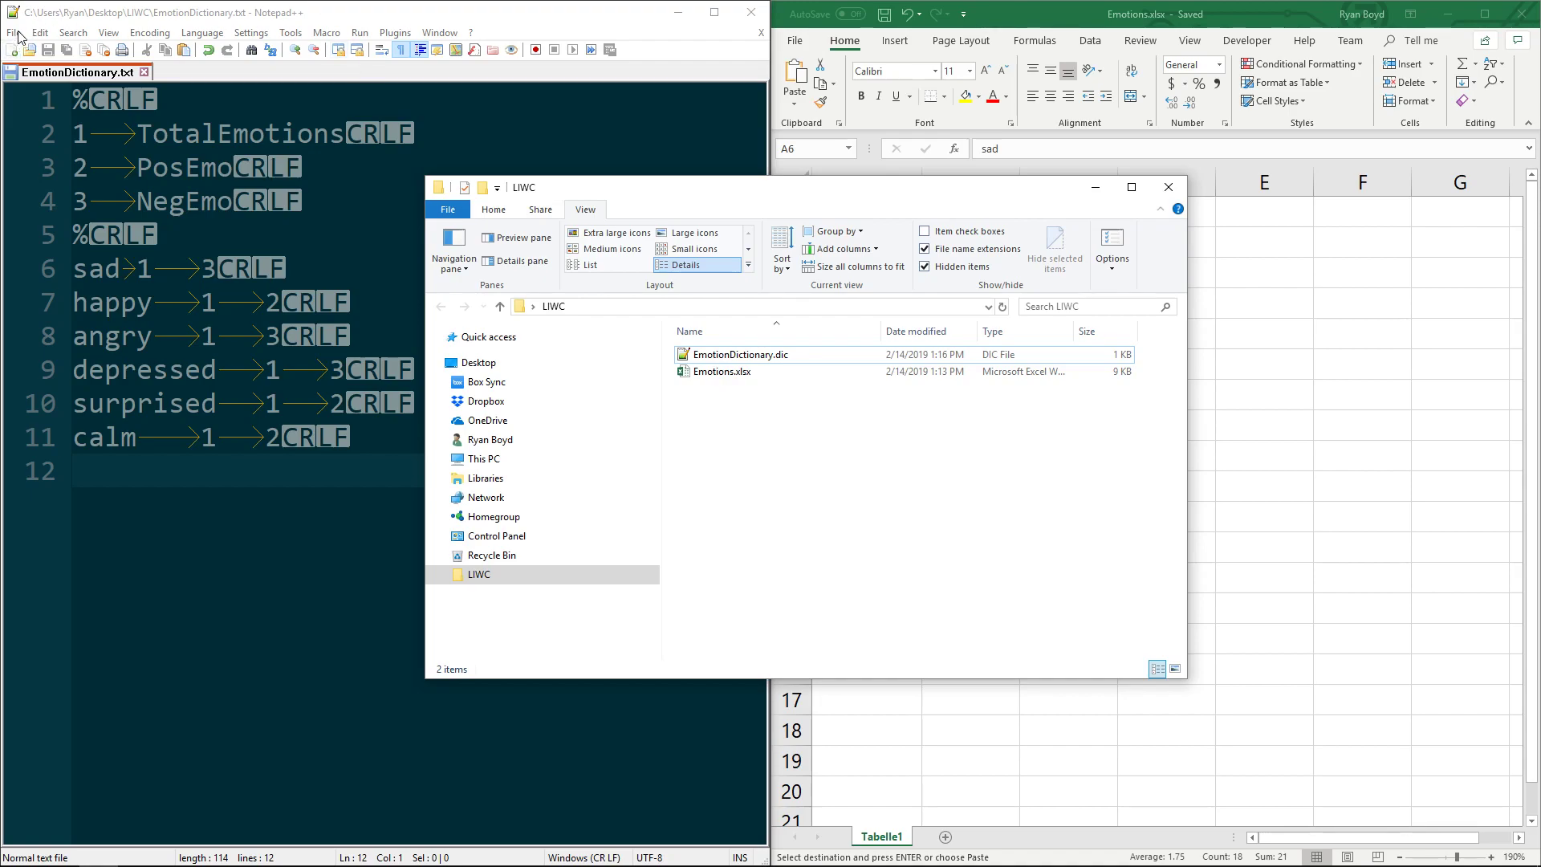
# Keep the missing .txt file open in Notepad++ and Save As with All types selected.
pyautogui.click(201, 73)
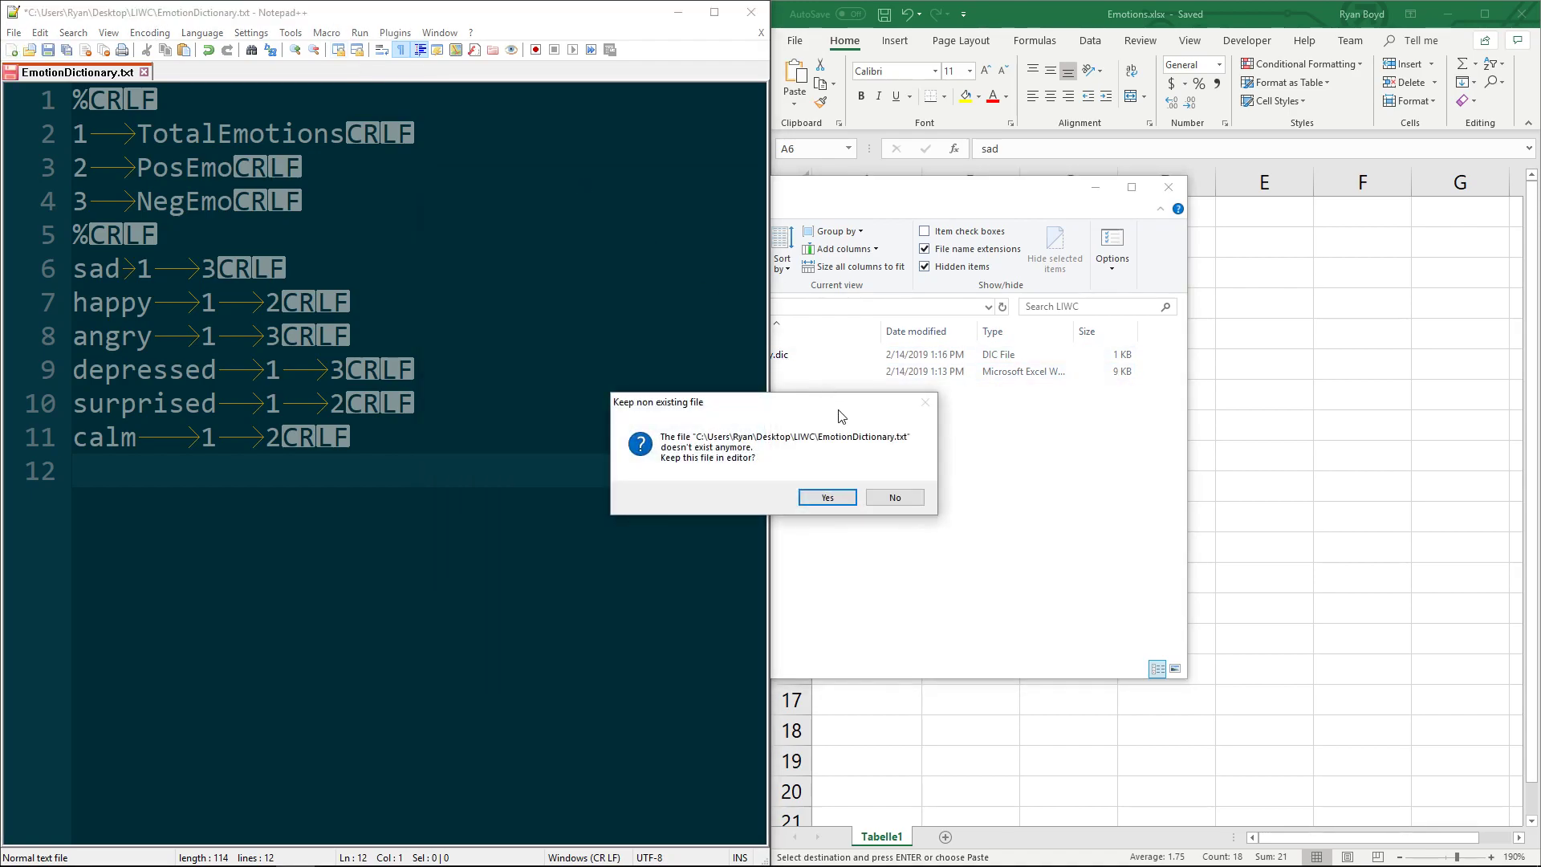
pyautogui.click(828, 498)
pyautogui.click(14, 32)
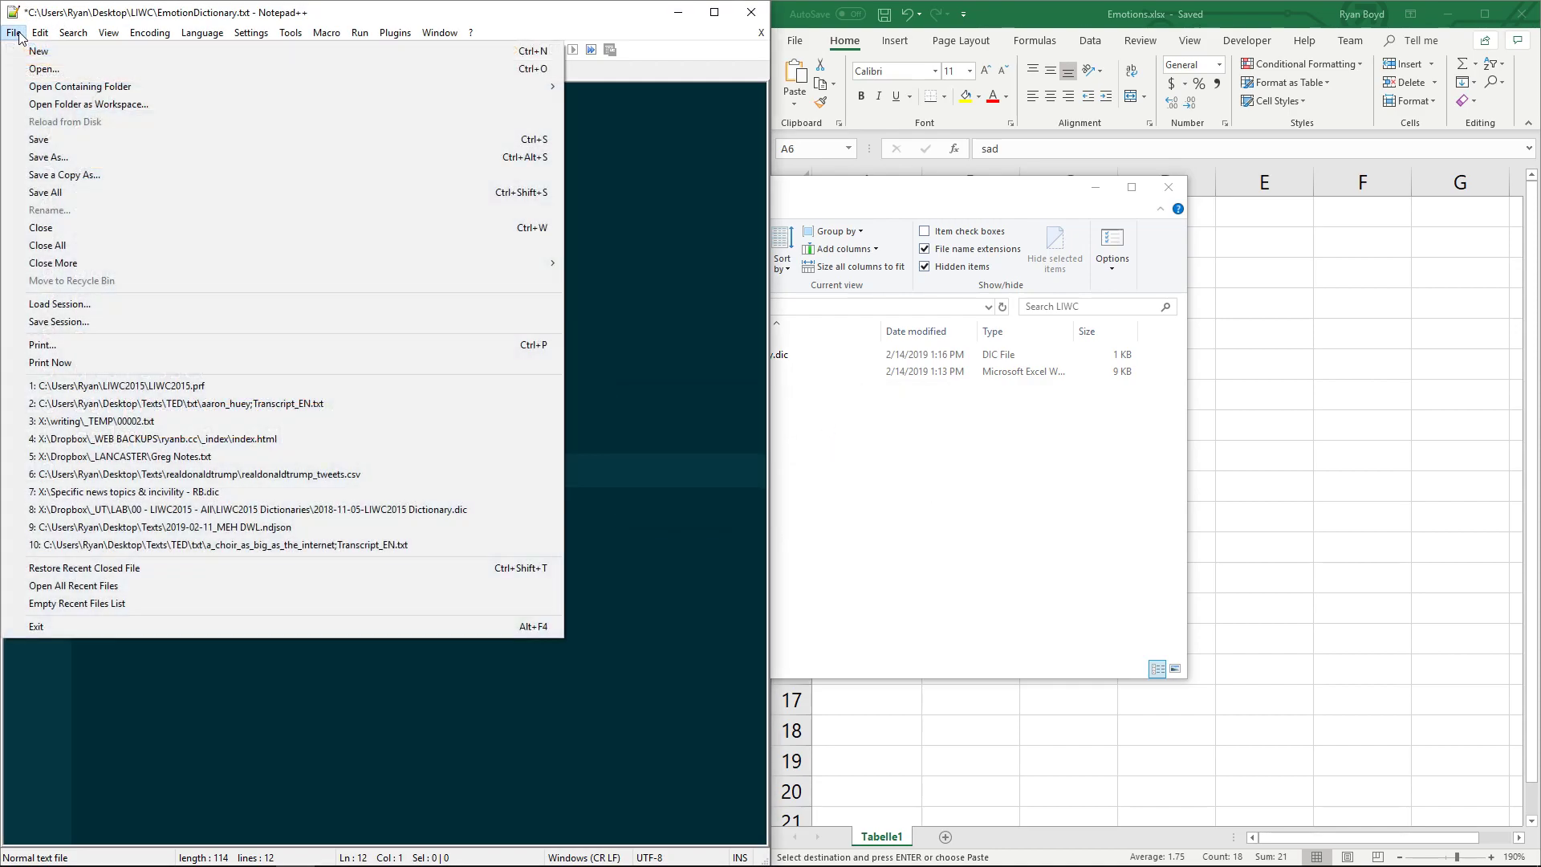
pyautogui.click(48, 157)
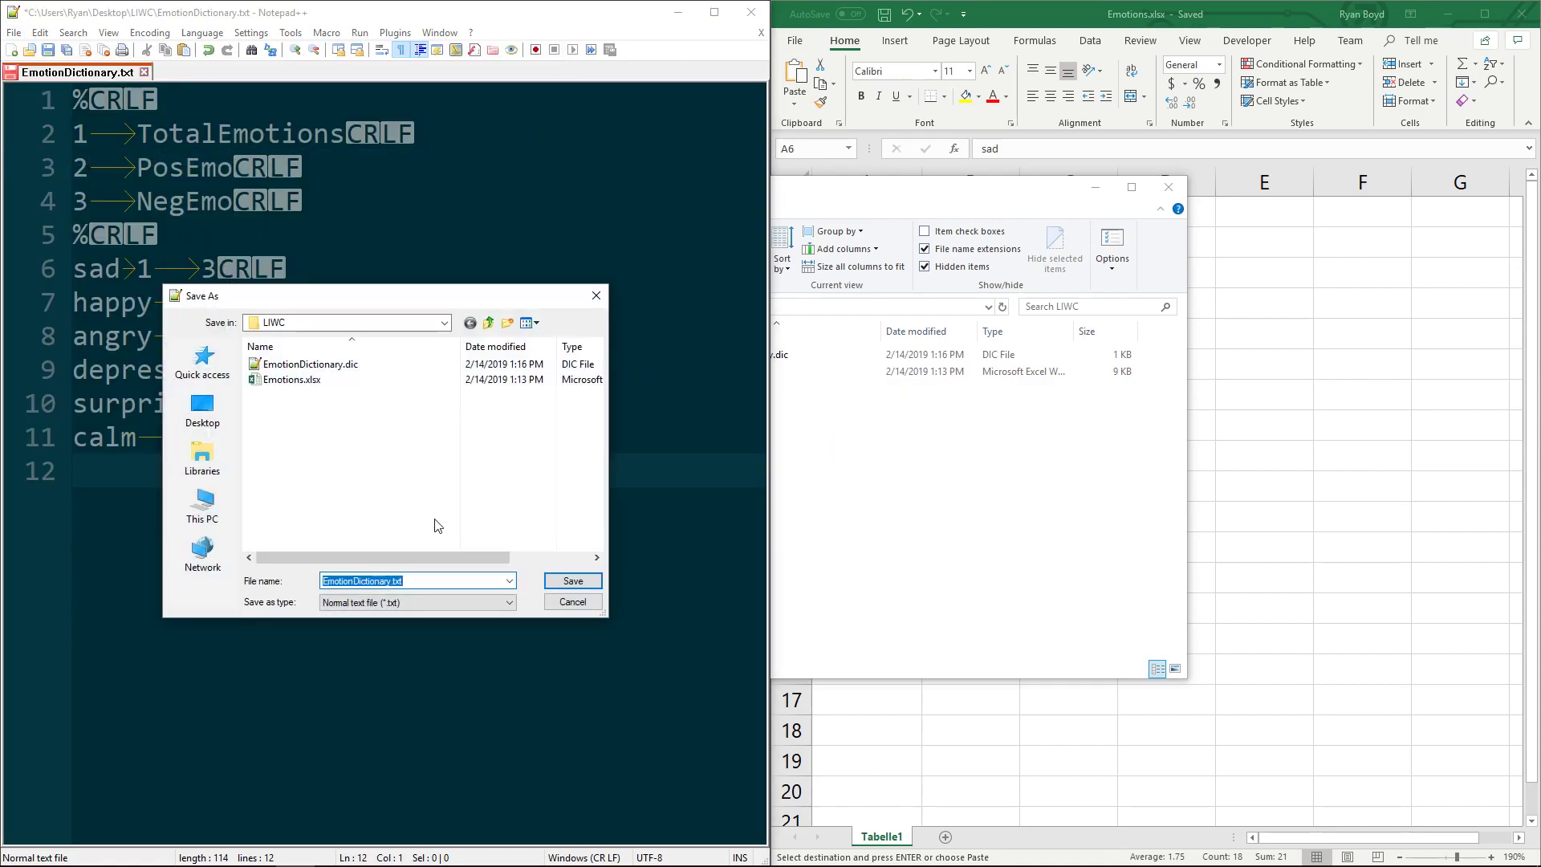
pyautogui.click(392, 604)
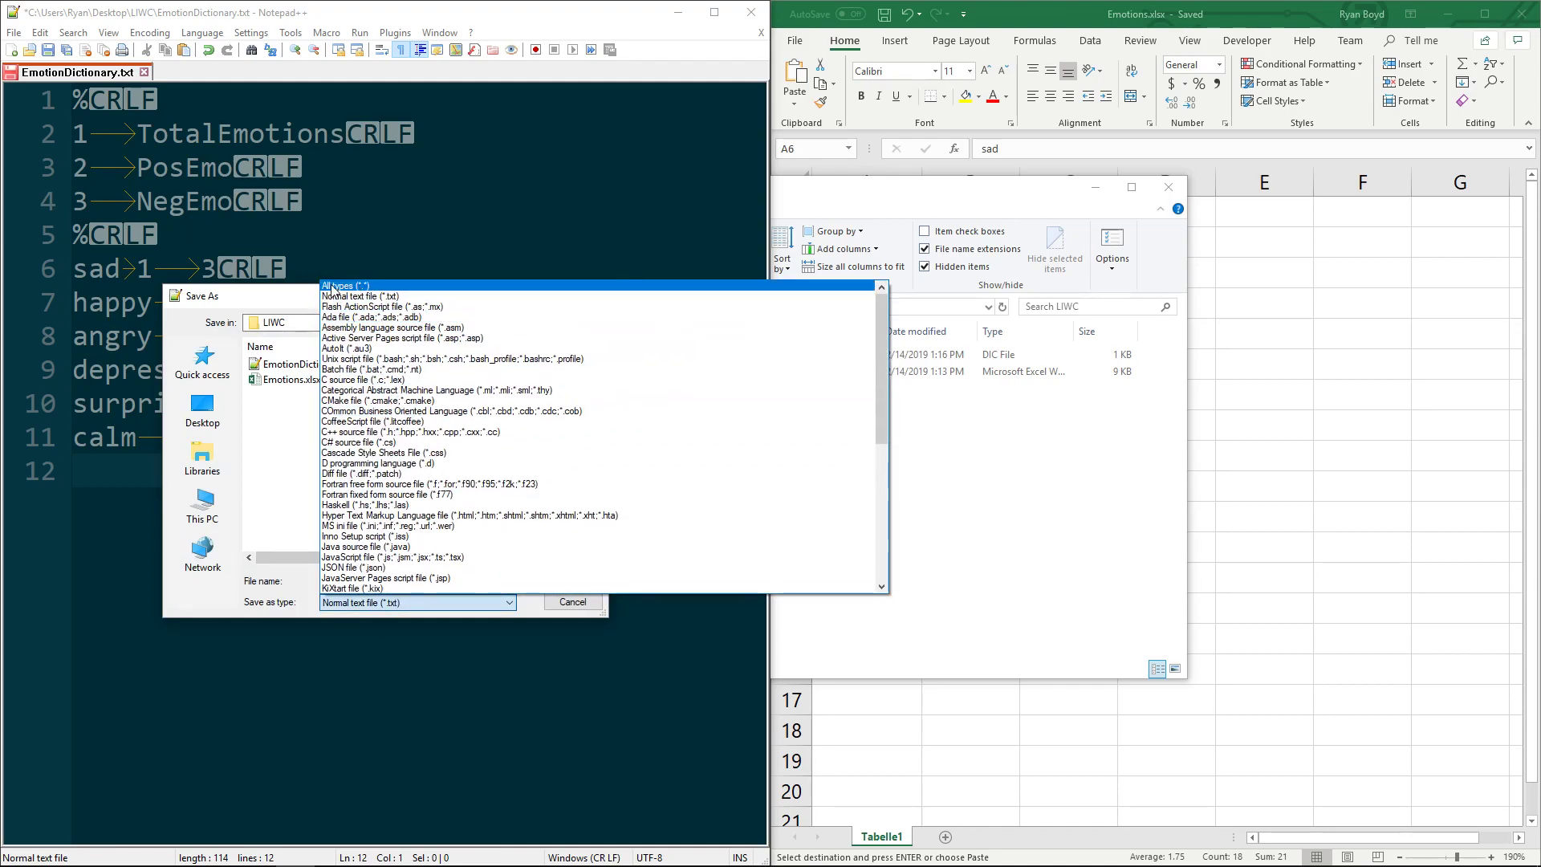
pyautogui.click(332, 287)
pyautogui.click(363, 609)
pyautogui.click(363, 608)
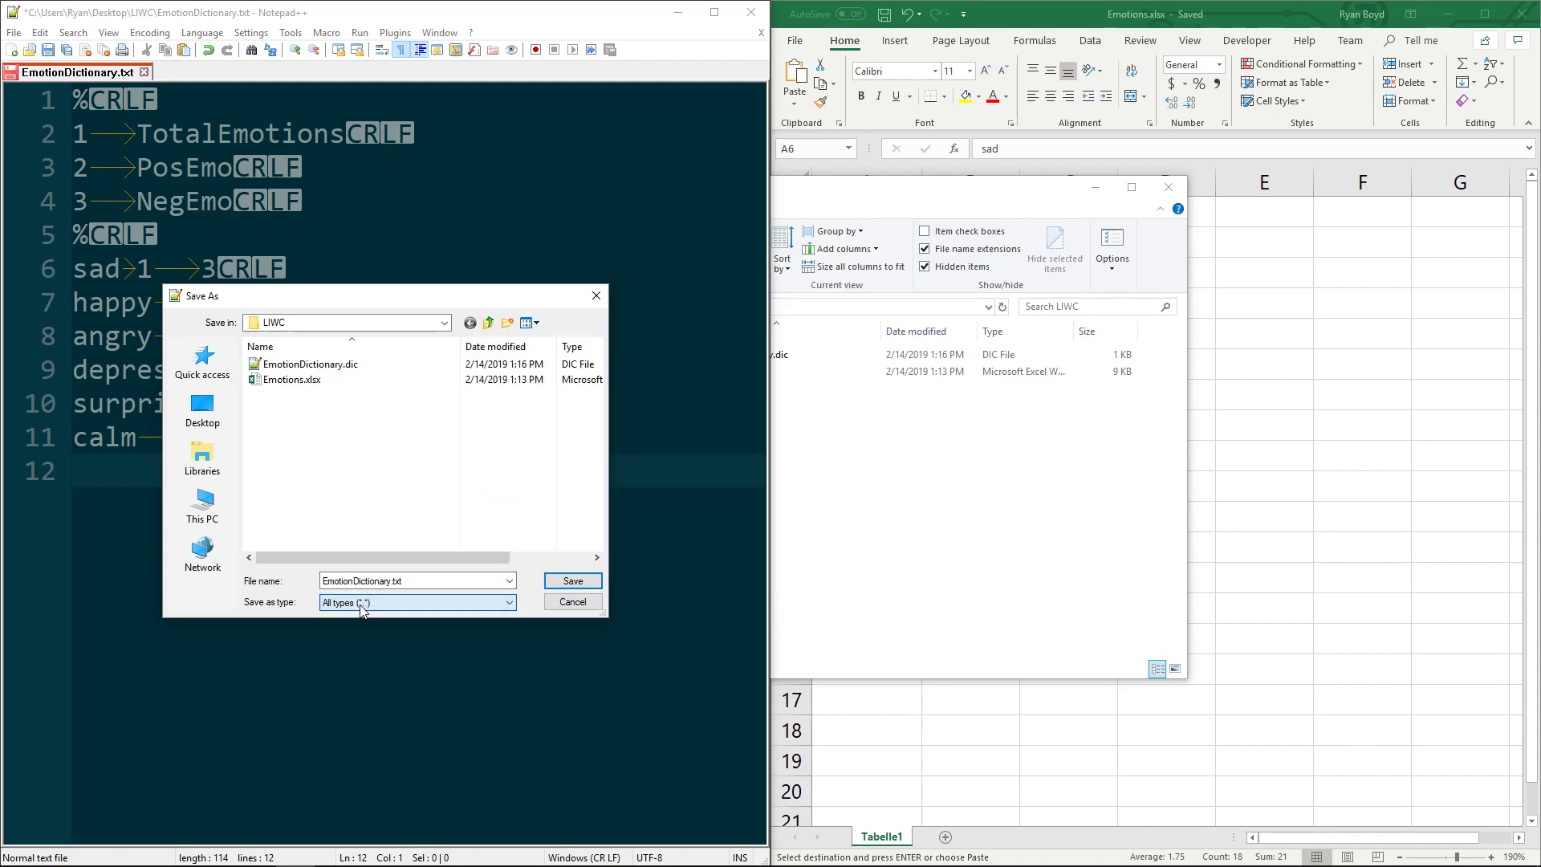
# Change the file name to EmotionDictionary2.dic and save it in the LIWC folder.
pyautogui.doubleClick(413, 581)
pyautogui.click(413, 580)
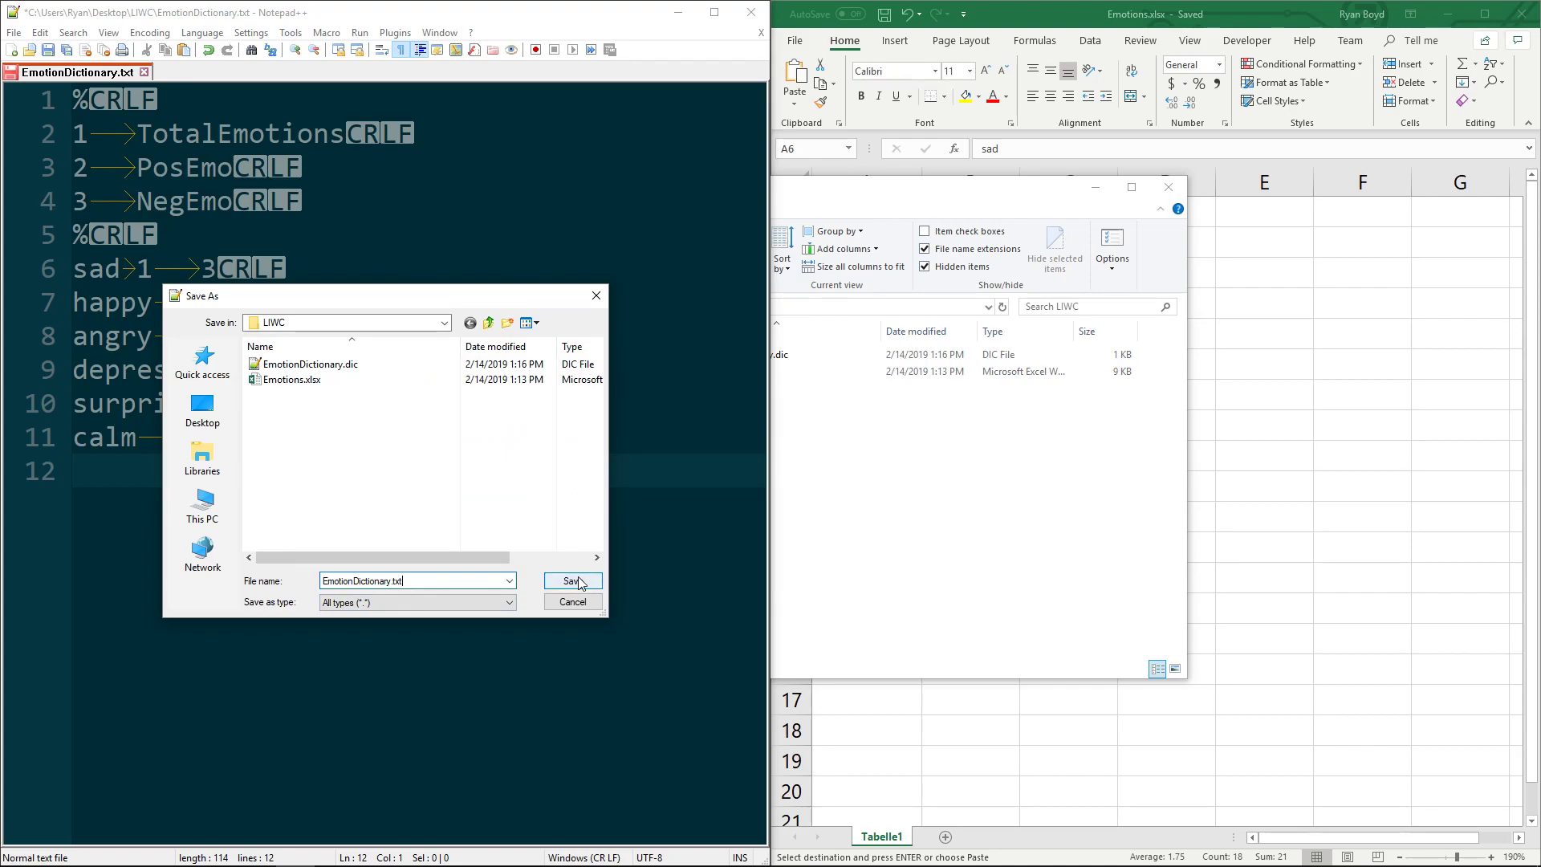
pyautogui.press('BackSpace')
pyautogui.press('BackSpace')
pyautogui.press('BackSpace')
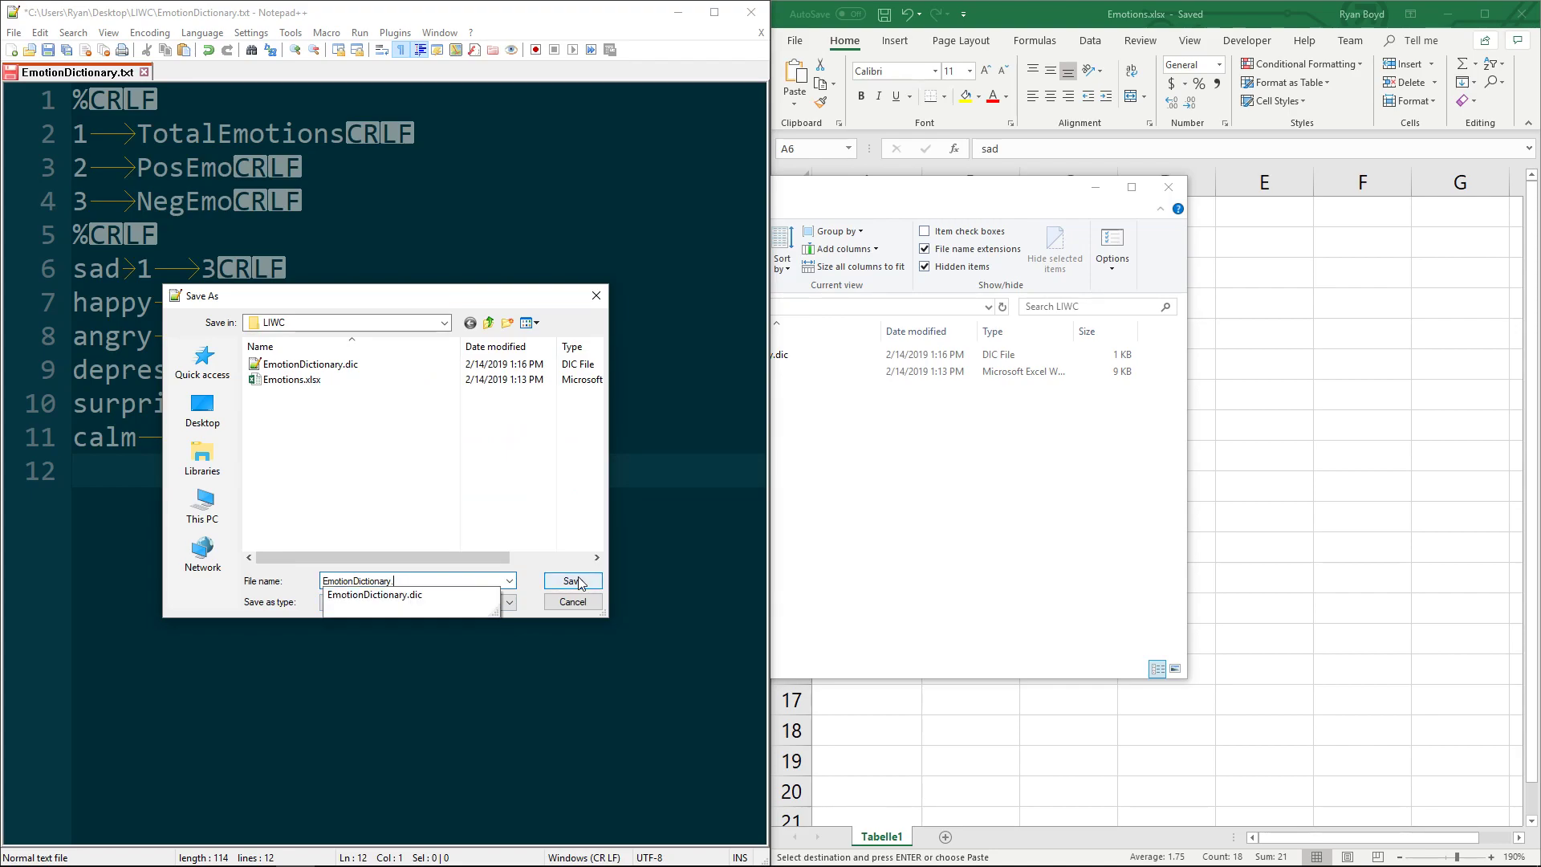
pyautogui.write('dic')
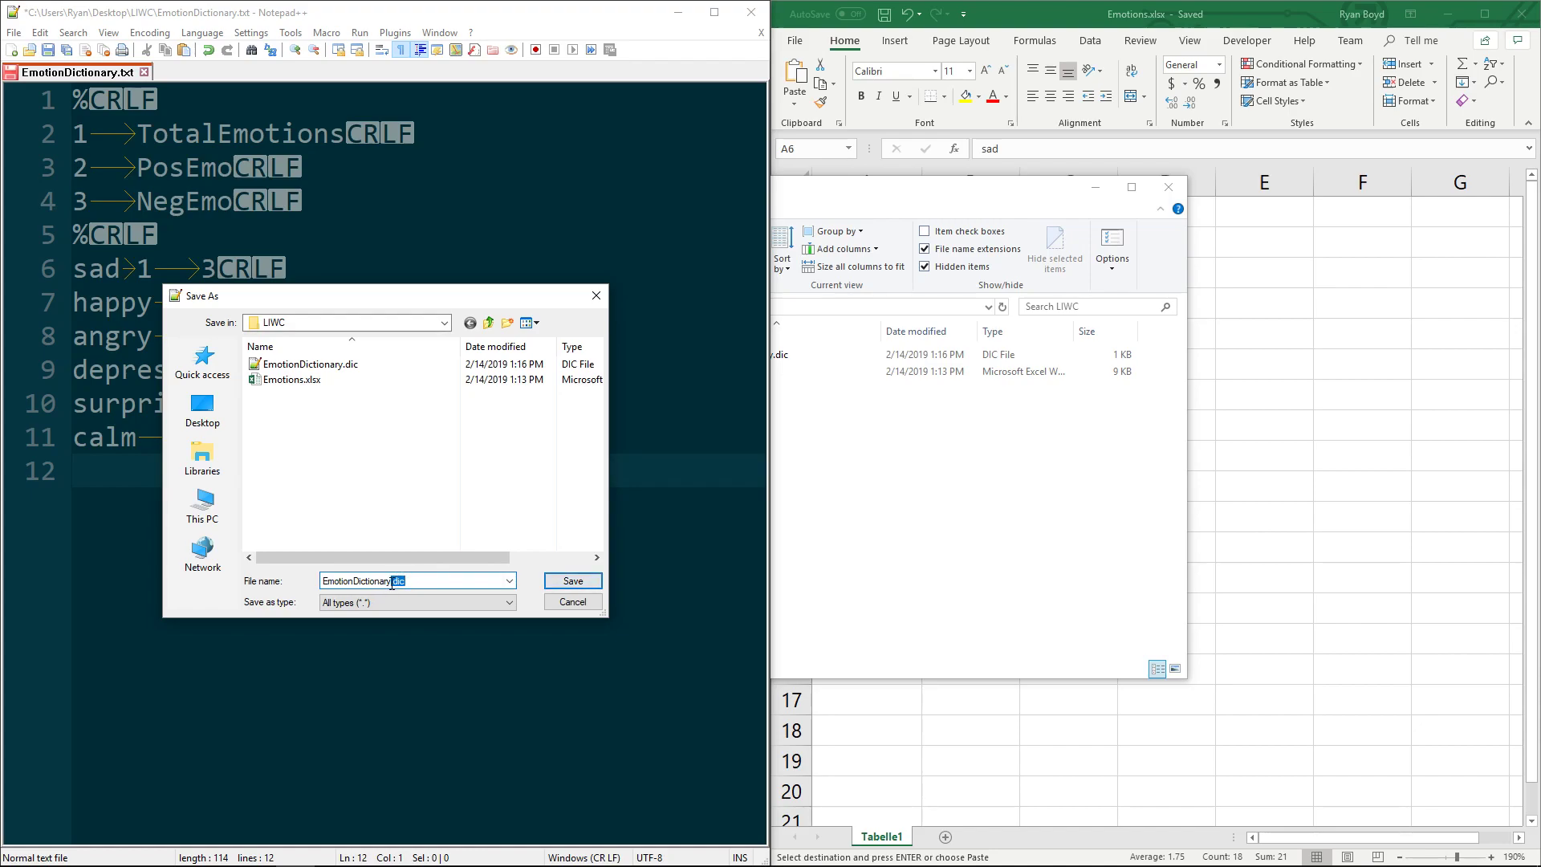
pyautogui.click(391, 583)
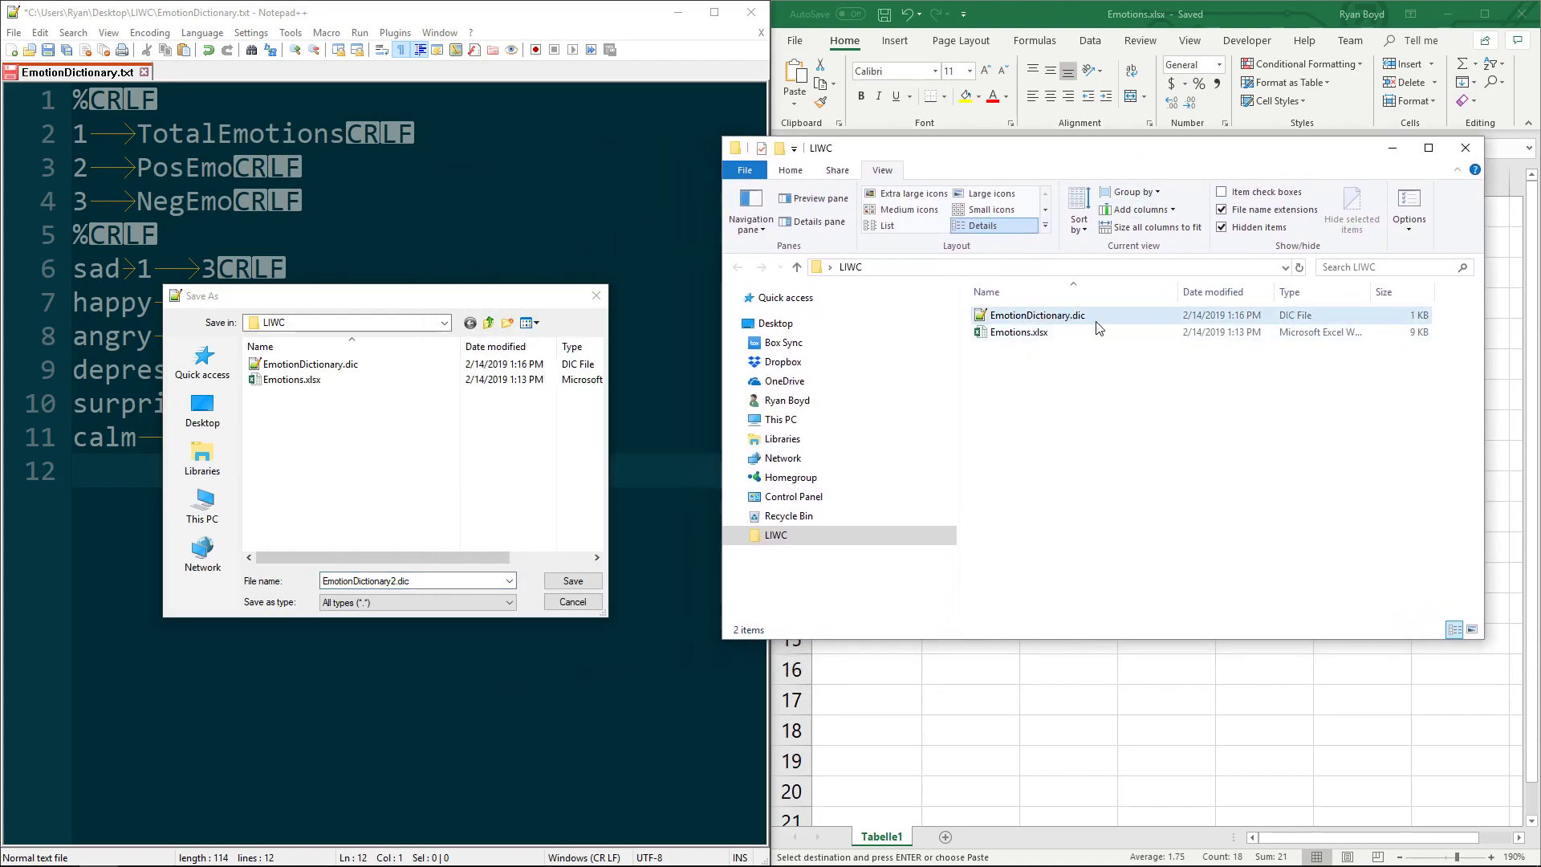
pyautogui.click(573, 581)
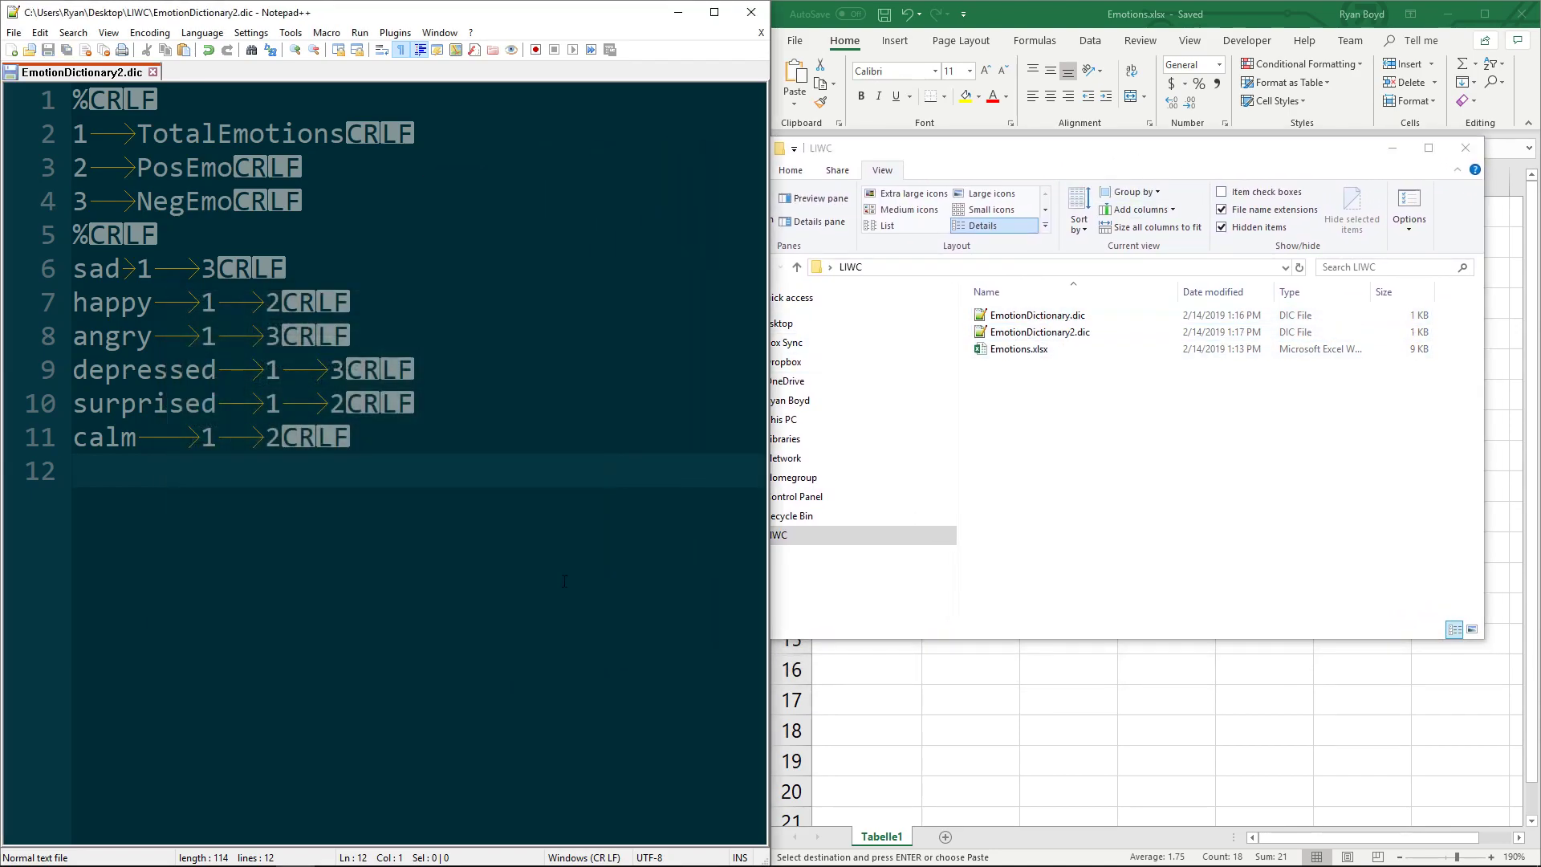
pyautogui.click(1043, 333)
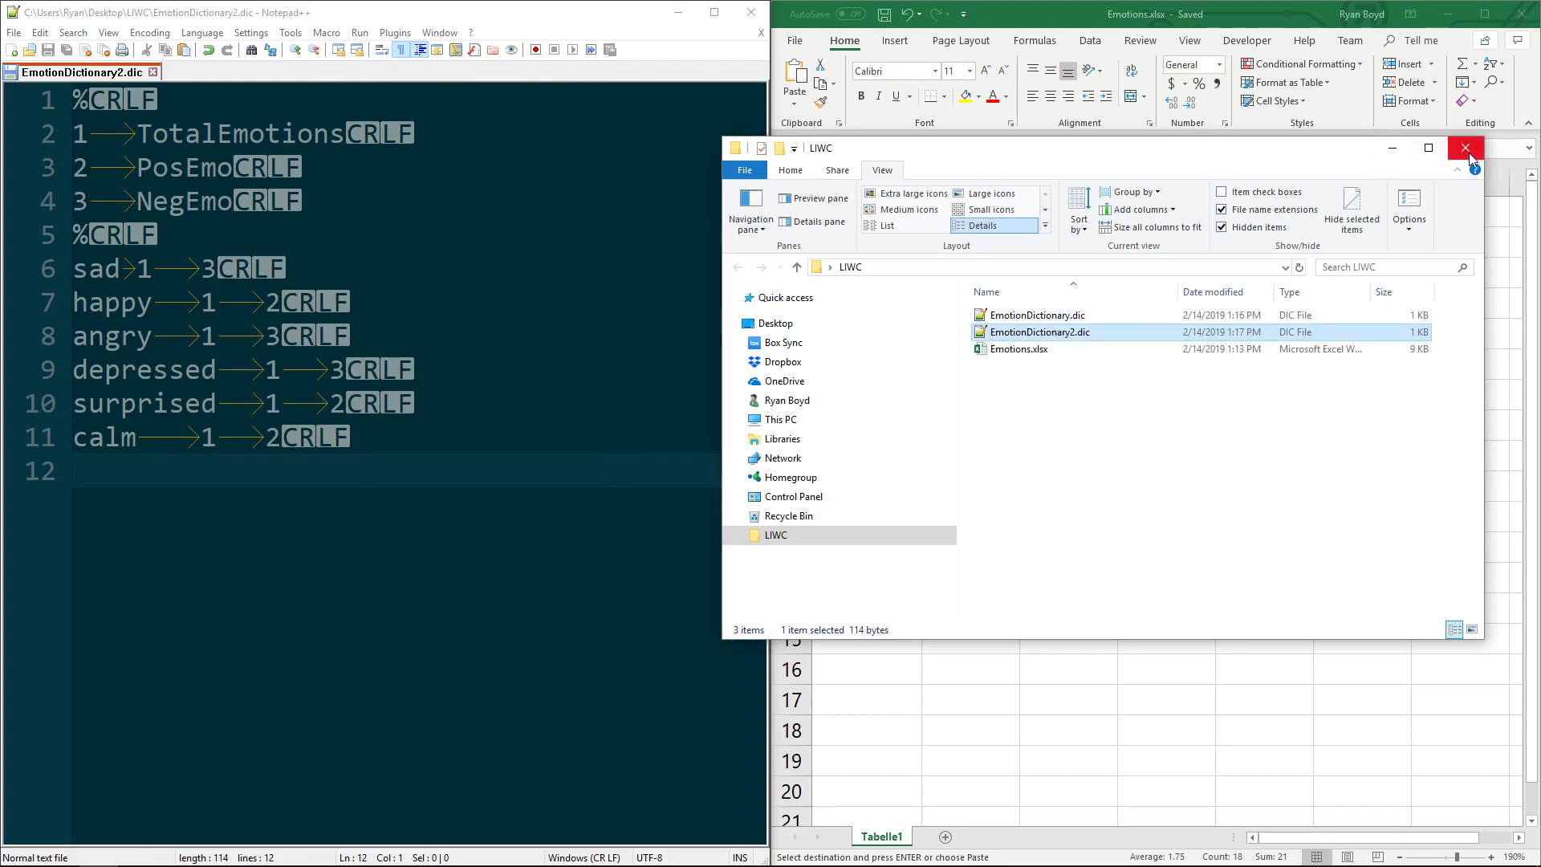
pyautogui.click(758, 20)
pyautogui.moveTo(481, 857)
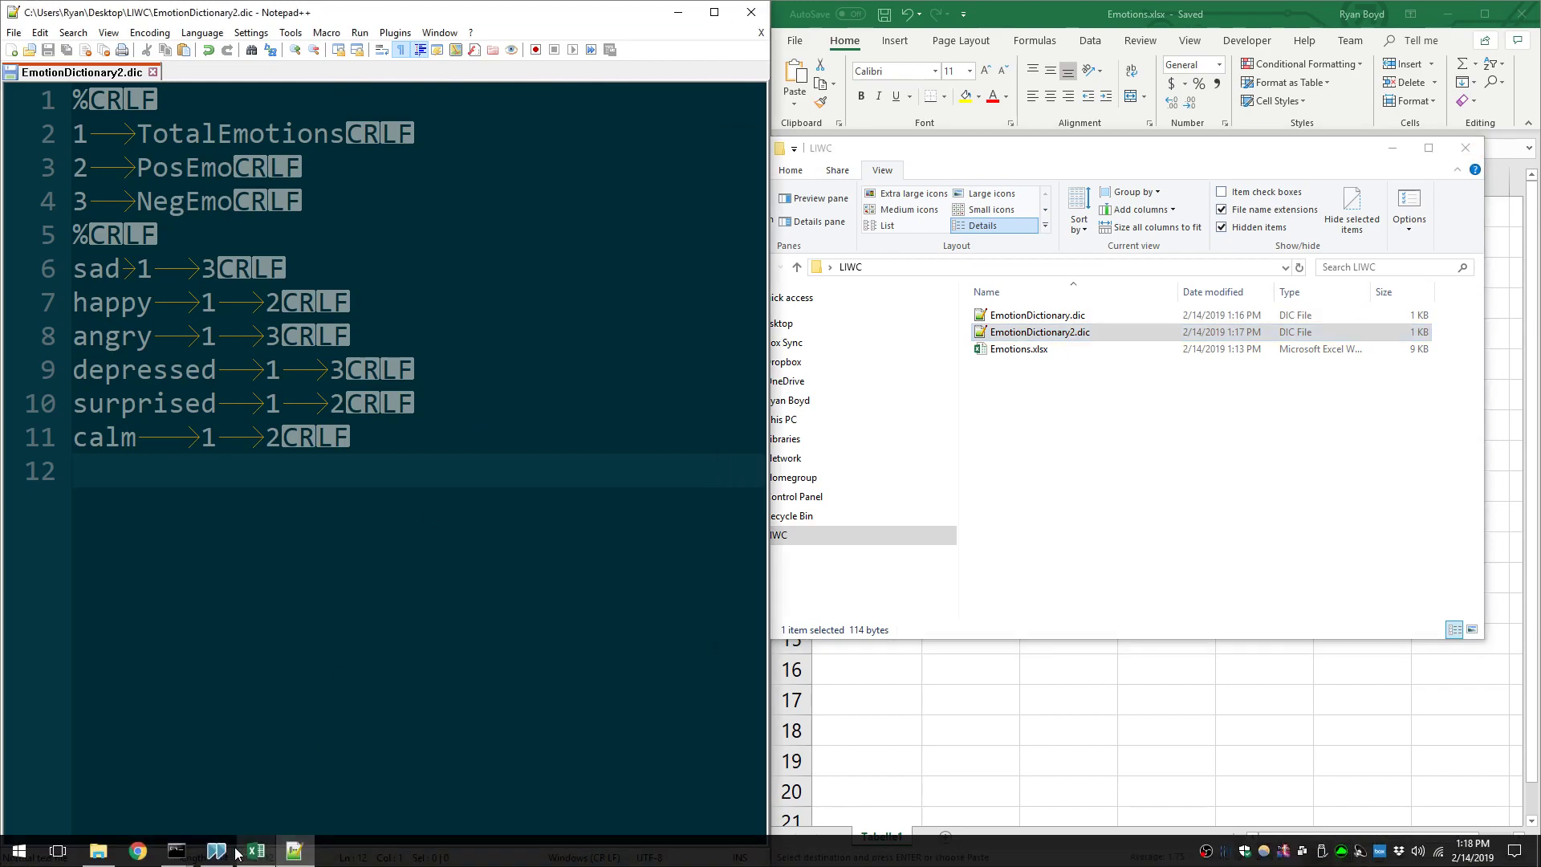
# Launch LIWC2015 and load EmotionDictionary.dic as a new dictionary.
pyautogui.click(215, 852)
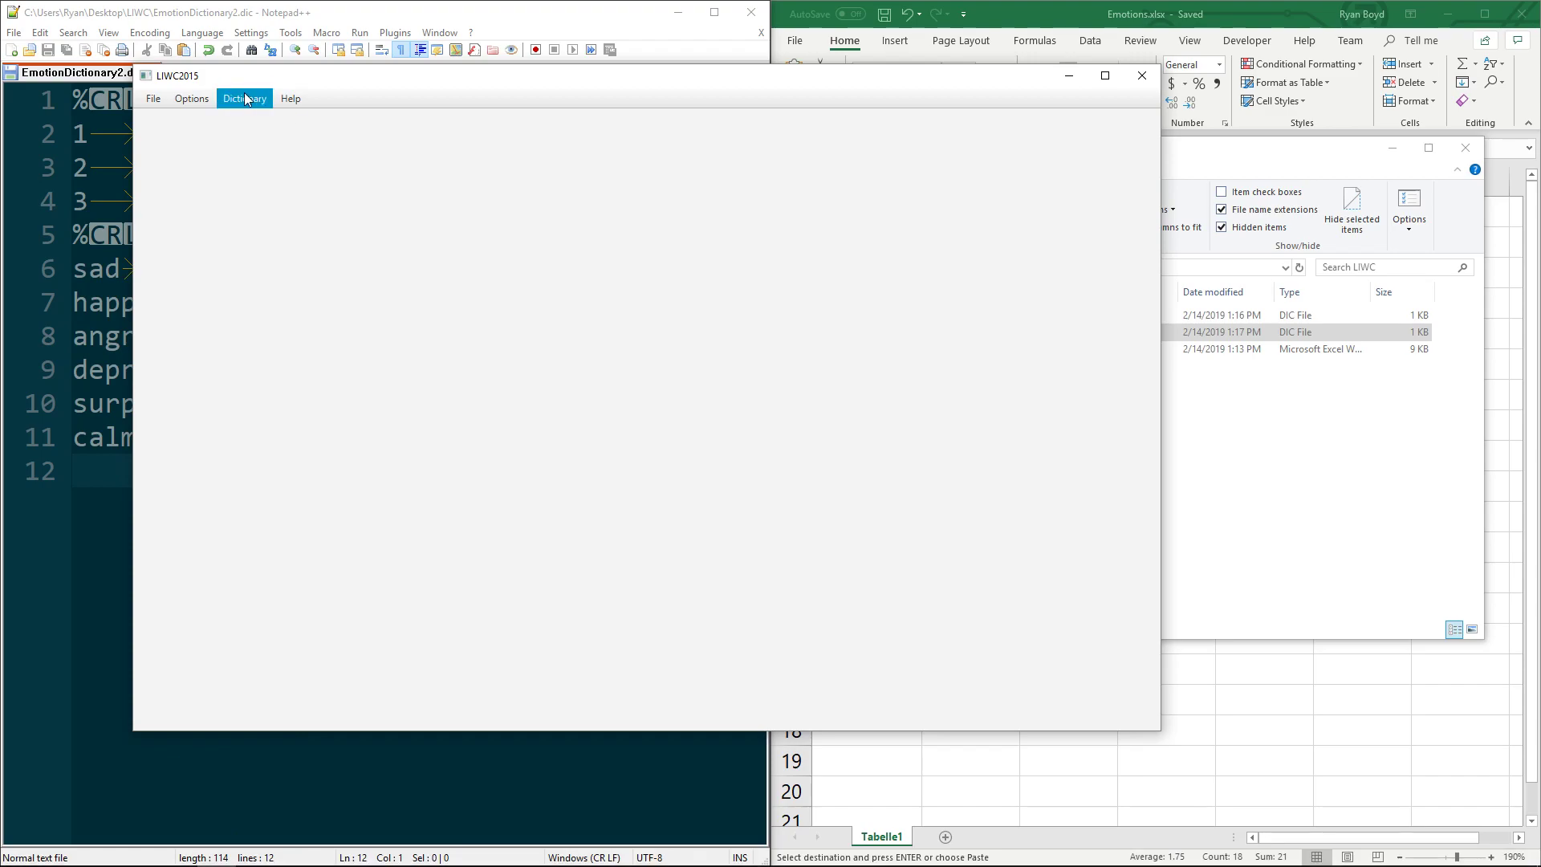
pyautogui.click(245, 99)
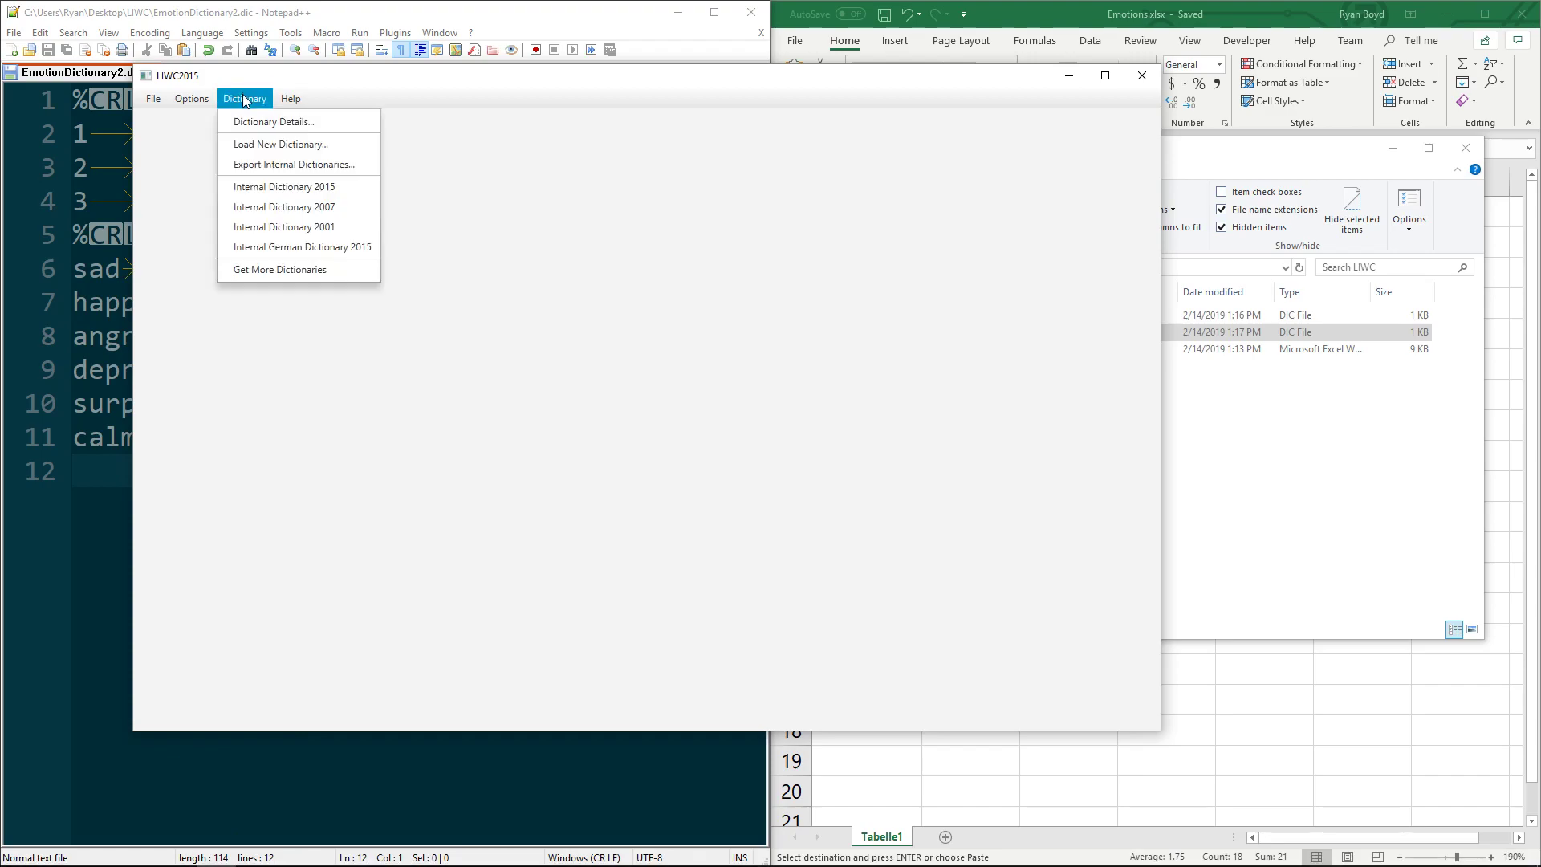
pyautogui.click(271, 152)
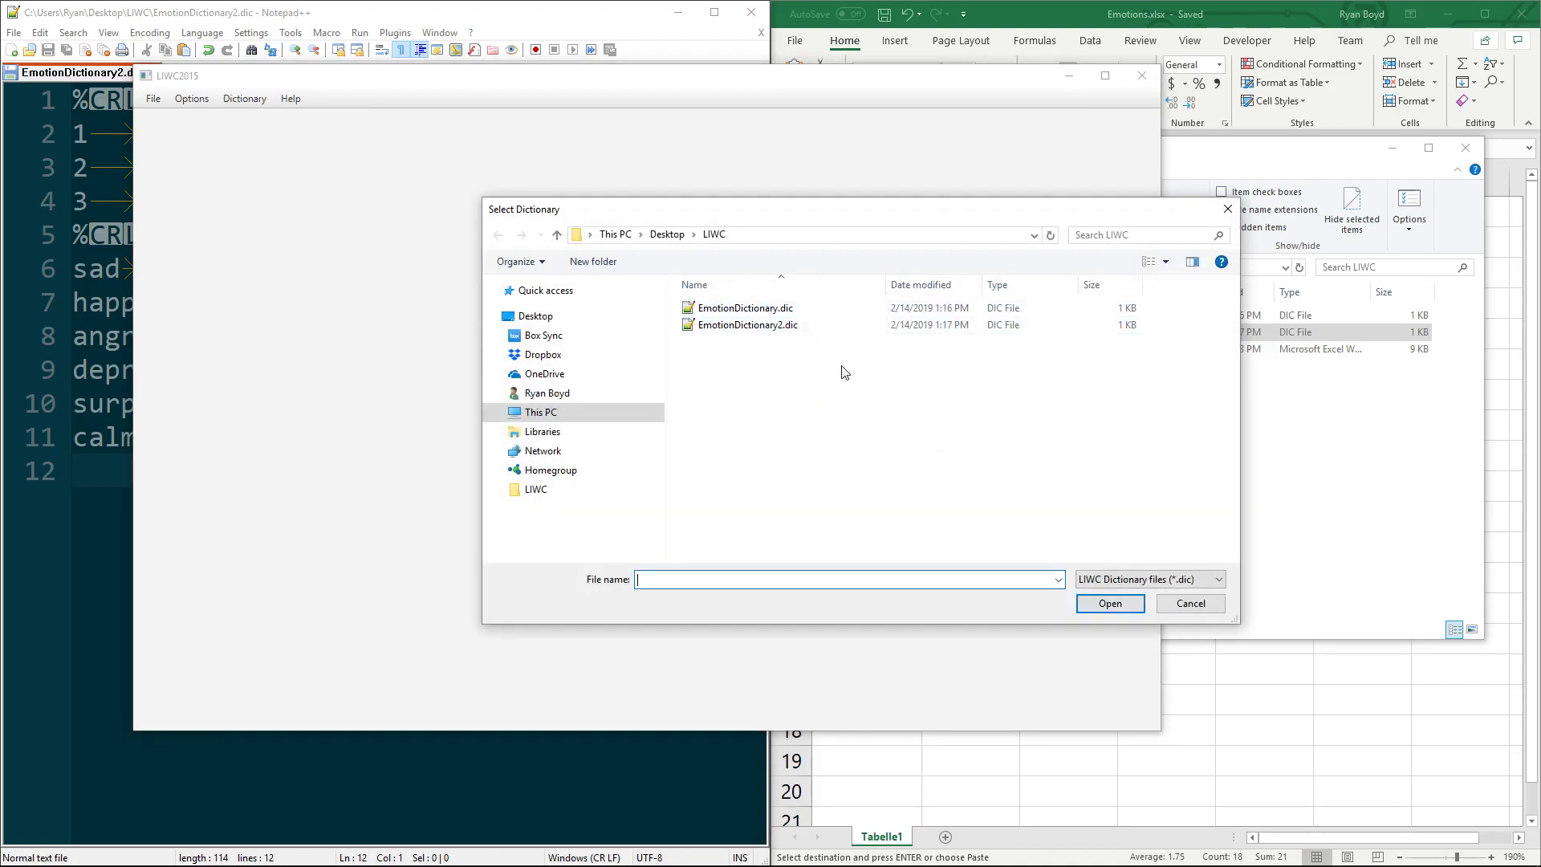
pyautogui.doubleClick(744, 308)
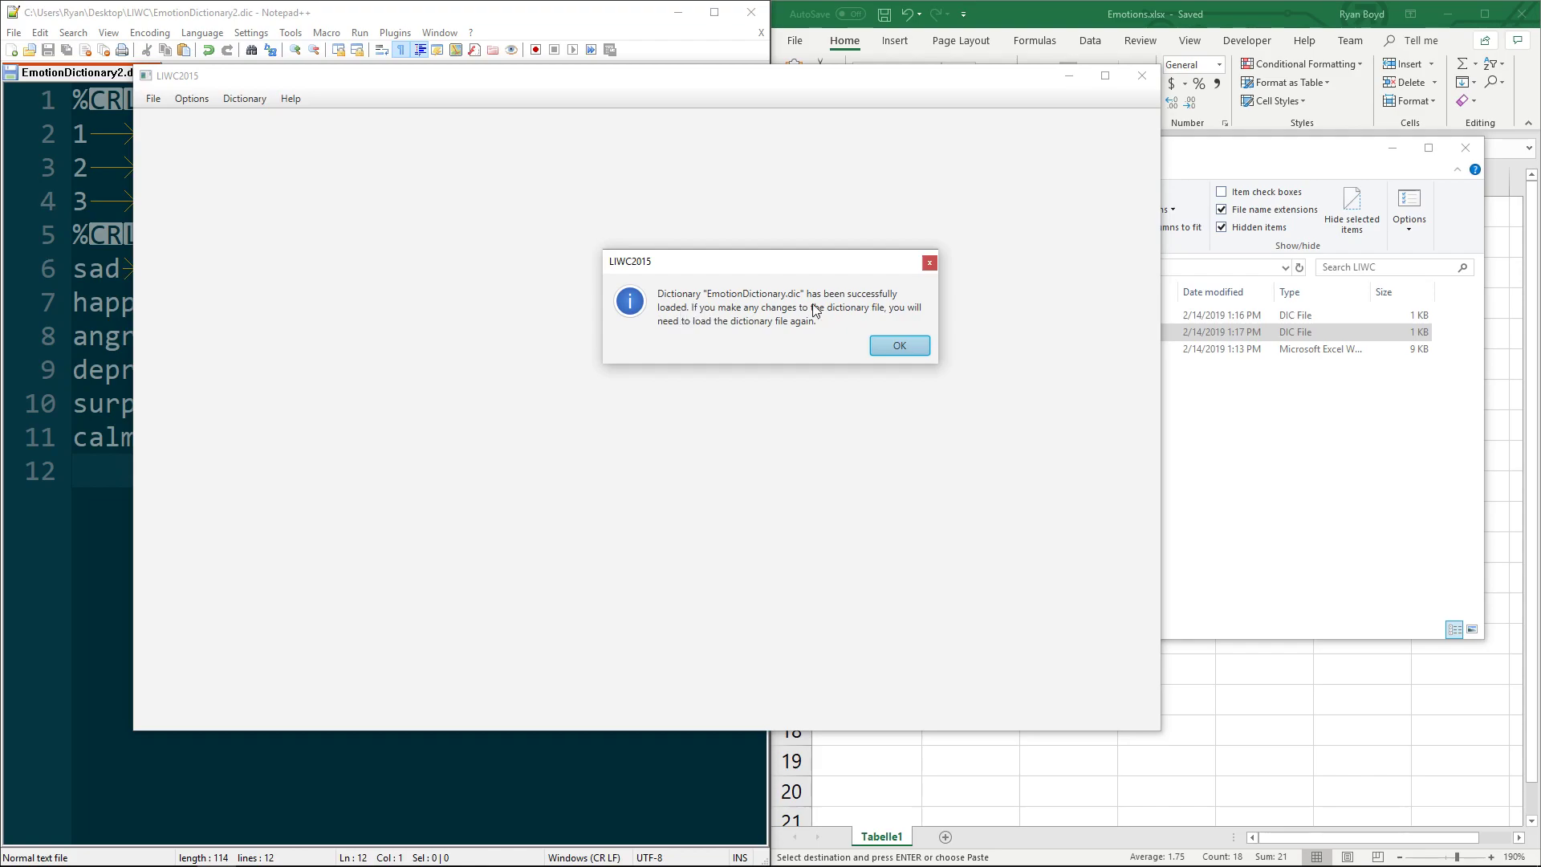
# Switch between open windows, then dismiss the dictionary-loaded confirmation message.
pyautogui.click(1241, 426)
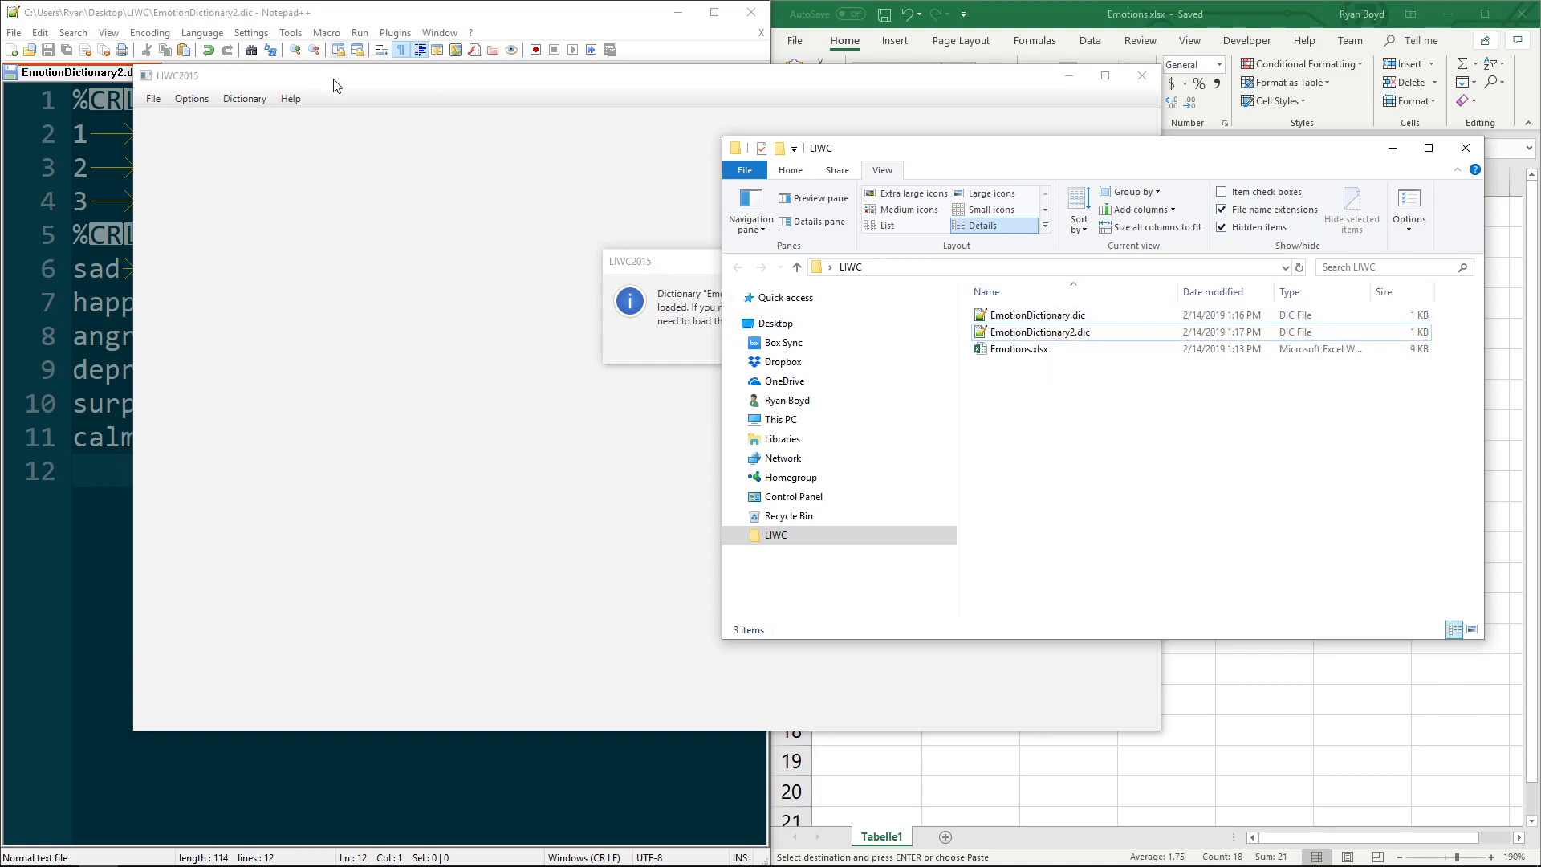
pyautogui.click(662, 292)
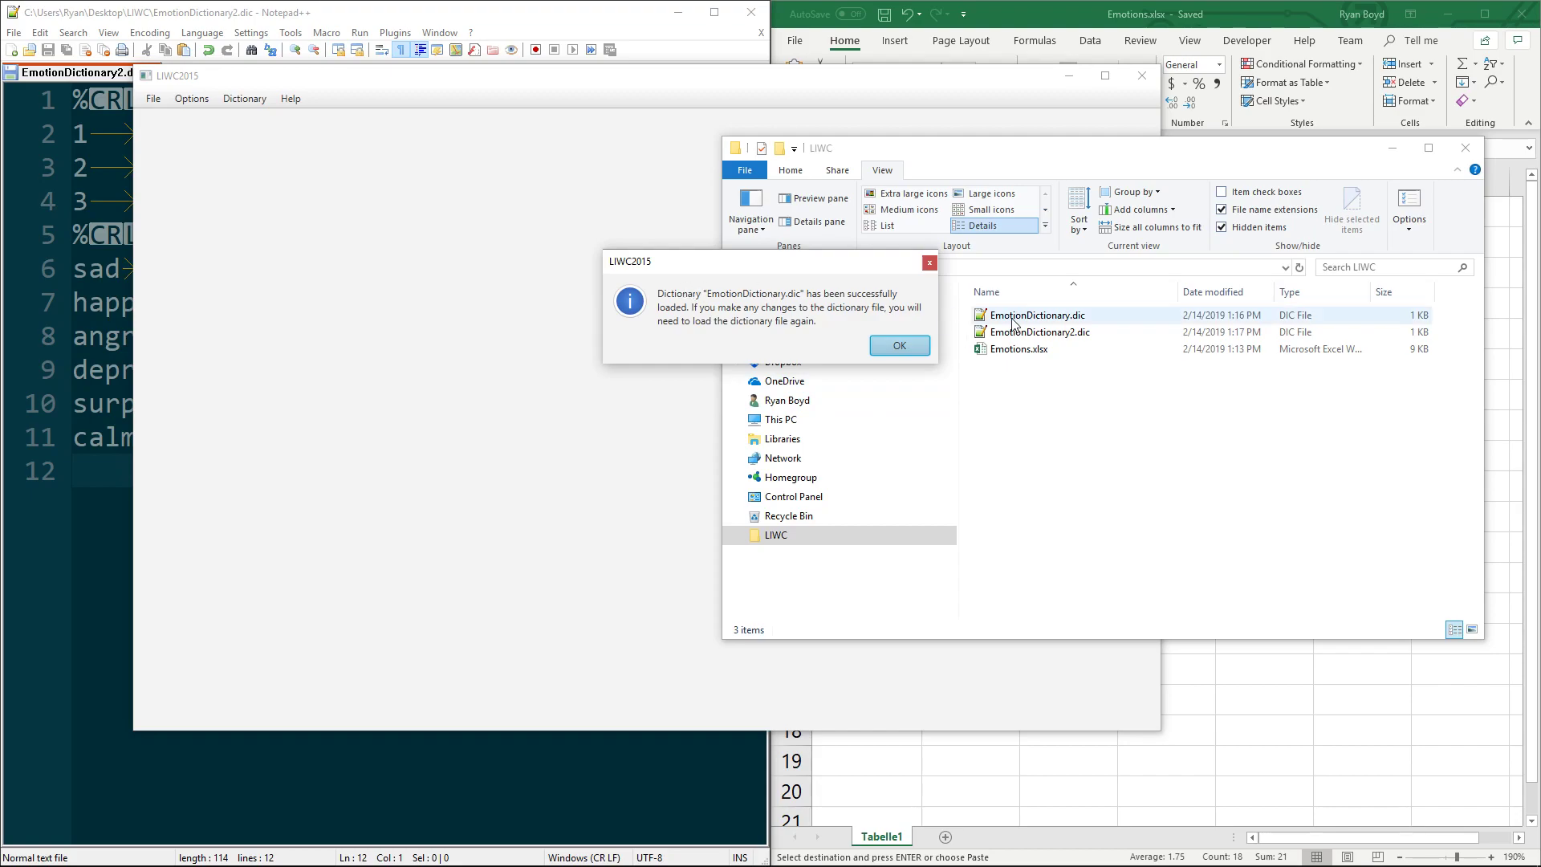
pyautogui.click(87, 201)
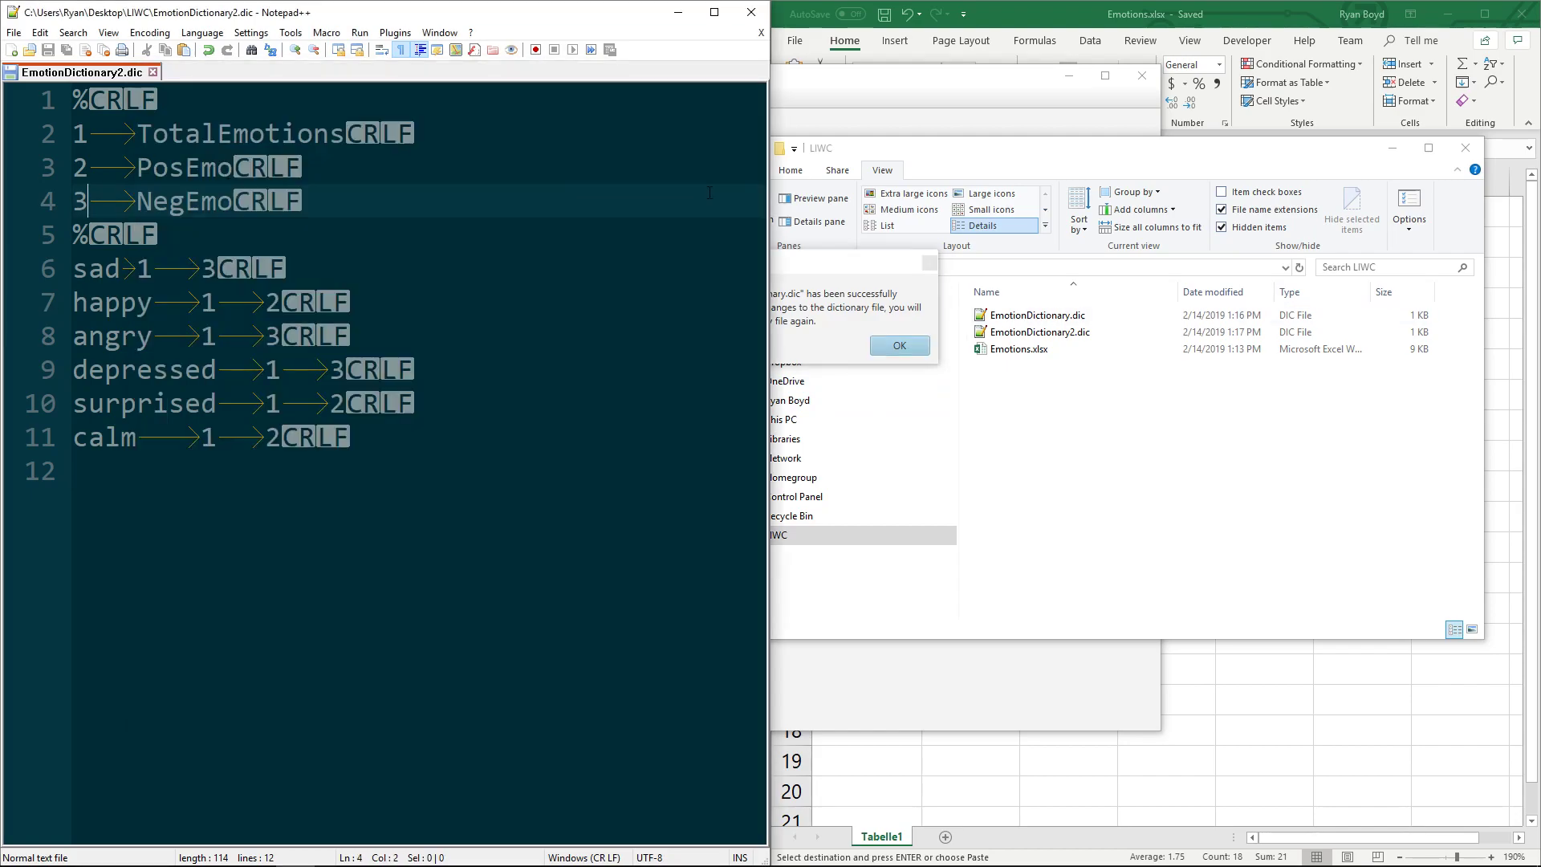
pyautogui.click(792, 271)
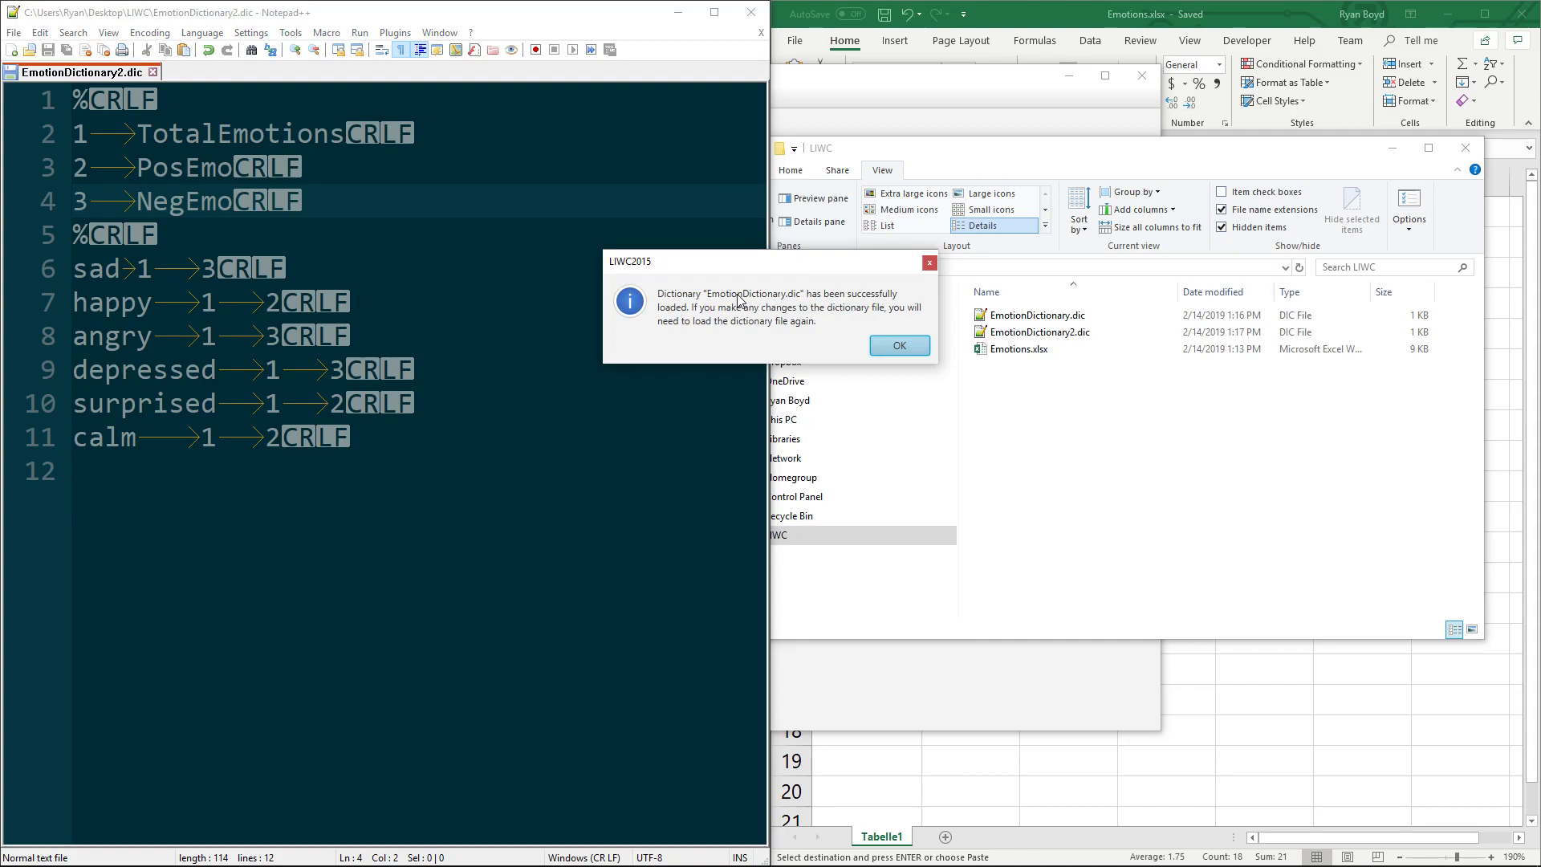
pyautogui.click(150, 167)
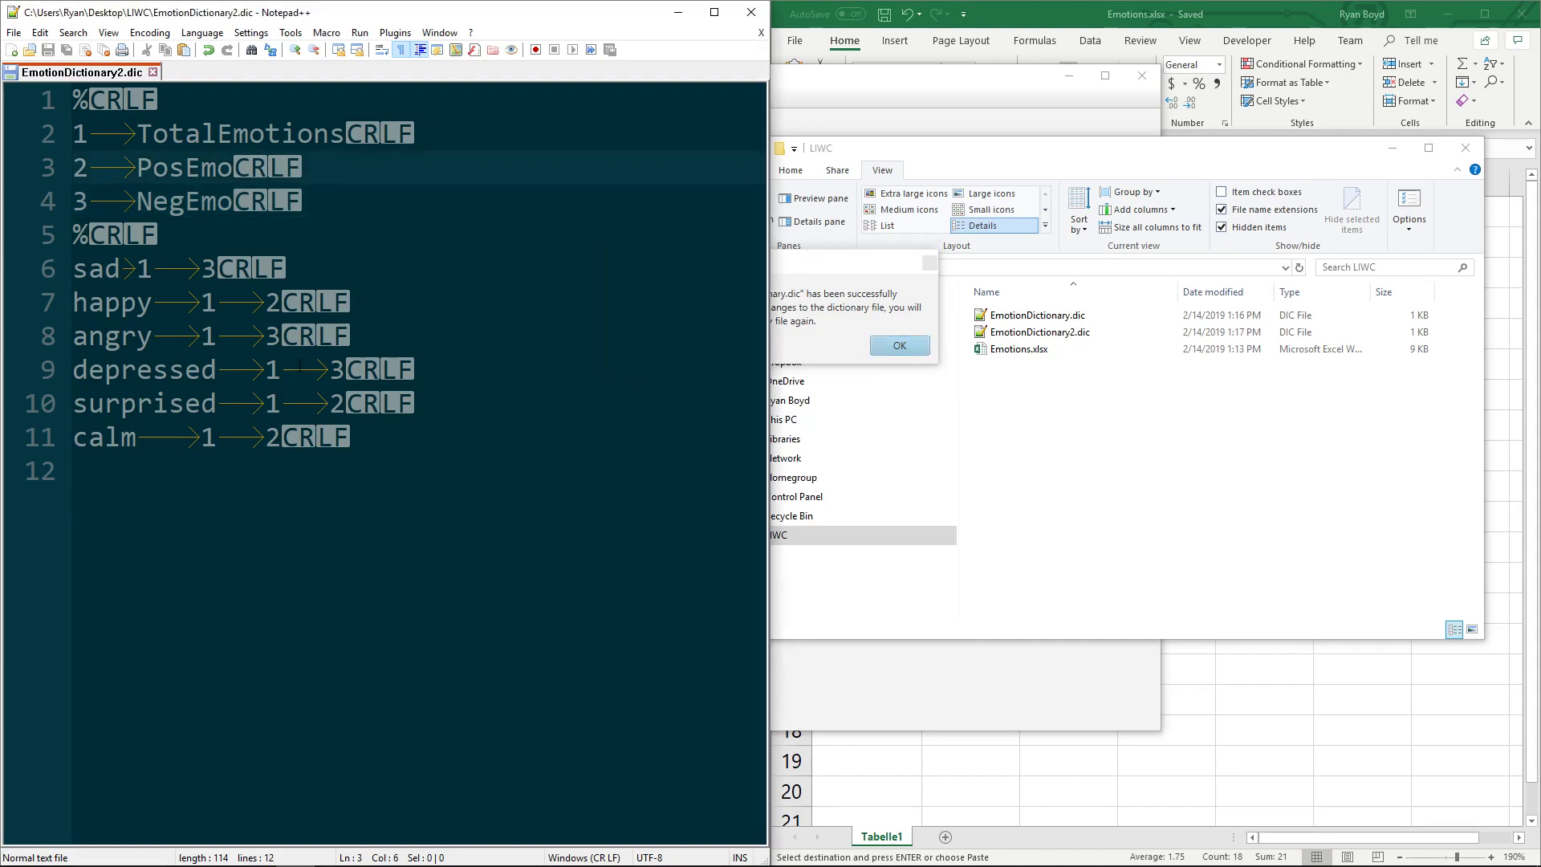
pyautogui.click(824, 281)
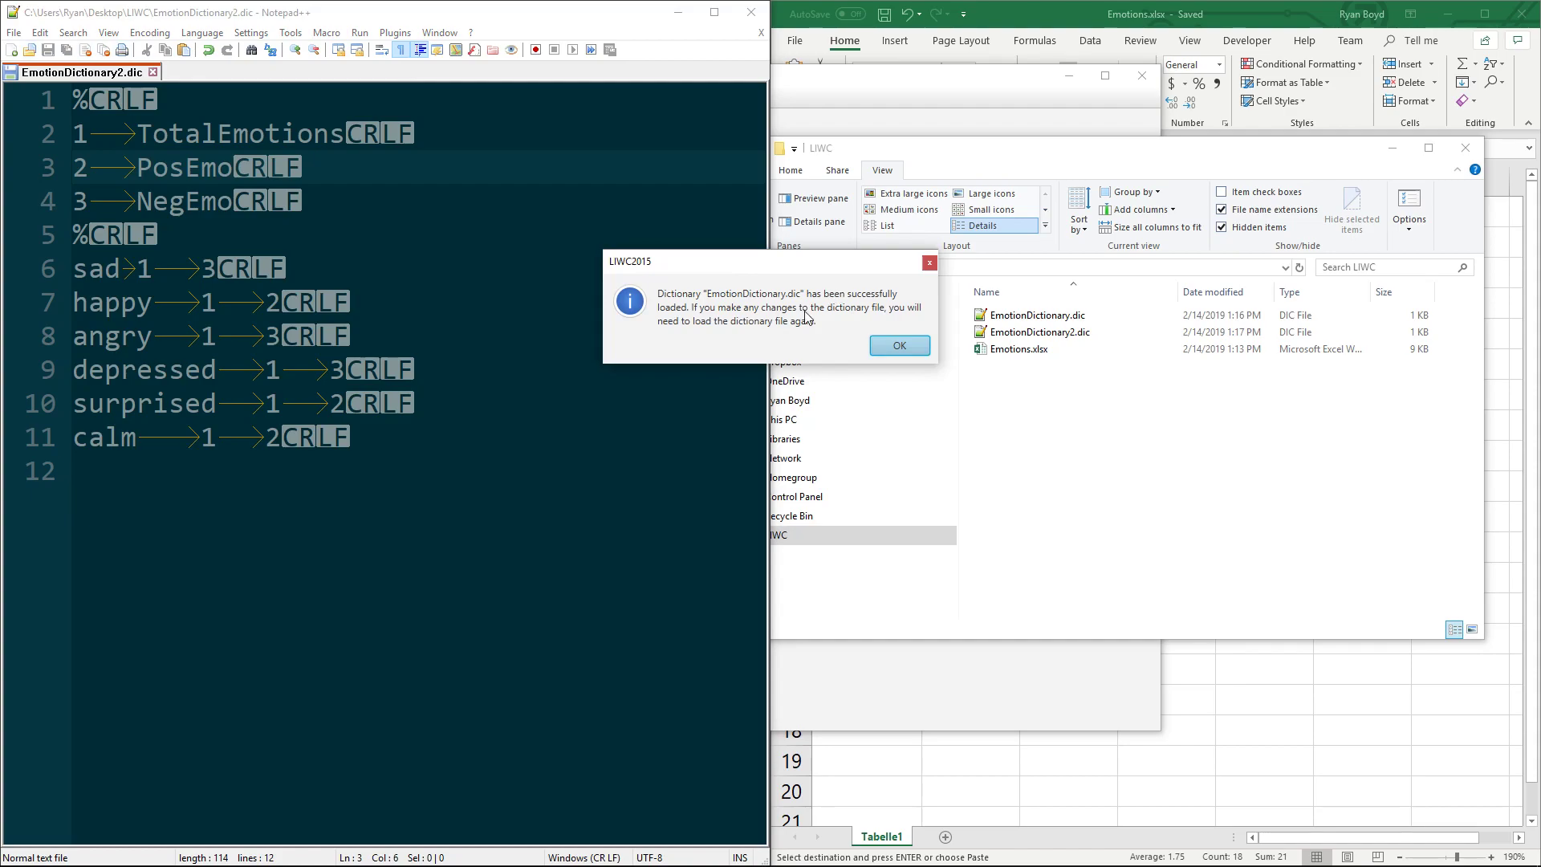
pyautogui.click(900, 345)
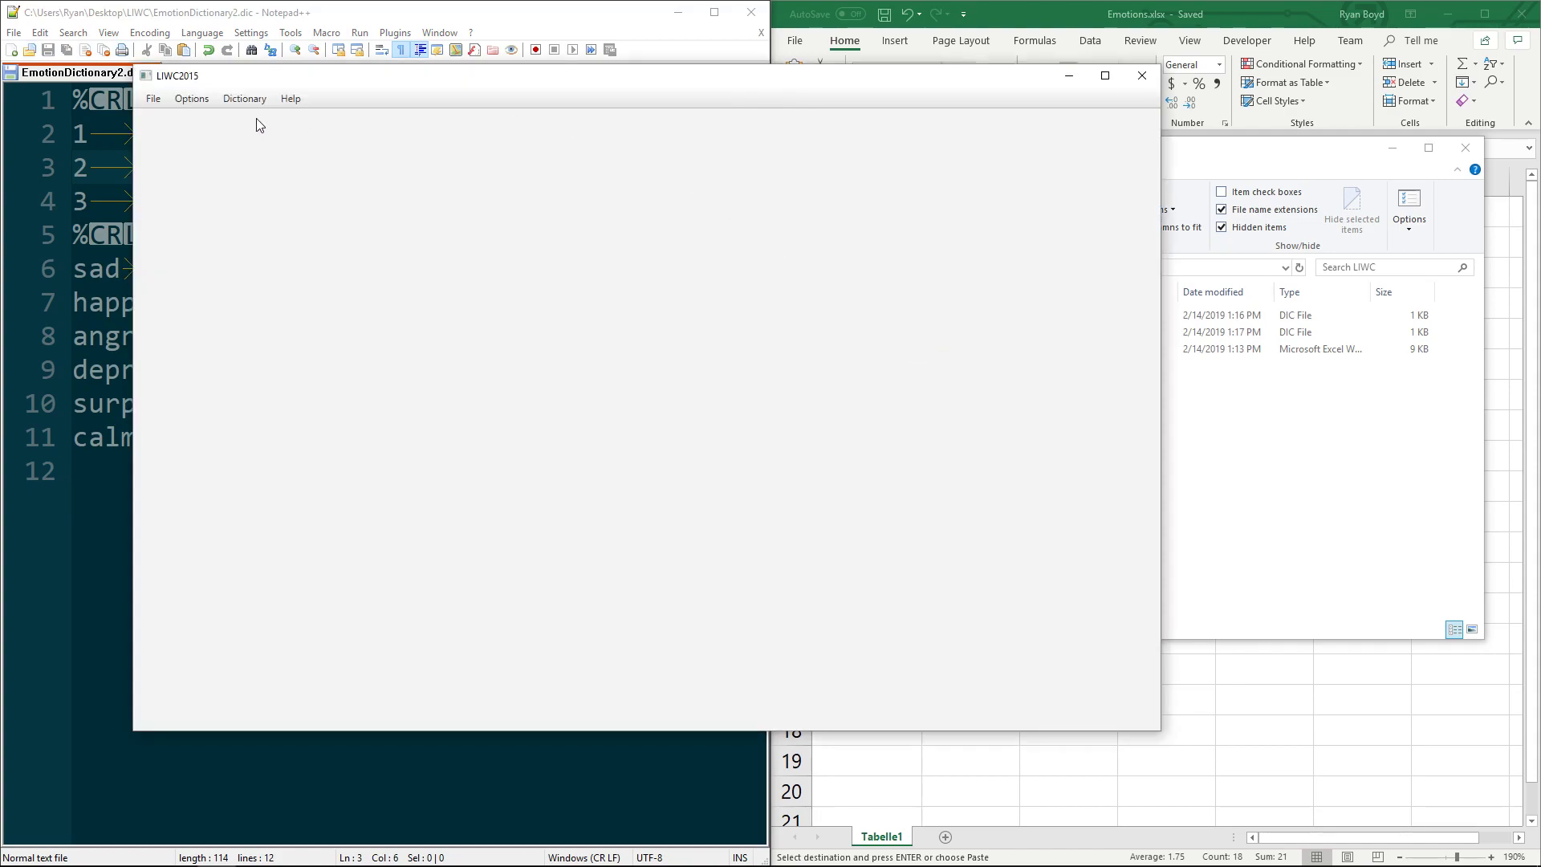
# Open the categories-to-analyse options and review dictionary category lines 2–4 in Notepad++.
pyautogui.click(202, 101)
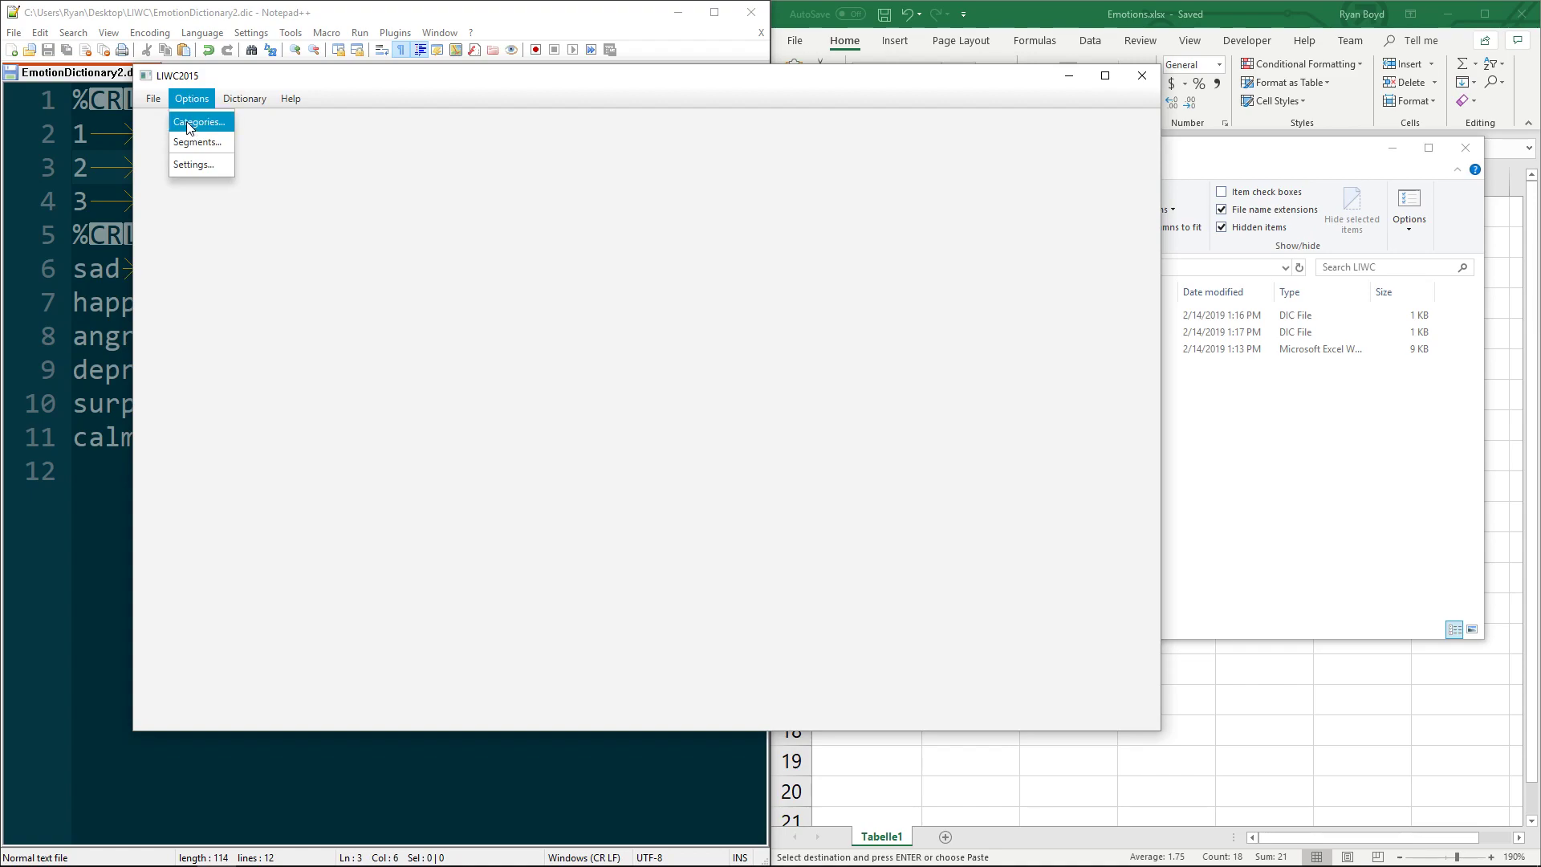
pyautogui.click(189, 128)
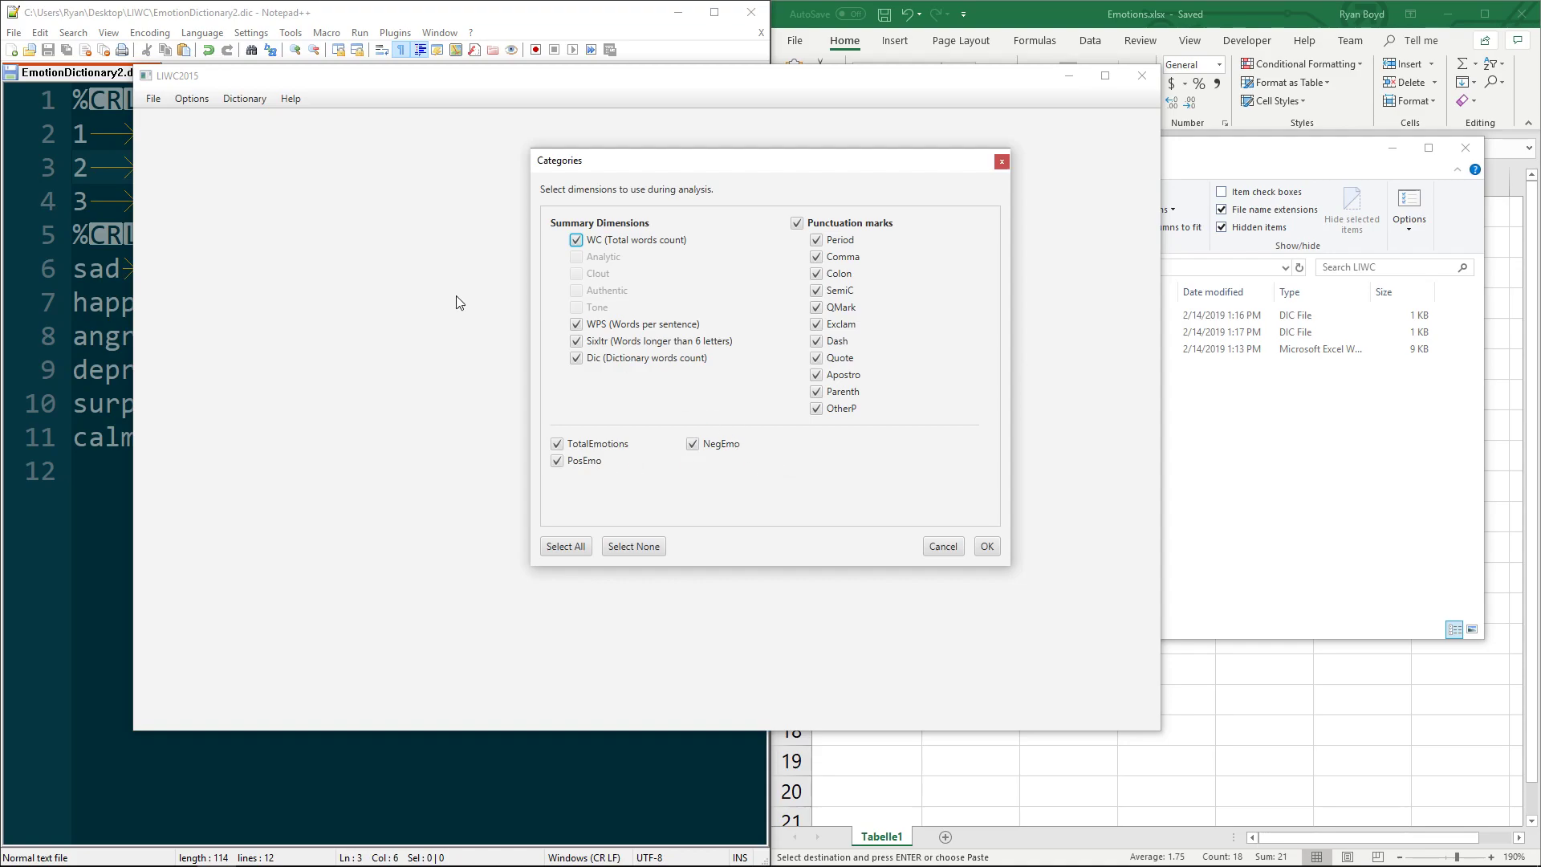
pyautogui.click(90, 235)
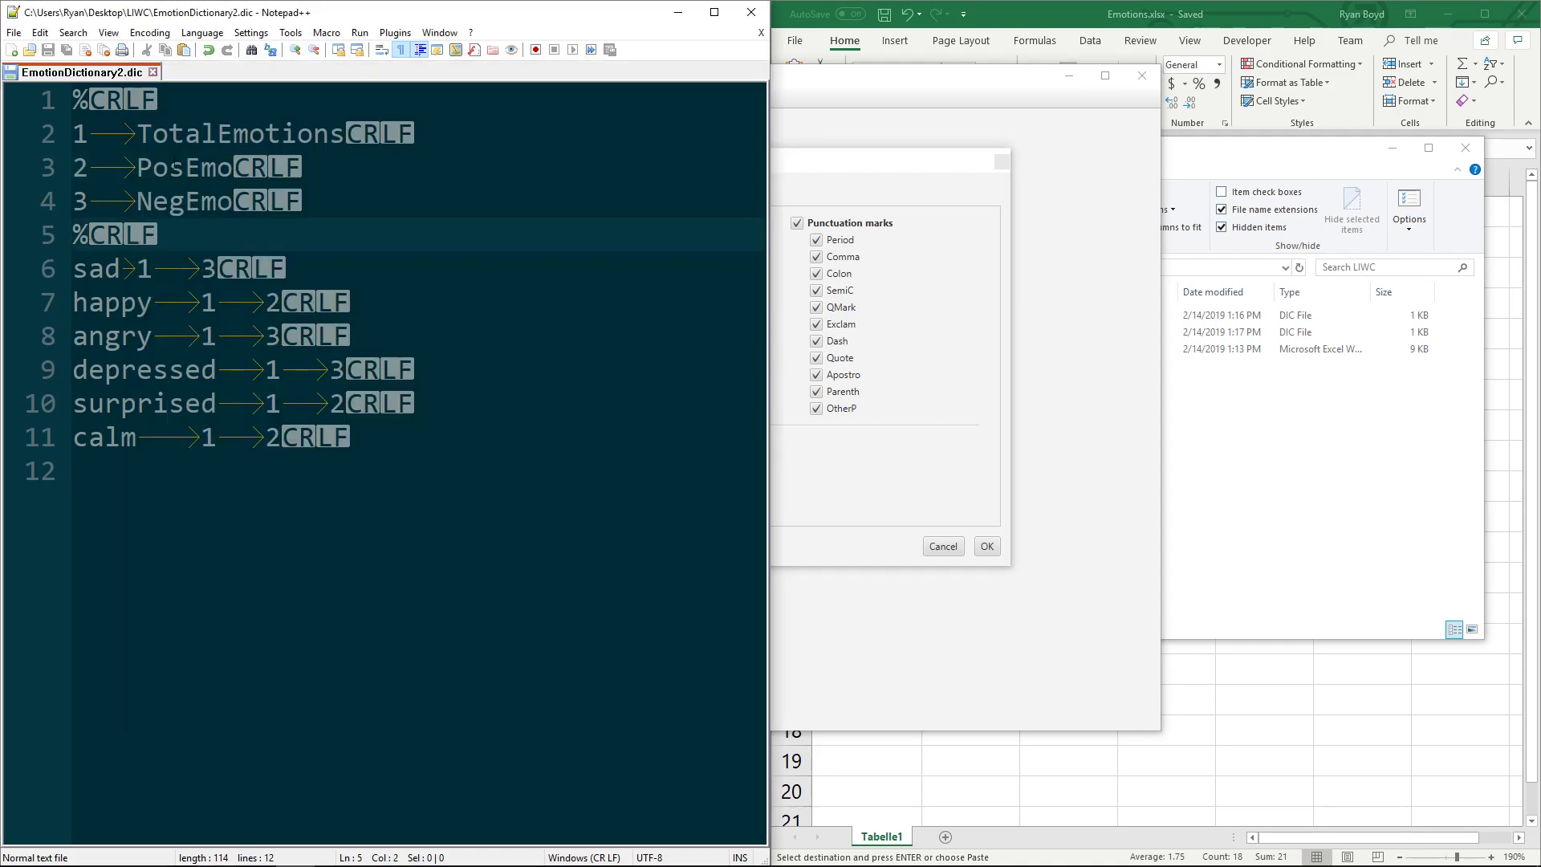
pyautogui.moveTo(80, 119); pyautogui.dragTo(388, 194)
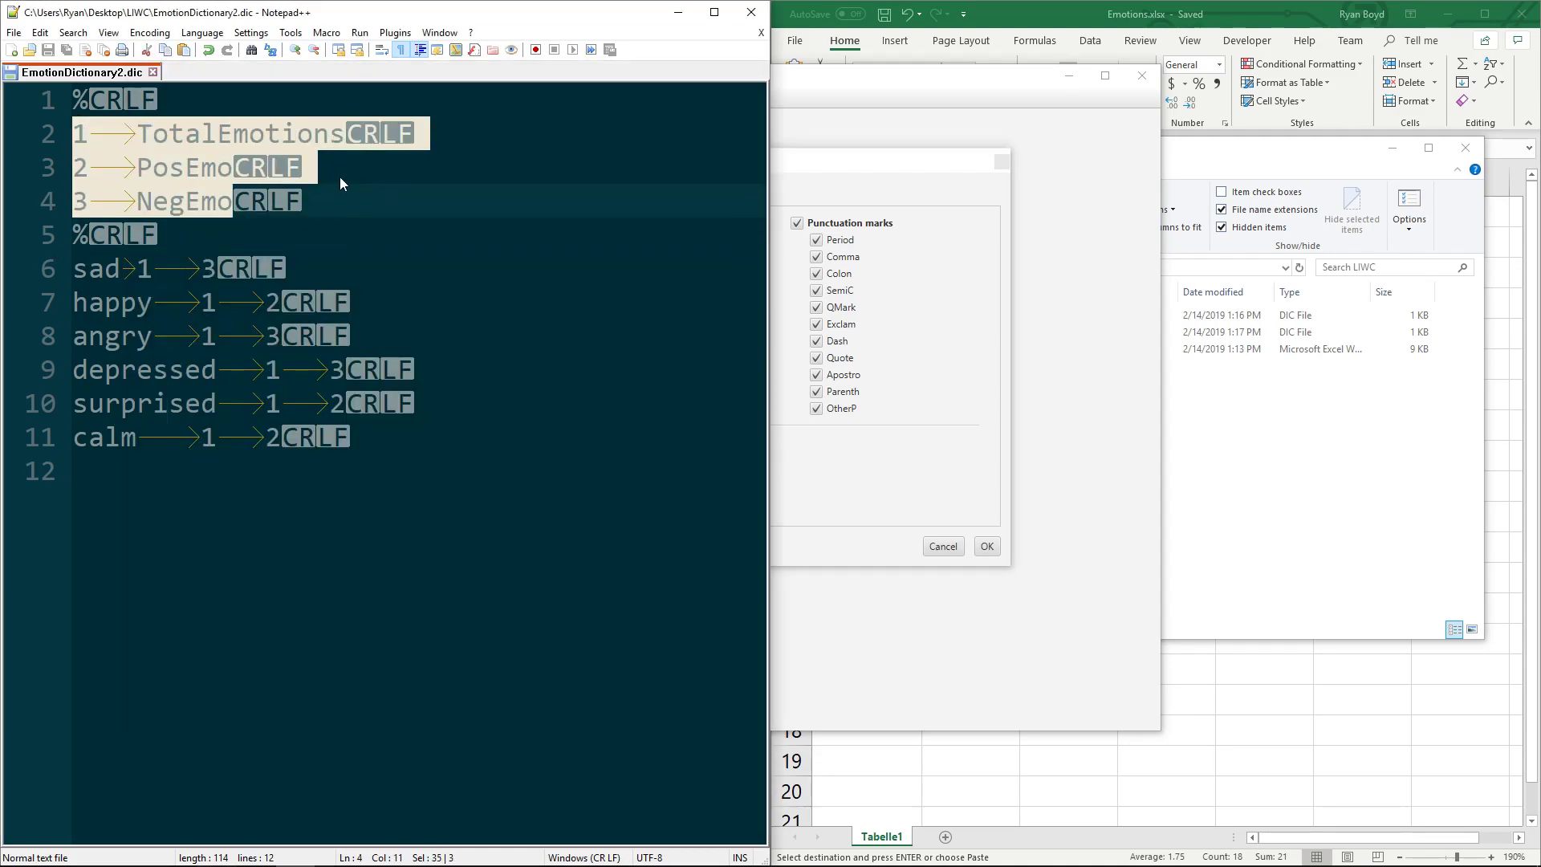
# Restore the tab after category 2 on line 3, save the .dic, and accept the categories.
pyautogui.press('Up')
pyautogui.hotkey('ctrl', 'Left')
pyautogui.hotkey('shift', 'Left')
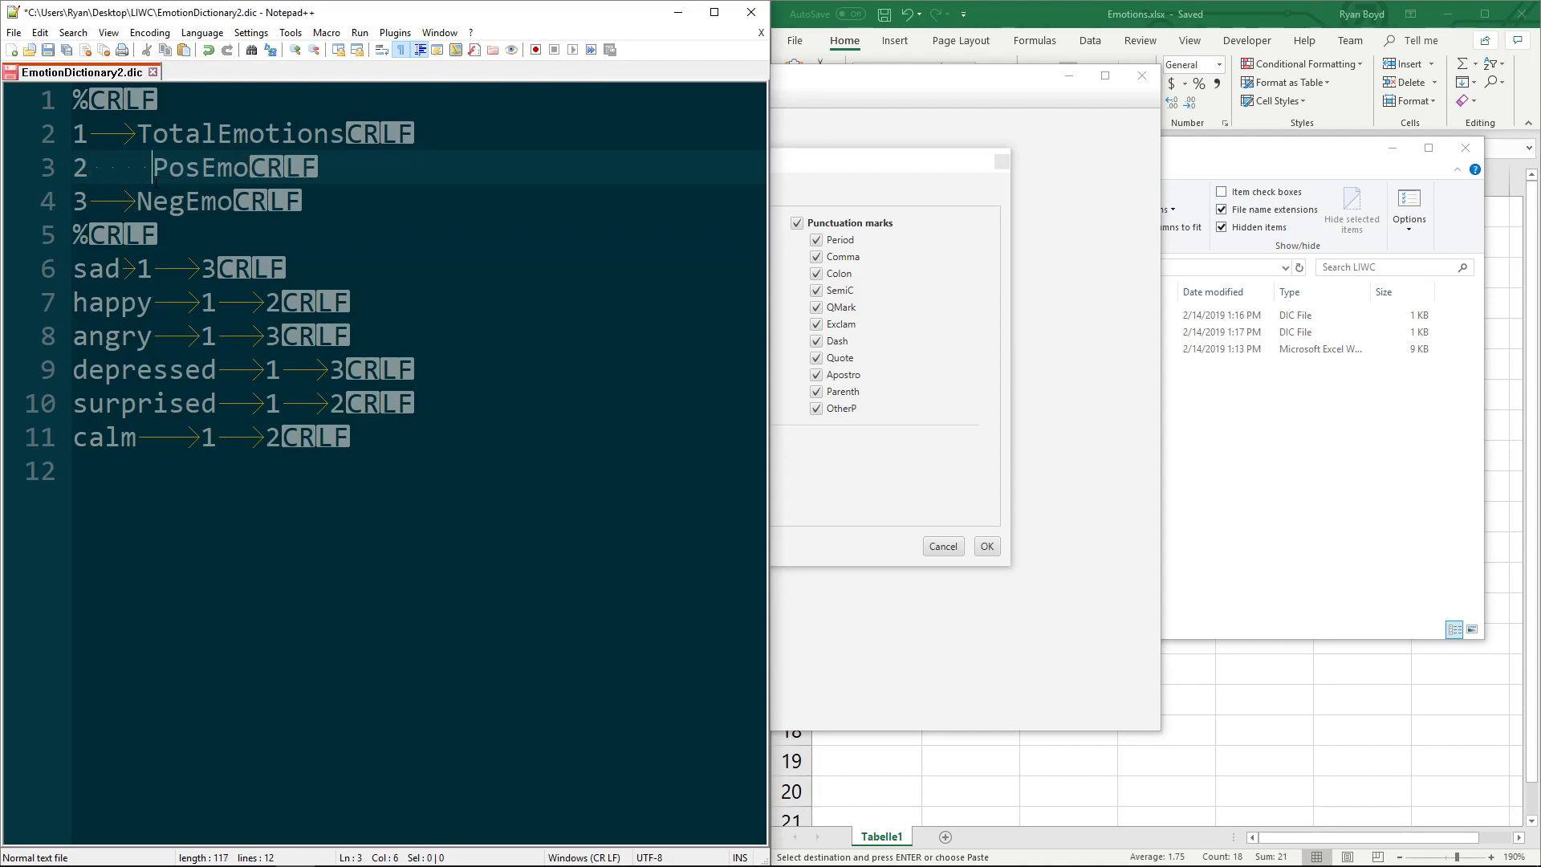
pyautogui.moveTo(152, 169); pyautogui.dragTo(97, 168)
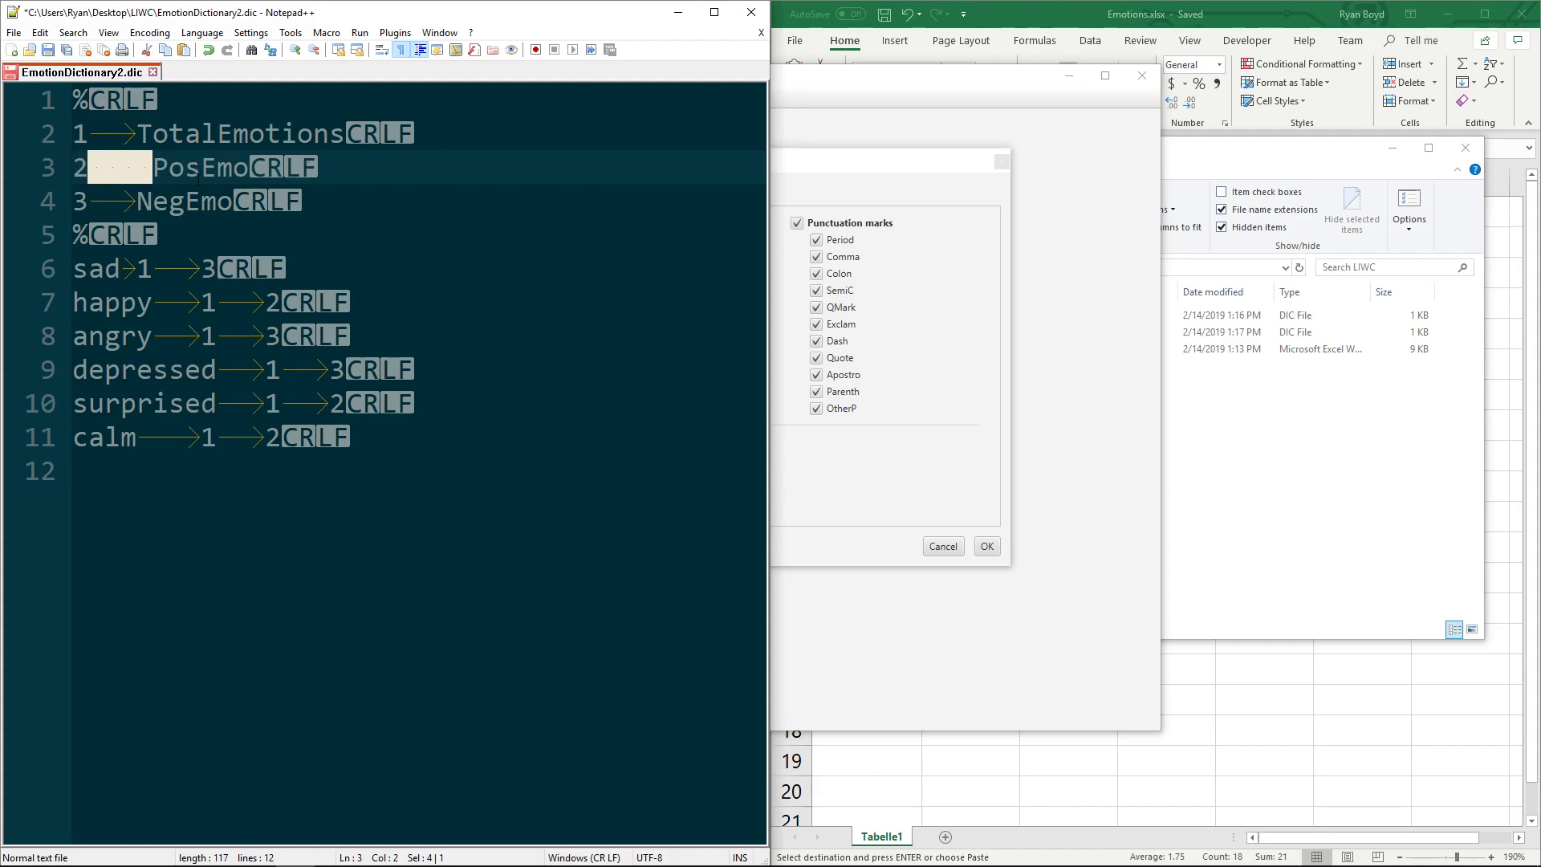
pyautogui.press('Tab')
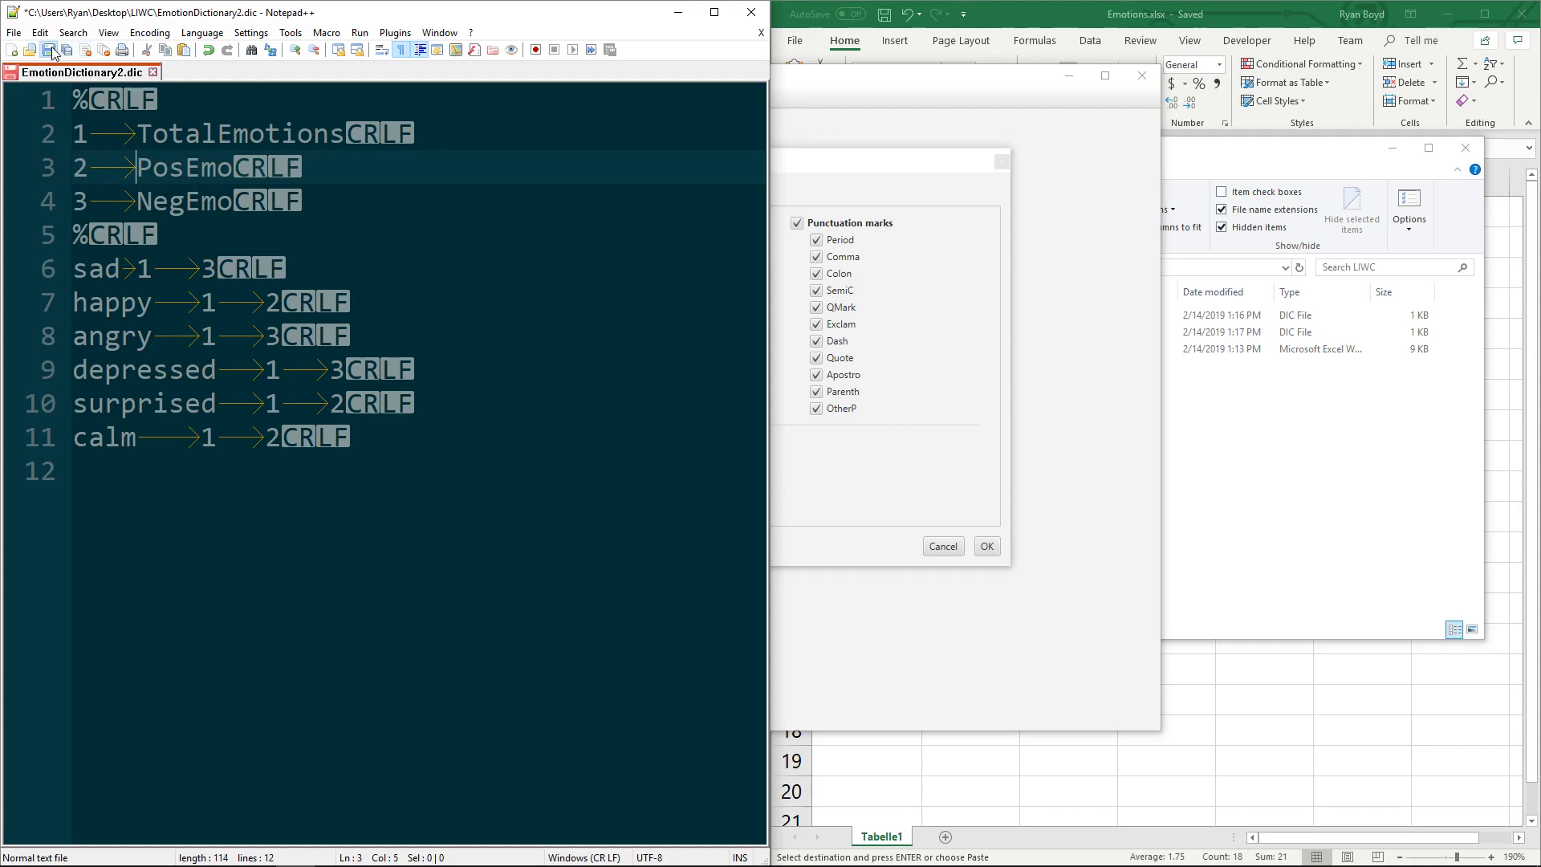
pyautogui.click(49, 50)
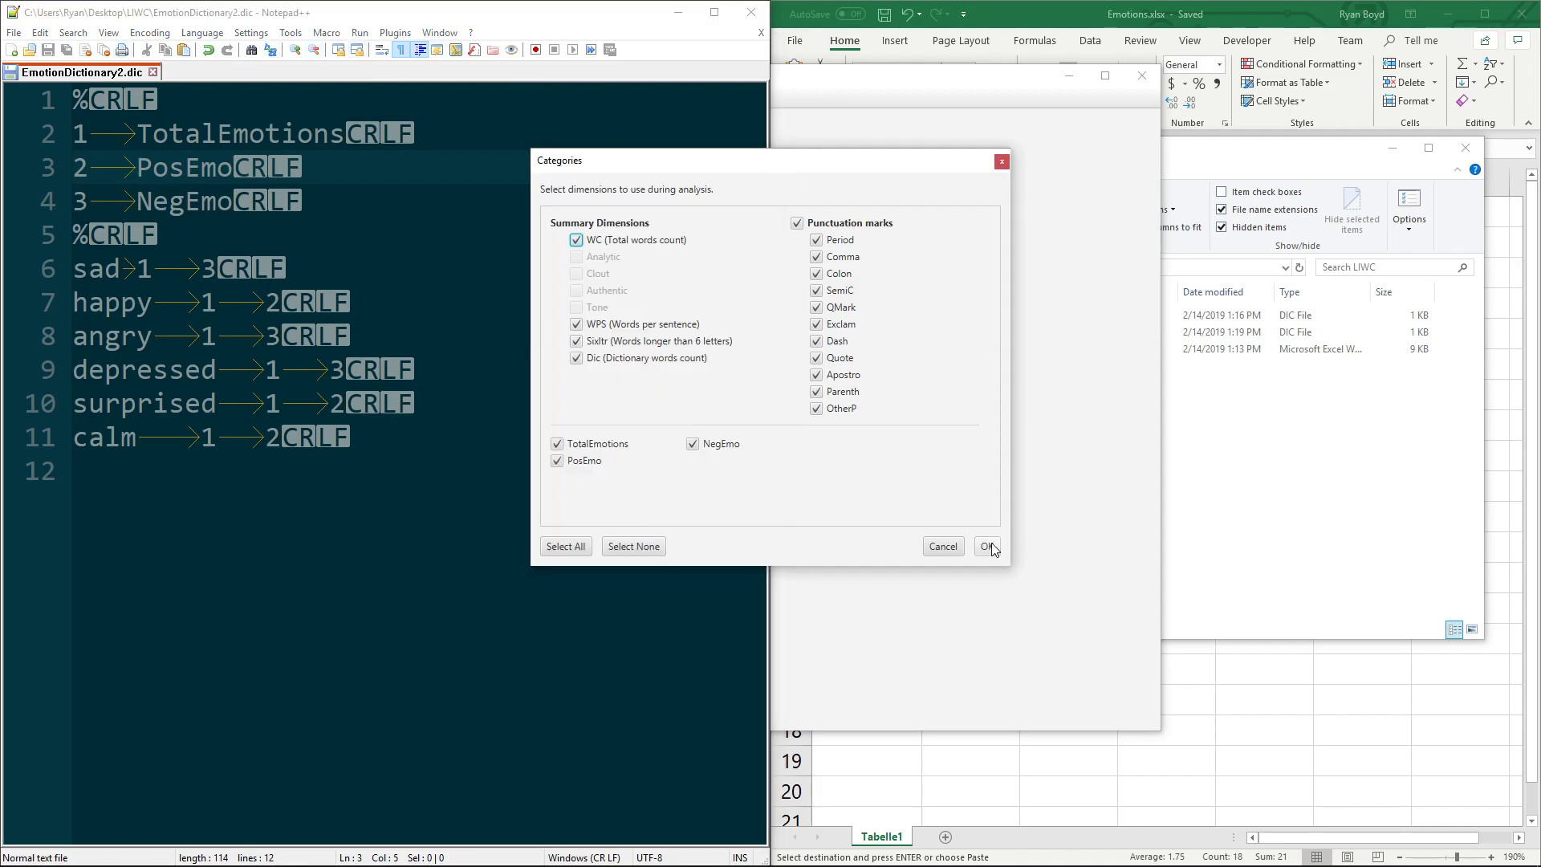
pyautogui.click(988, 546)
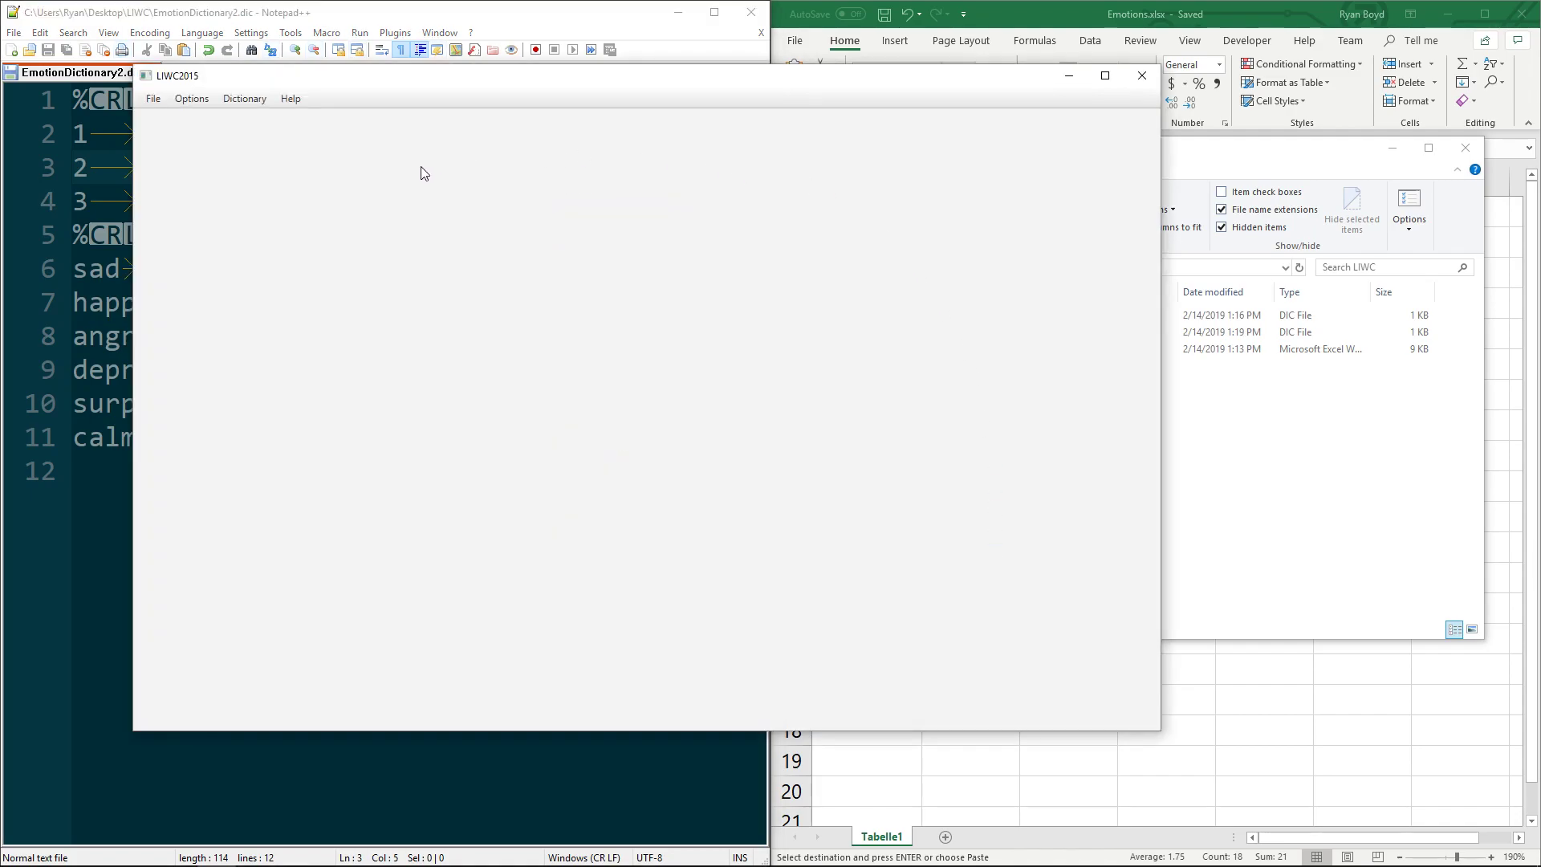
pyautogui.click(233, 103)
pyautogui.click(223, 99)
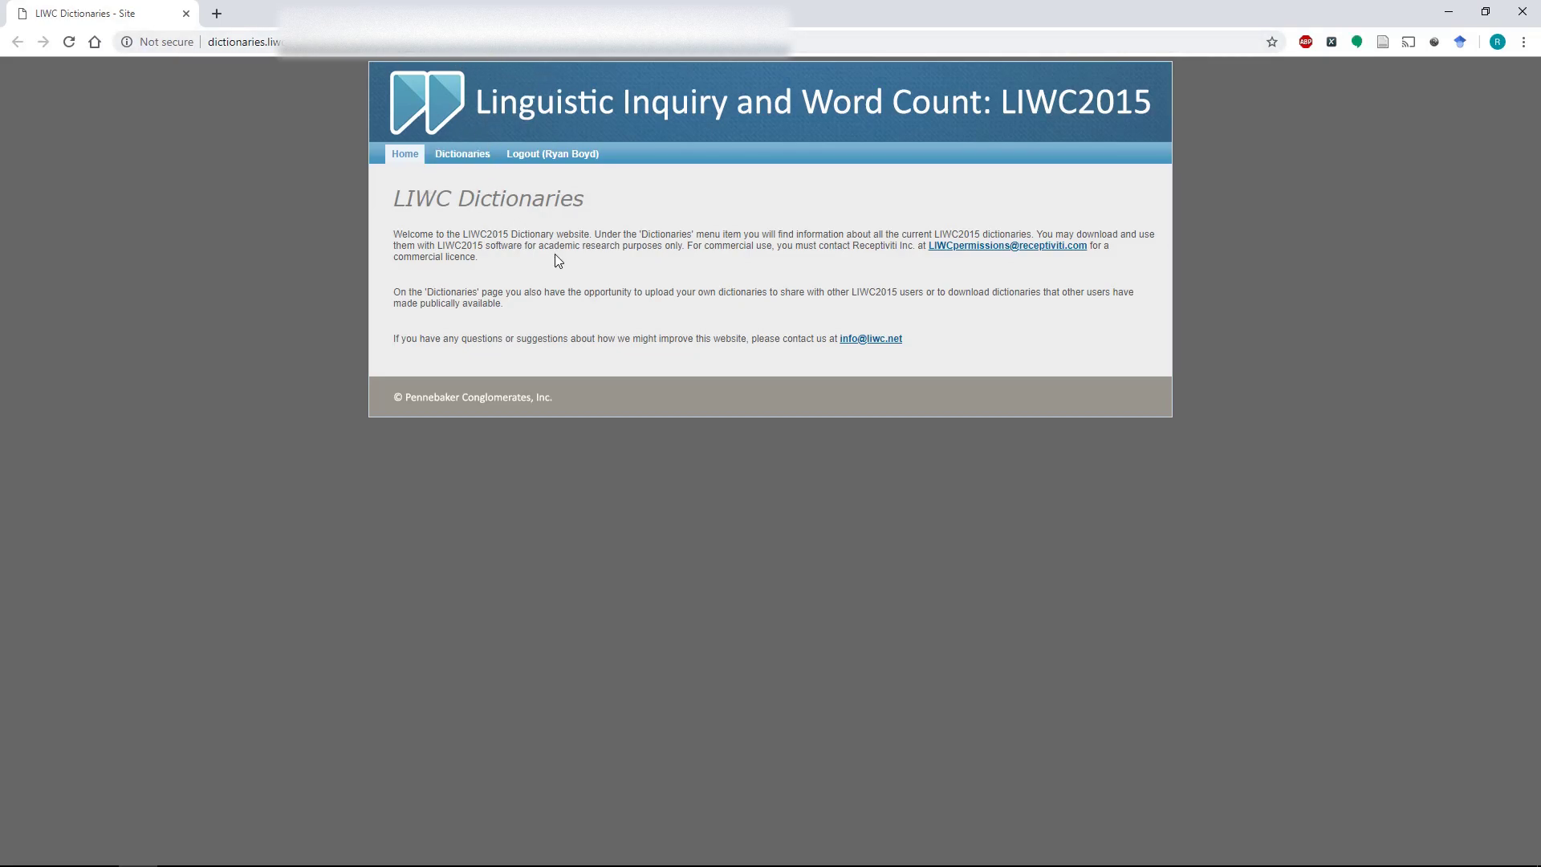
pyautogui.click(454, 154)
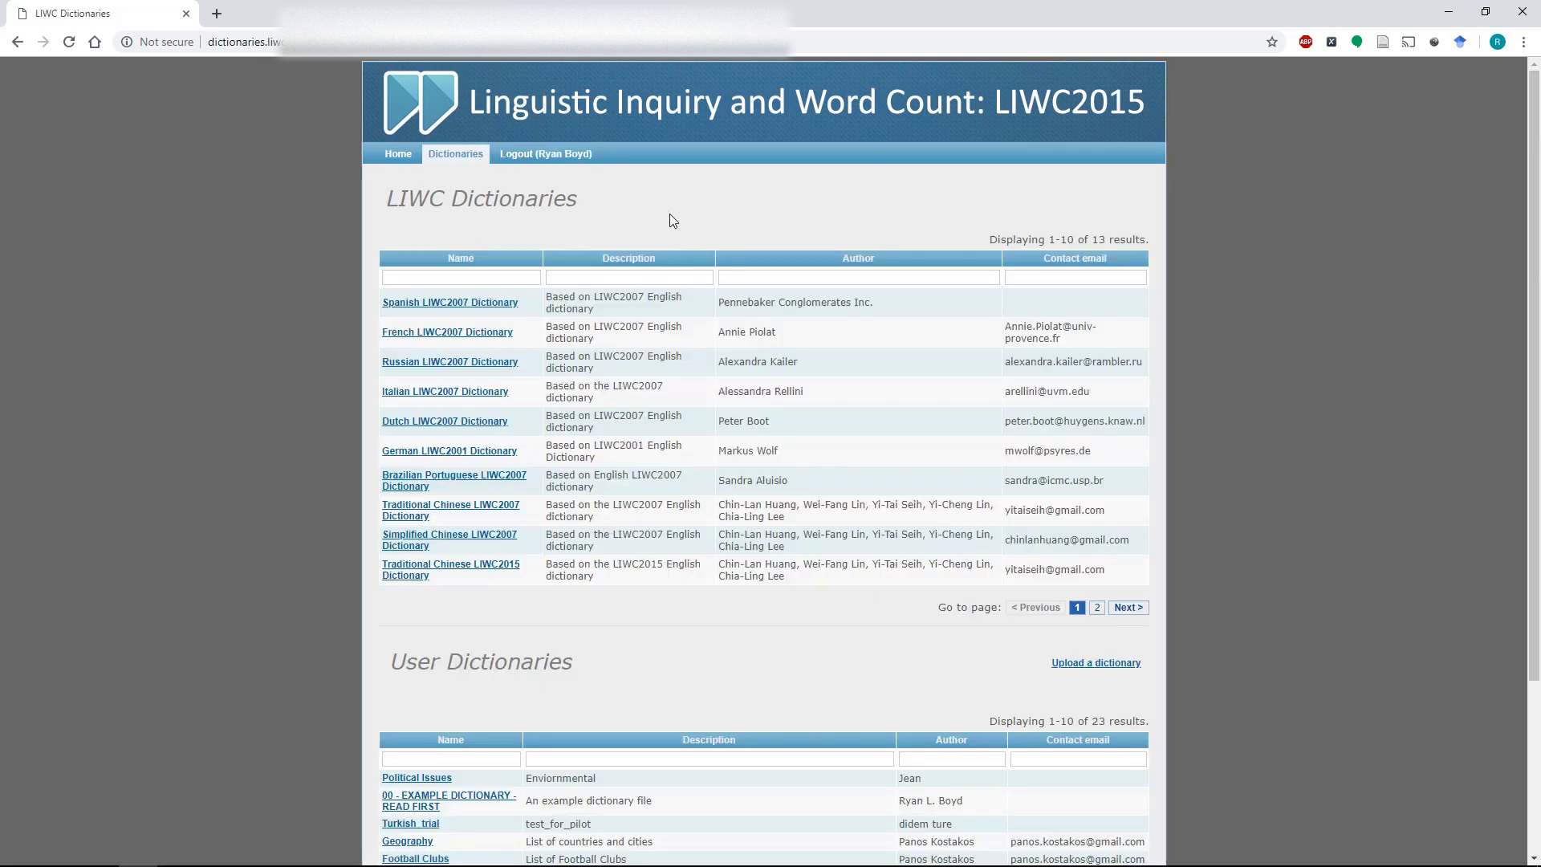
pyautogui.scroll(-2, 669, 213)
pyautogui.scroll(-2, 669, 214)
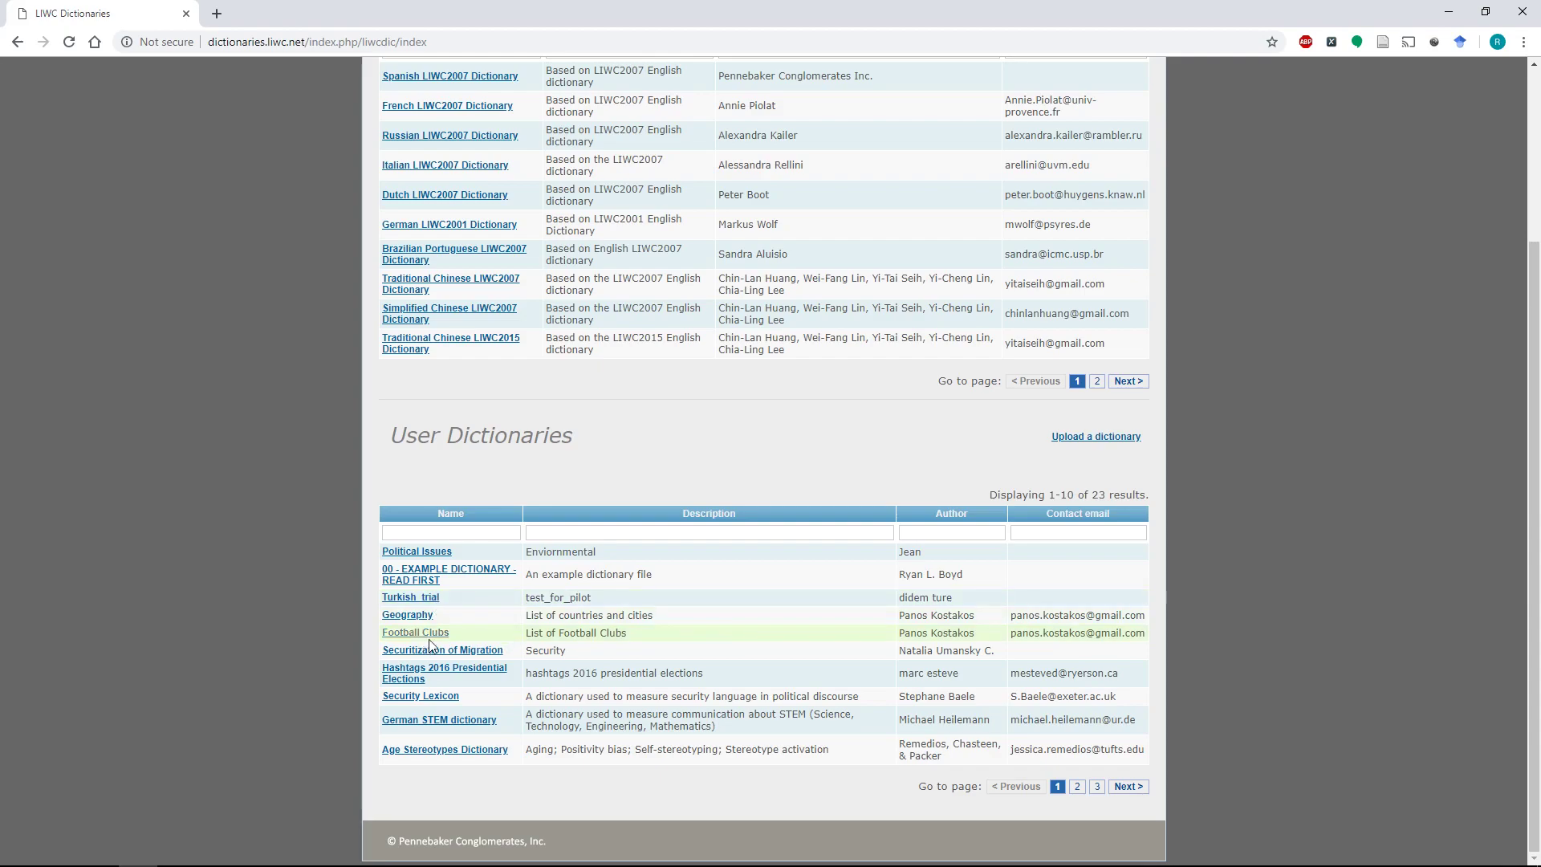
pyautogui.click(1077, 787)
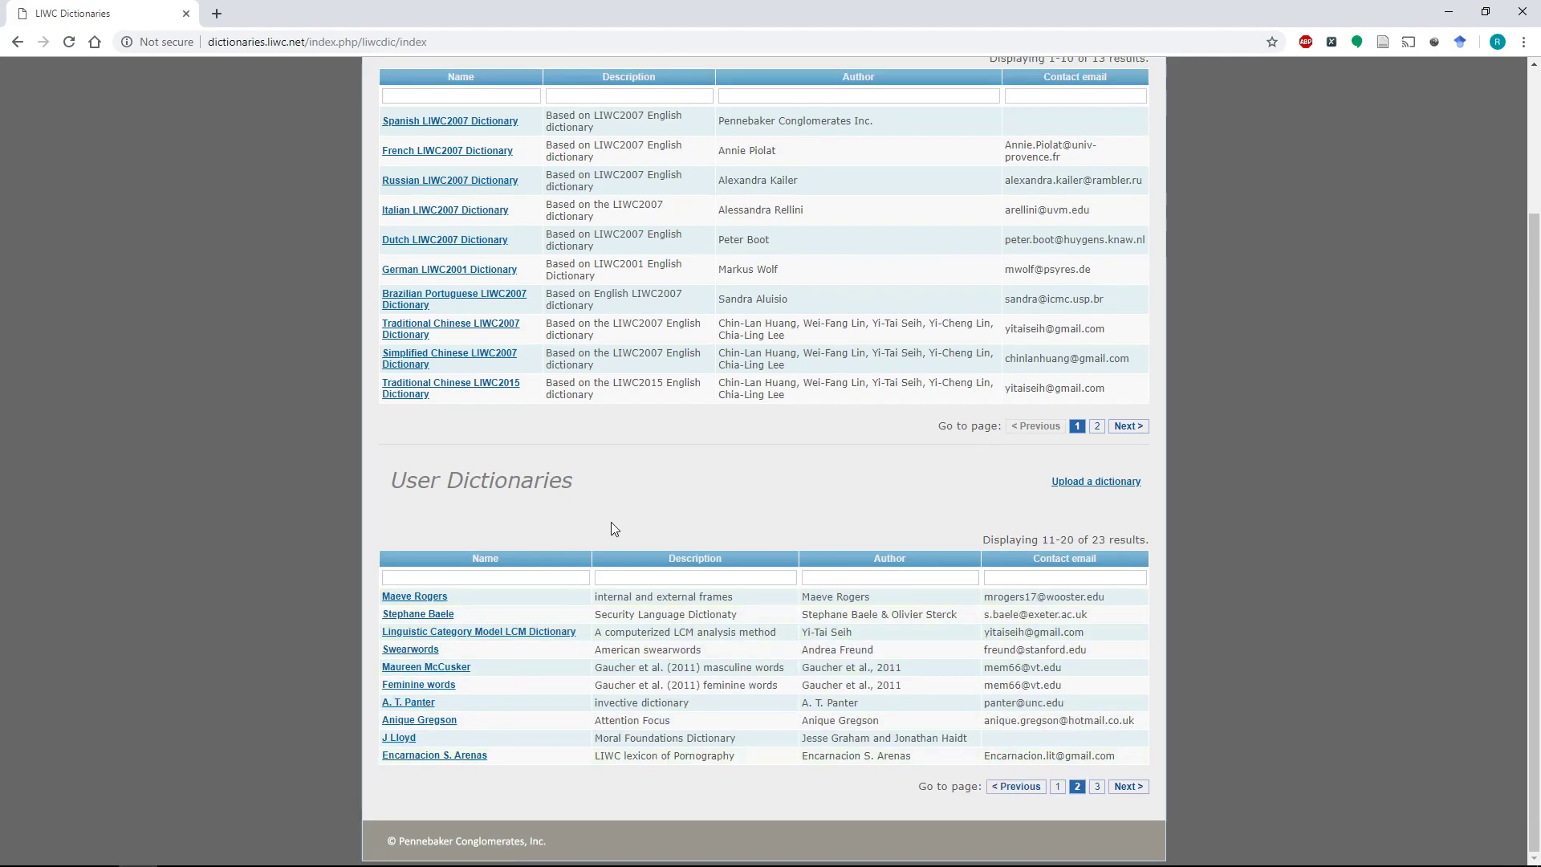
pyautogui.click(1096, 787)
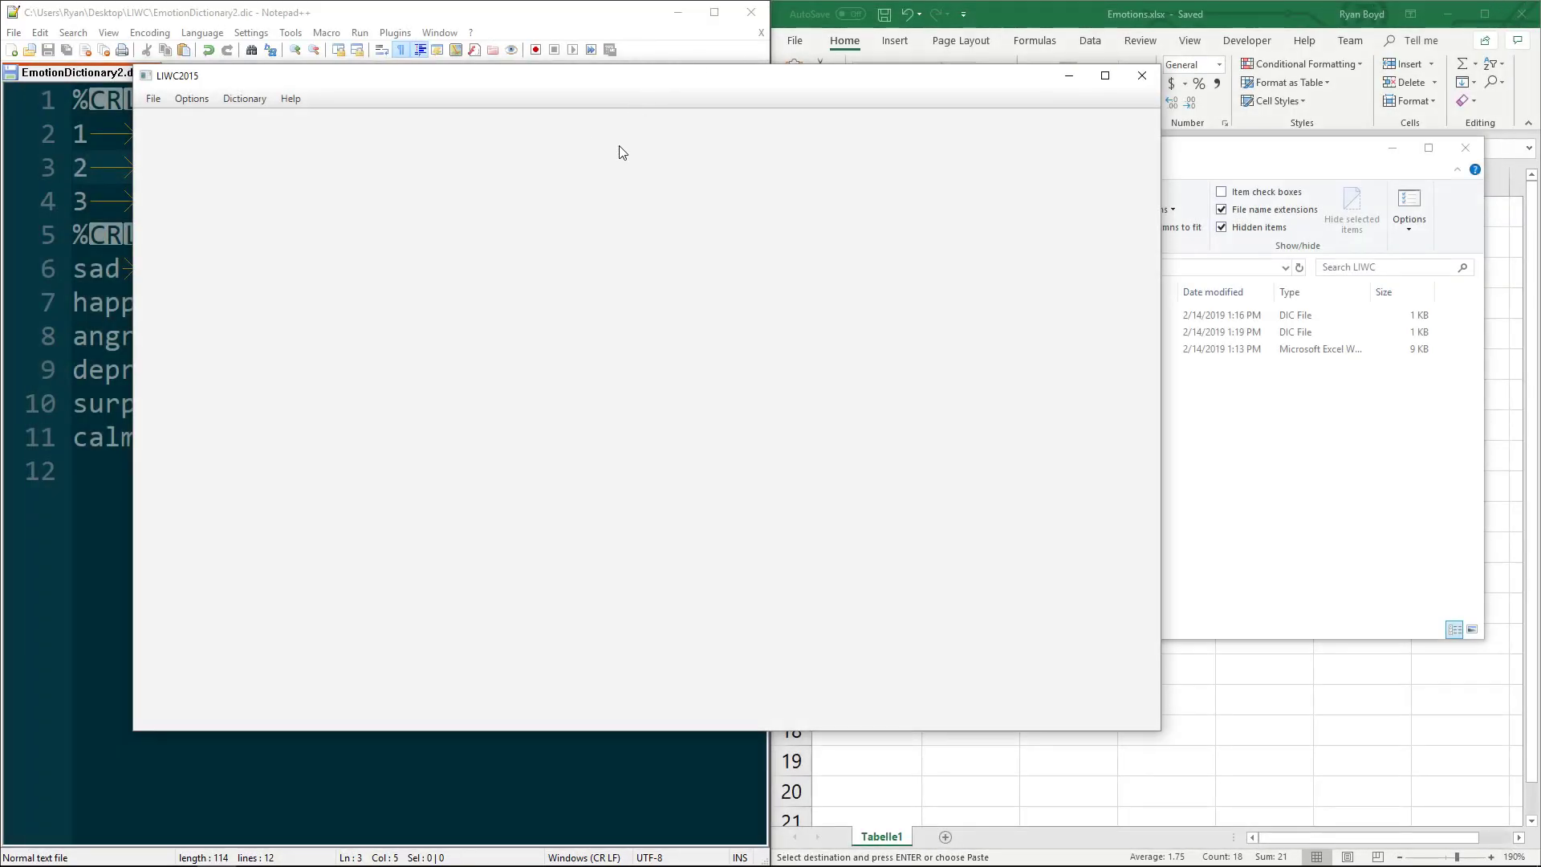
# Analyse the Warehouse (X:)\writing\TED\TXT - en folder, answering the subfolders prompt.
pyautogui.click(154, 99)
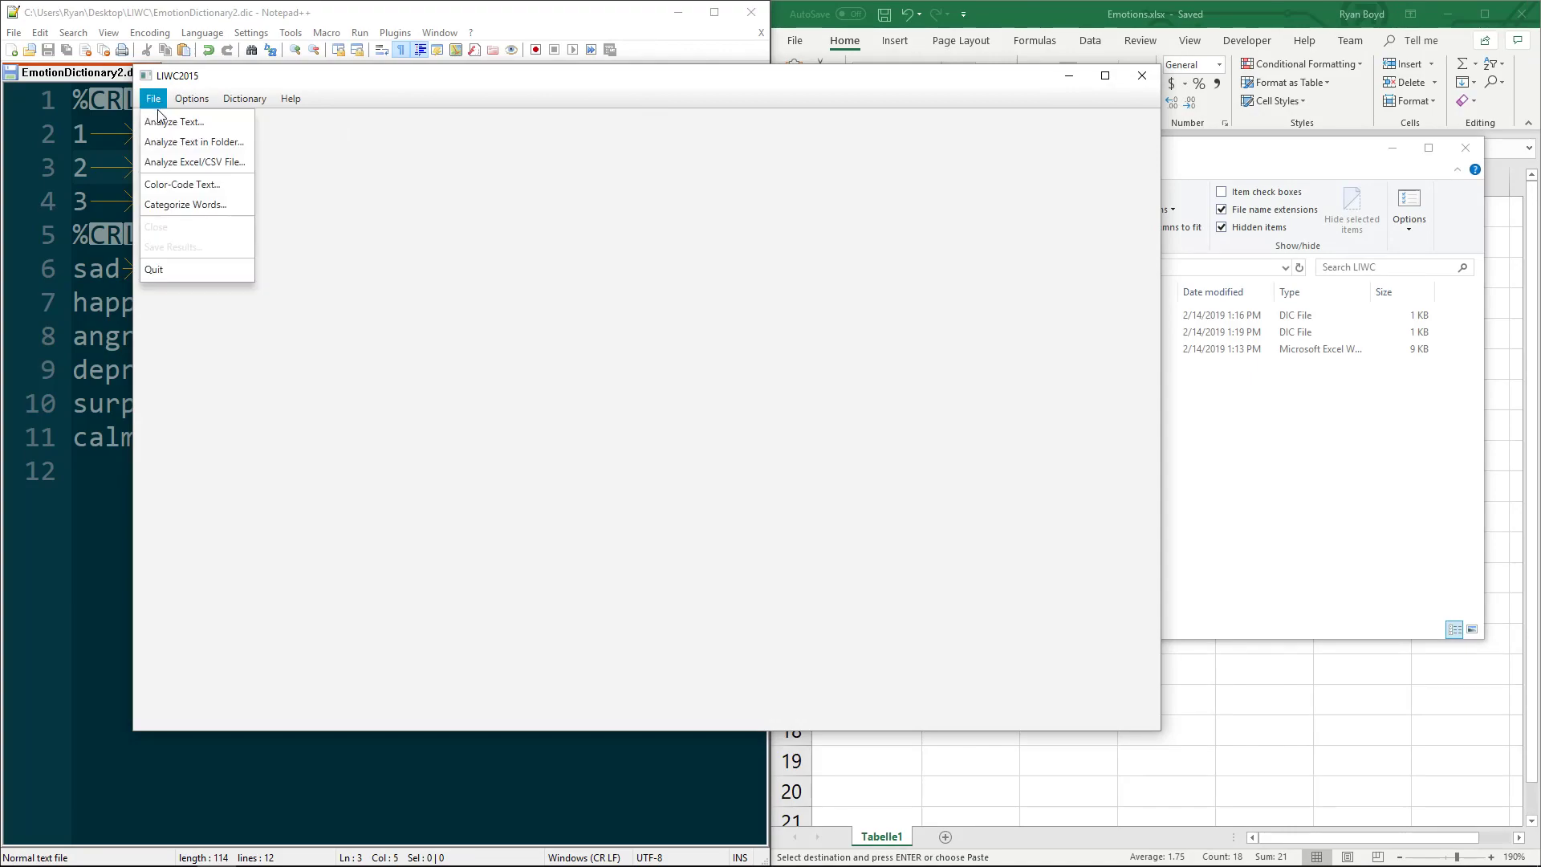
pyautogui.click(193, 141)
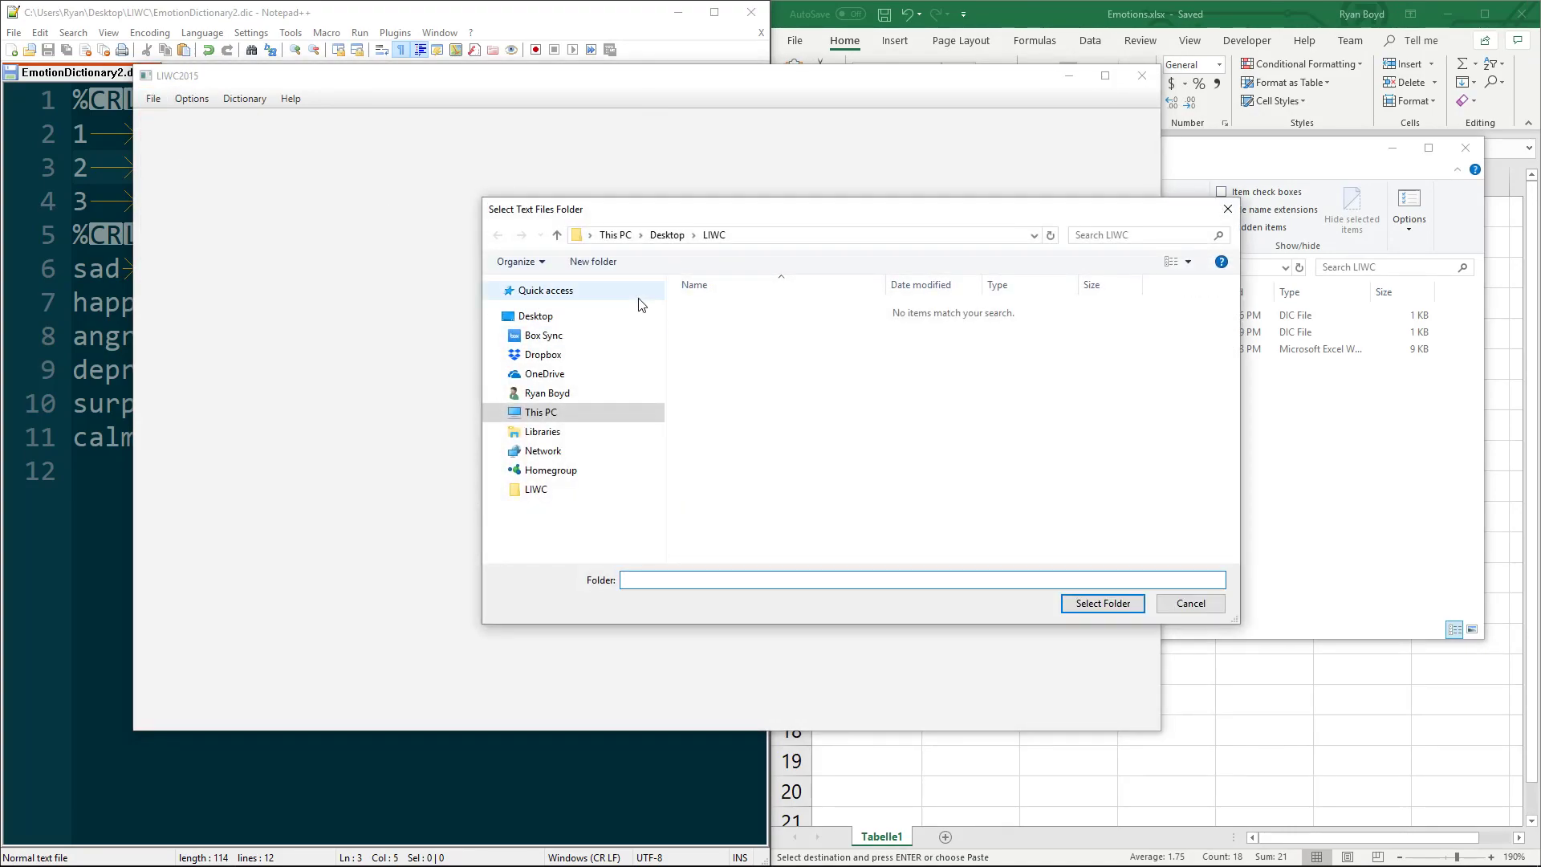
pyautogui.click(540, 411)
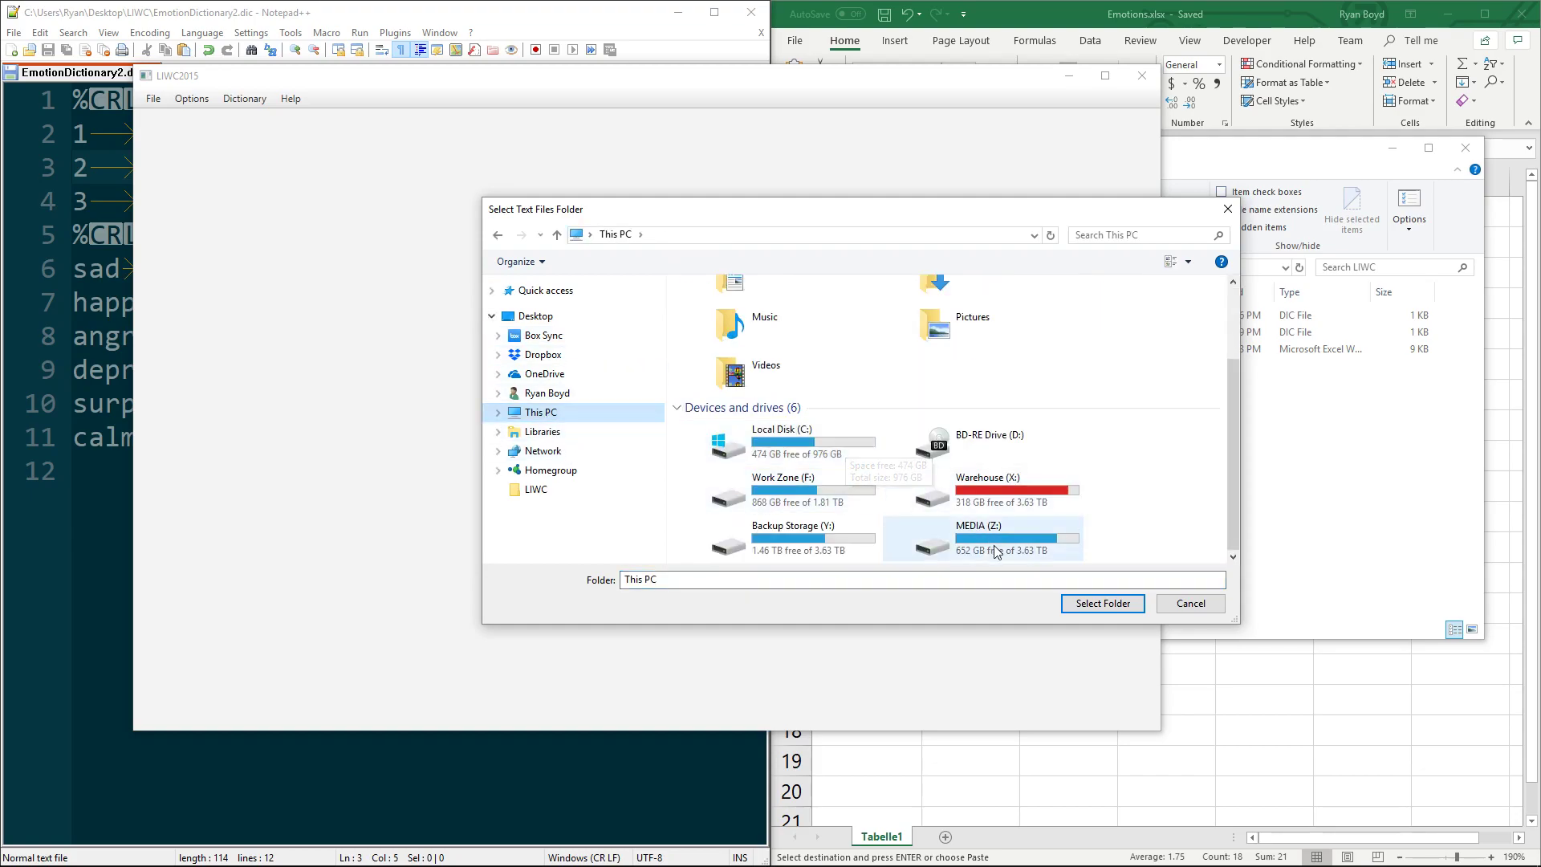
pyautogui.doubleClick(995, 489)
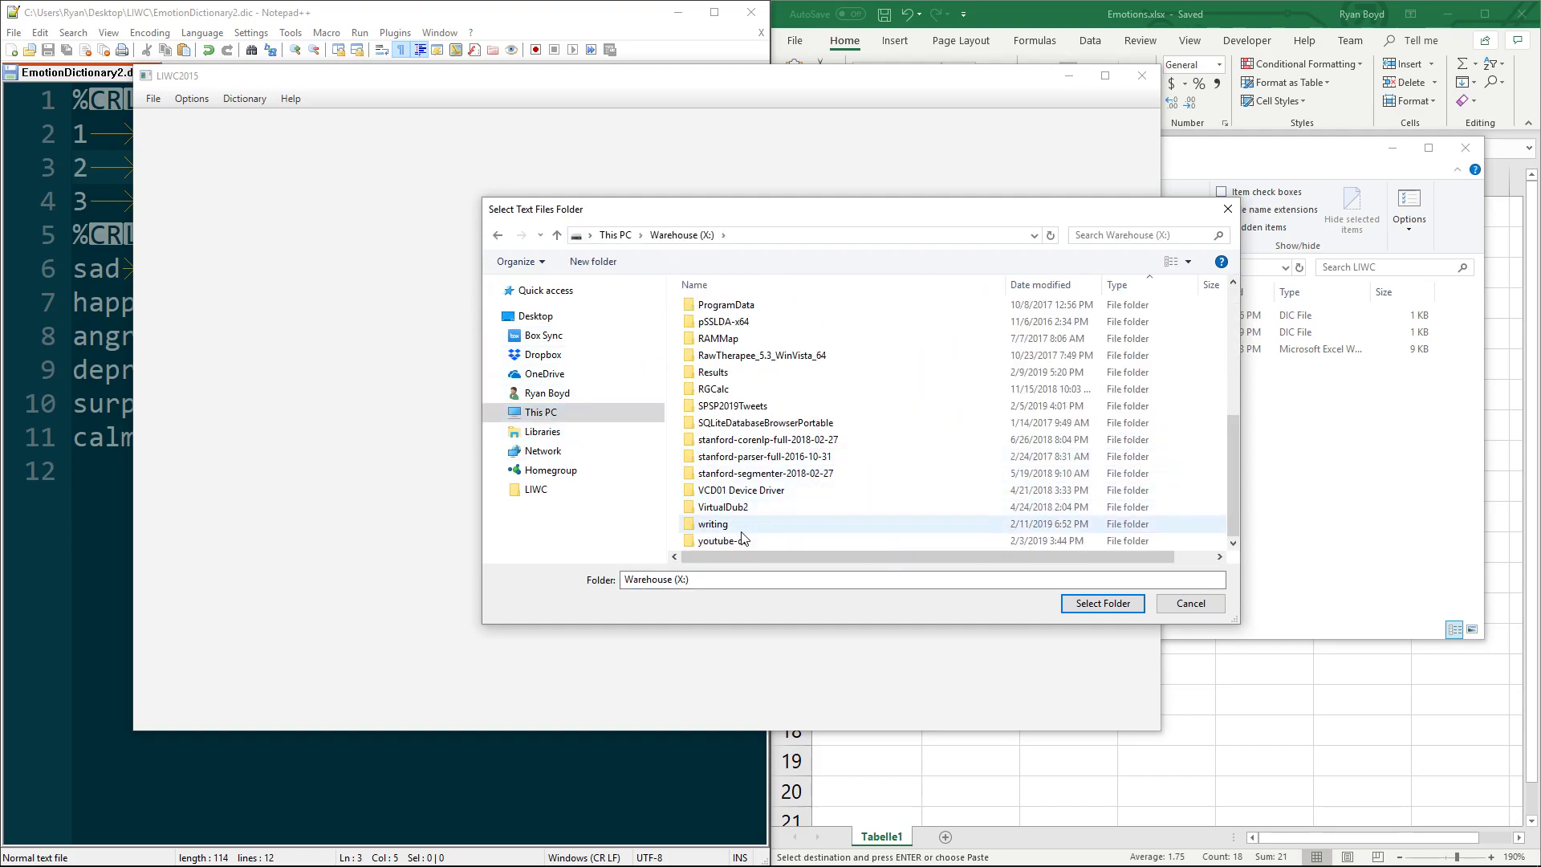
pyautogui.doubleClick(739, 523)
pyautogui.scroll(-2, 820, 370)
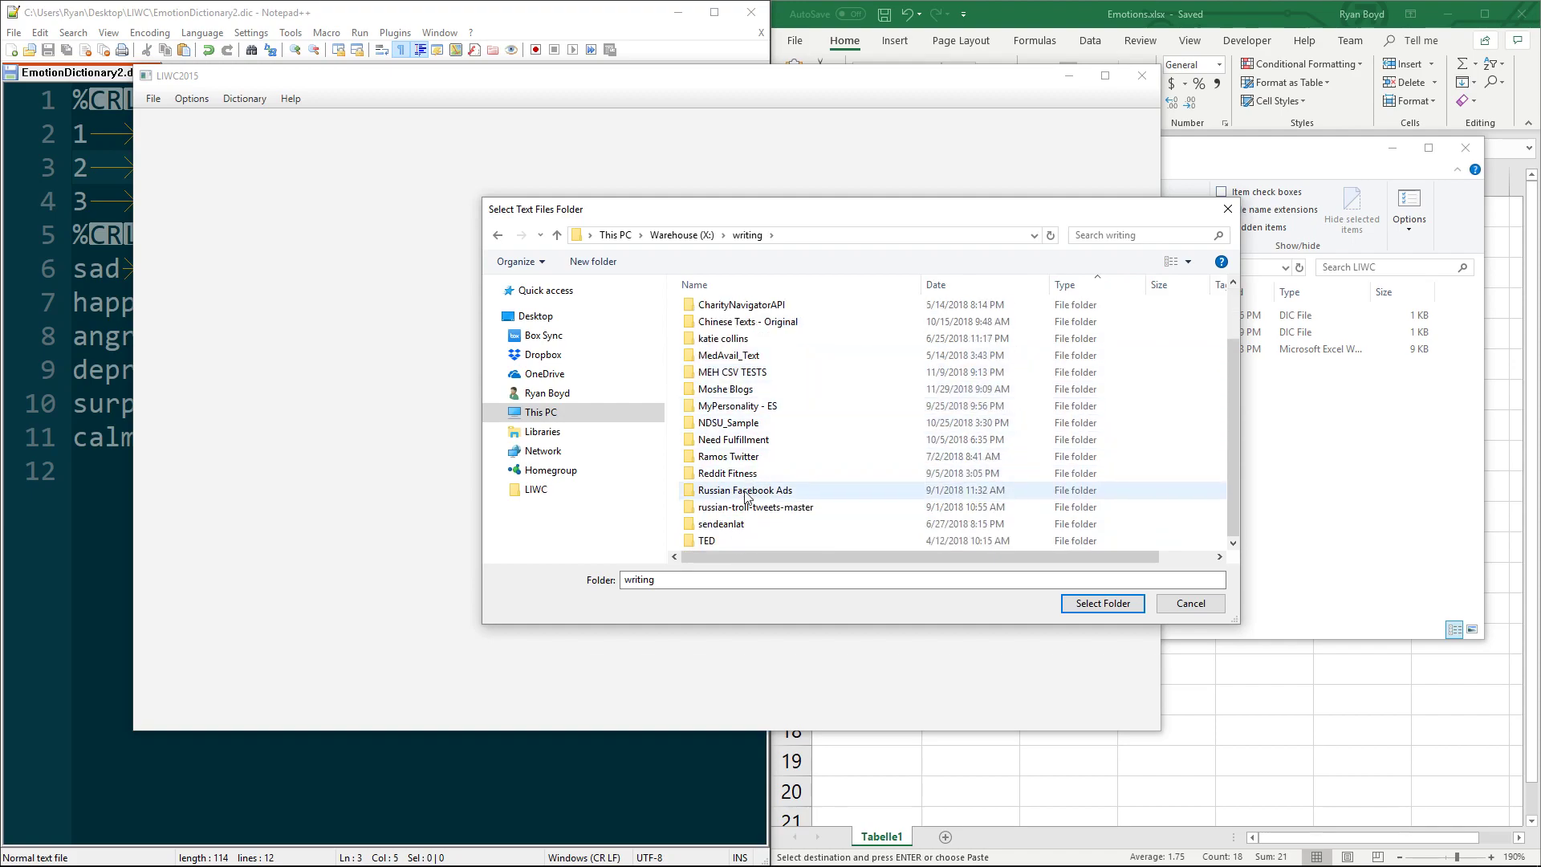
pyautogui.doubleClick(724, 542)
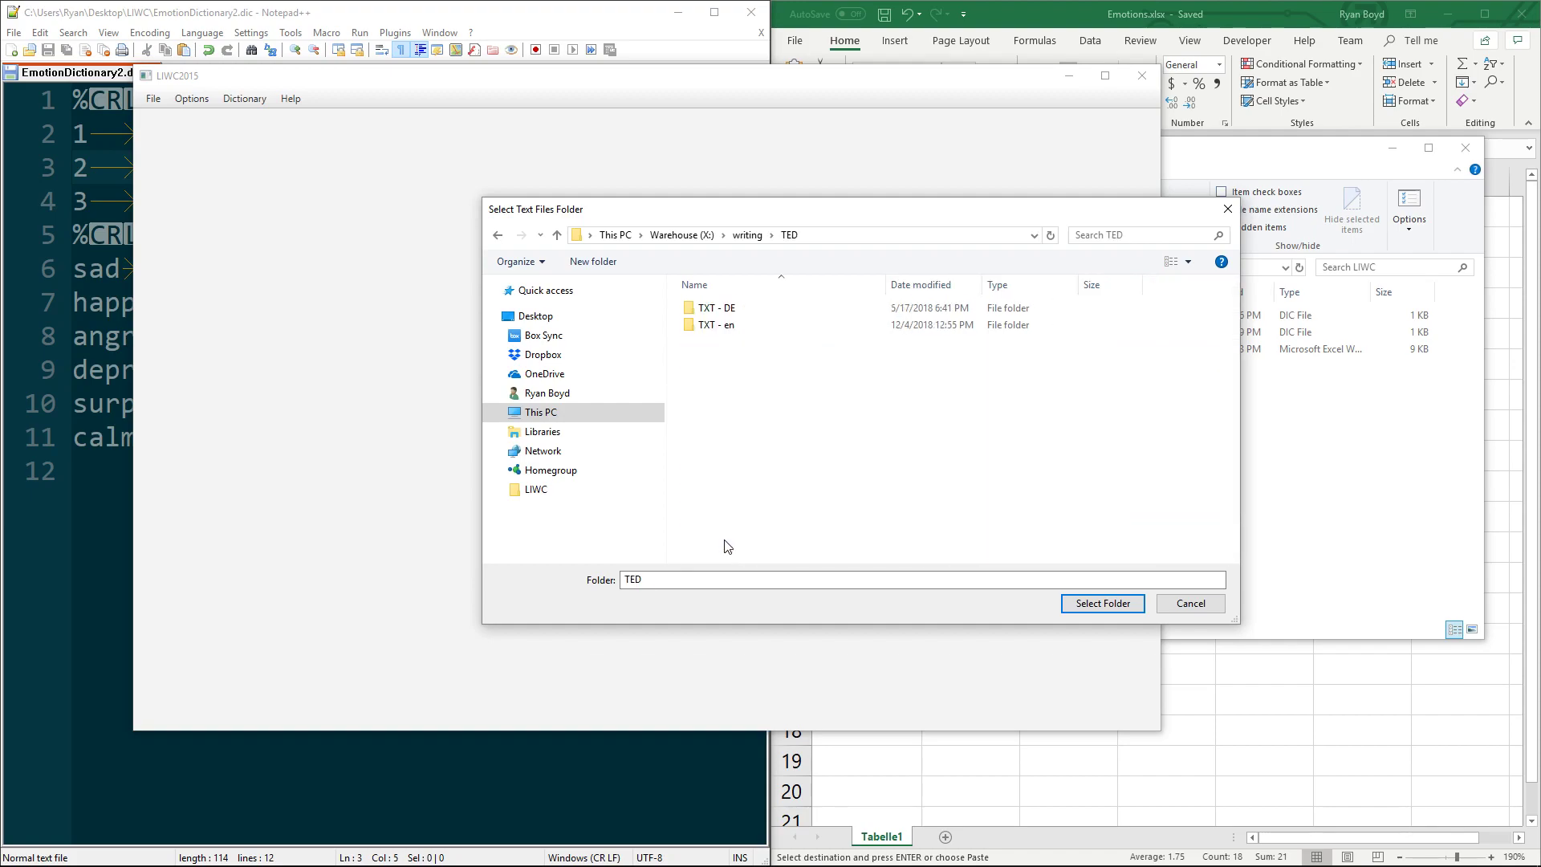
pyautogui.doubleClick(747, 327)
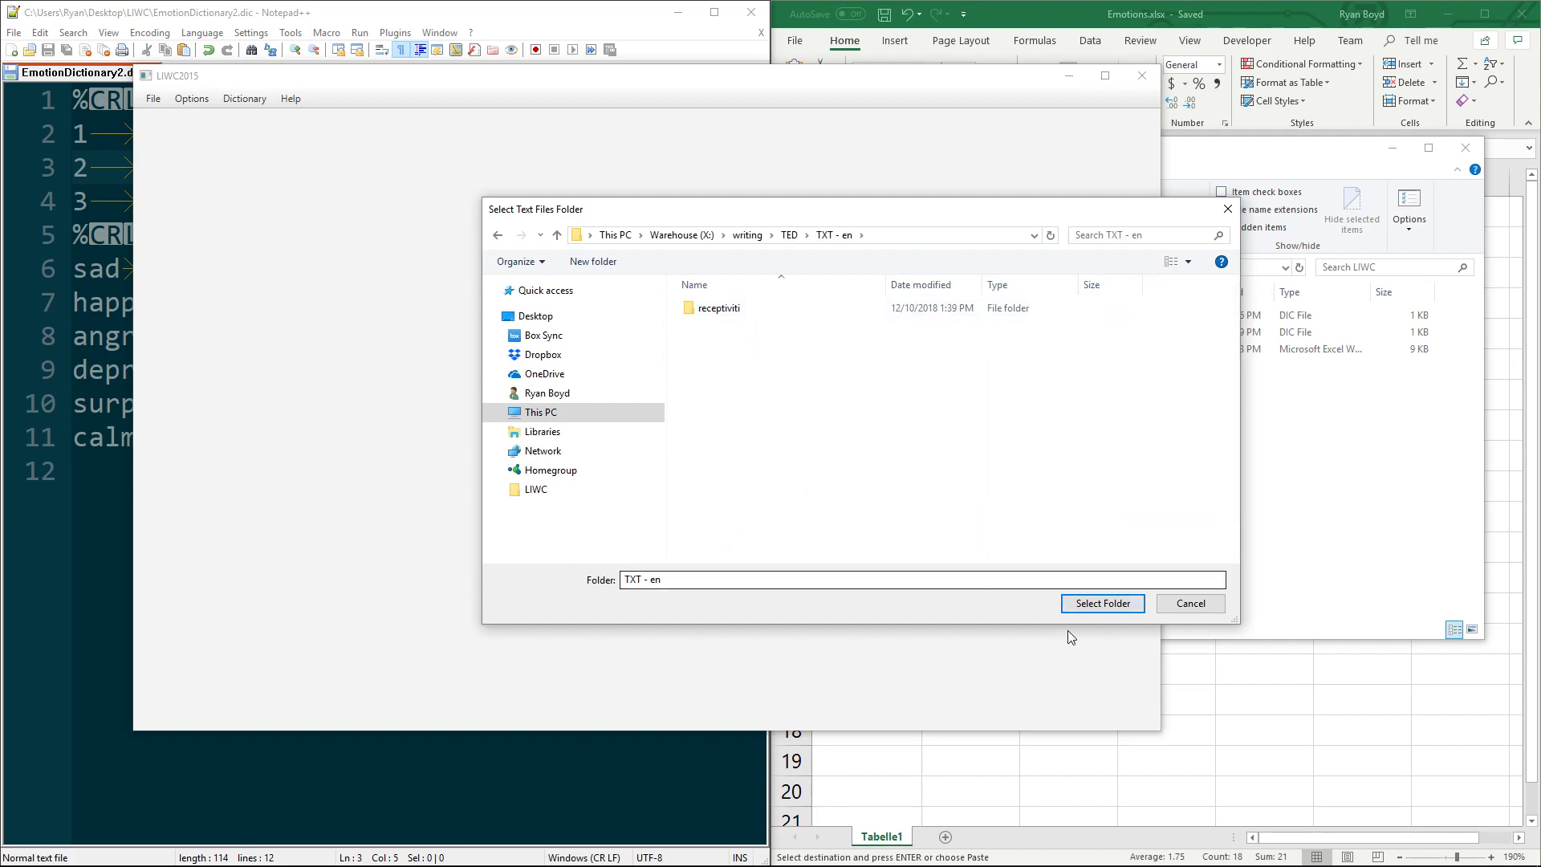
pyautogui.click(1103, 603)
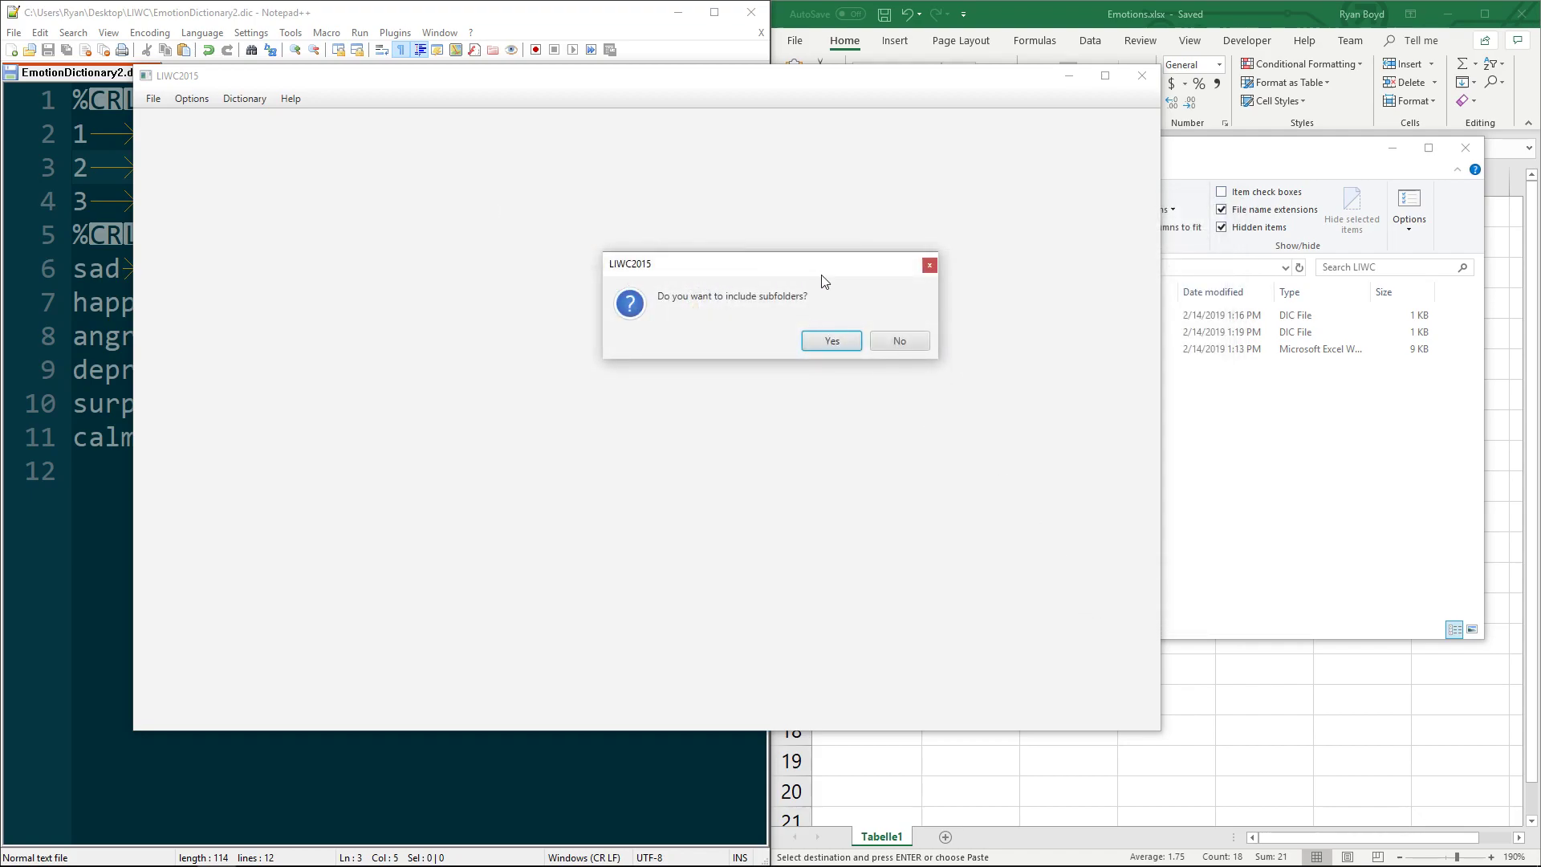
pyautogui.click(832, 341)
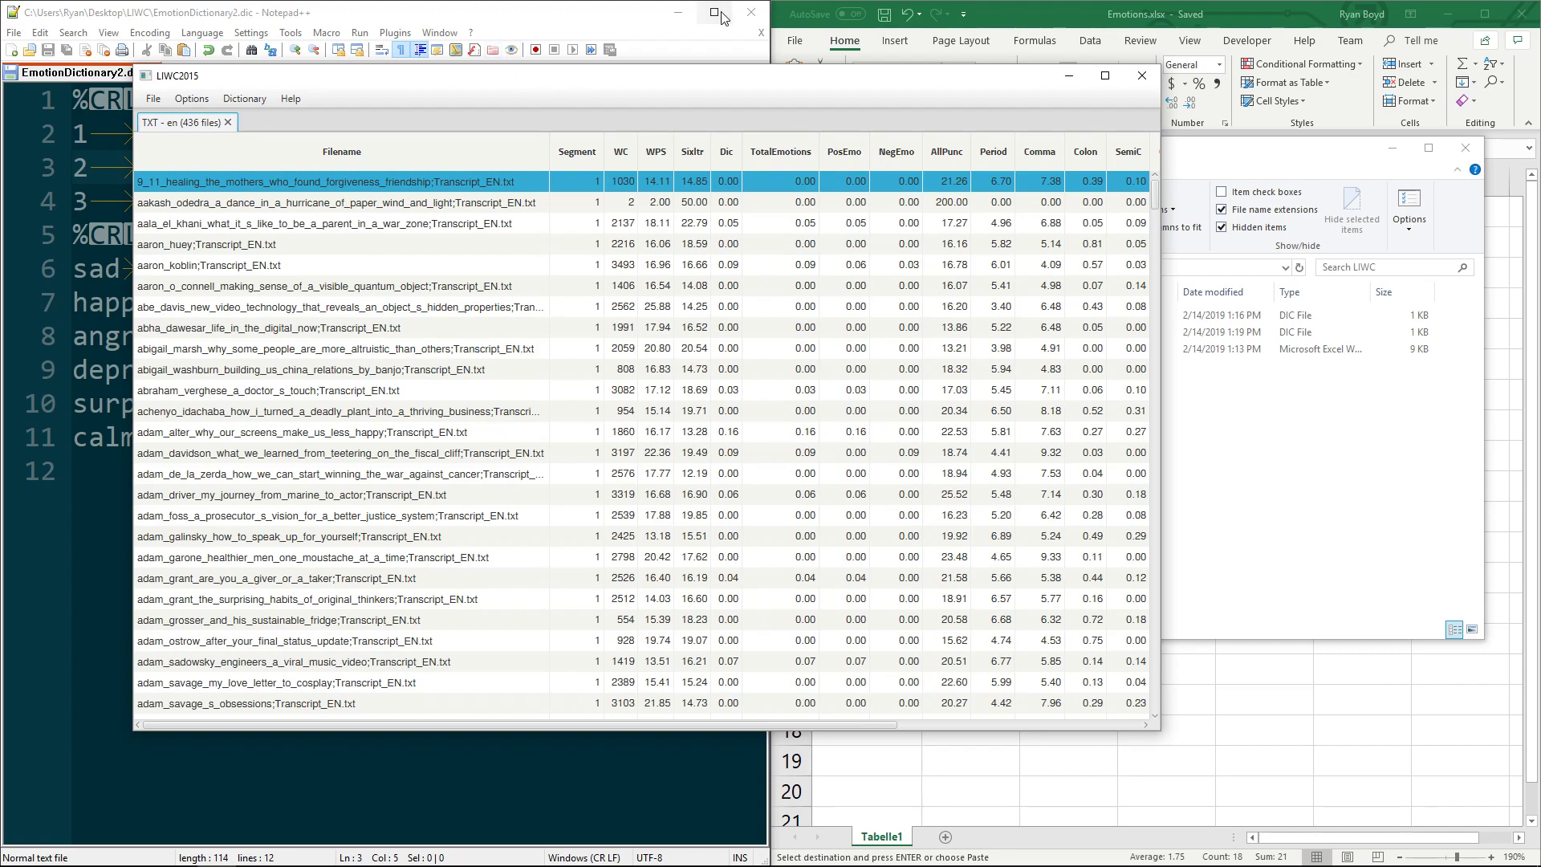
# Close Notepad++ and the Emotions spreadsheet, minimize File Explorer, and move the LIWC2015 results window.
pyautogui.click(754, 12)
pyautogui.click(1524, 14)
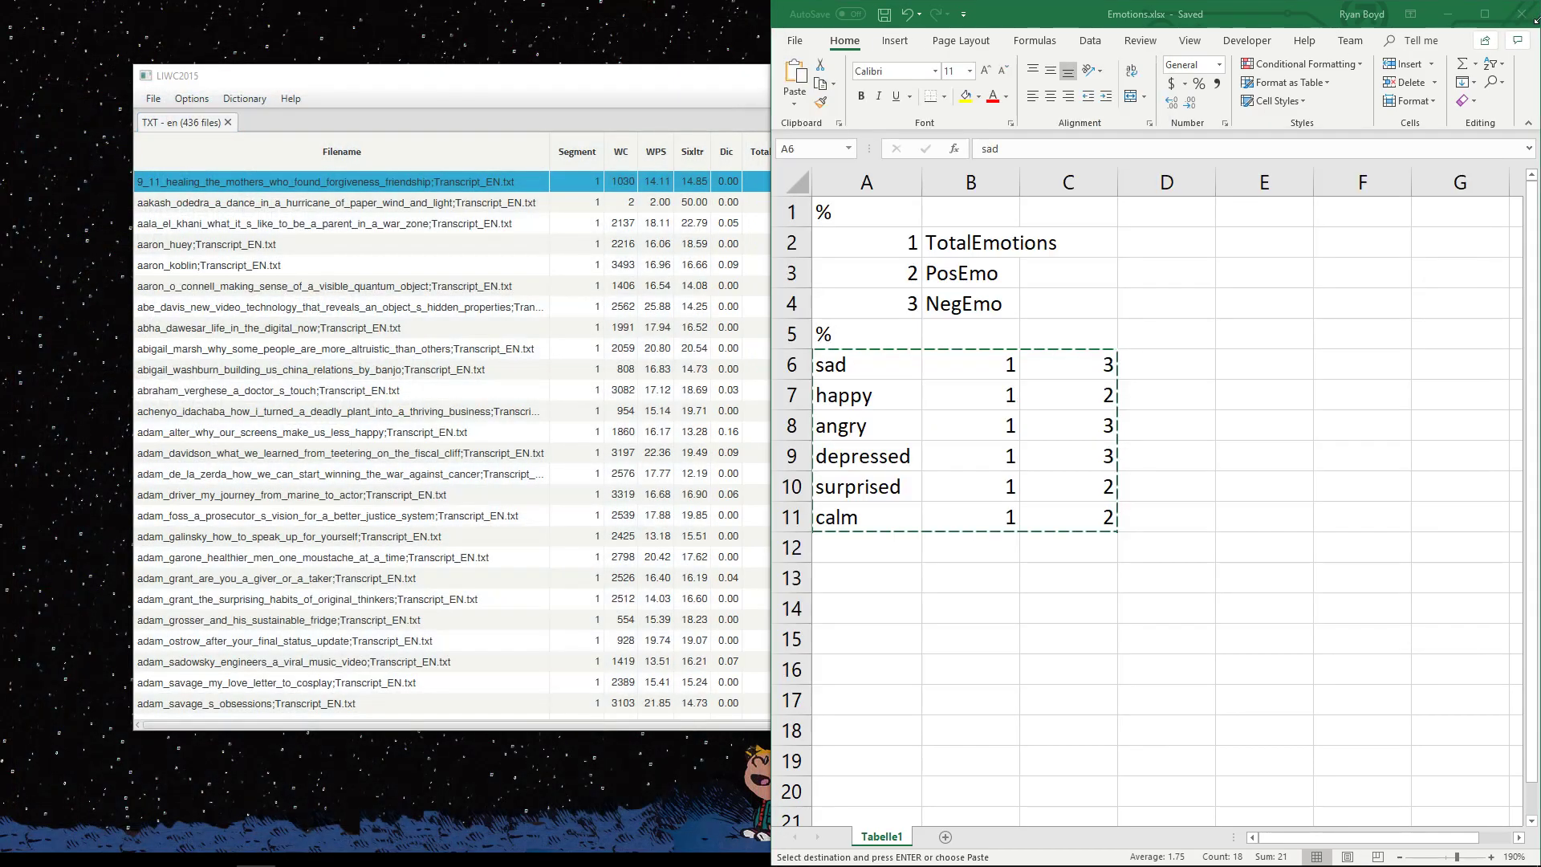
pyautogui.click(1525, 14)
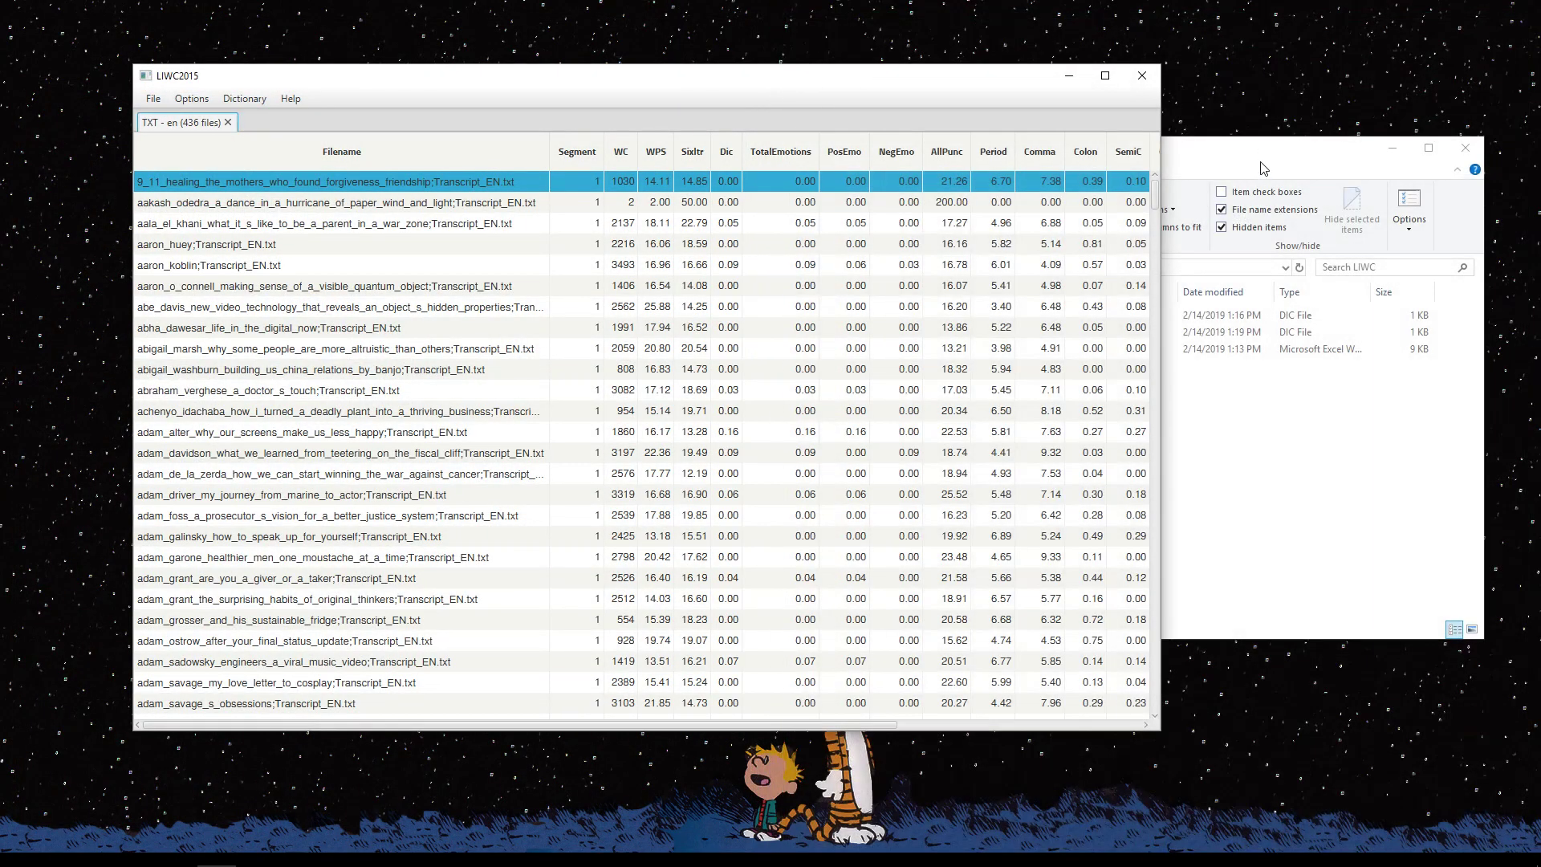
pyautogui.click(1394, 147)
pyautogui.moveTo(644, 87); pyautogui.dragTo(785, 77)
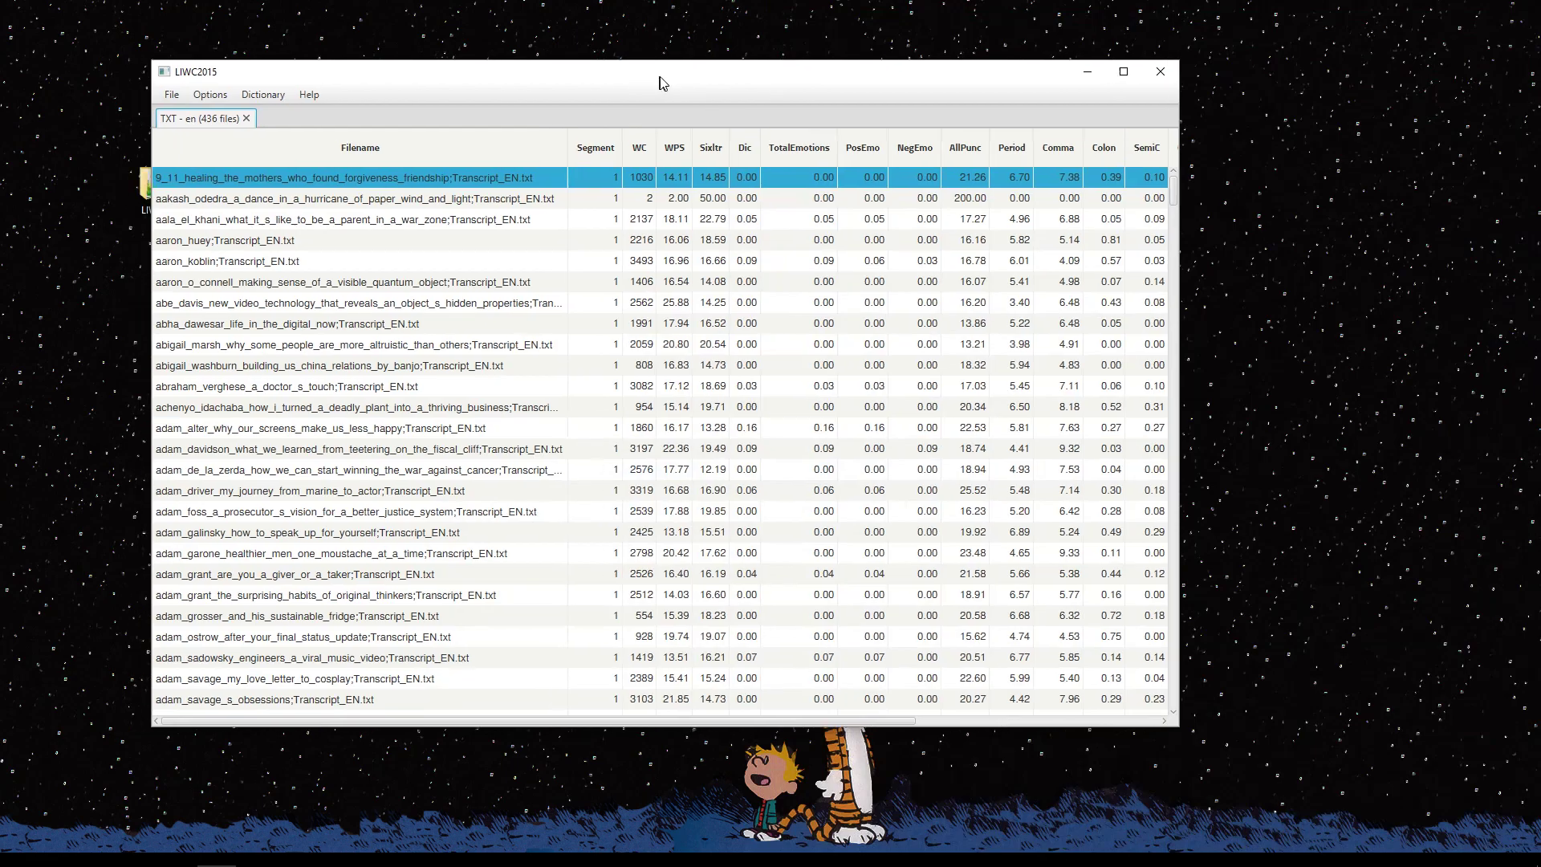